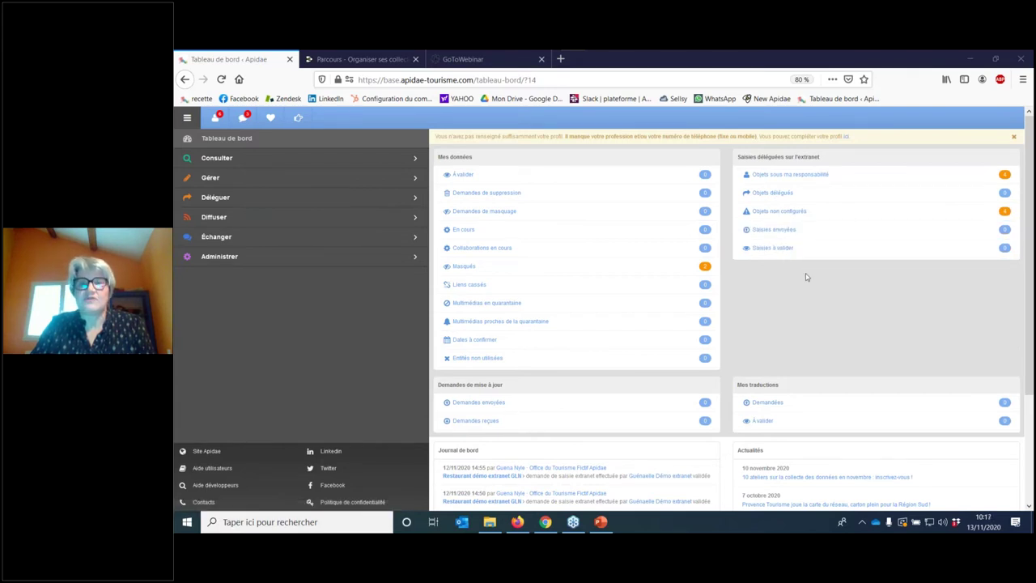
Step: Open the network library (Bibliothèque réseau) of input models in the delegation section
left_click(260, 202)
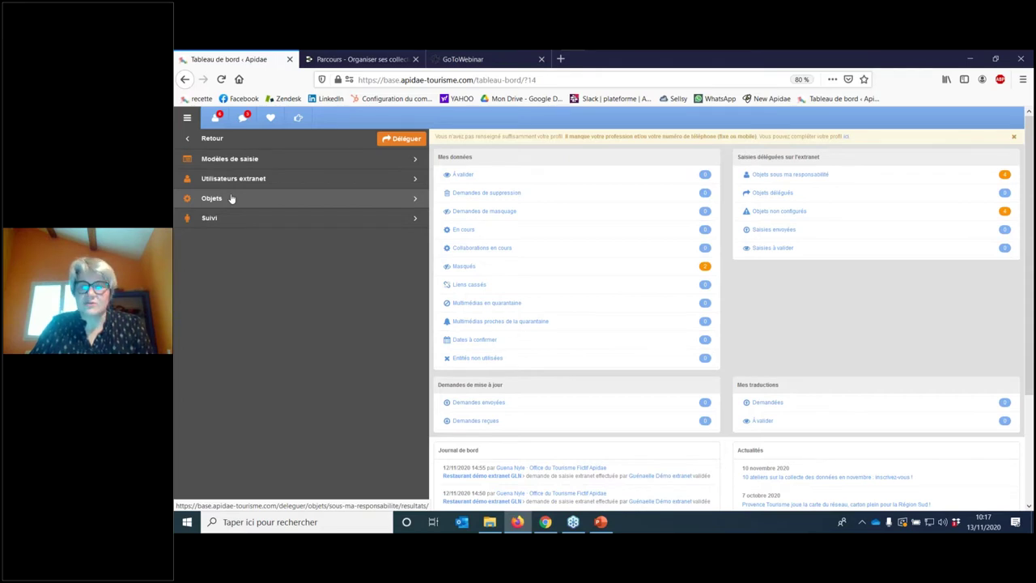
left_click(257, 161)
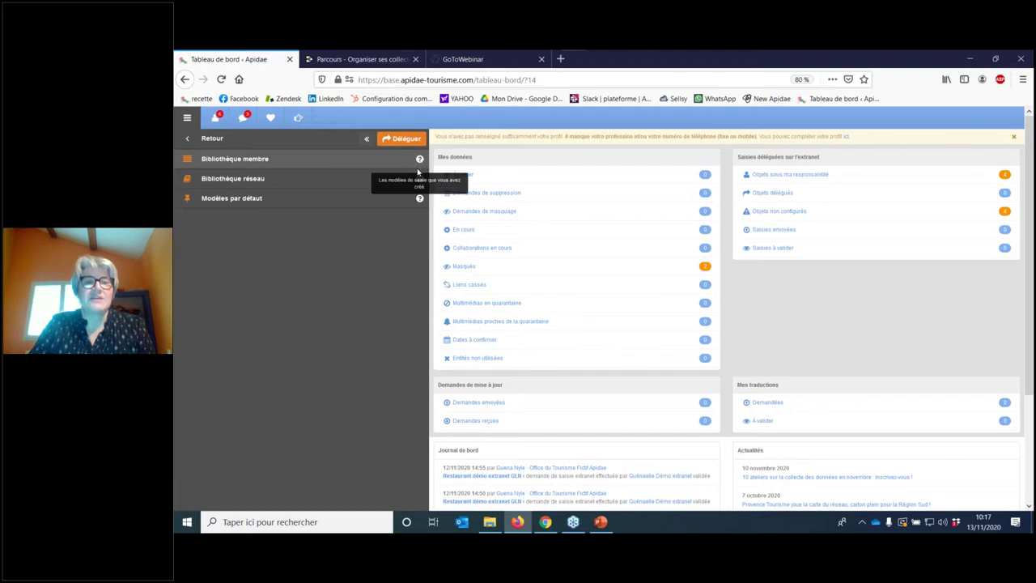
mouse_move(419, 179)
mouse_move(420, 200)
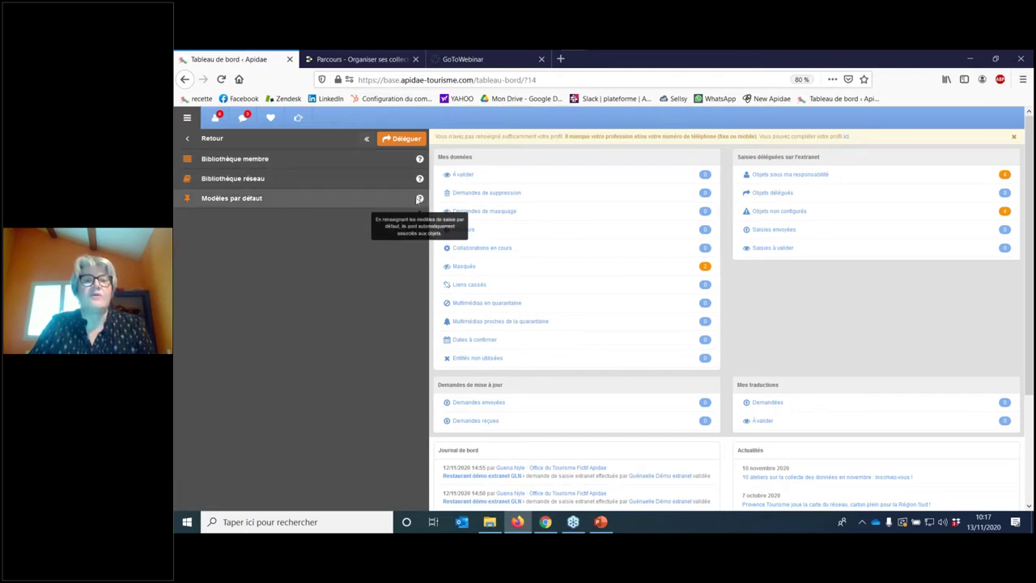
mouse_move(419, 160)
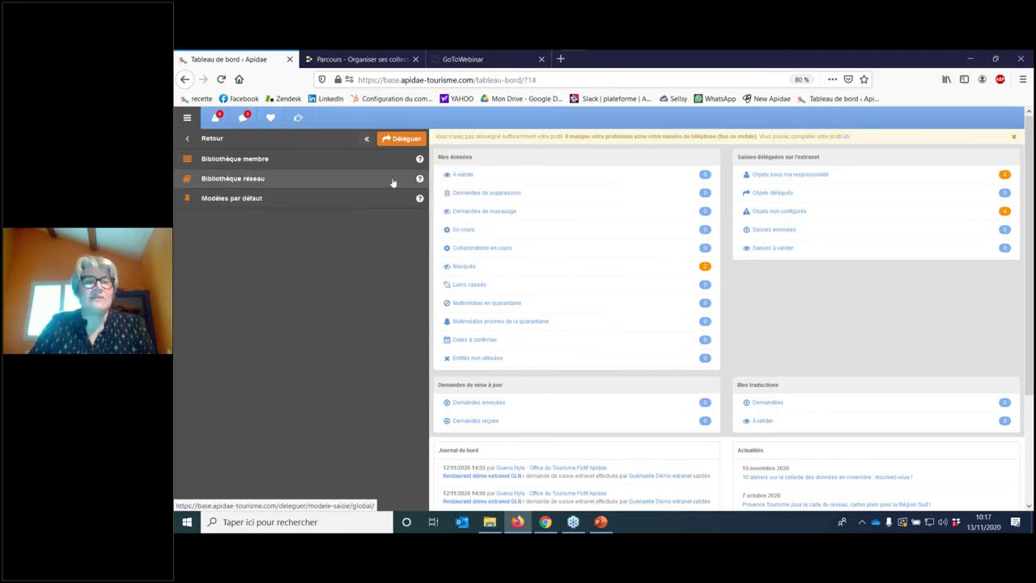
left_click(392, 182)
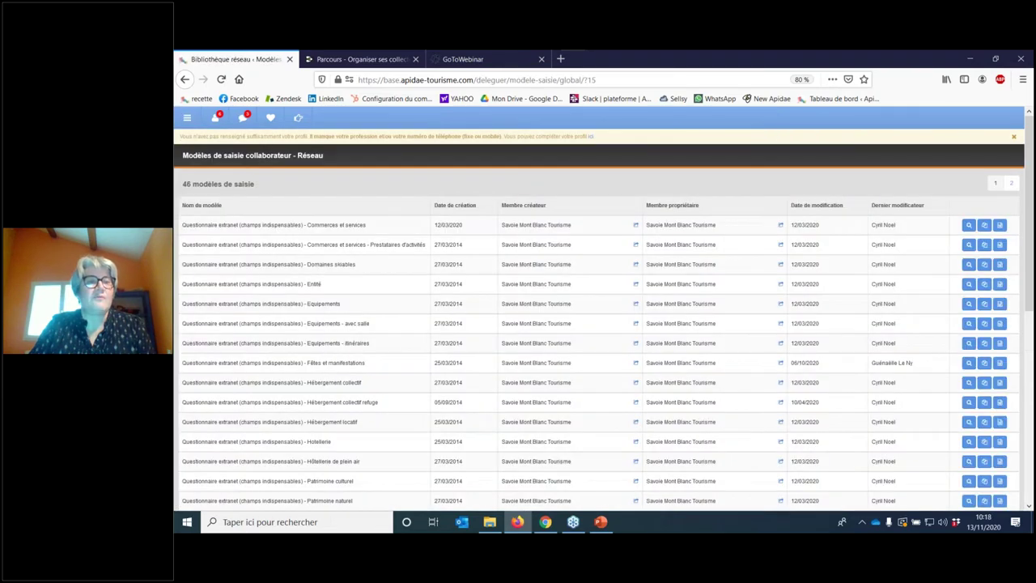
Step: Open the member library (Bibliothèque membre) of input models
left_click(185, 119)
left_click(208, 160)
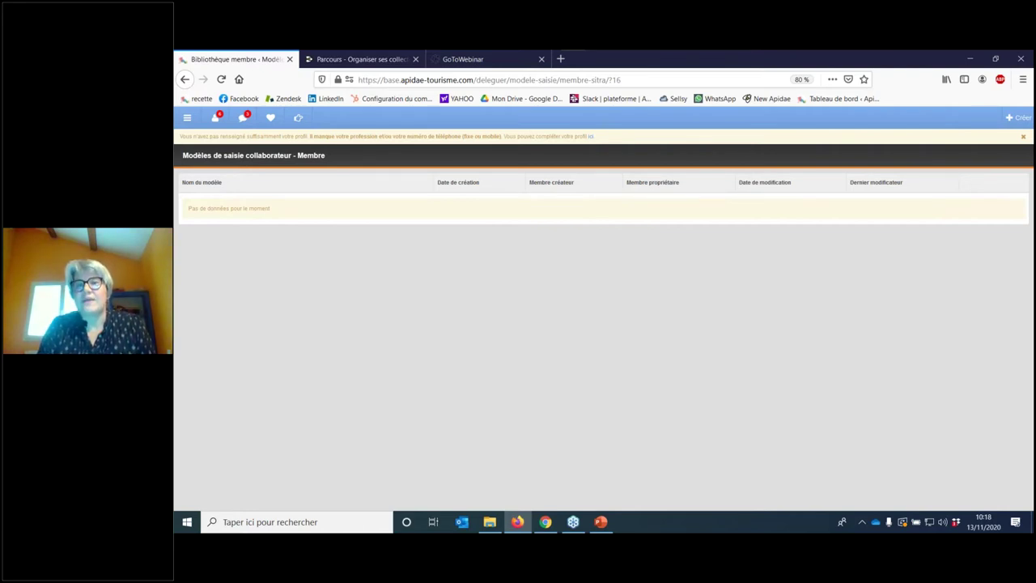
left_click(188, 119)
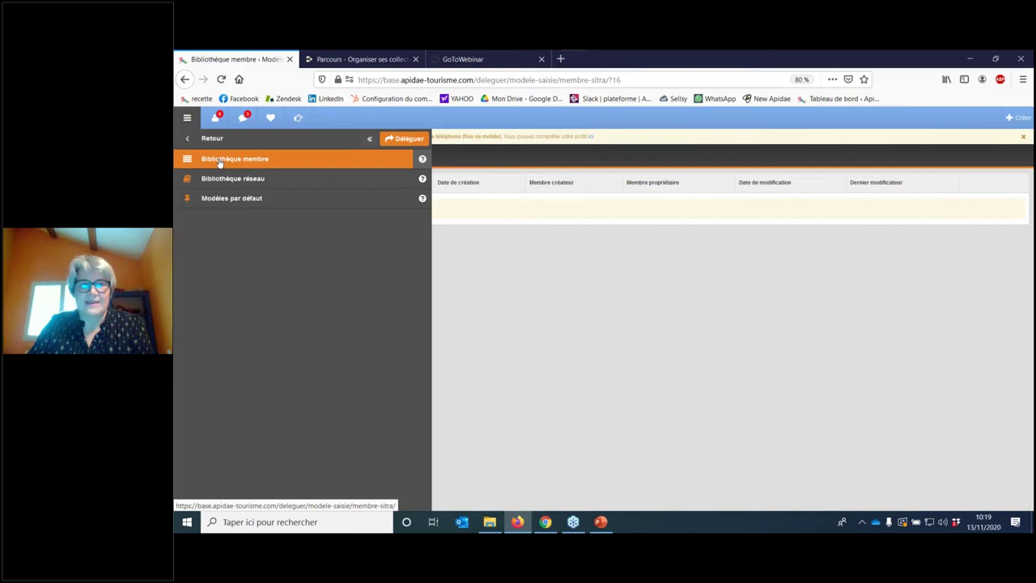
left_click(261, 159)
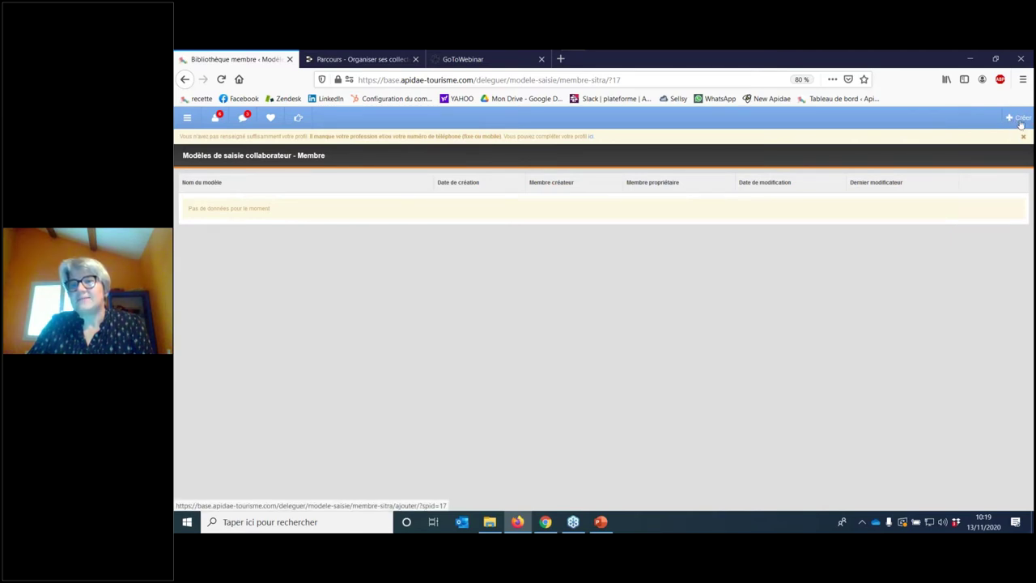
Step: Create a new member input model and name it "Extranet - modifcation-RES"
left_click(1020, 120)
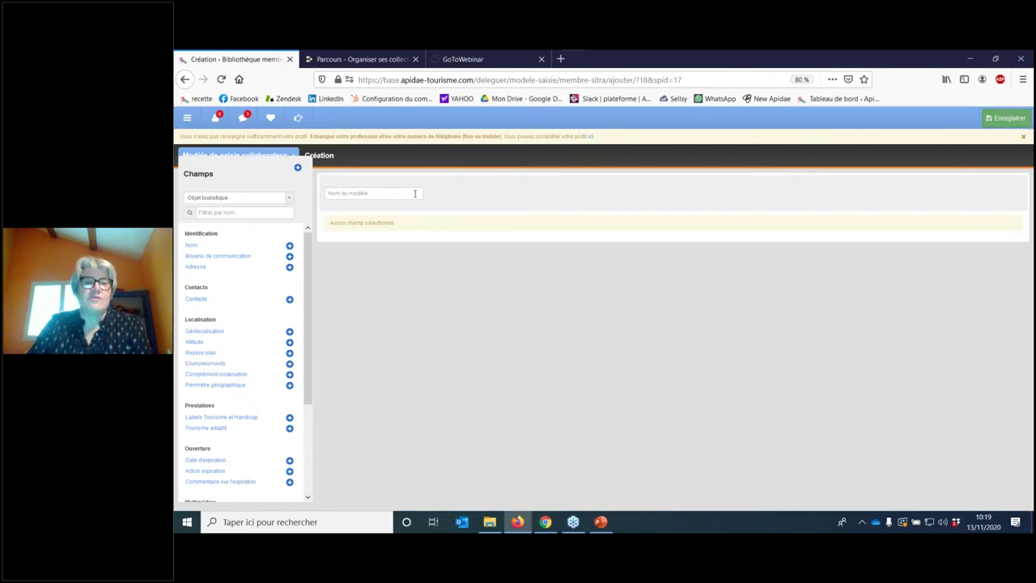
left_click(383, 192)
left_click(383, 192)
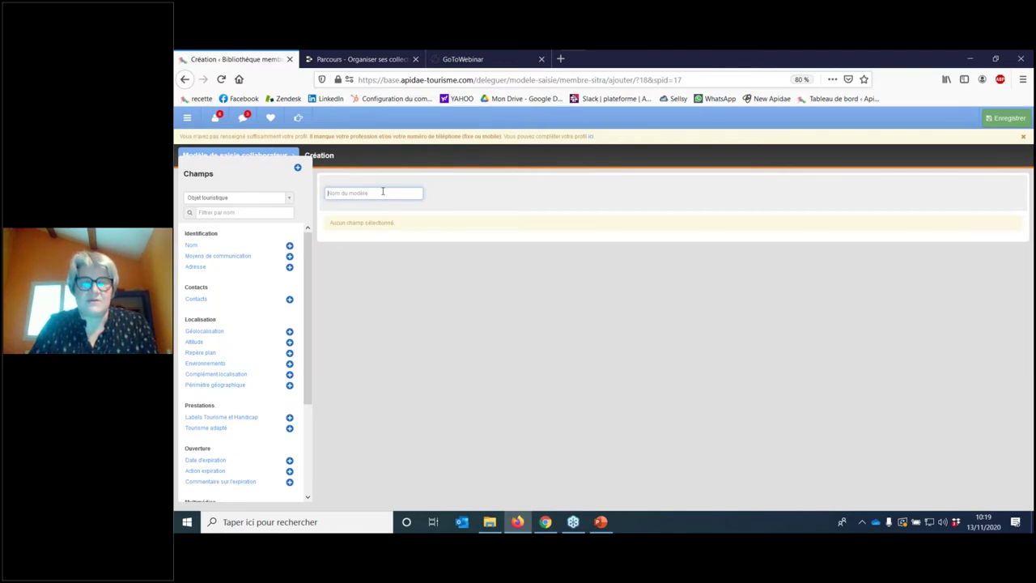
type("Exta")
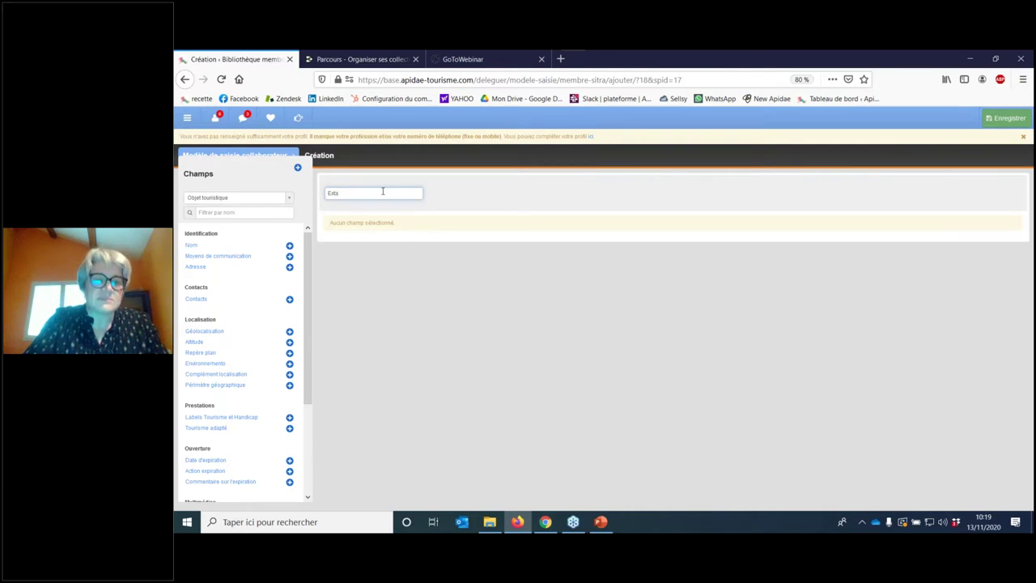
key("BackSpace")
type("ranet -")
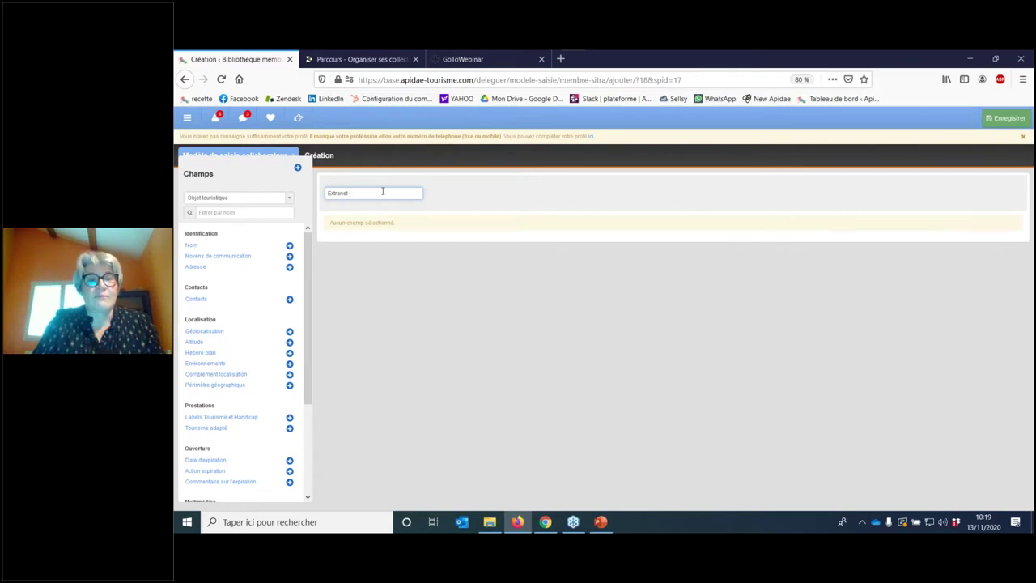
type("modification")
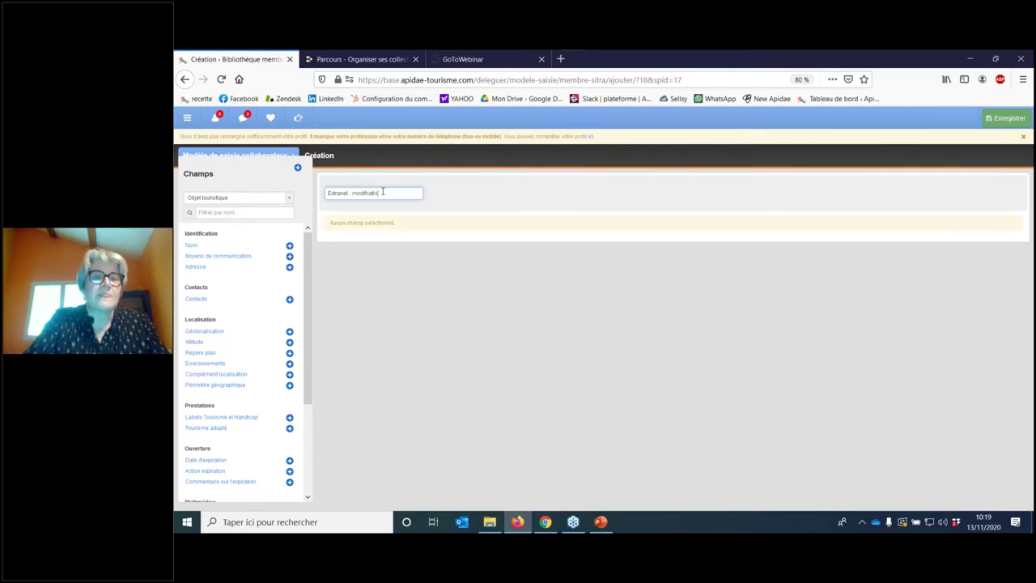
type(" SES")
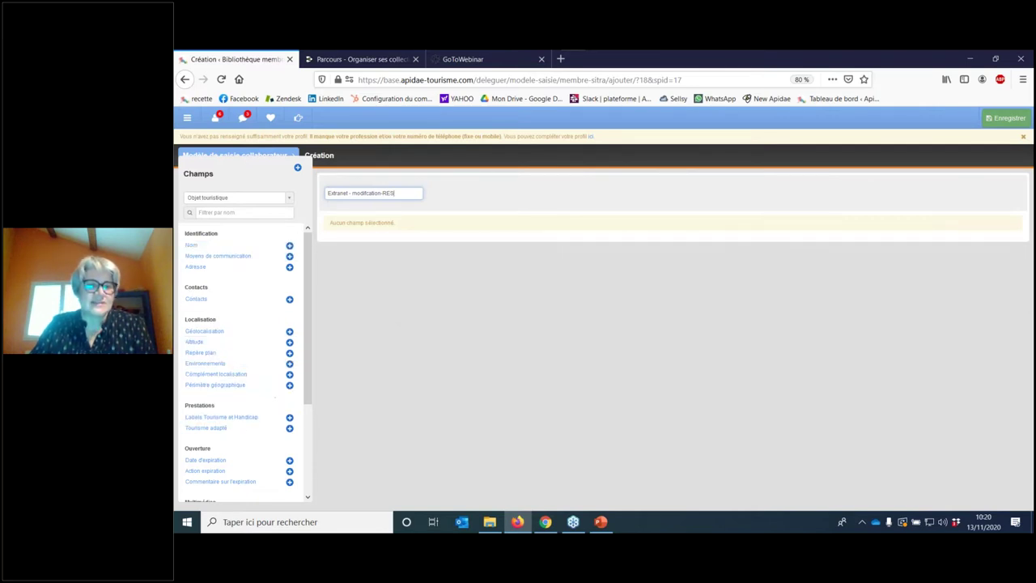
Step: Add the general Nom, Moyens de communication and Adresse fields to the model
scroll(308, 356, "down", 3)
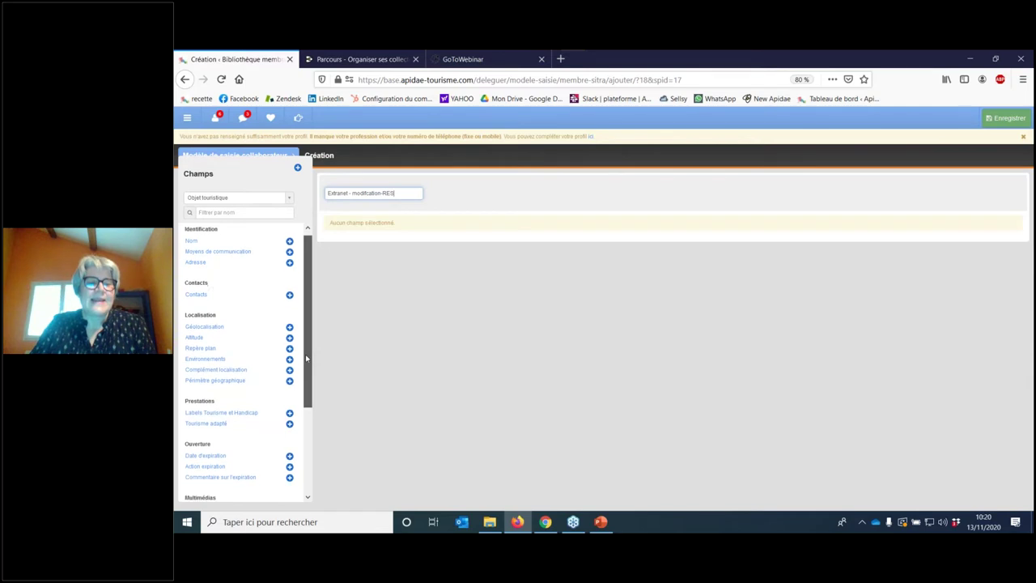
left_click_drag(311, 402, 313, 322)
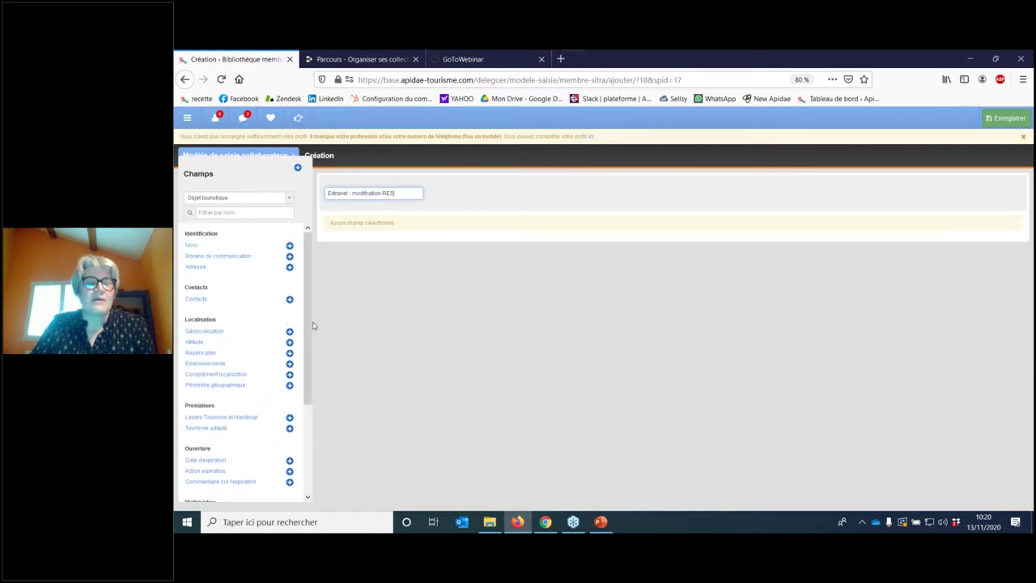
left_click(200, 246)
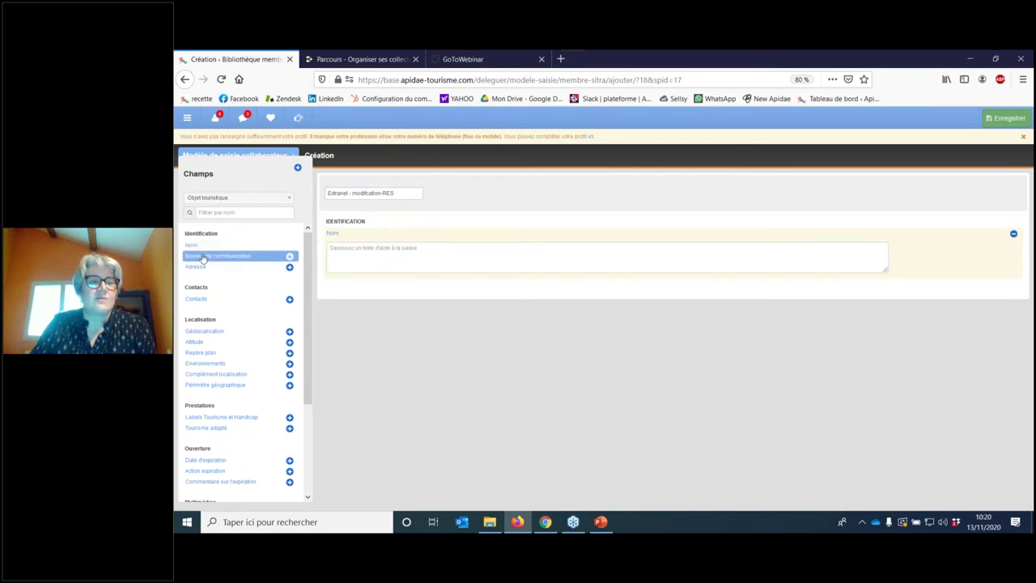
left_click(203, 256)
left_click(200, 270)
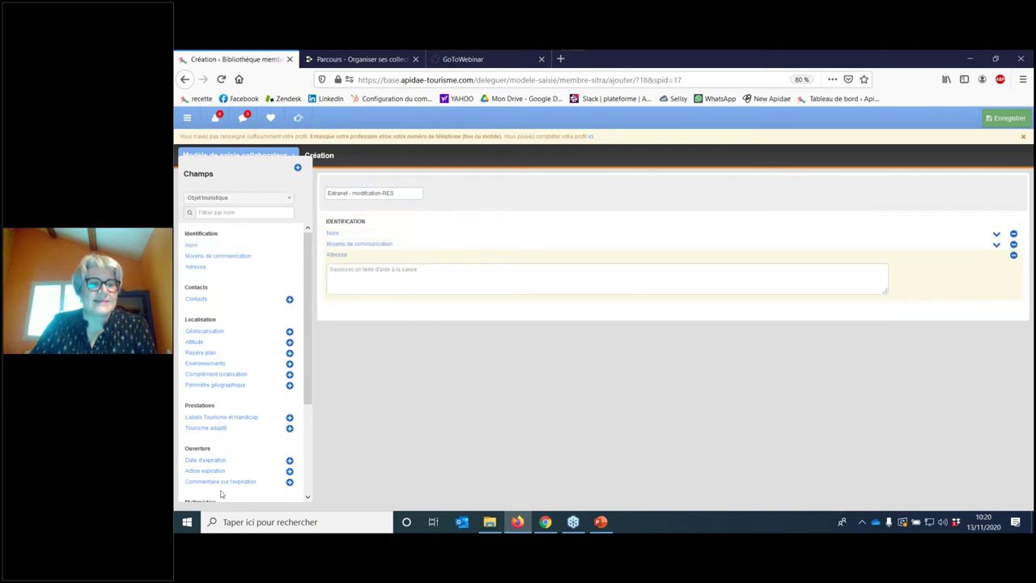
Step: Remove the Adresse, Moyens de communication and Nom fields from the model
left_click(1013, 255)
left_click(1013, 243)
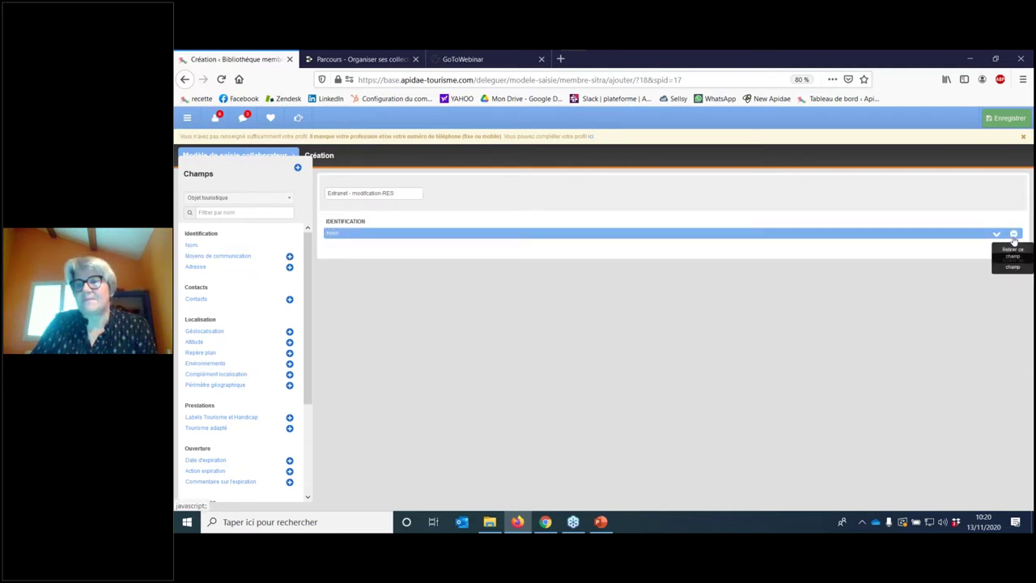
left_click(1013, 234)
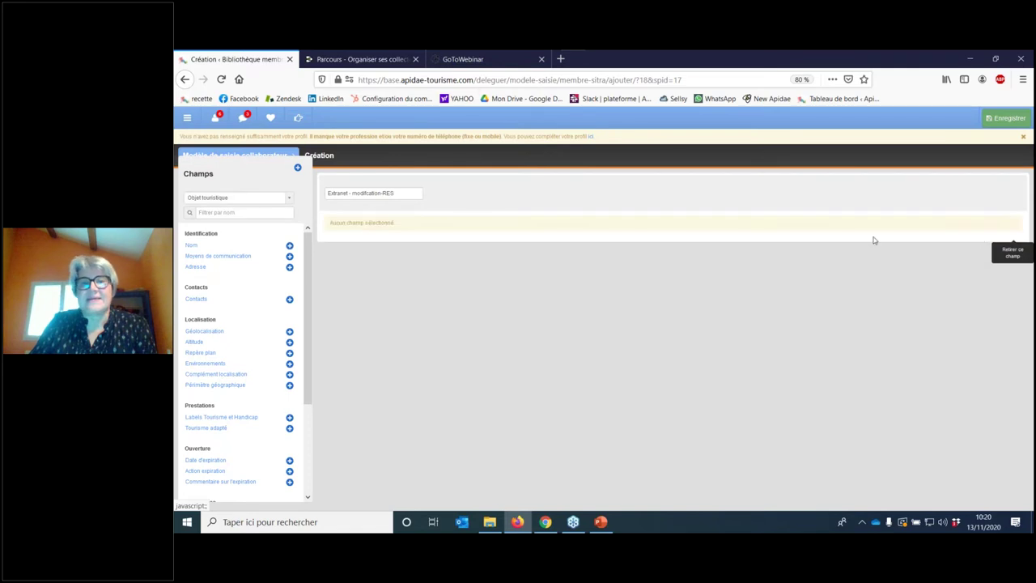
Step: Limit the available fields to Restauration and add Nom, Moyens de communication, Descriptif court, Label and Catégories to the model
left_click(209, 199)
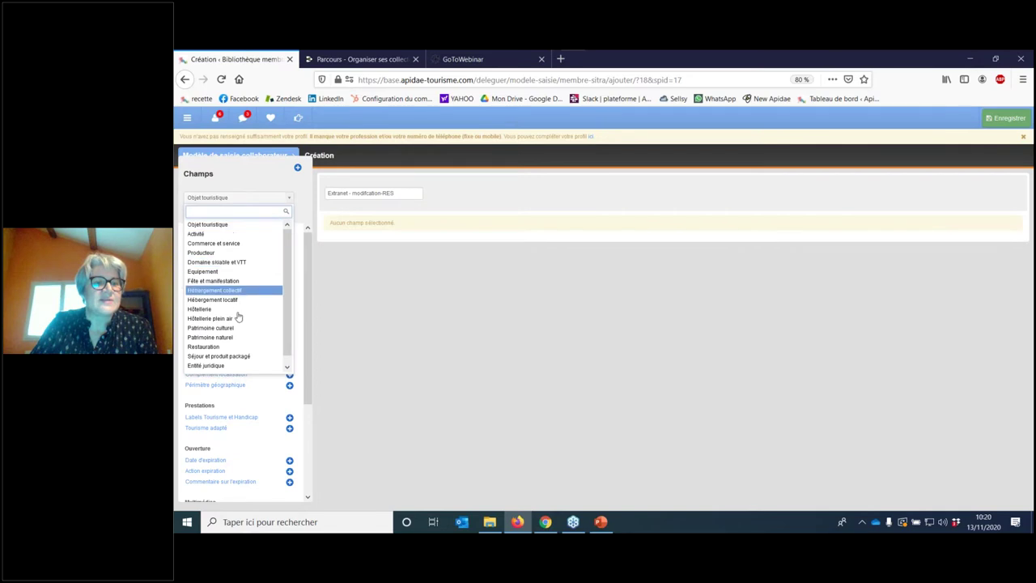
left_click(225, 348)
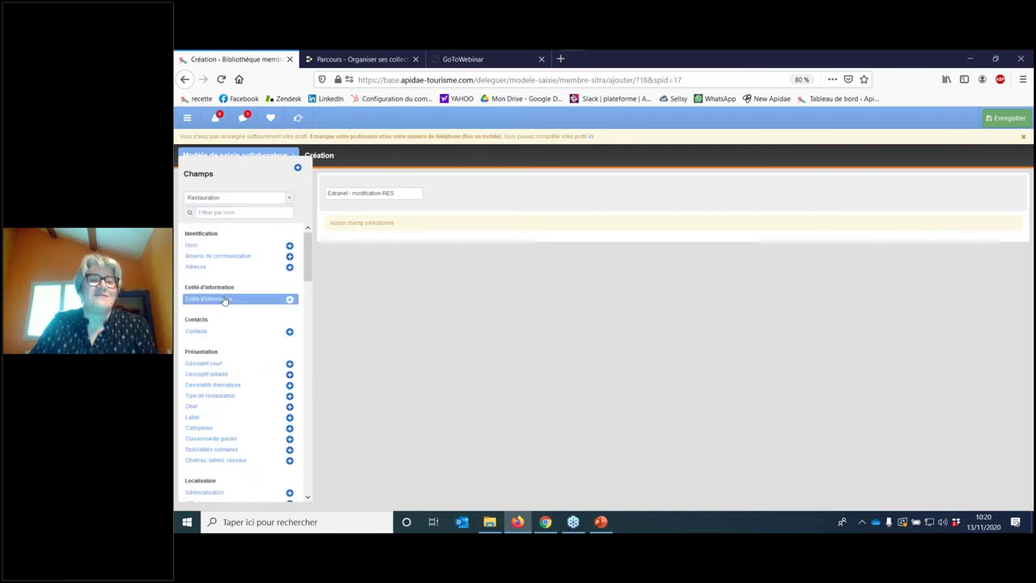
left_click(290, 246)
left_click(289, 258)
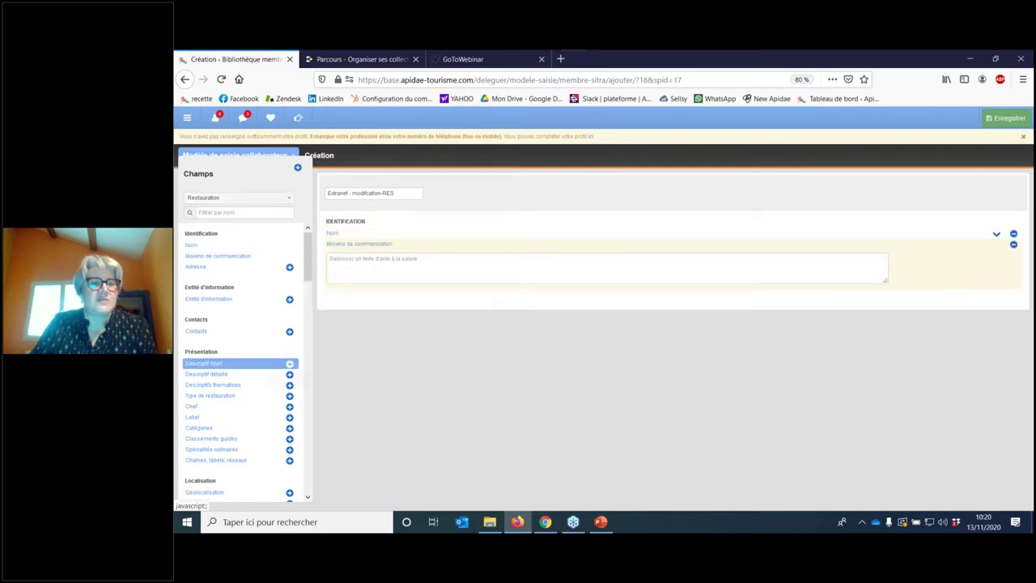
left_click(290, 365)
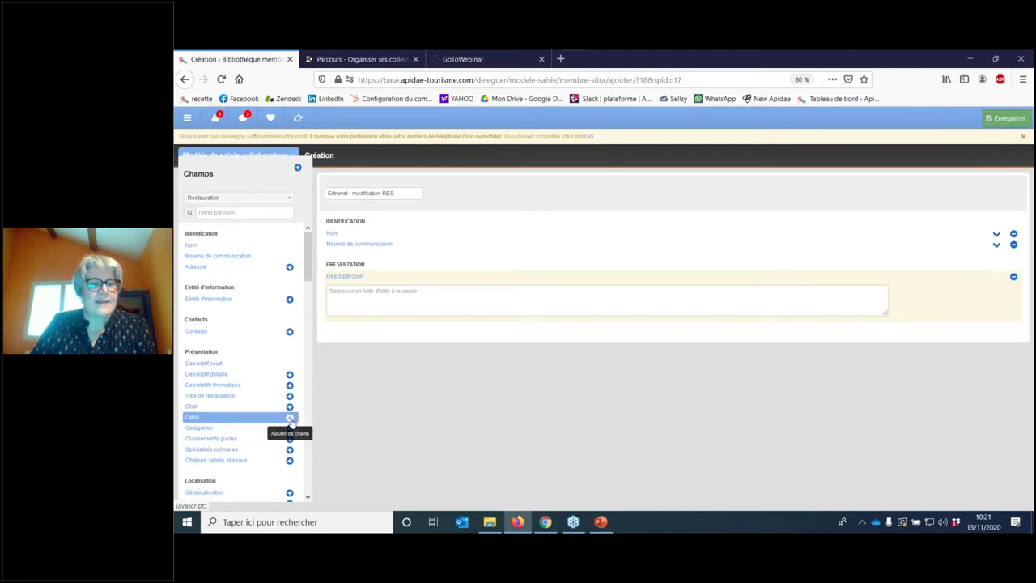
left_click(290, 417)
left_click(290, 428)
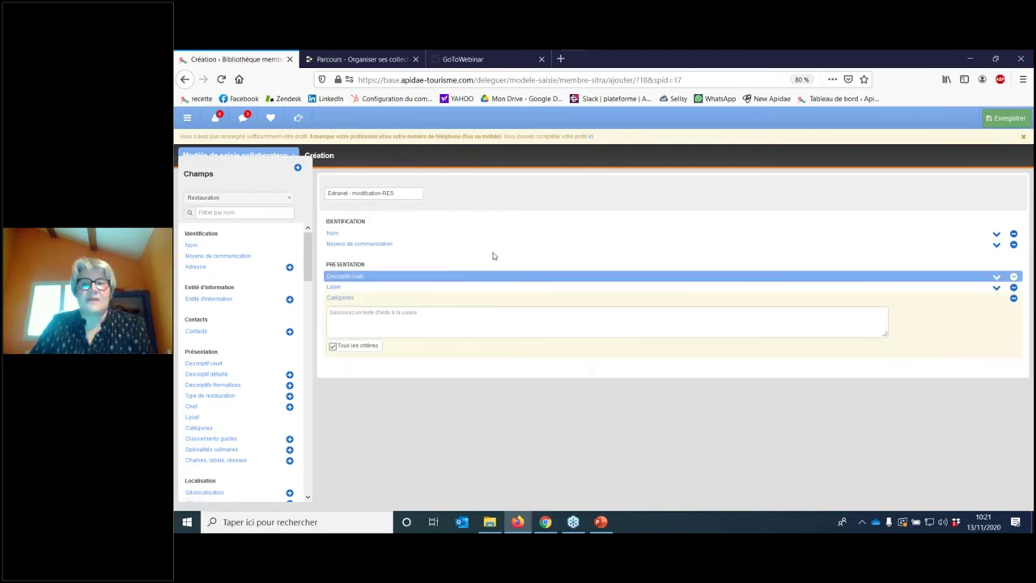
Step: Turn off Tous les critères for the Catégories field, set its restriction to Critères interdits, and save the model
left_click(995, 236)
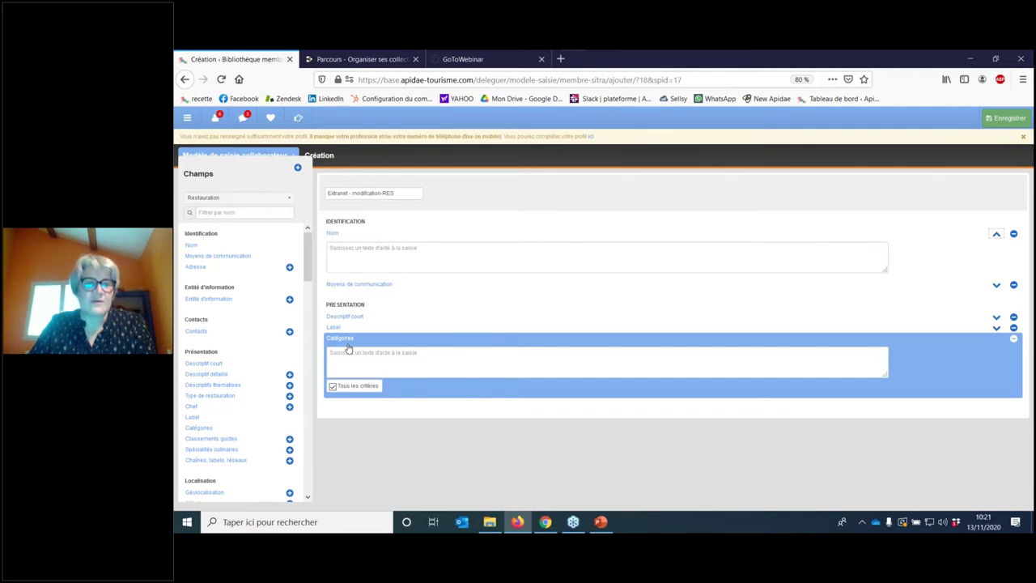
left_click(332, 387)
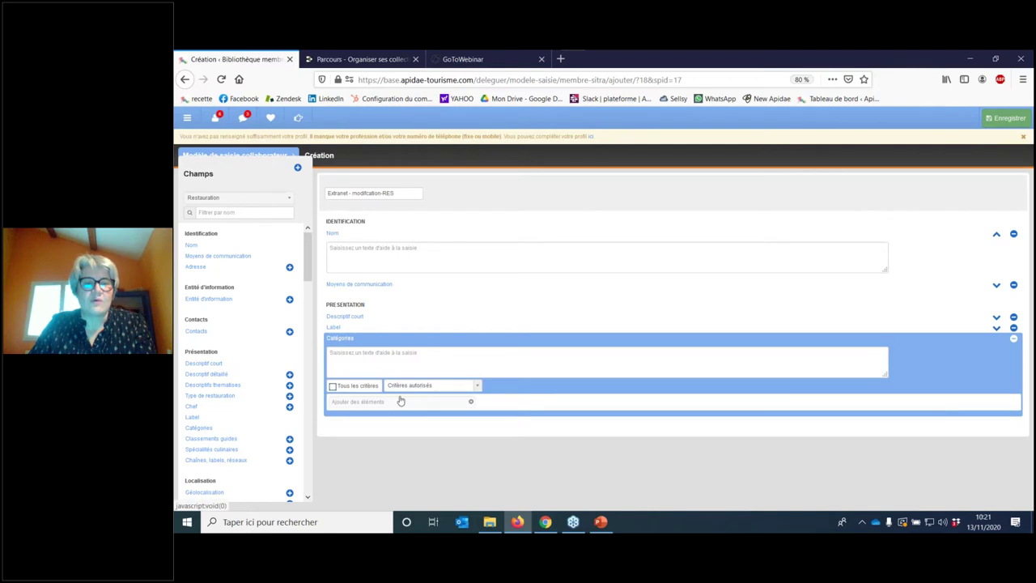
left_click(392, 401)
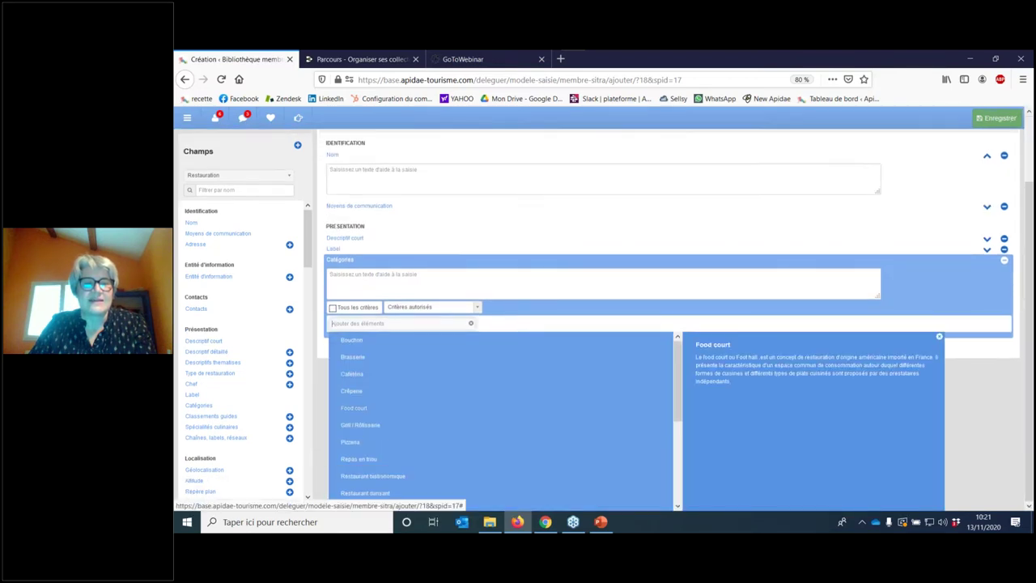
left_click(476, 310)
left_click(439, 332)
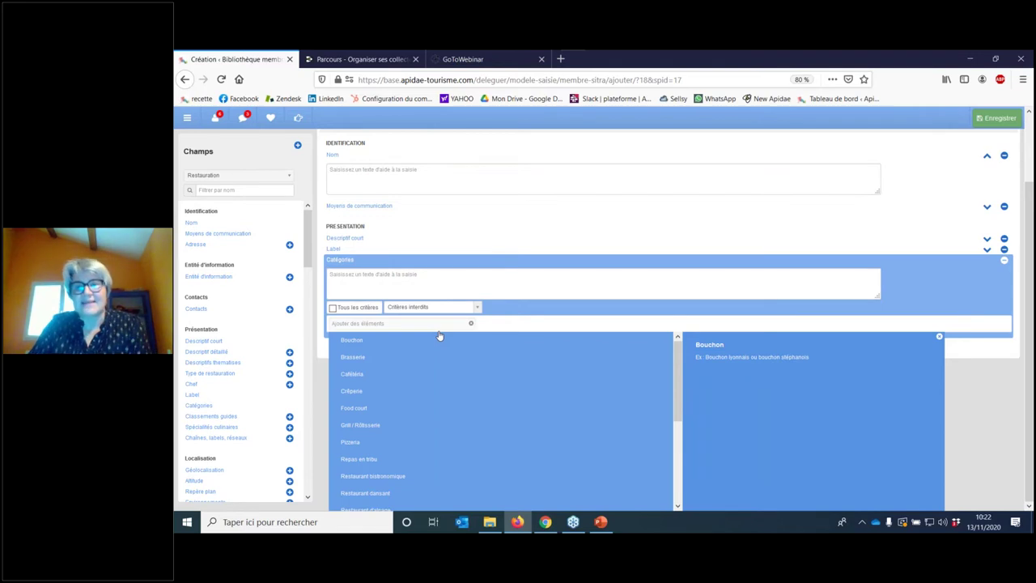
left_click(939, 339)
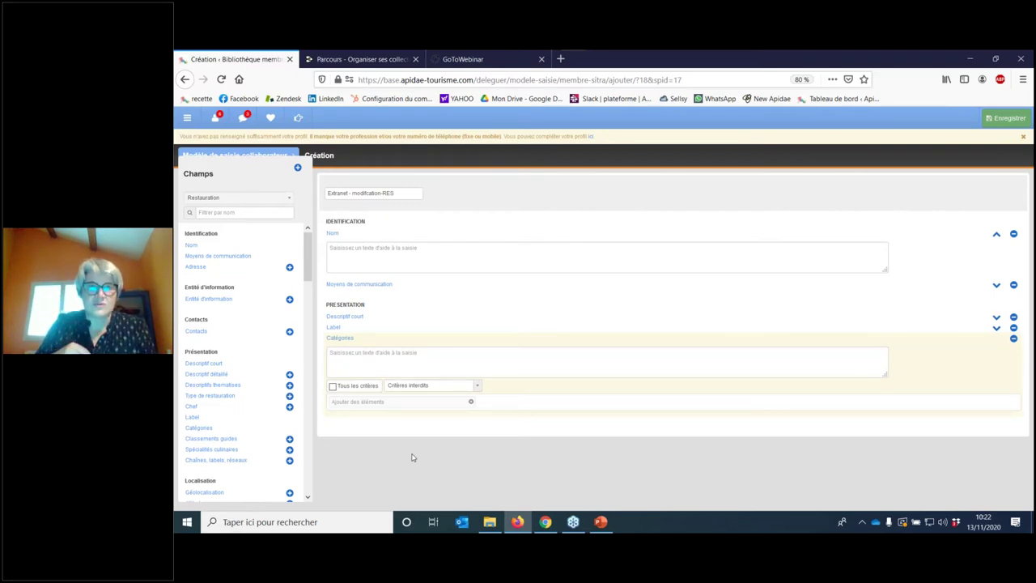
left_click(1008, 119)
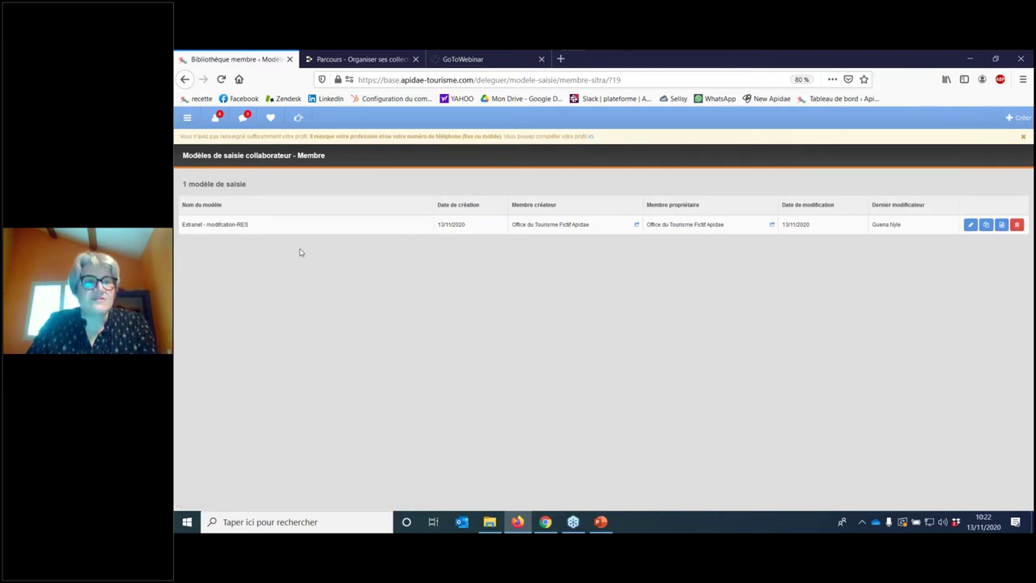
Step: Reopen the "Extranet - modifcation-RES" model for editing, add all remaining Restauration fields, and save it
left_click(970, 225)
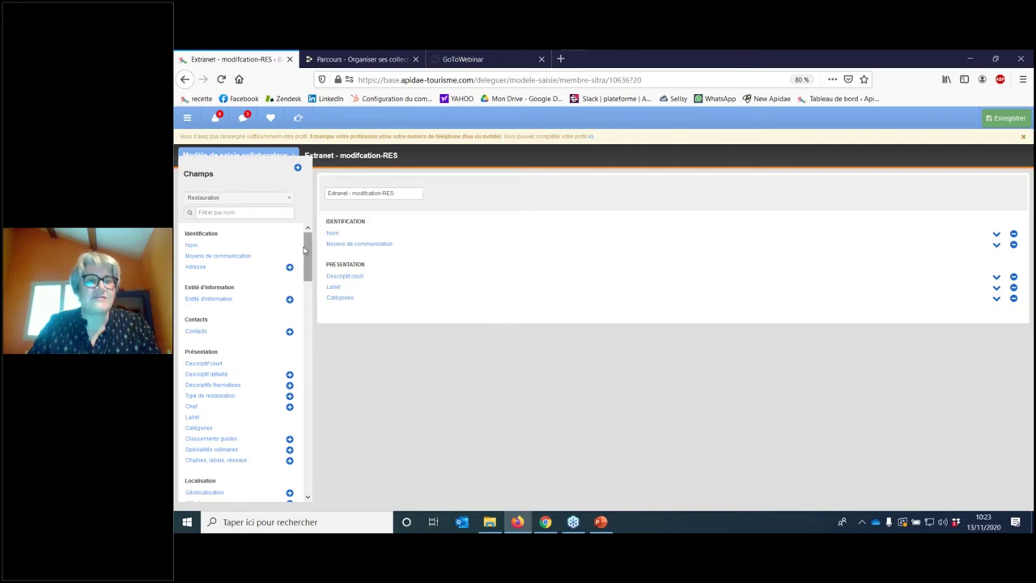
left_click(298, 169)
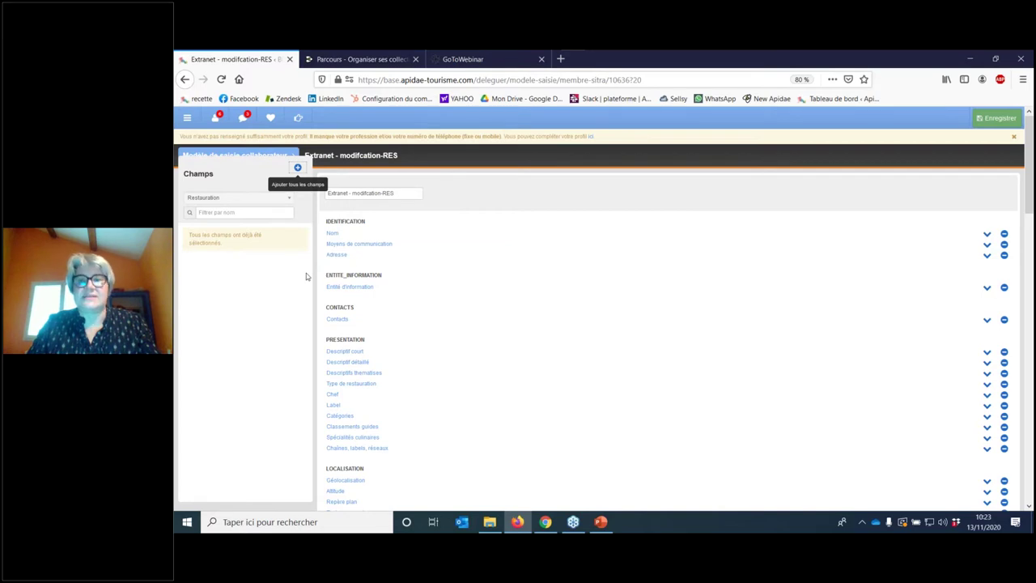
left_click(1001, 118)
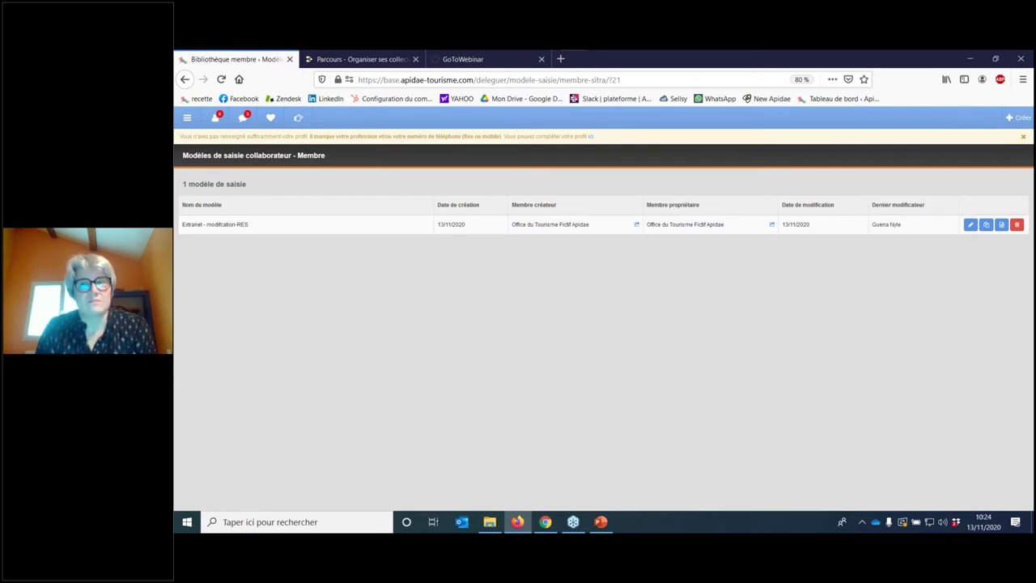
Step: Create and save an input model named "Extranet - création - EVE" that contains all the Objet touristique fields
left_click(1017, 119)
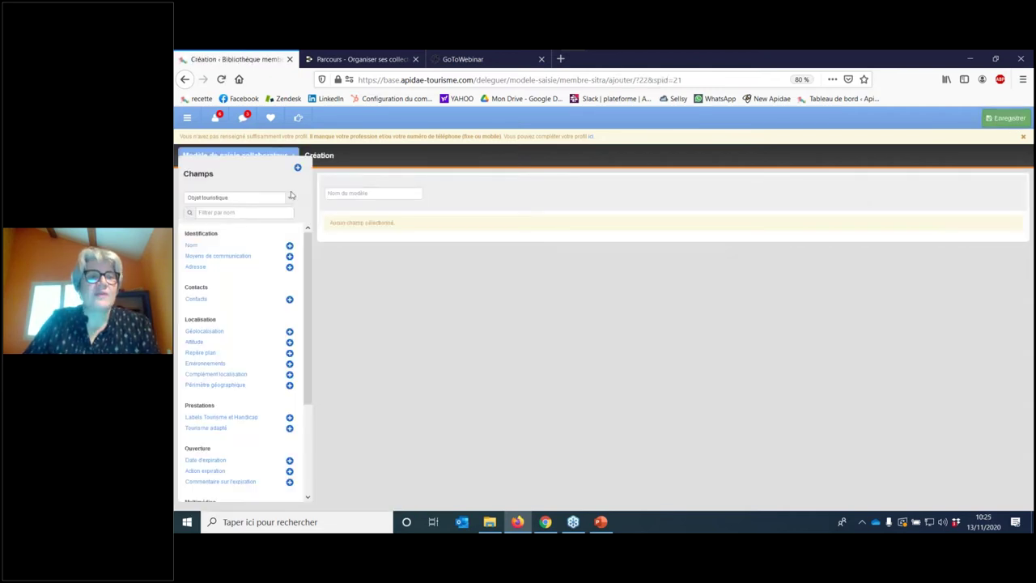
left_click(366, 193)
type("c")
key("BackSpace")
type("EXTRANE")
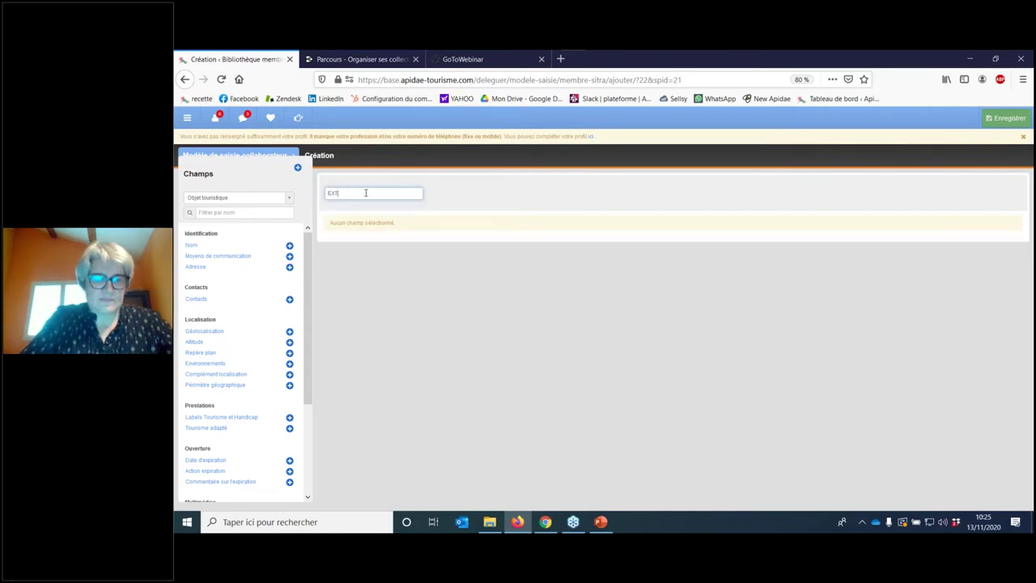
key("BackSpace")
key("BackSpace")
key("BackSpace")
key("BackSpace")
key("BackSpace")
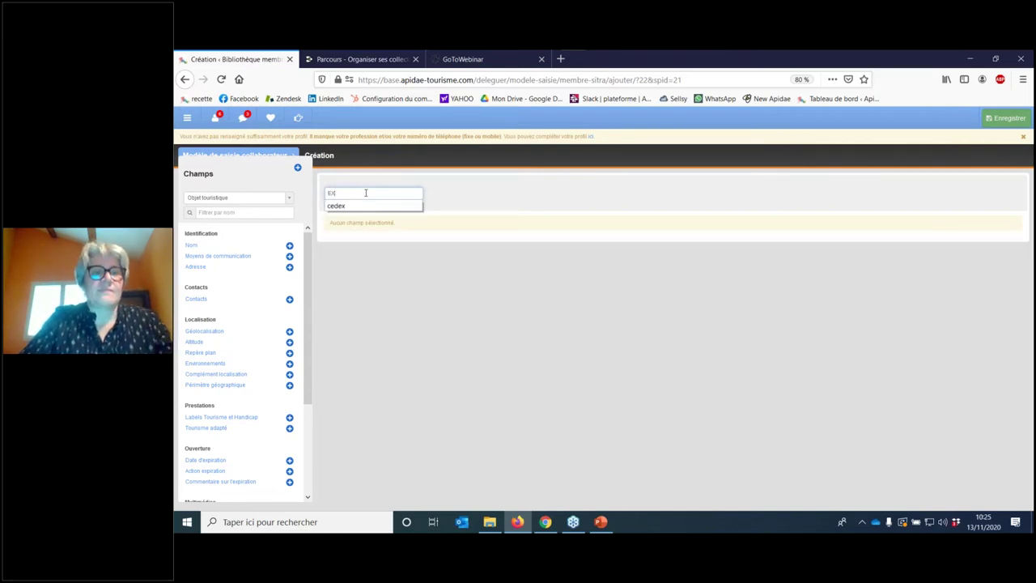
type("XTRAN")
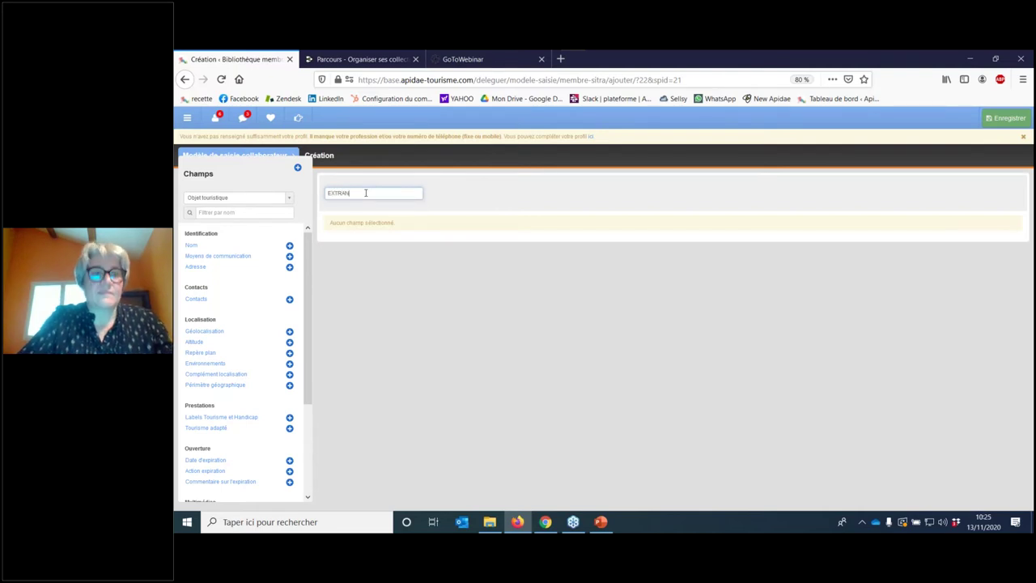
key("BackSpace")
key("BackSpace")
key("BackSpace")
key("BackSpace")
key("BackSpace")
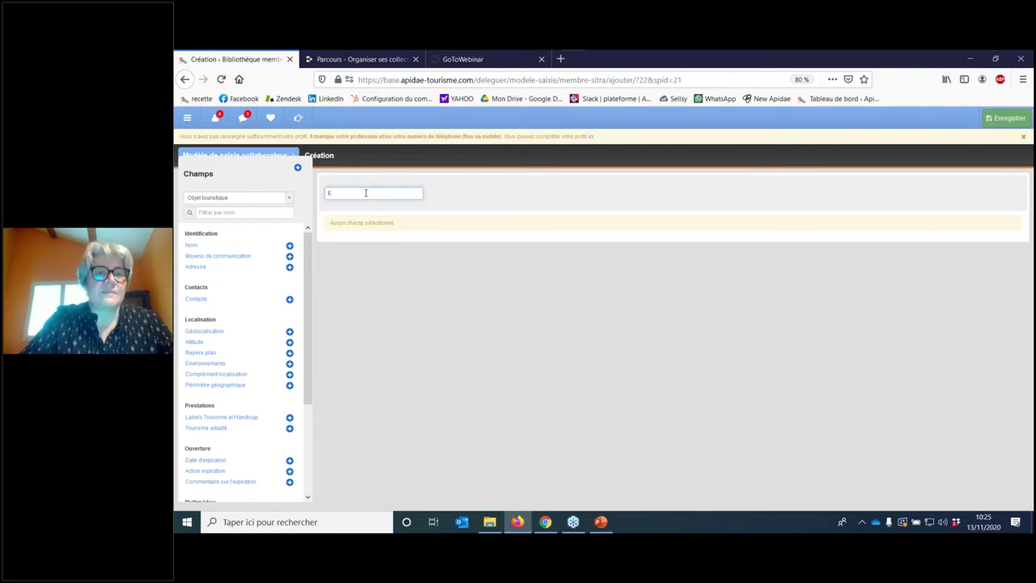
type("xtranet")
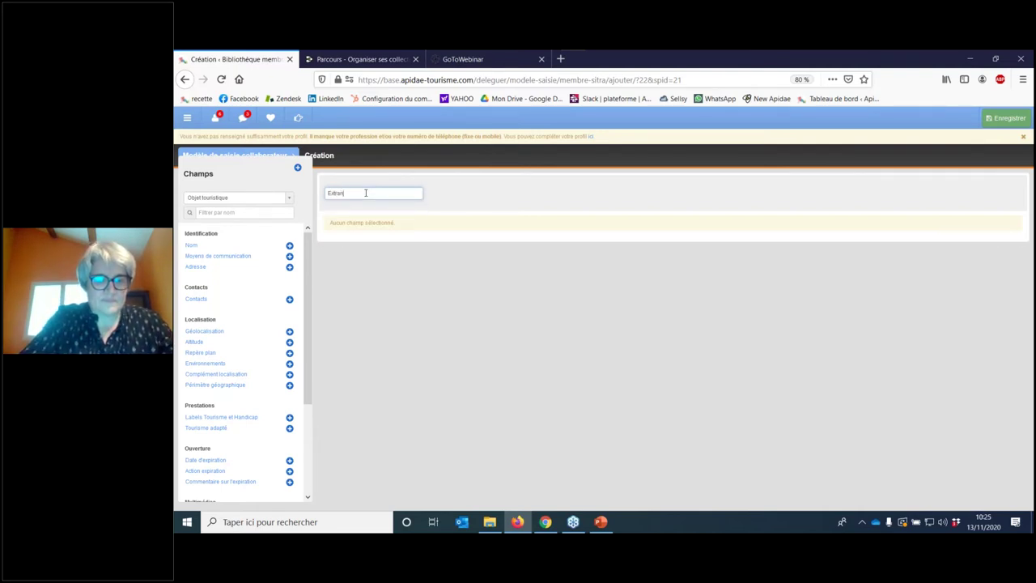
type(" (")
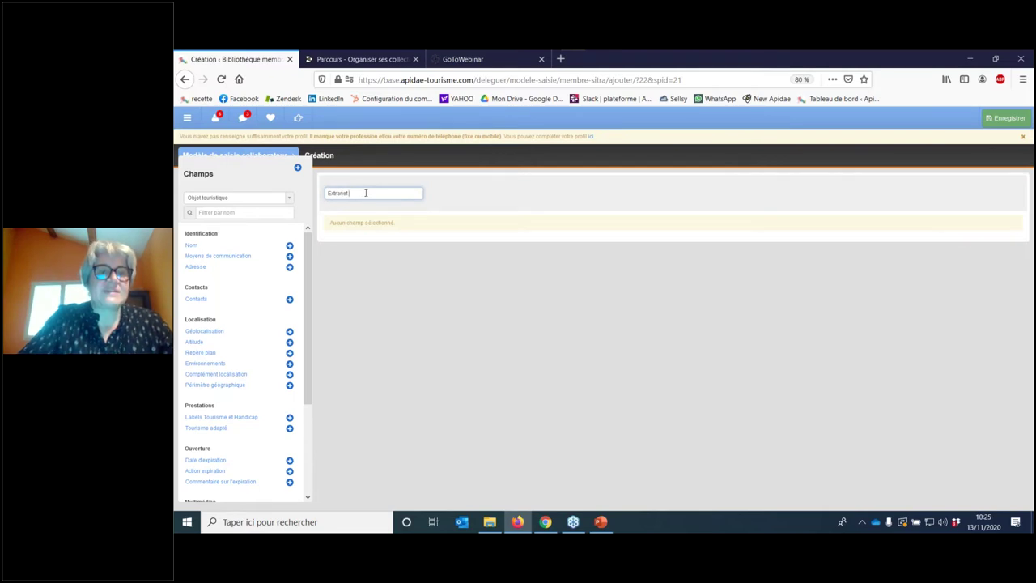
type(" création 6")
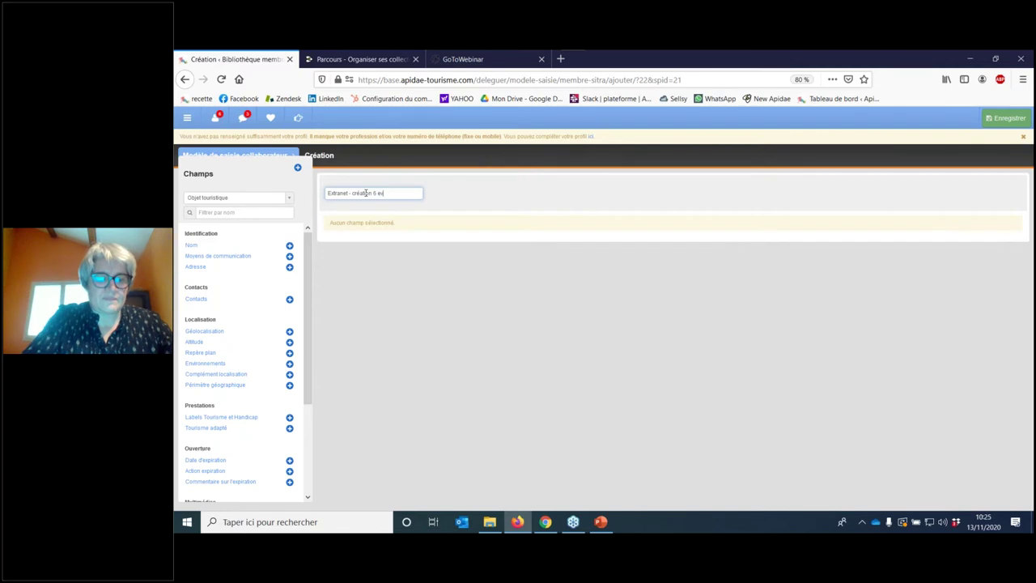
key("BackSpace")
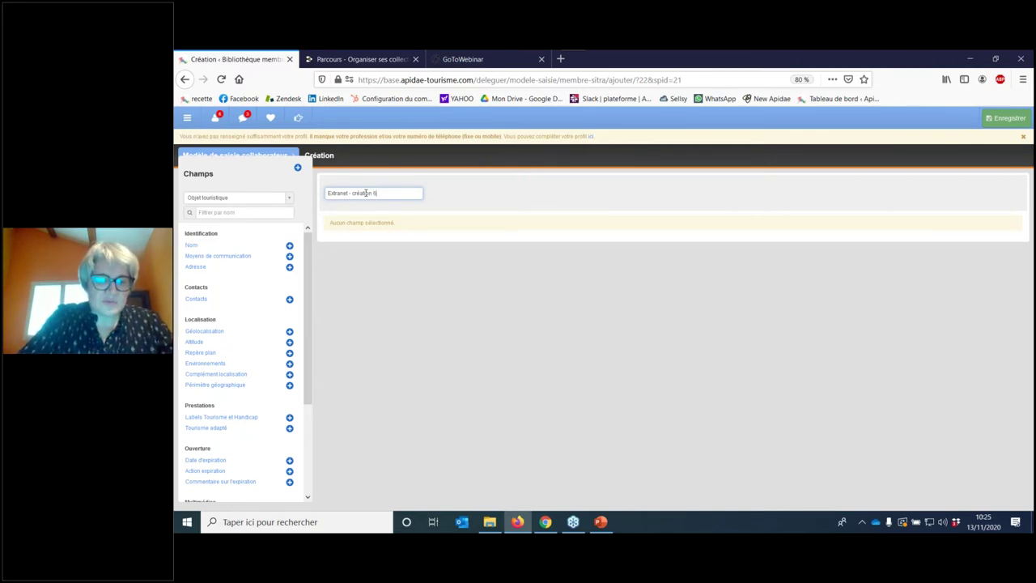
key("BackSpace")
key("BackSpace")
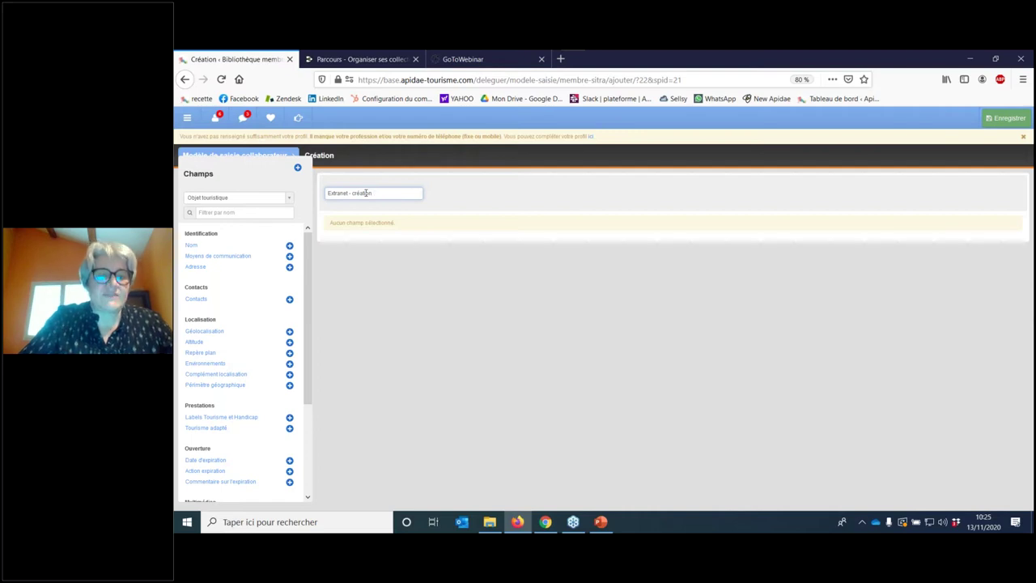
type("EVE")
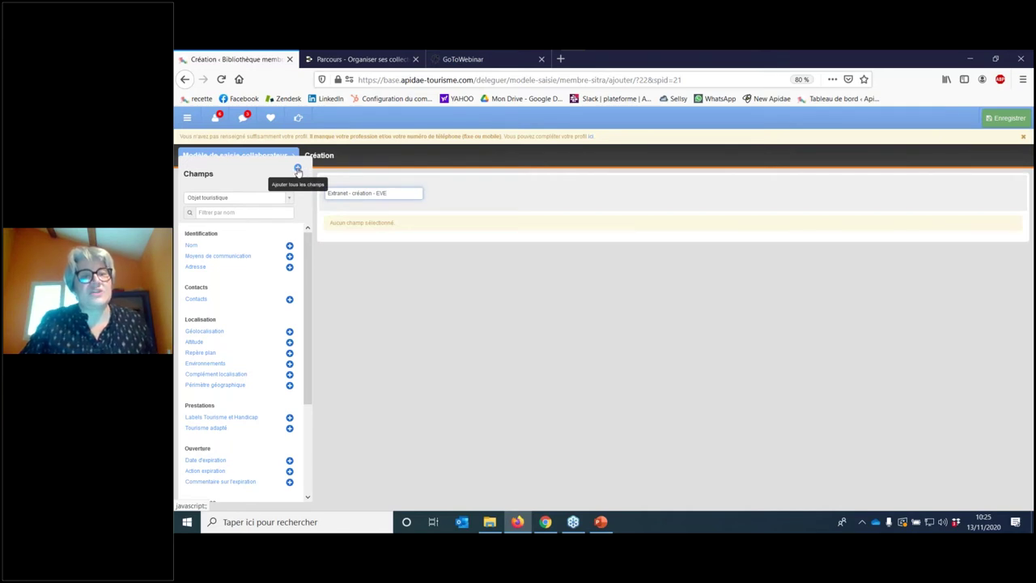
left_click(298, 169)
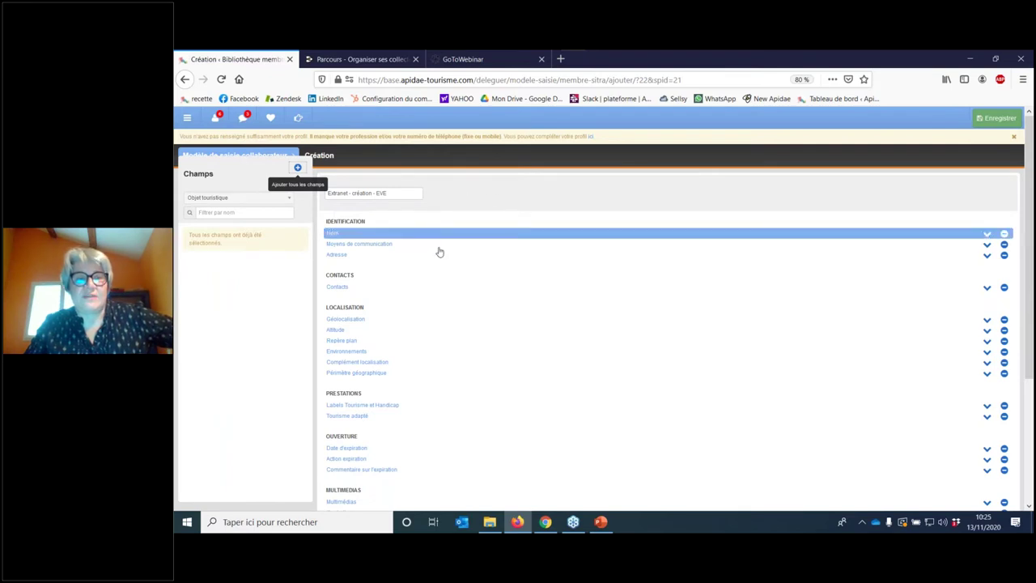
left_click(991, 121)
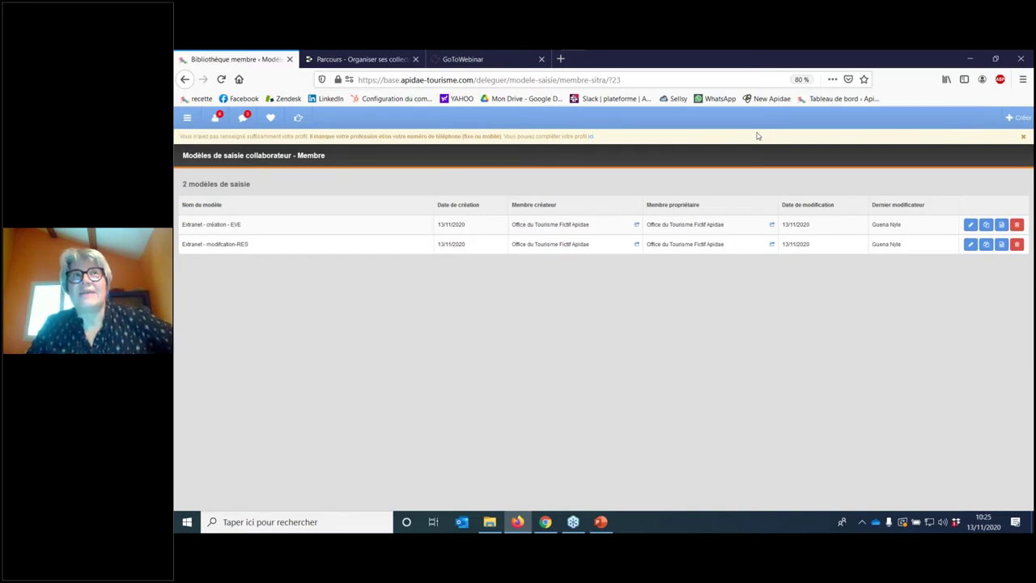
Step: Compare the object type and fields of the "Extranet - modifcation-RES" and "Extranet - création - EVE" models with a blank new model
left_click(1012, 120)
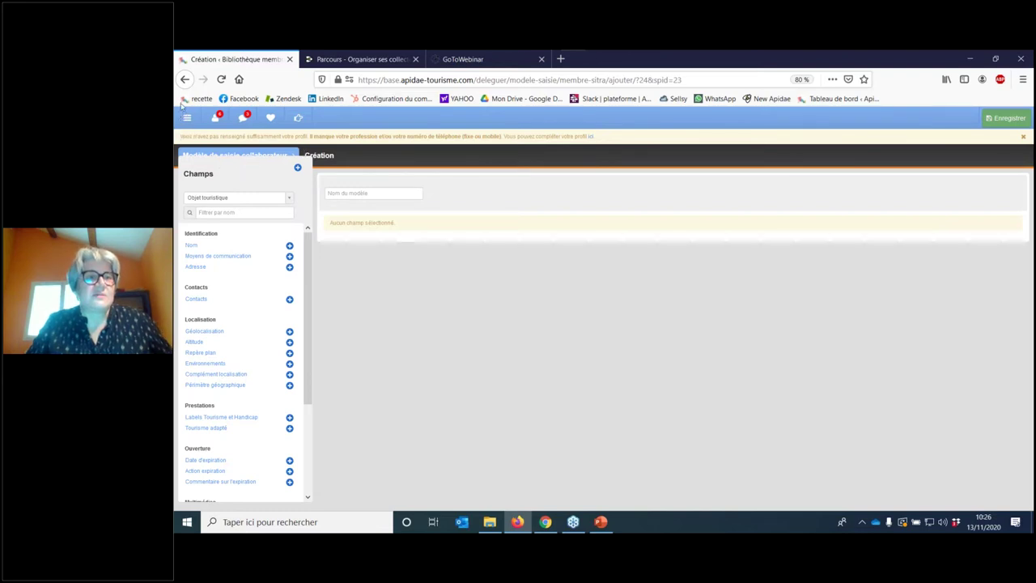
left_click(184, 79)
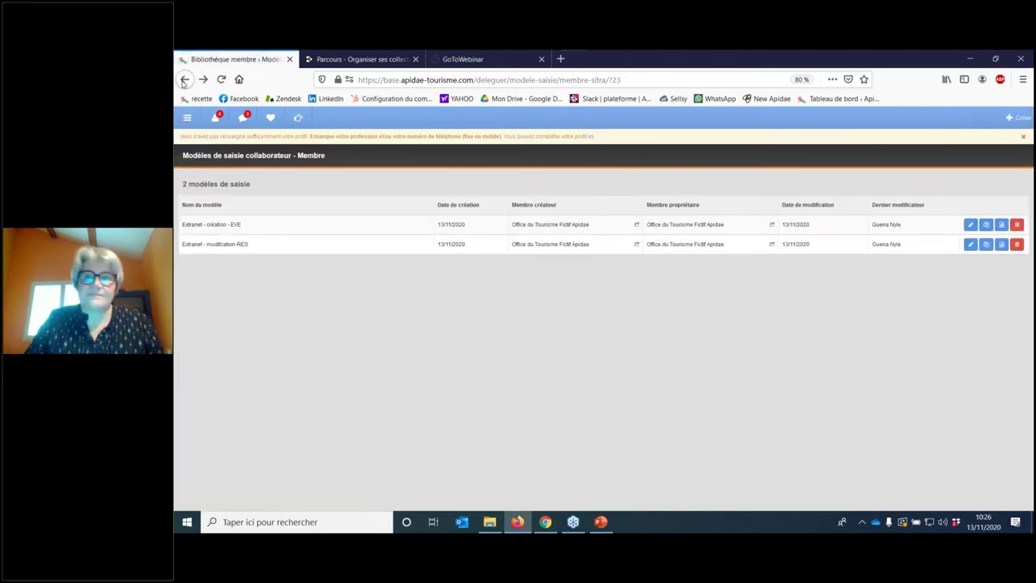
left_click(970, 244)
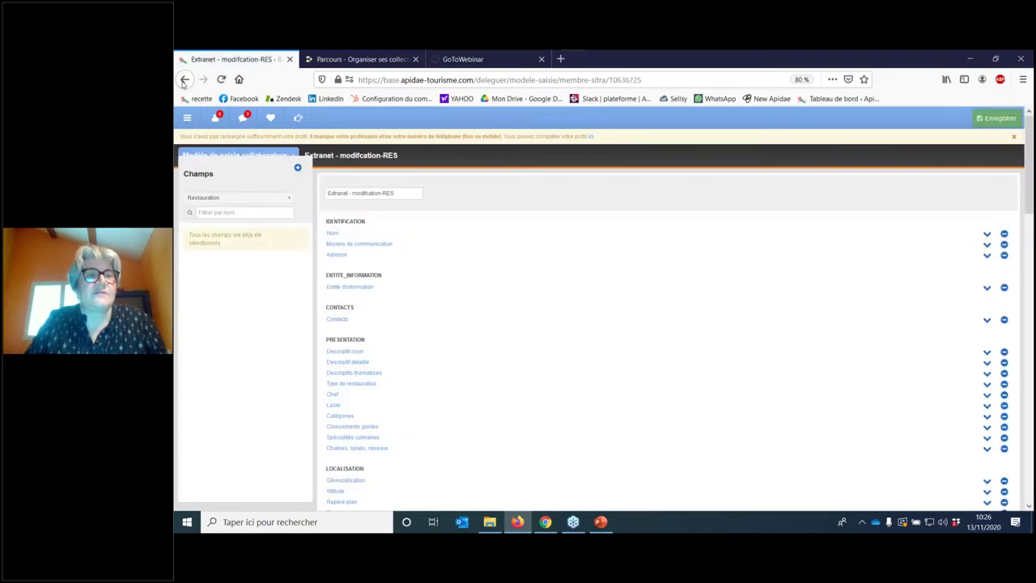
left_click(184, 79)
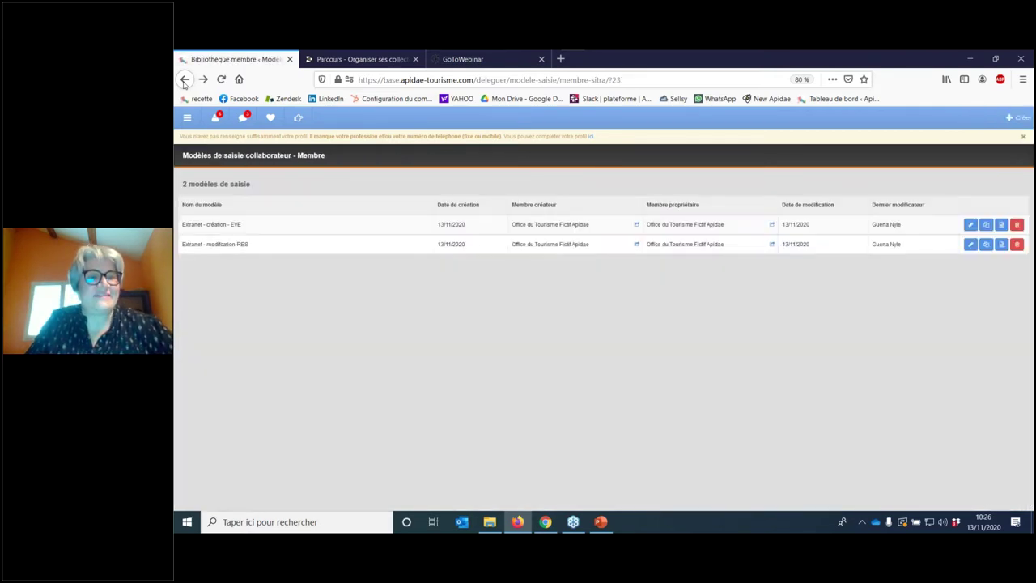
left_click(970, 229)
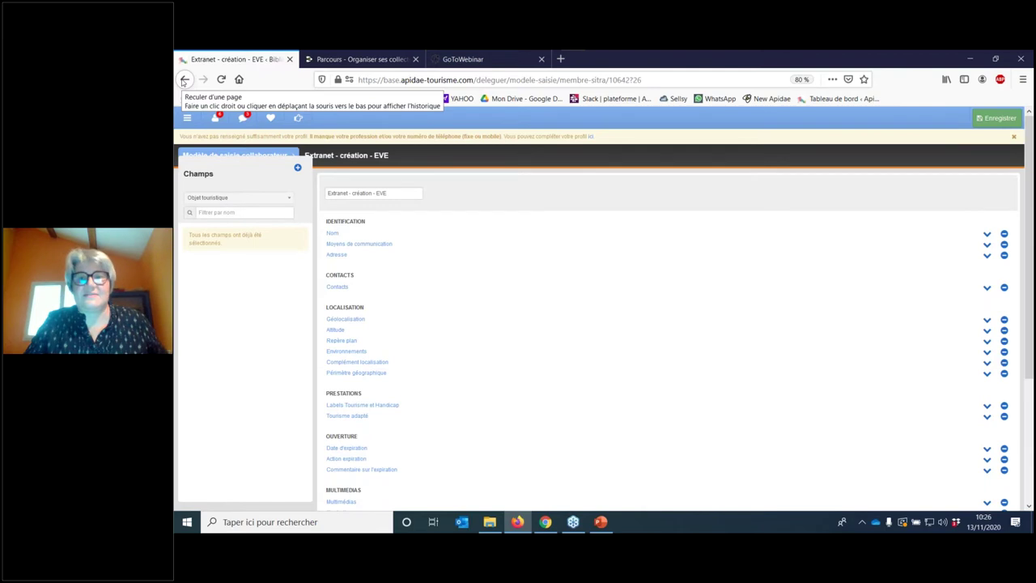
left_click(183, 80)
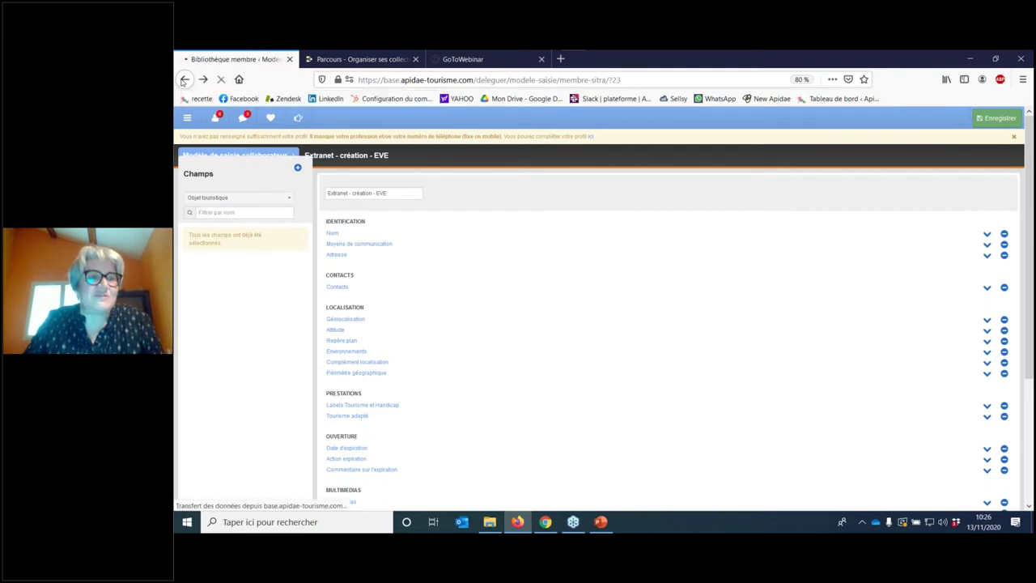
left_click(1018, 118)
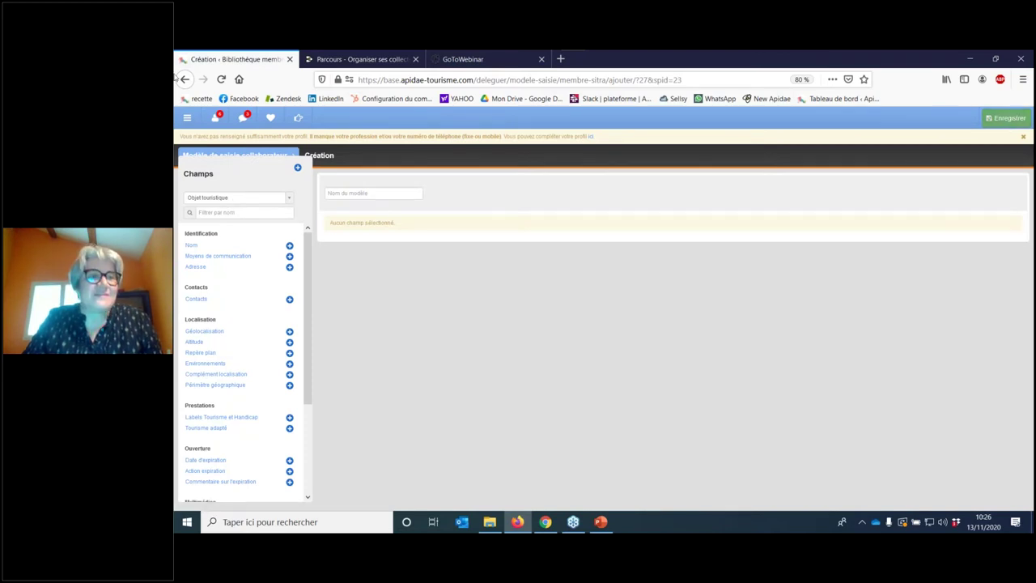
left_click(185, 79)
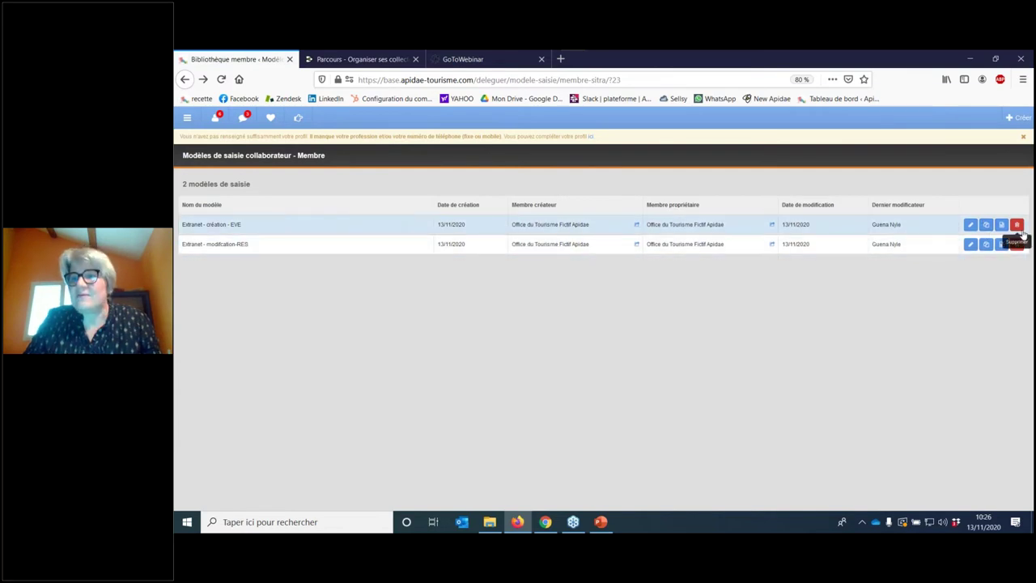
Step: Delete the "Extranet - création - EVE" model from the member library
left_click(1019, 226)
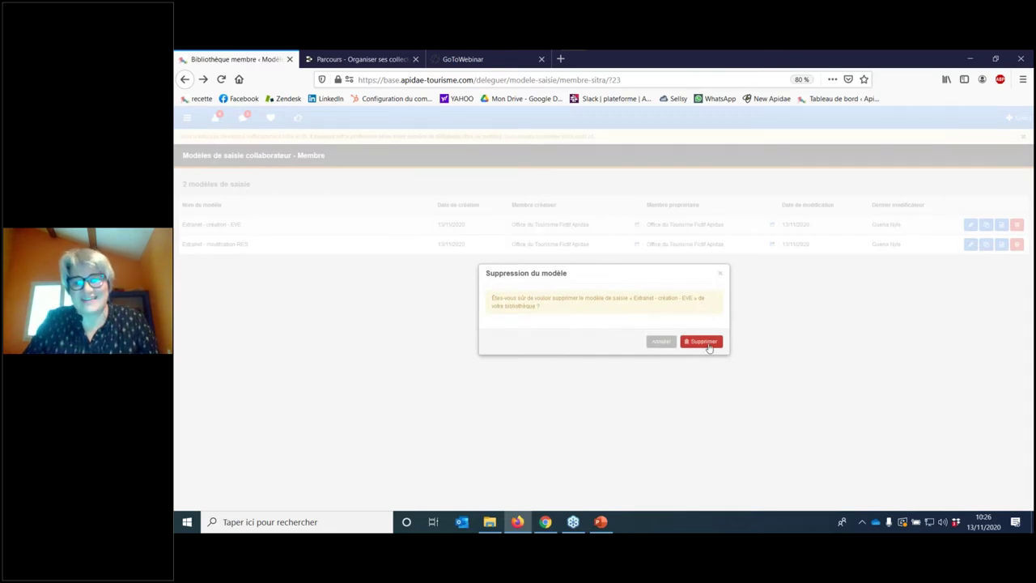
left_click(708, 344)
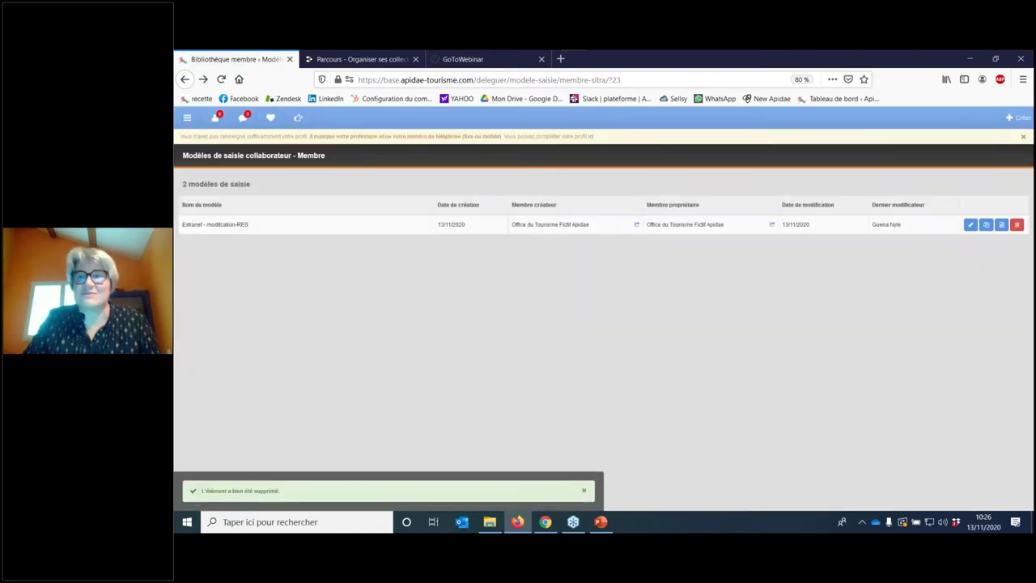
Step: Create and save an input model named "EXTRANET CREATION EVE" that contains all the Fête et manifestation fields
left_click(1014, 119)
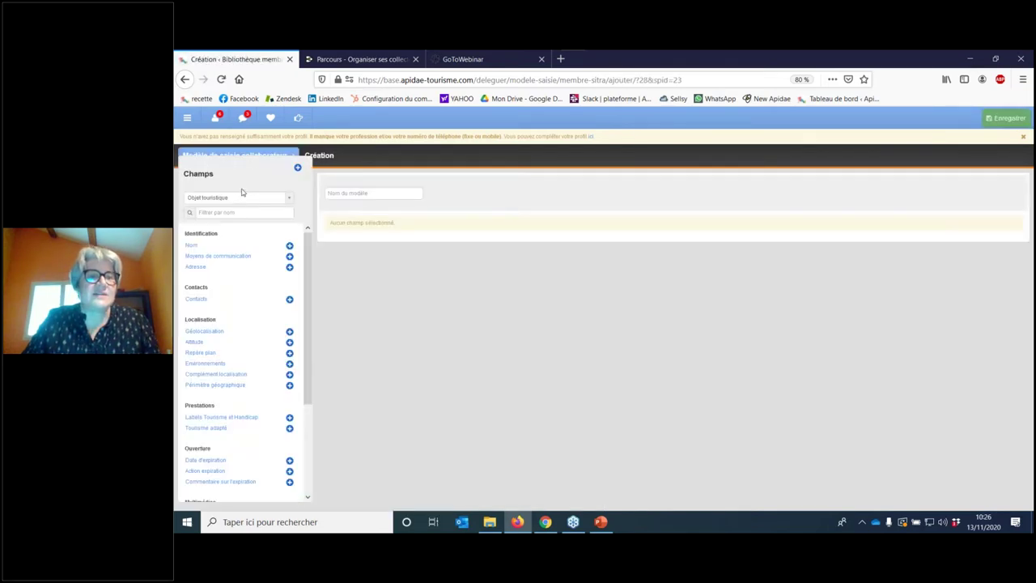
left_click(242, 196)
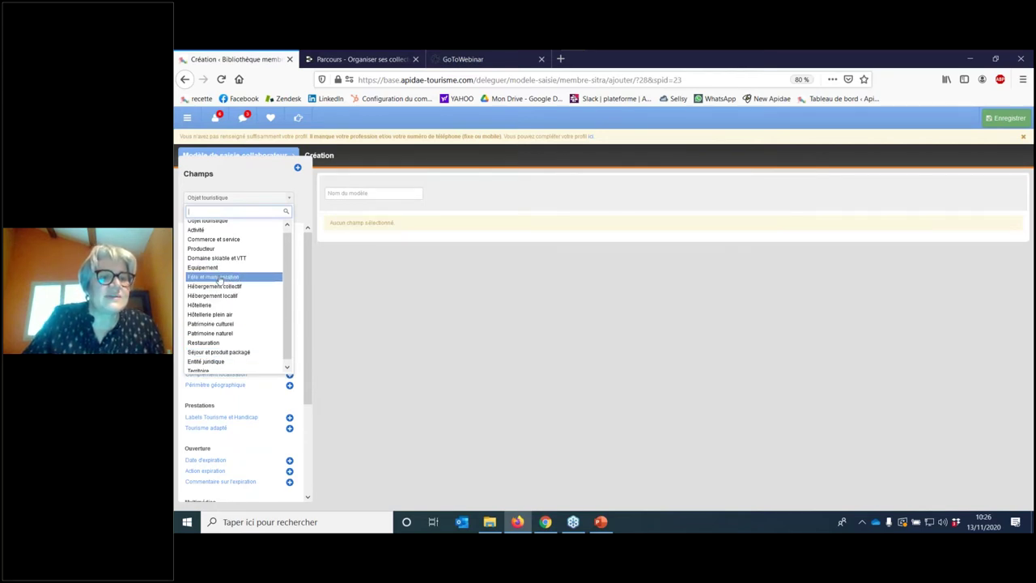
left_click(218, 277)
left_click(351, 191)
type("EXTYR")
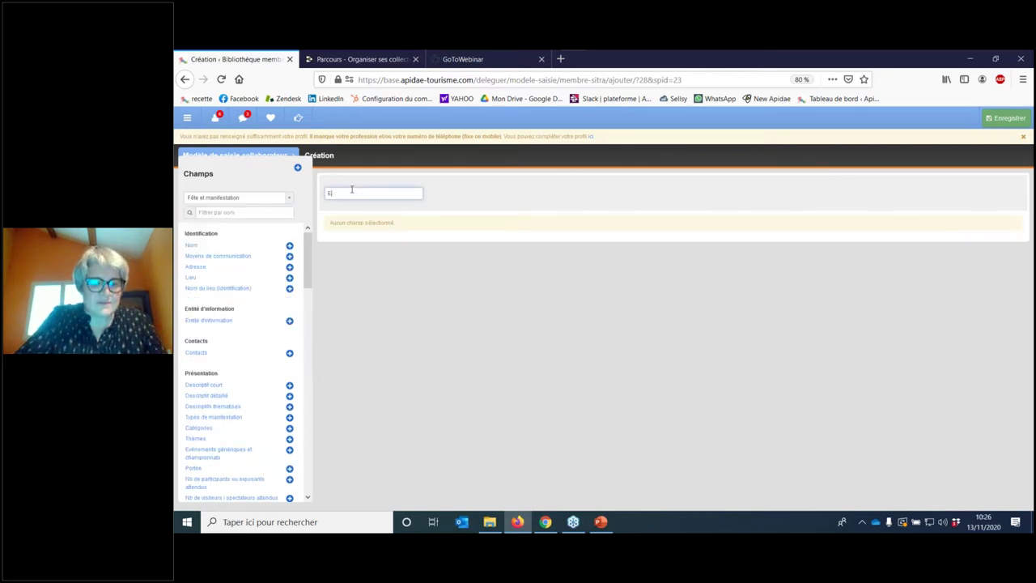
key("BackSpace")
key("BackSpace")
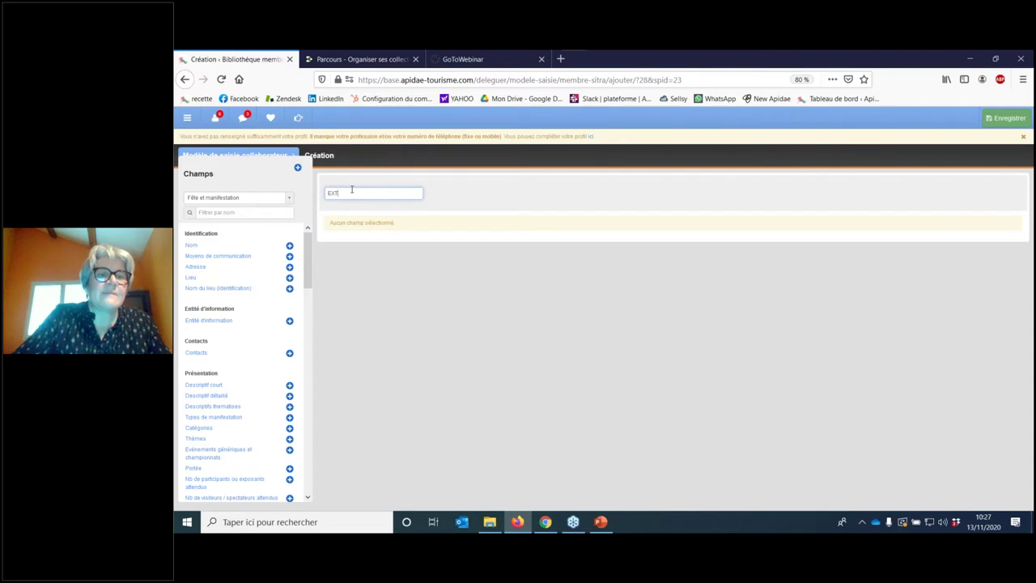
type("RAE")
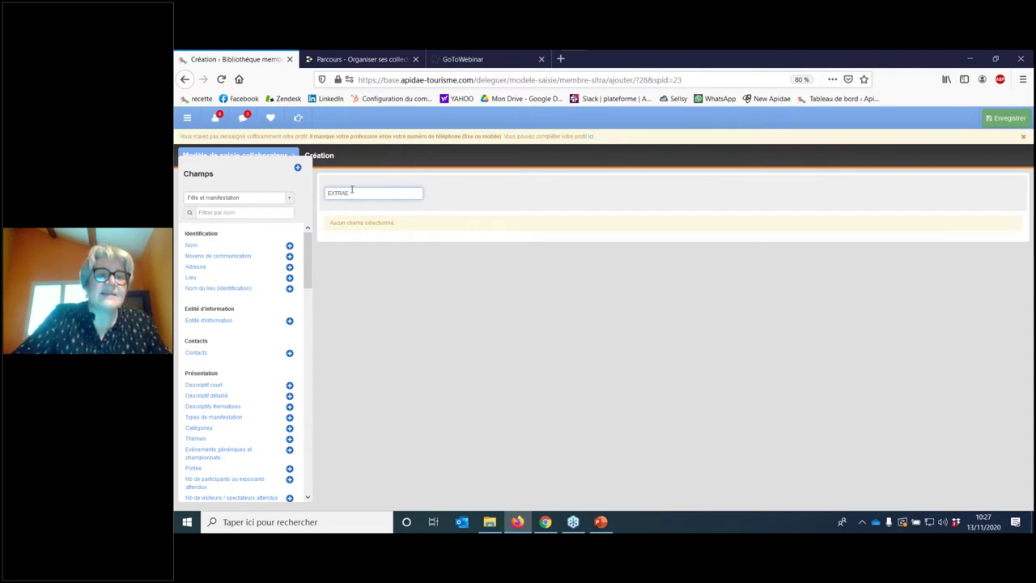
type("NET CREATI")
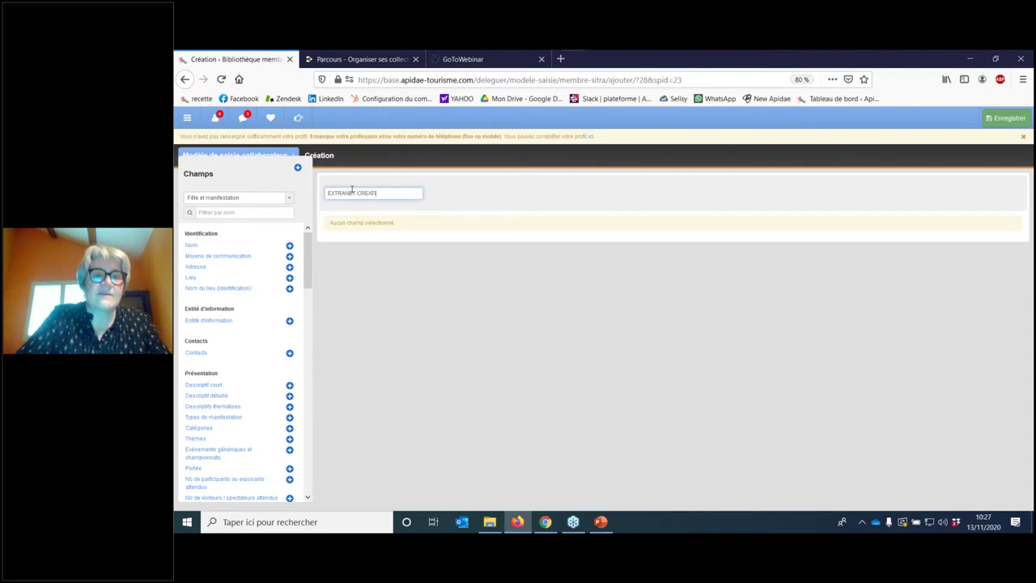
type("ON EVE")
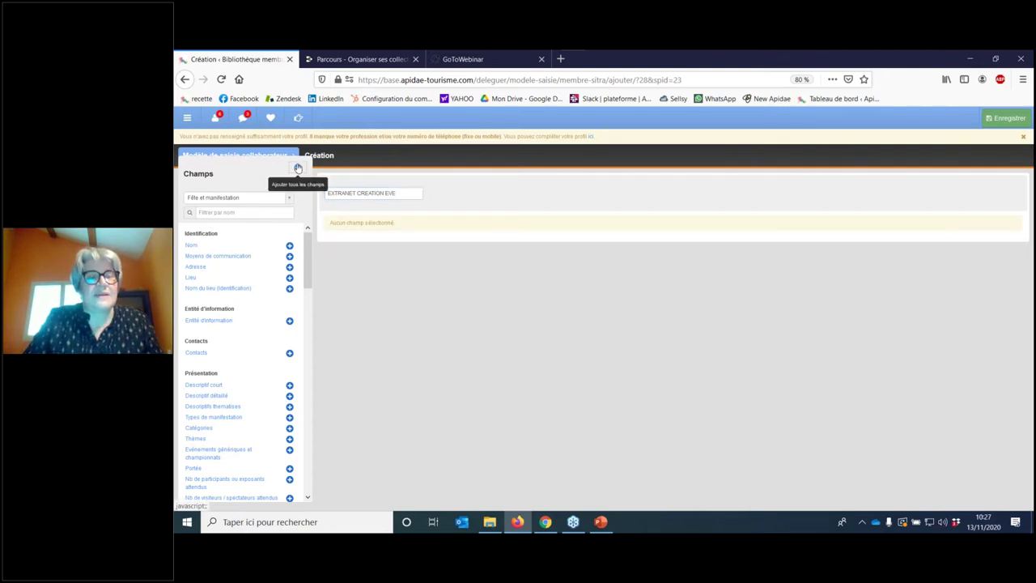
left_click(297, 167)
left_click(1002, 119)
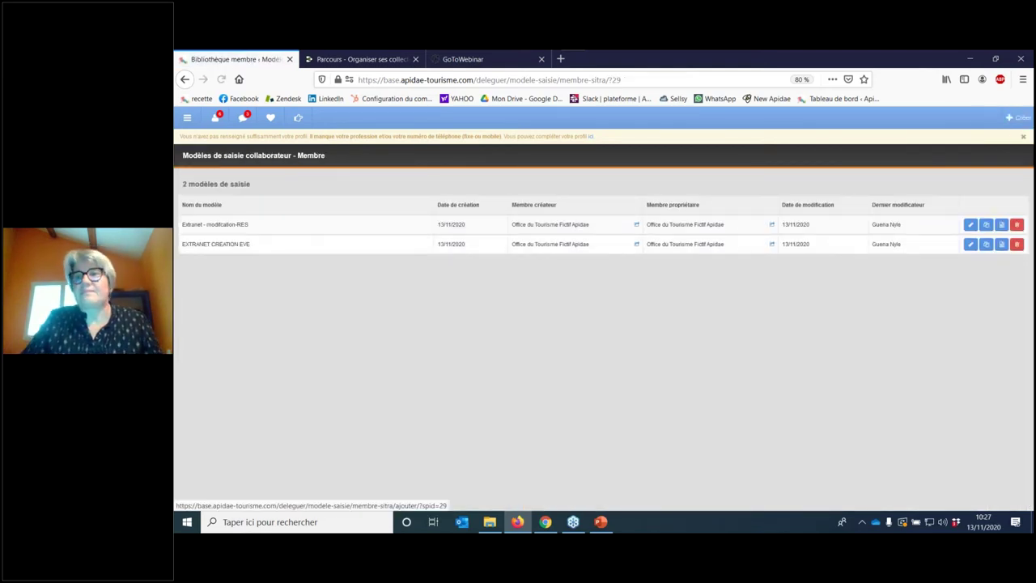
Step: Create and save an input model named "EXTRANET ENT" that contains all the Entité juridique fields
left_click(1011, 120)
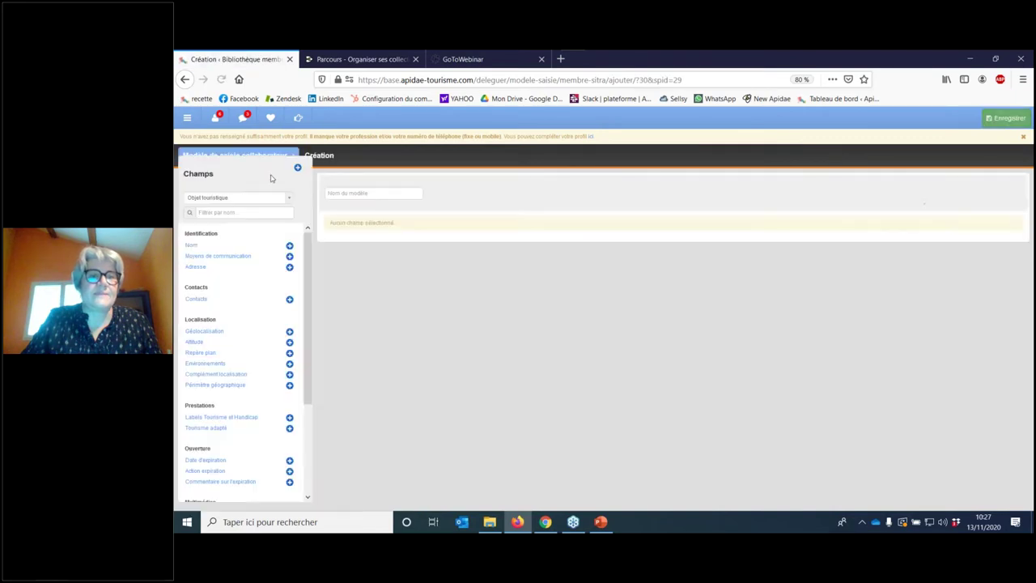
left_click(354, 195)
type("EXTRANE")
type("T F")
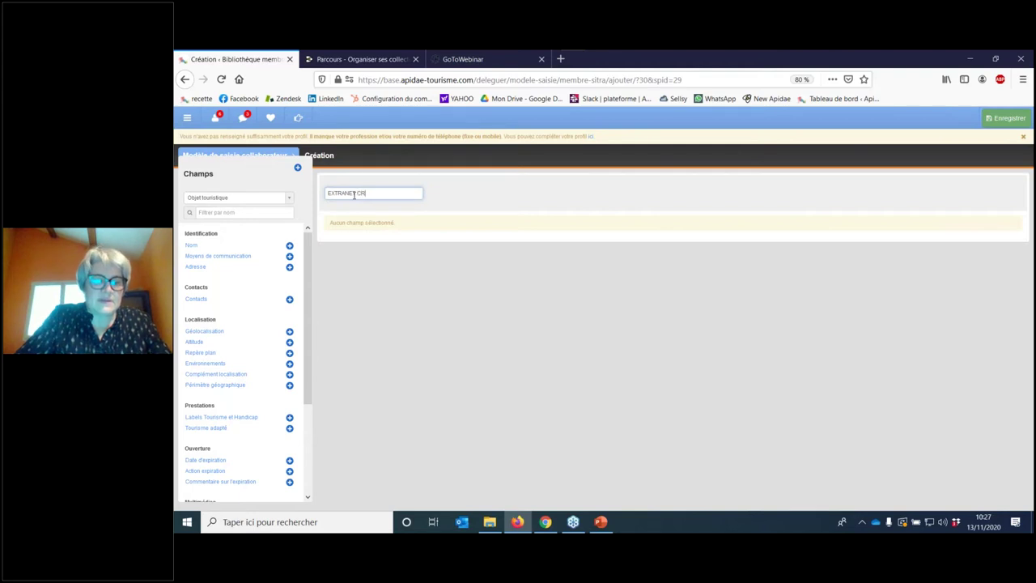
key("BackSpace")
key("BackSpace")
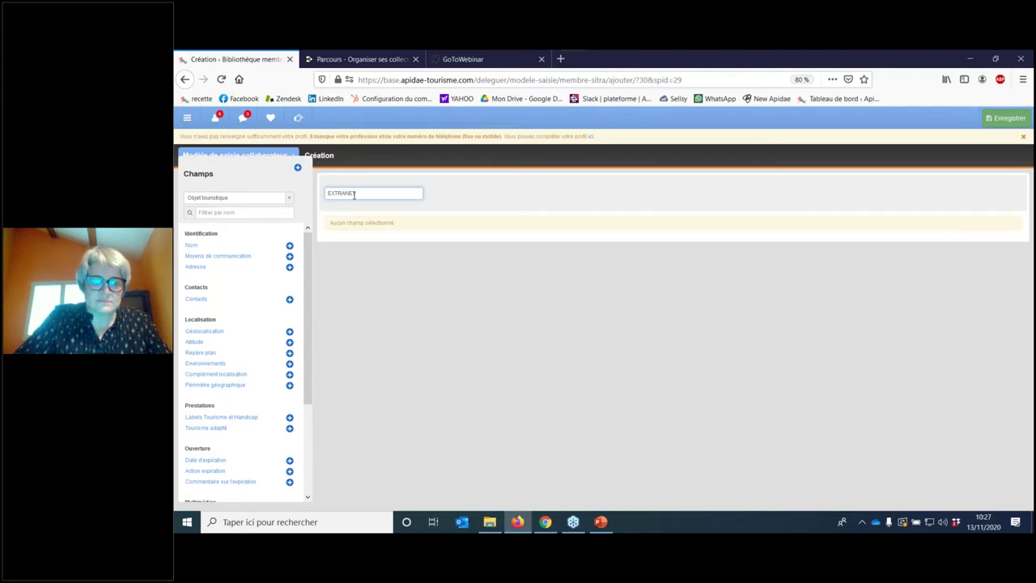
type("ENT")
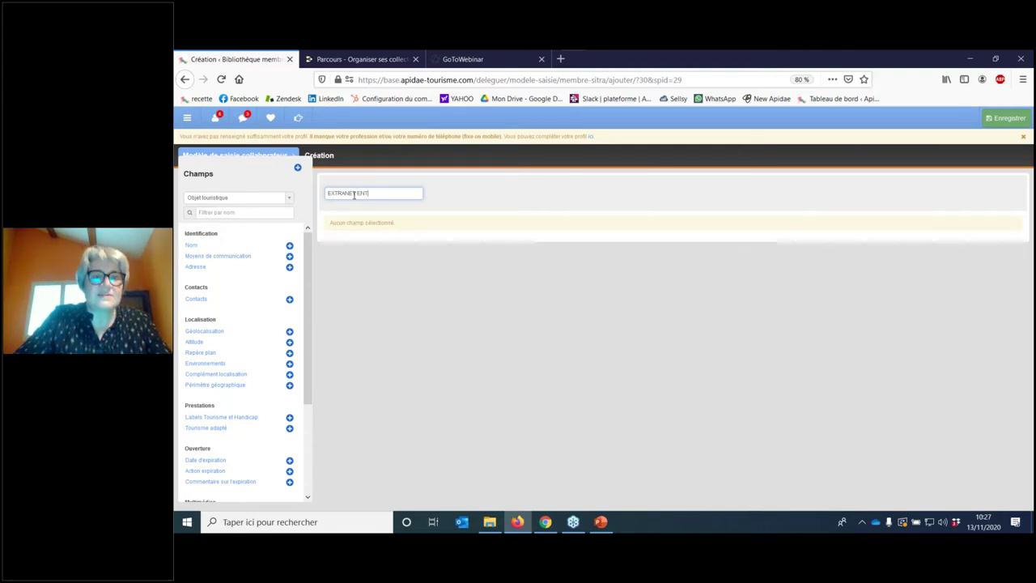
left_click(247, 200)
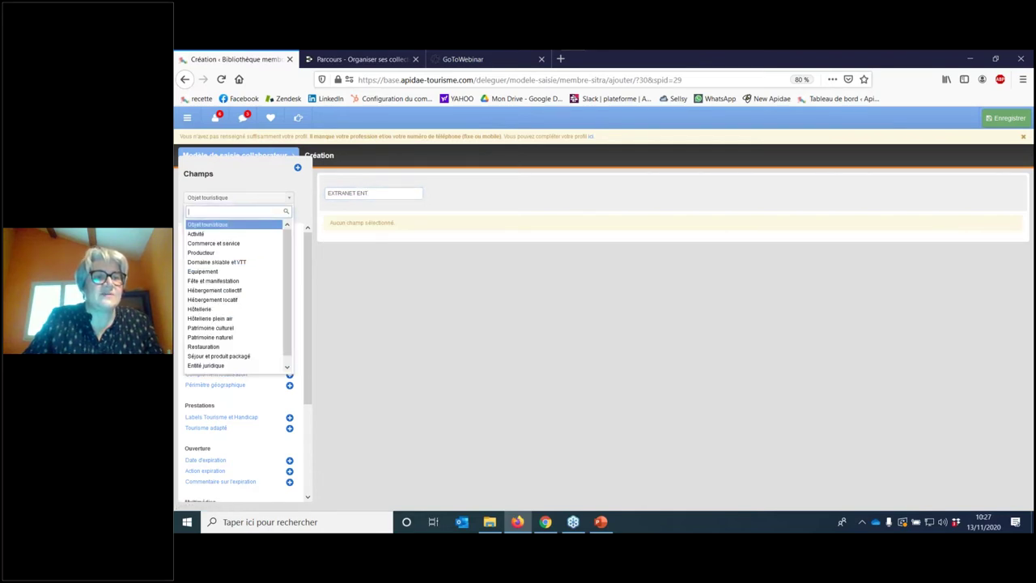
left_click(206, 365)
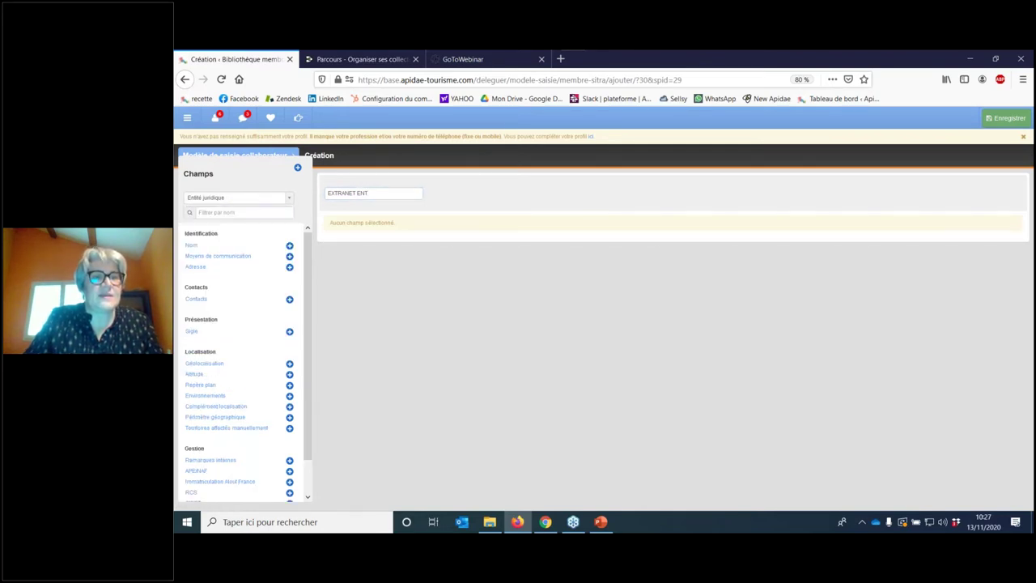
left_click(299, 168)
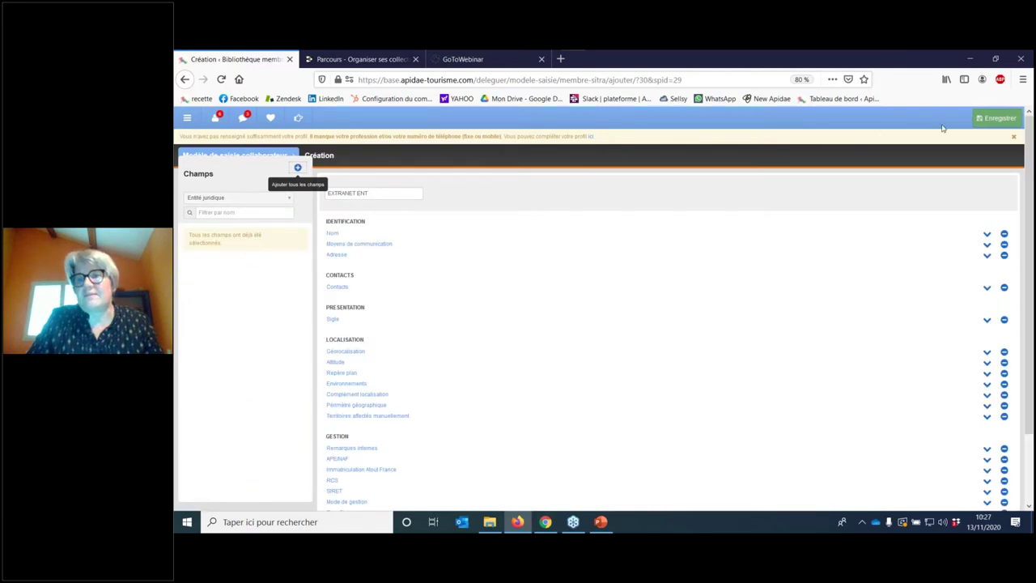
left_click(1004, 119)
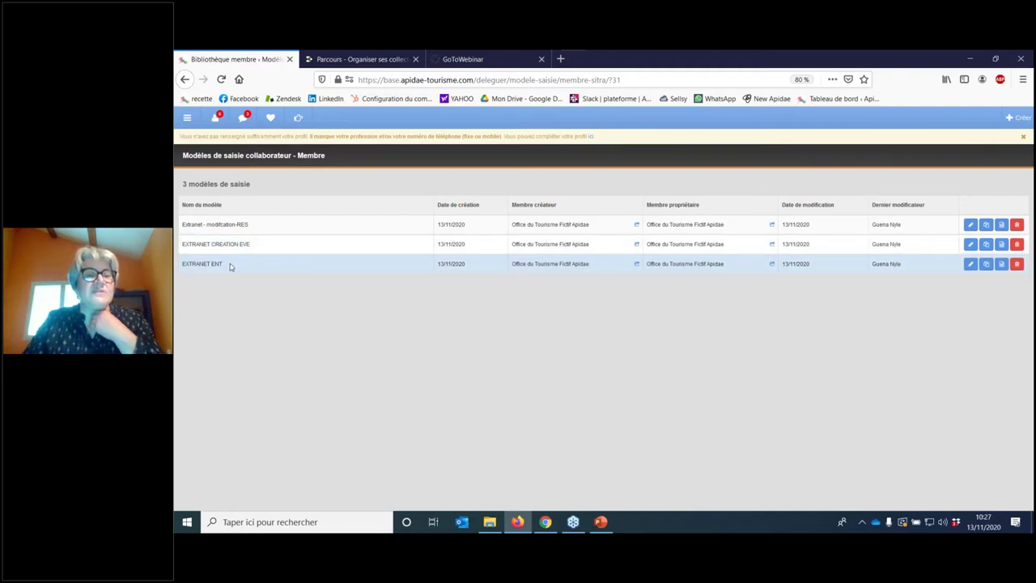
Step: In the default models, assign "Extranet - modifcation-RES" as the modification model for Restauration and save
left_click(186, 119)
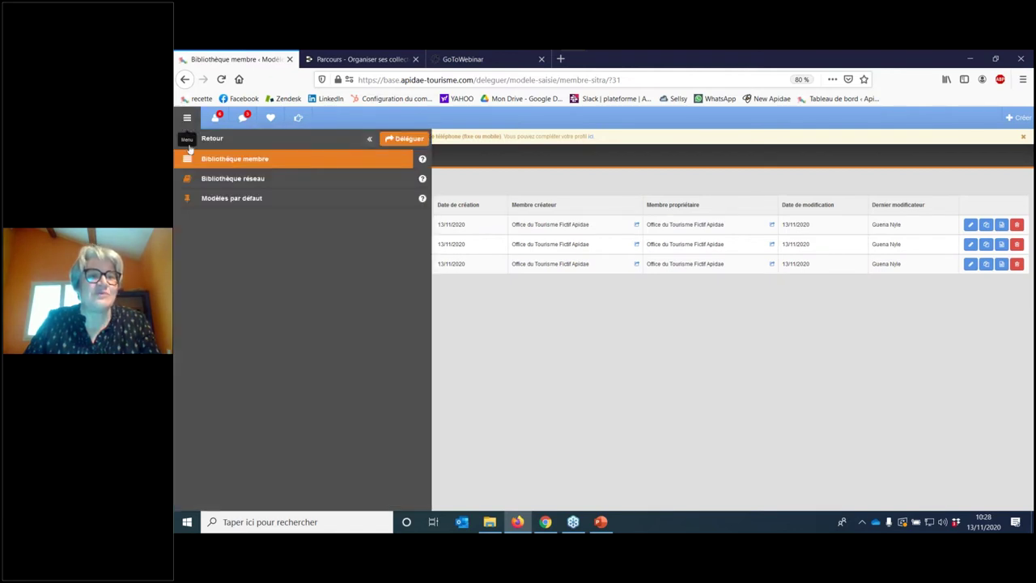
left_click(226, 202)
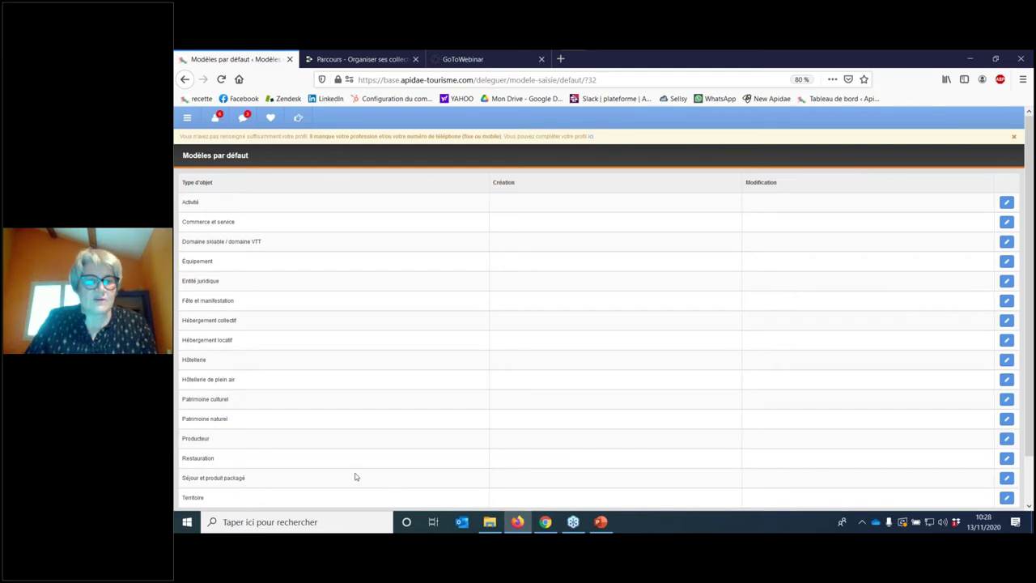
left_click(1007, 458)
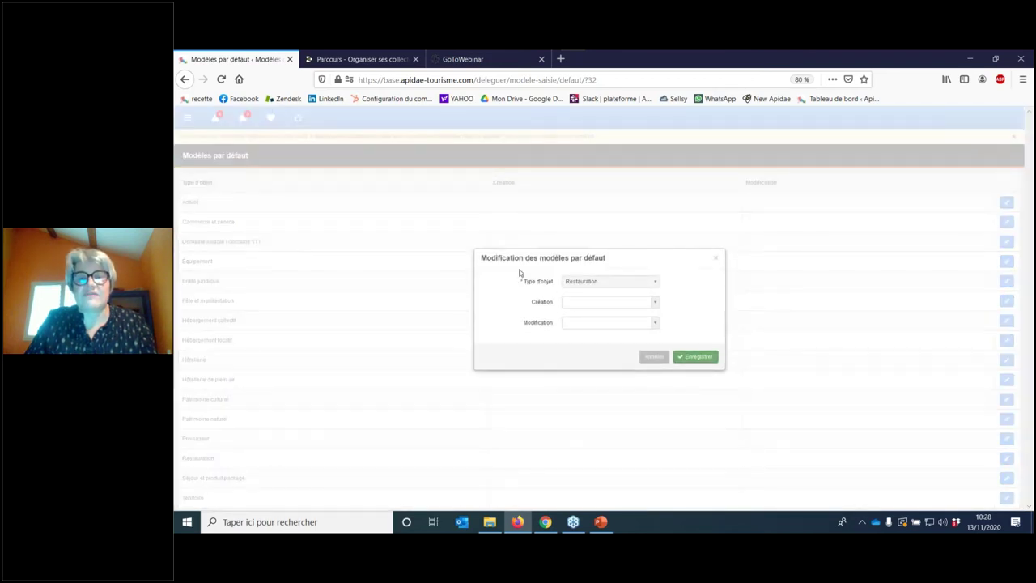
left_click(578, 324)
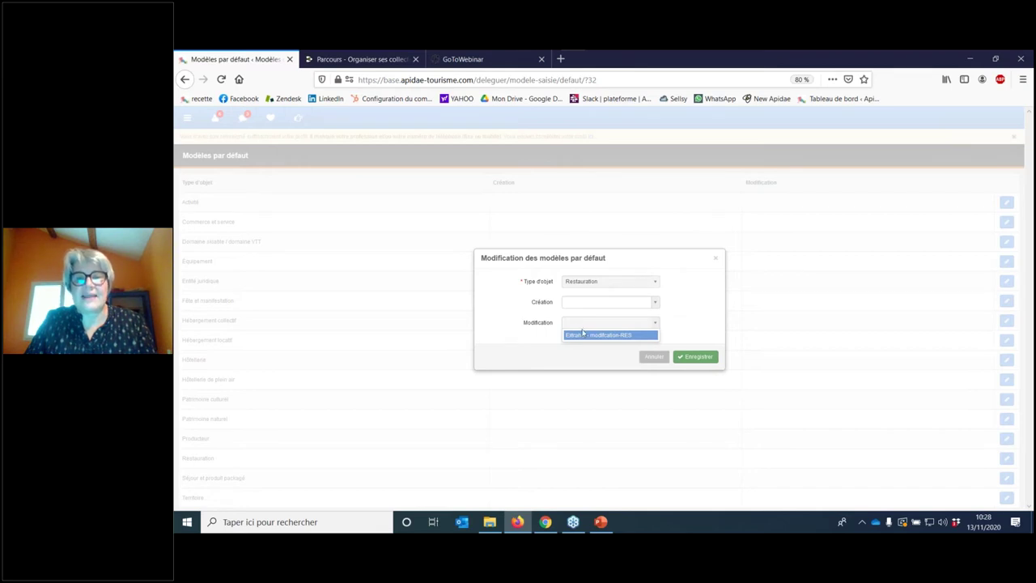
left_click(581, 336)
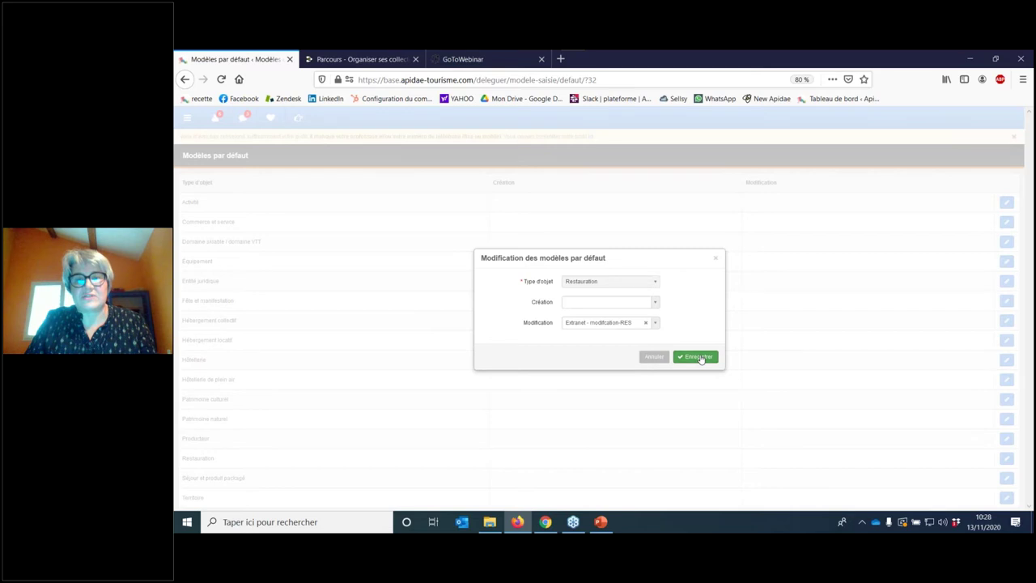
left_click(700, 356)
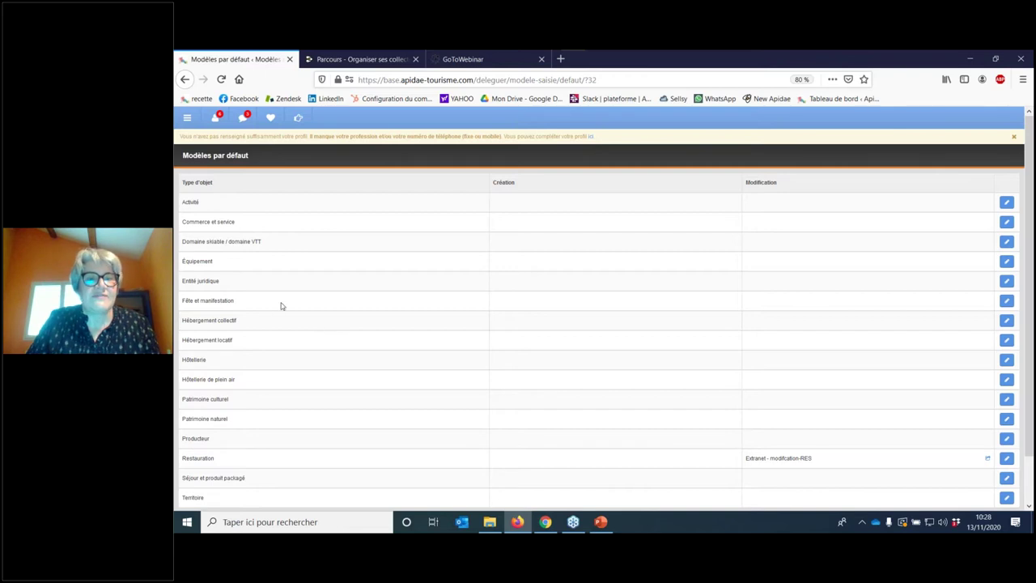
Step: Assign "EXTRANET CREATION EVE" as the default model for both creation and modification of Fête et manifestation objects and save
left_click(1006, 301)
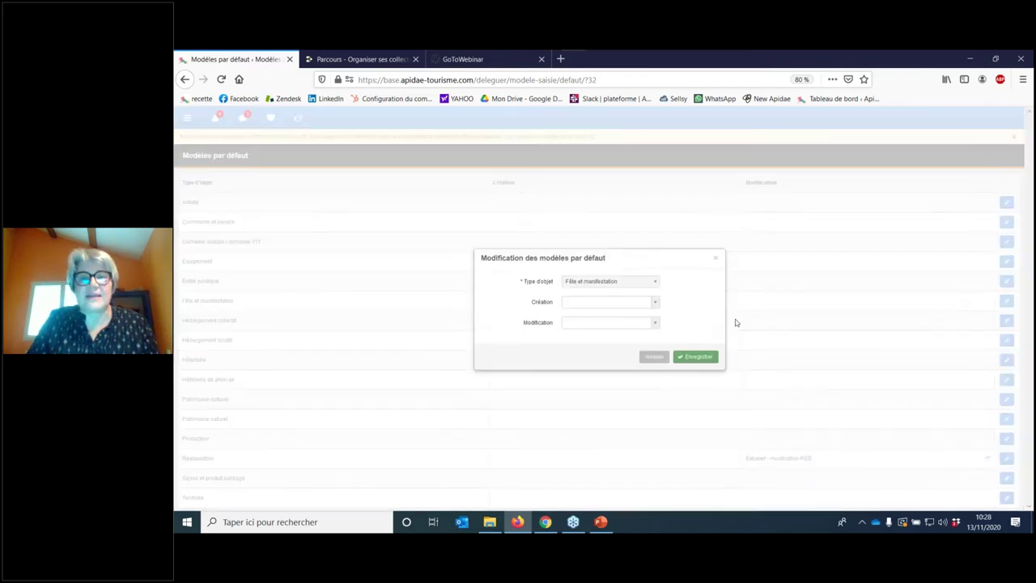
left_click(633, 303)
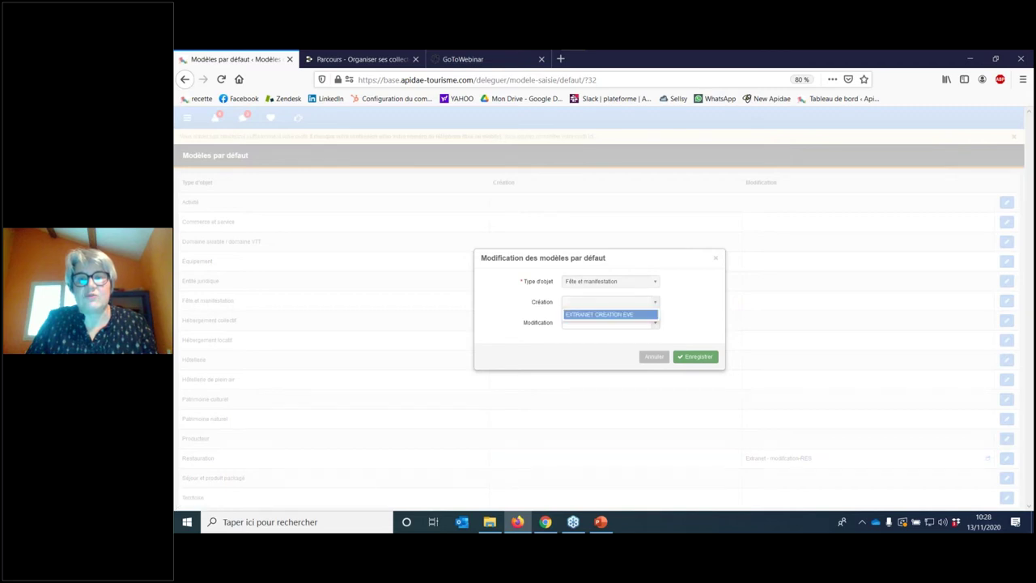
left_click(634, 314)
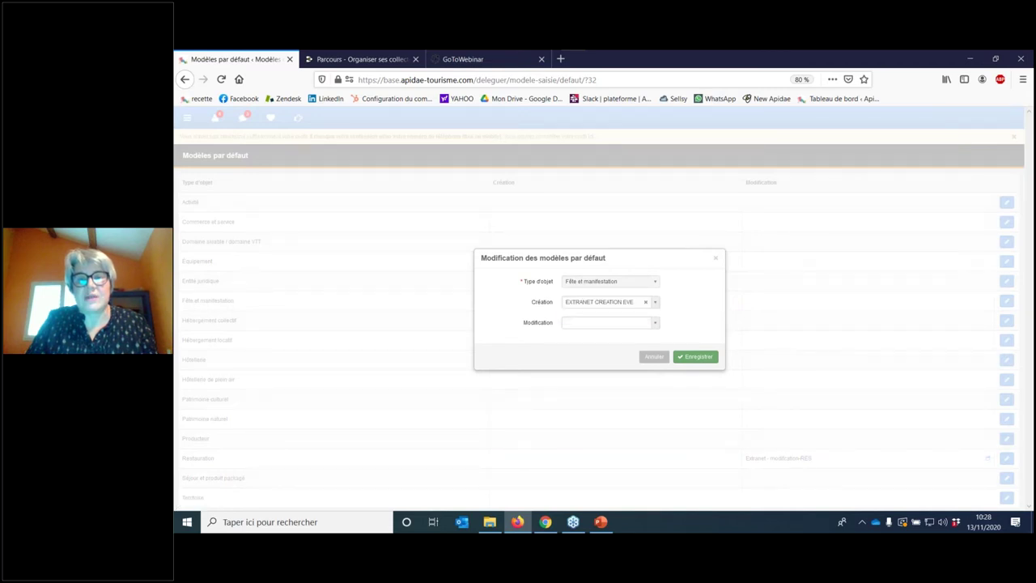
left_click(655, 326)
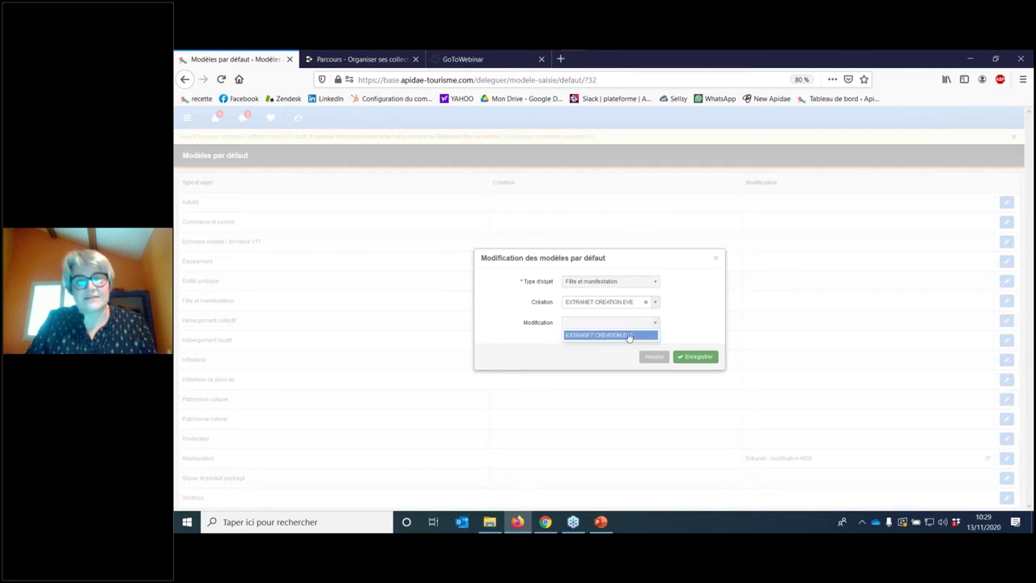
left_click(629, 335)
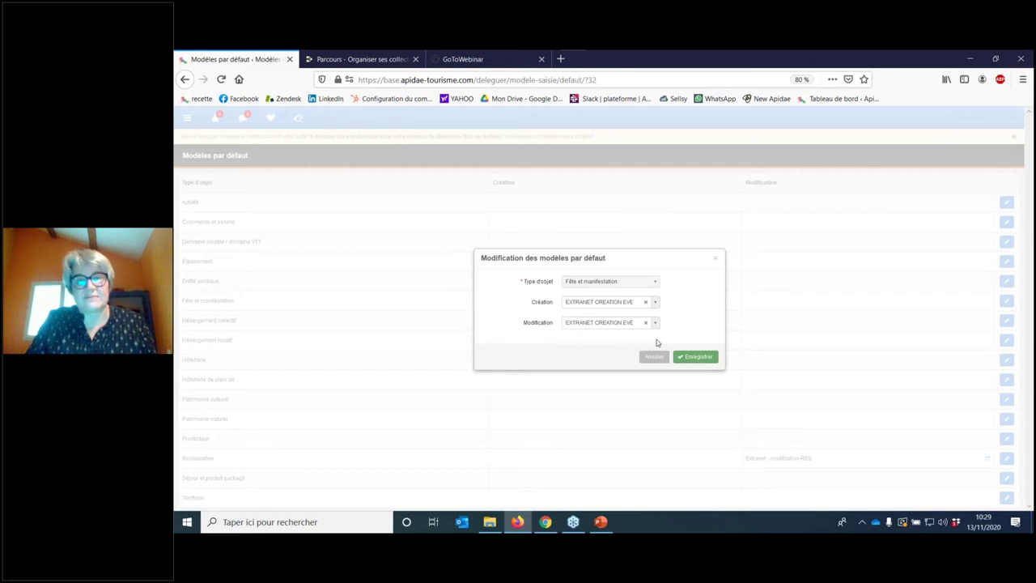
left_click(696, 359)
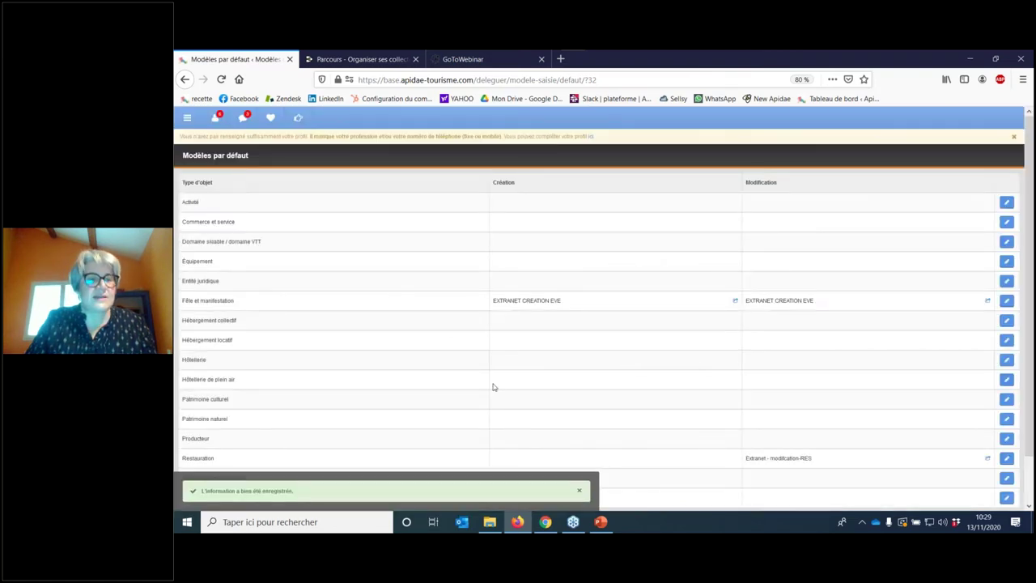
left_click(582, 494)
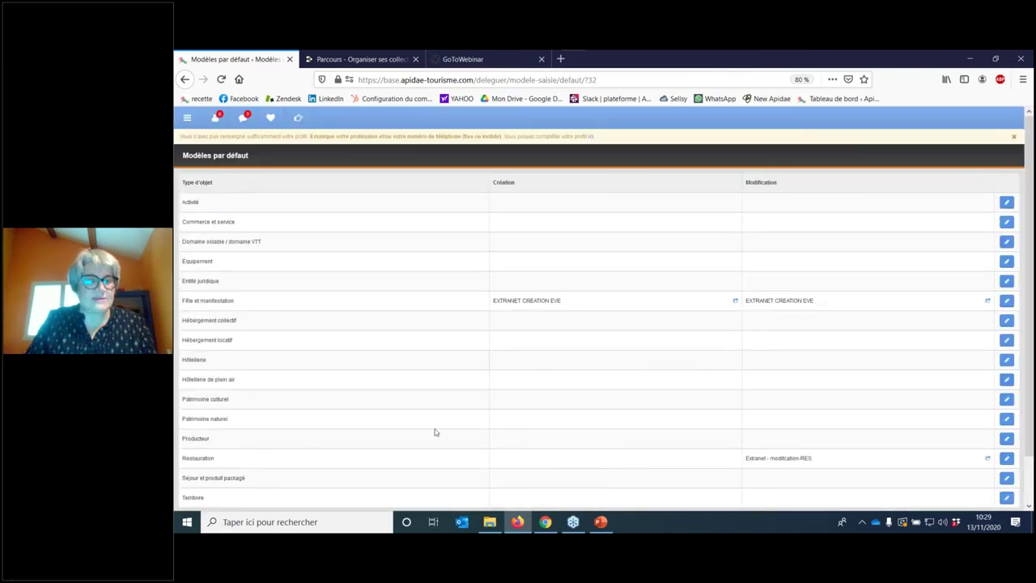
Step: Assign "EXTRANET ENT" as the default modification model for Entité juridique and save
scroll(434, 431, "down", 2)
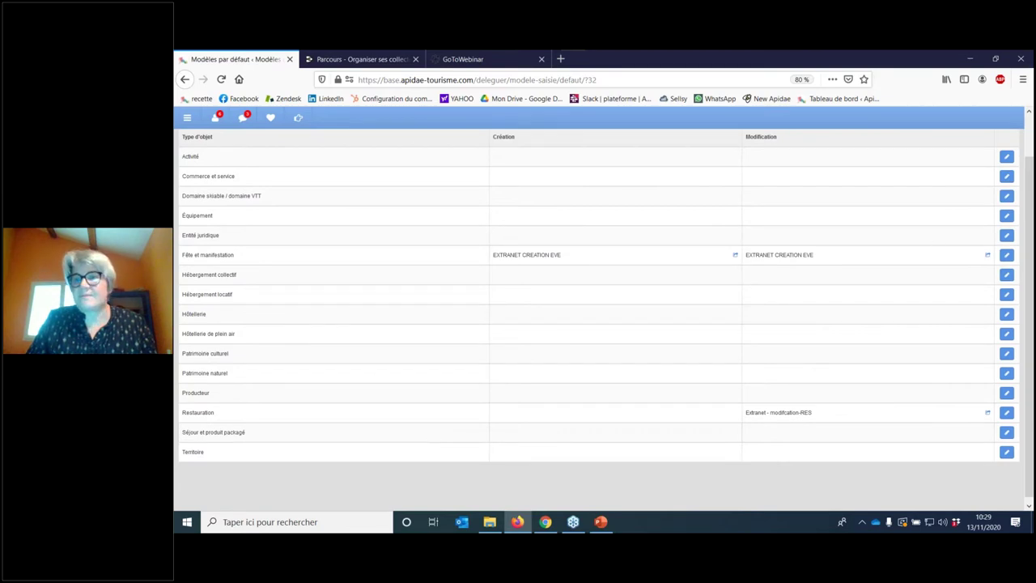
left_click(1006, 234)
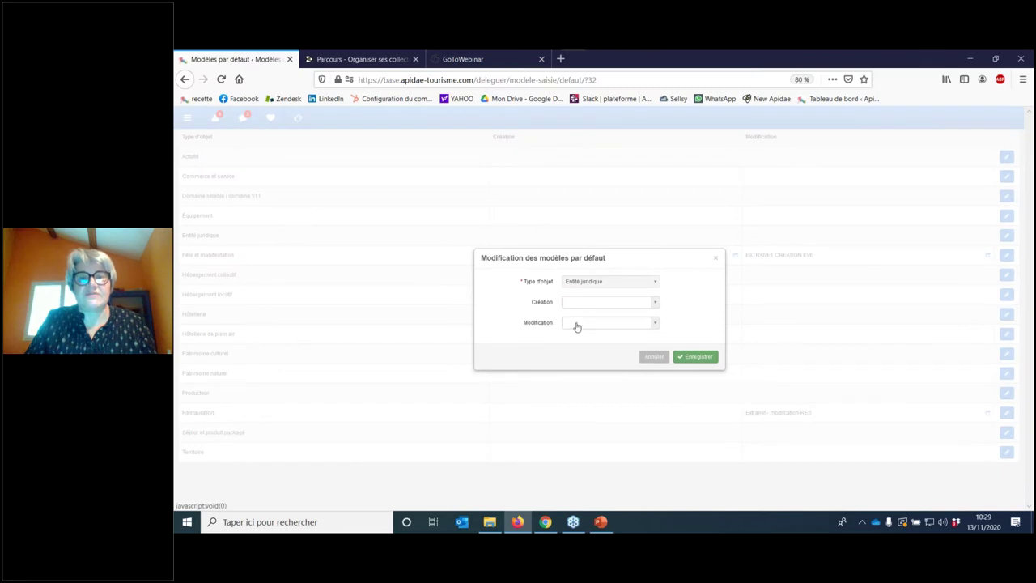
left_click(576, 324)
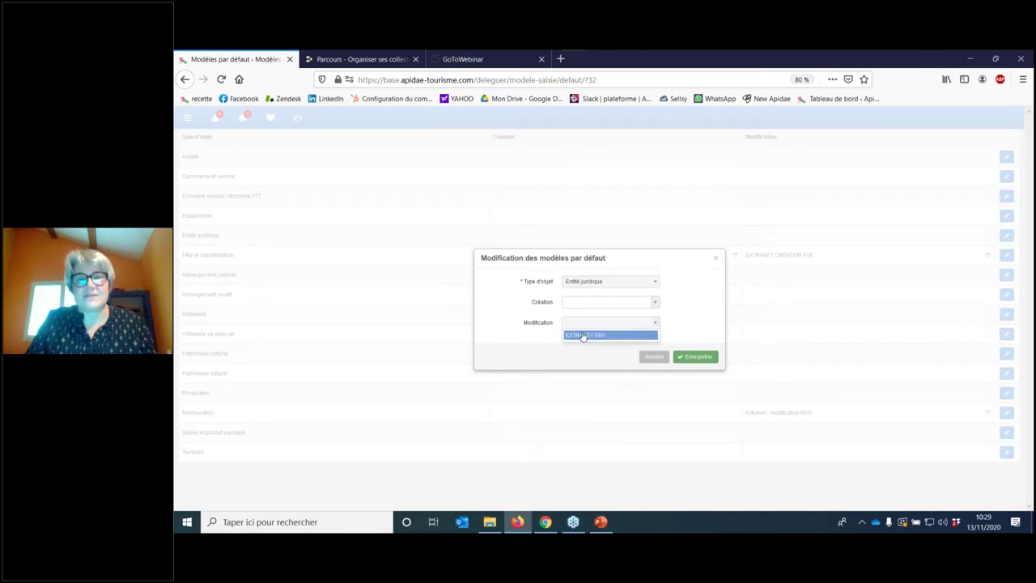
left_click(583, 335)
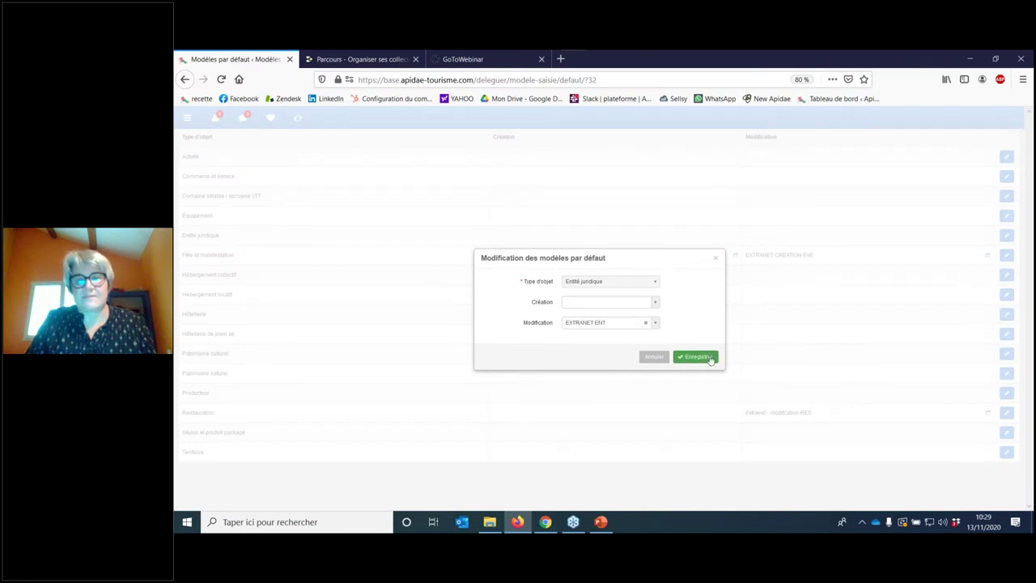
left_click(698, 357)
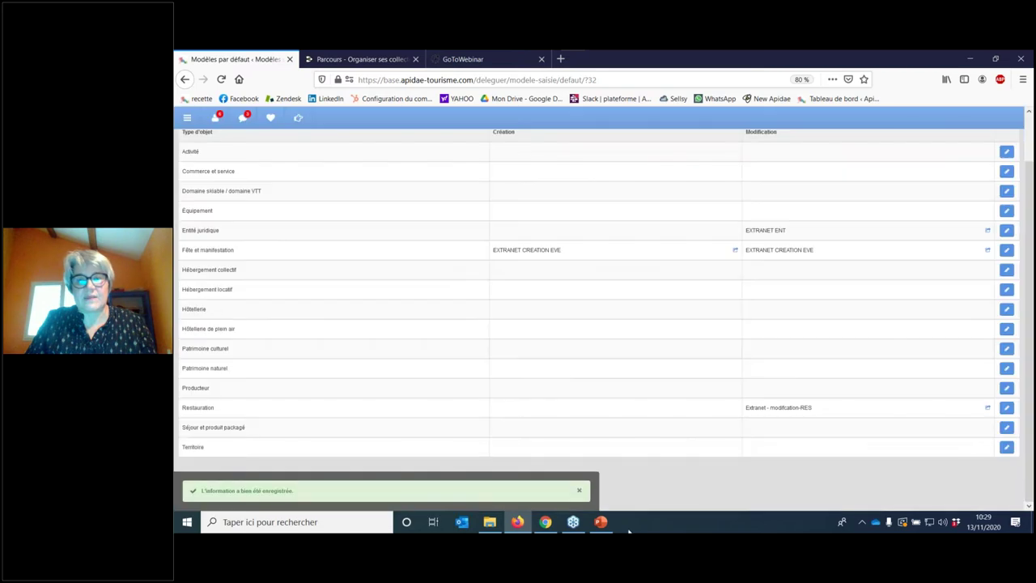
left_click(580, 492)
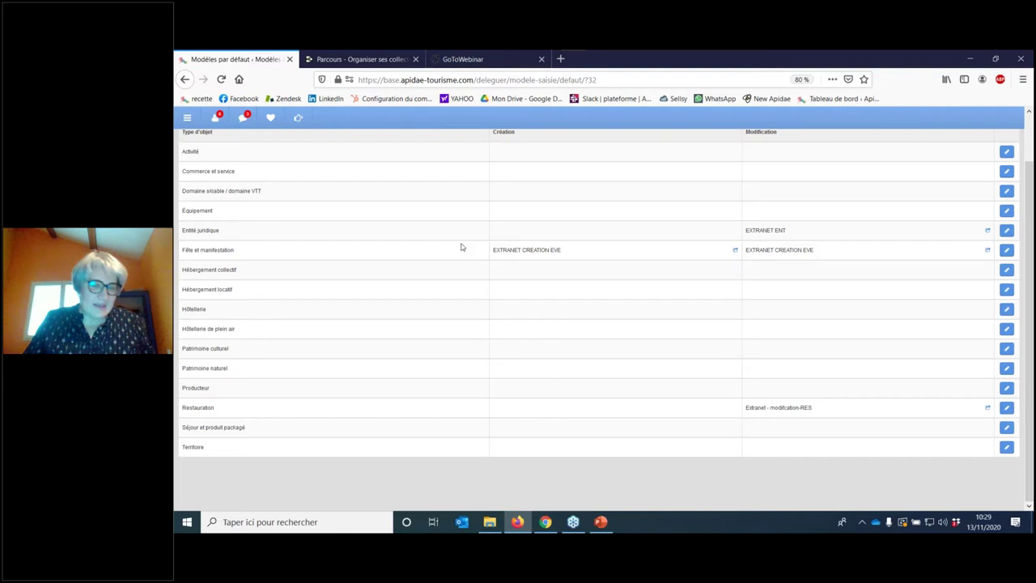
scroll(461, 247, "up", 1)
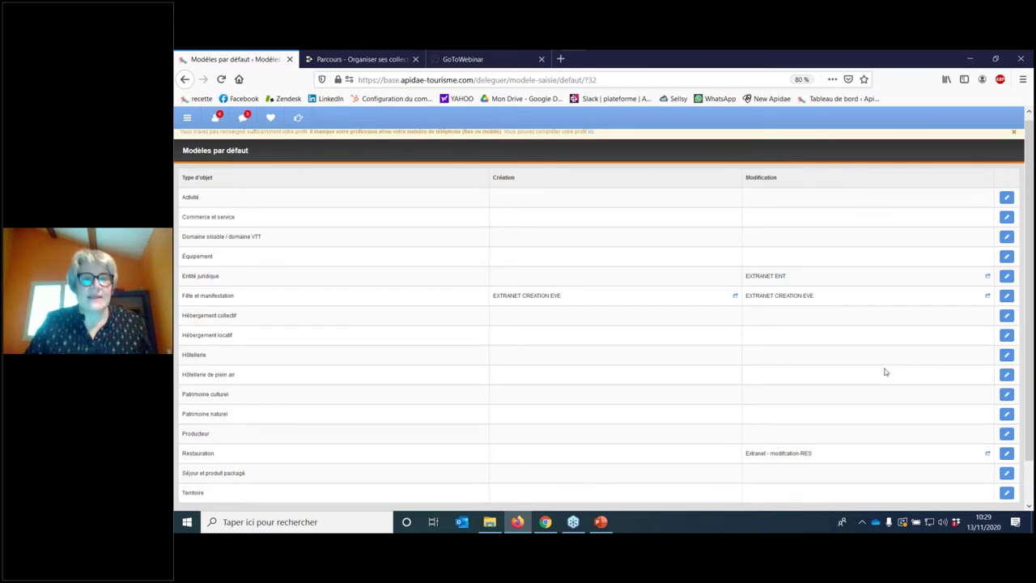
scroll(445, 285, "up", 1)
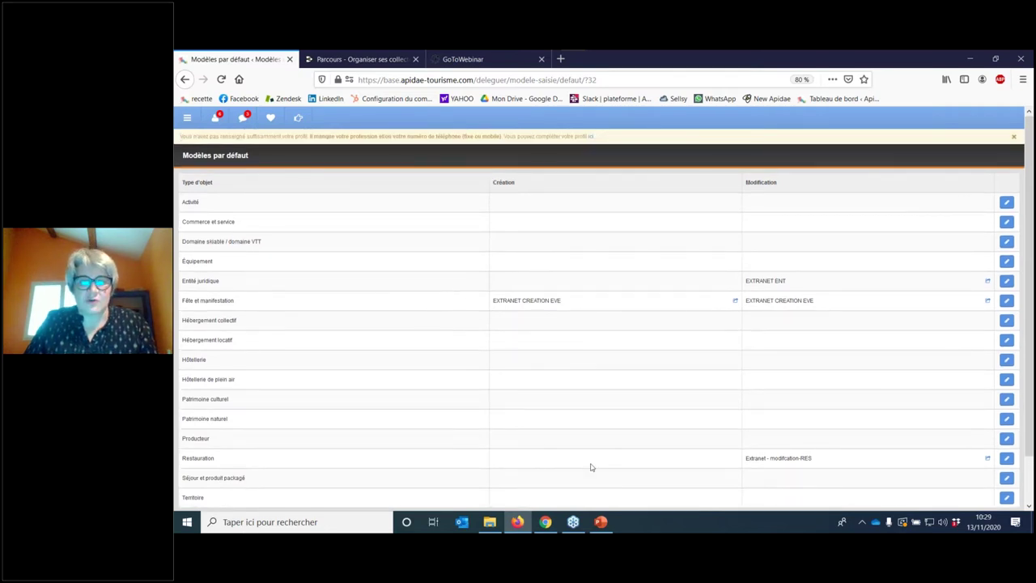
Step: Switch to PowerPoint and present the slides from Etape 1 and 2 through Etape 3, then leave the slide show
left_click(602, 522)
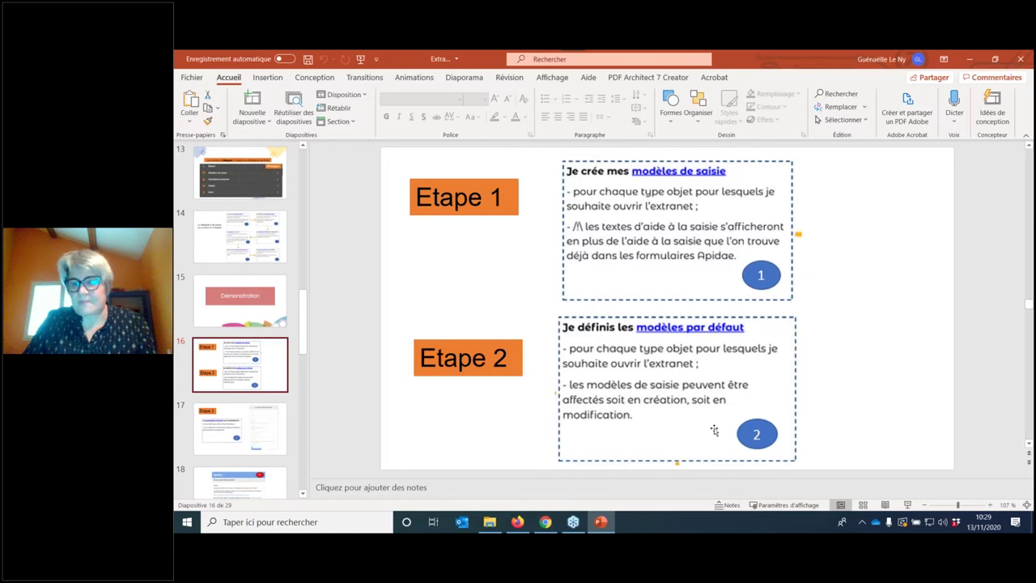
left_click(908, 505)
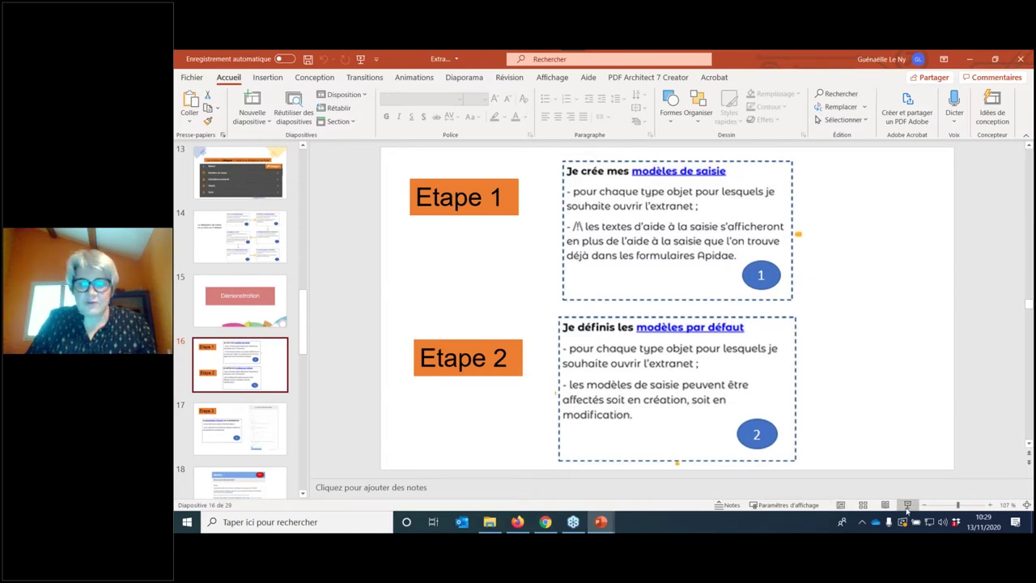
key("Right")
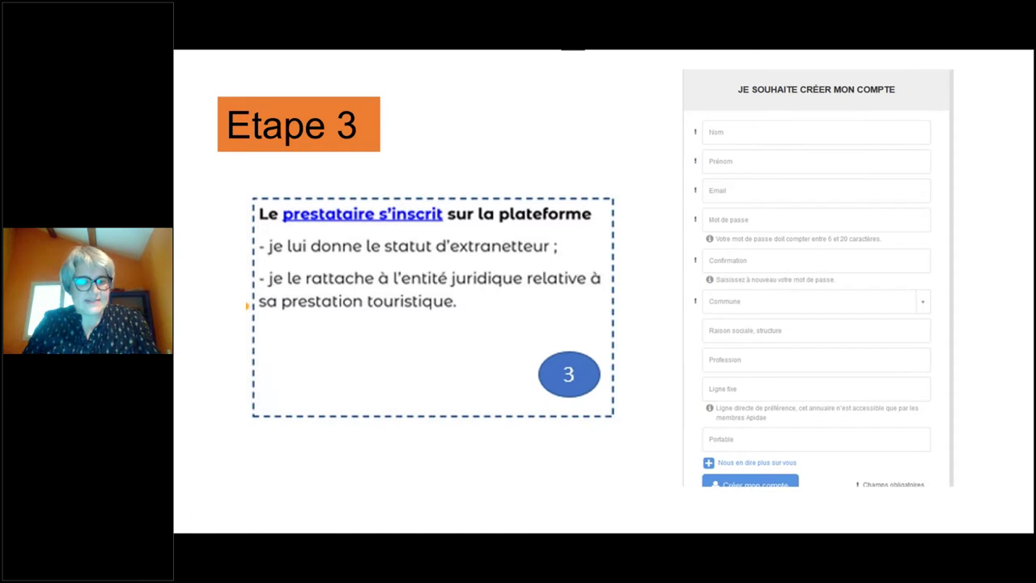
key("Escape")
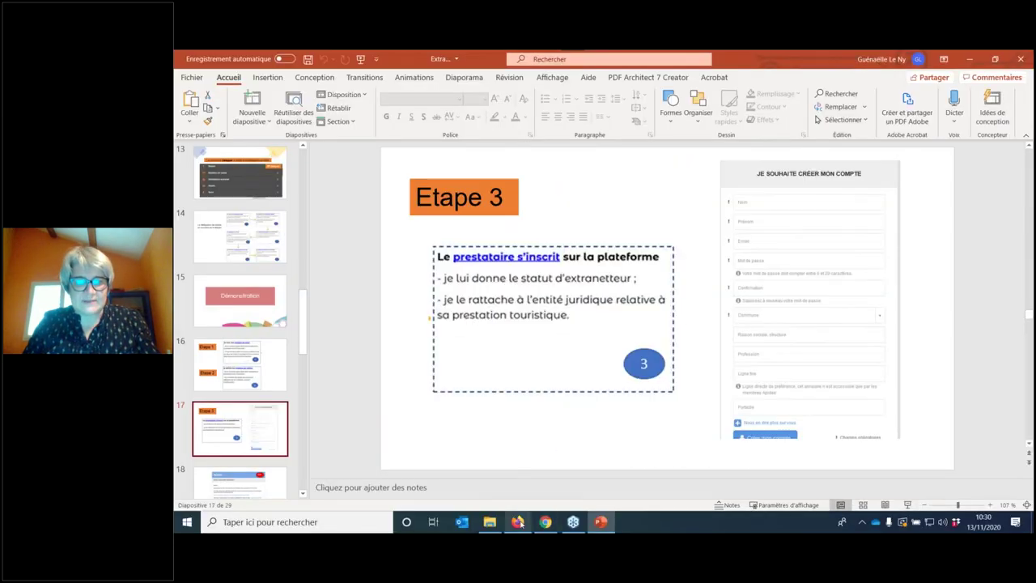
Step: Switch from PowerPoint back to the Apidae page in Firefox
left_click(518, 522)
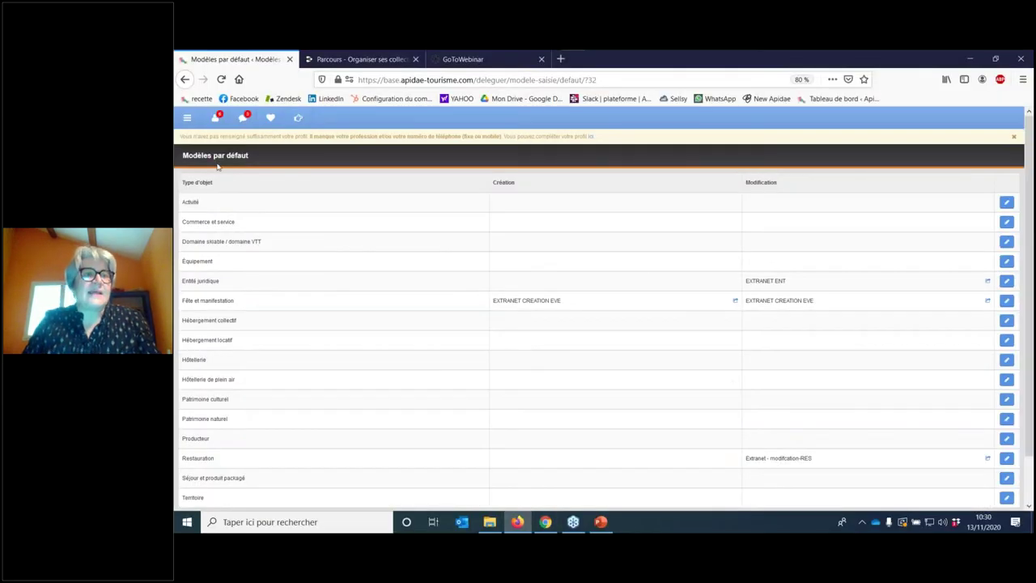
left_click(187, 120)
left_click(188, 138)
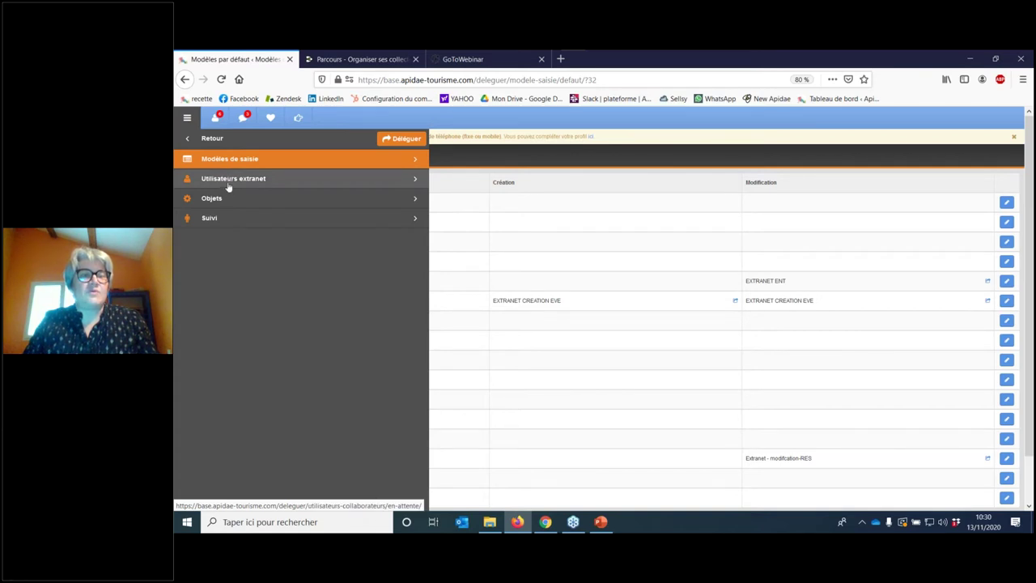
left_click(229, 180)
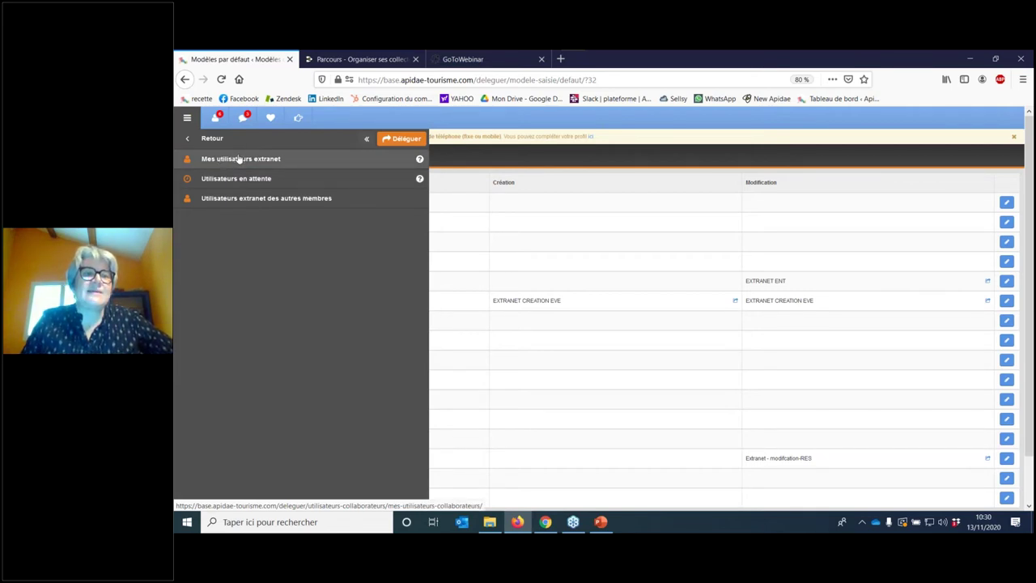
left_click(253, 161)
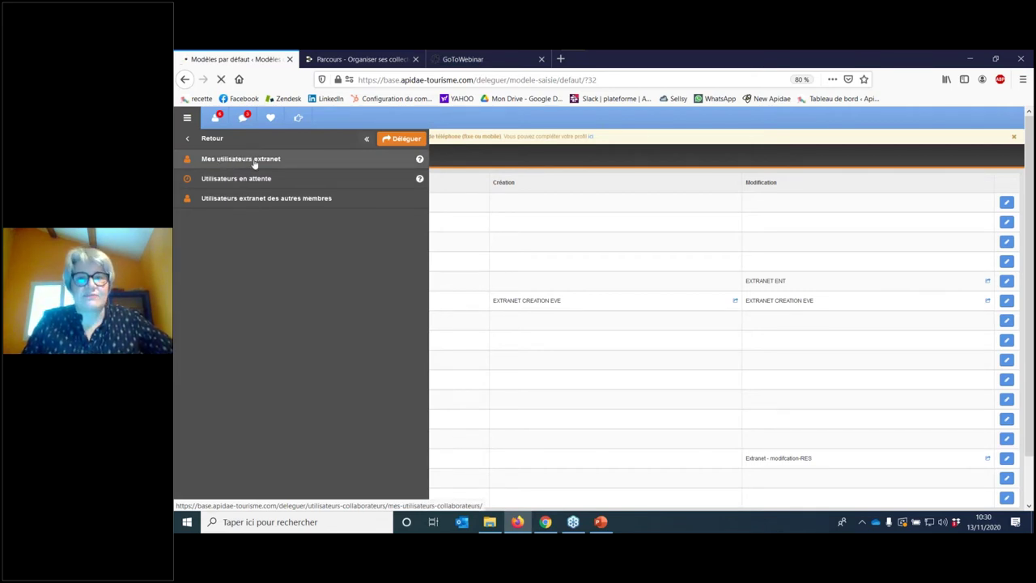
left_click(186, 79)
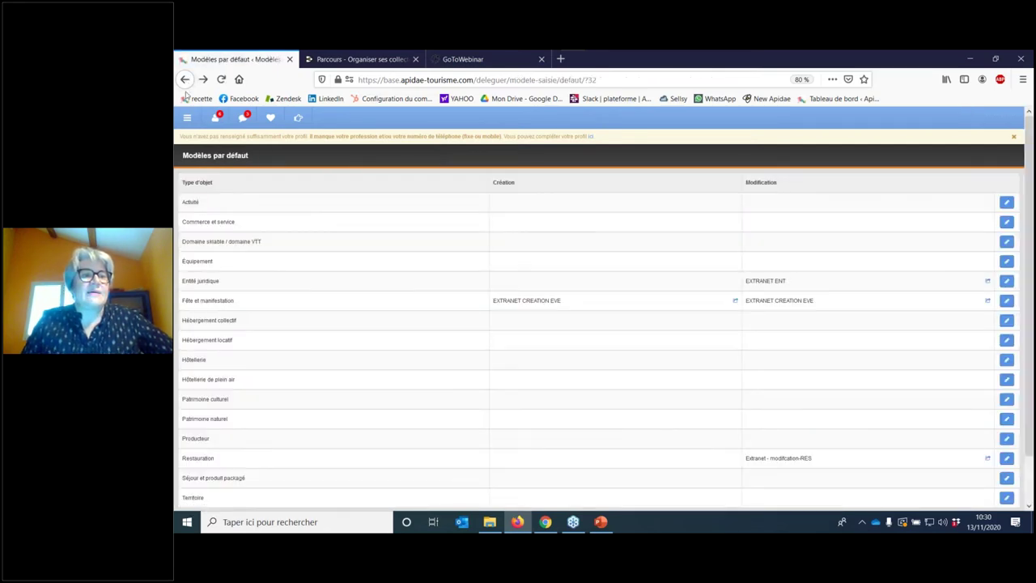
Step: Open the list of pending users (Utilisateurs en attente) among the extranet users of the delegation module
left_click(187, 117)
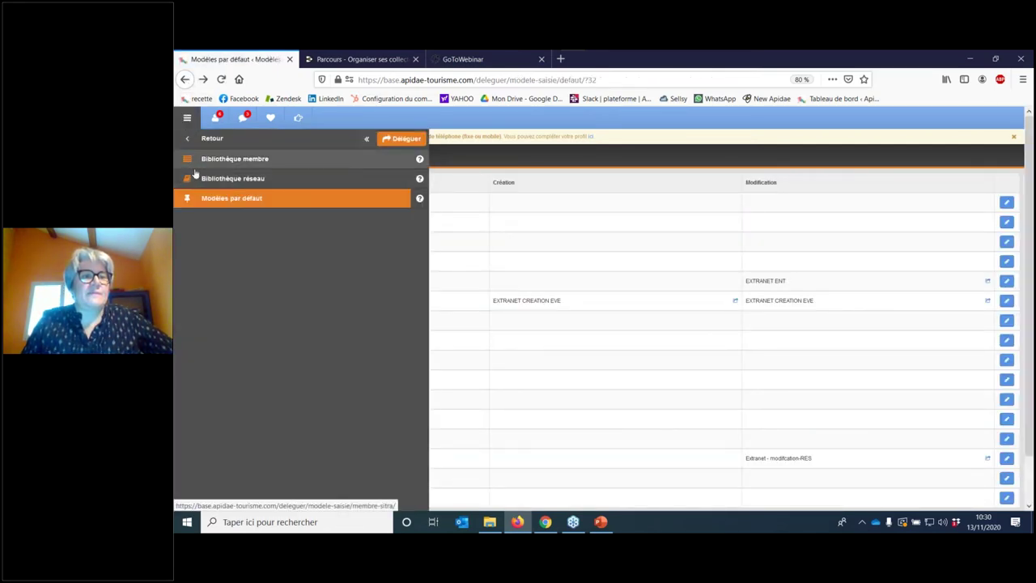
left_click(181, 138)
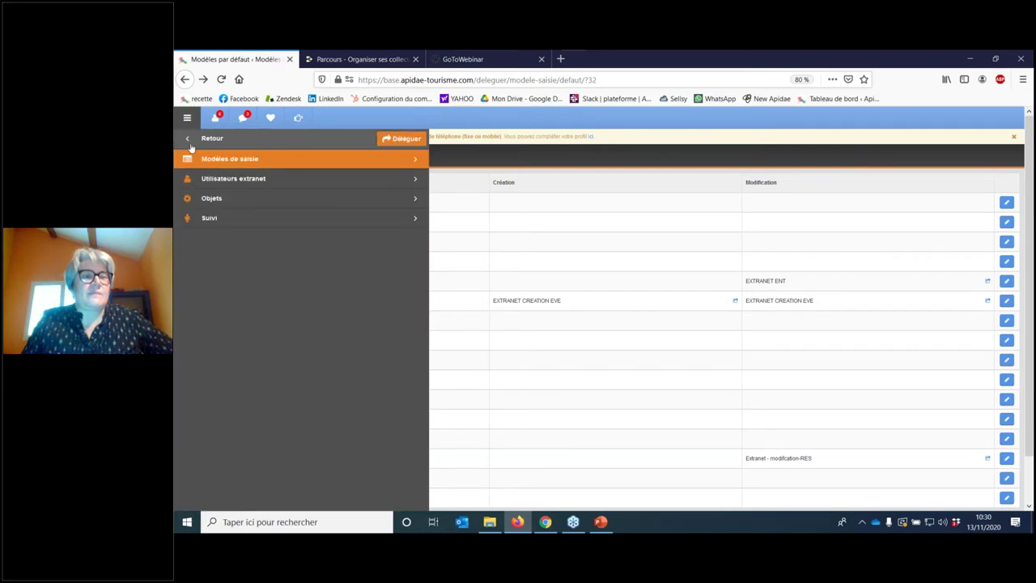
left_click(223, 179)
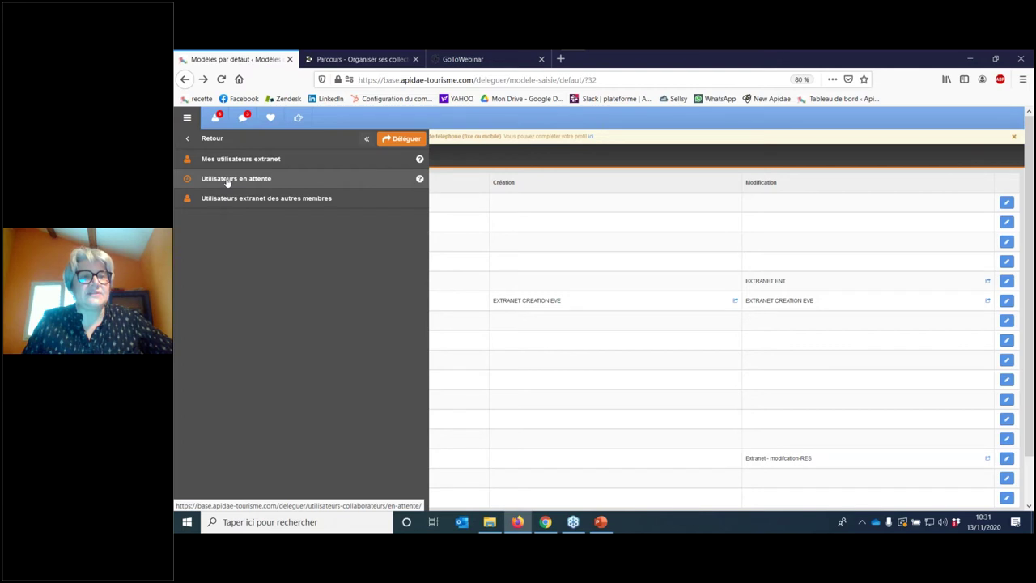
left_click(227, 179)
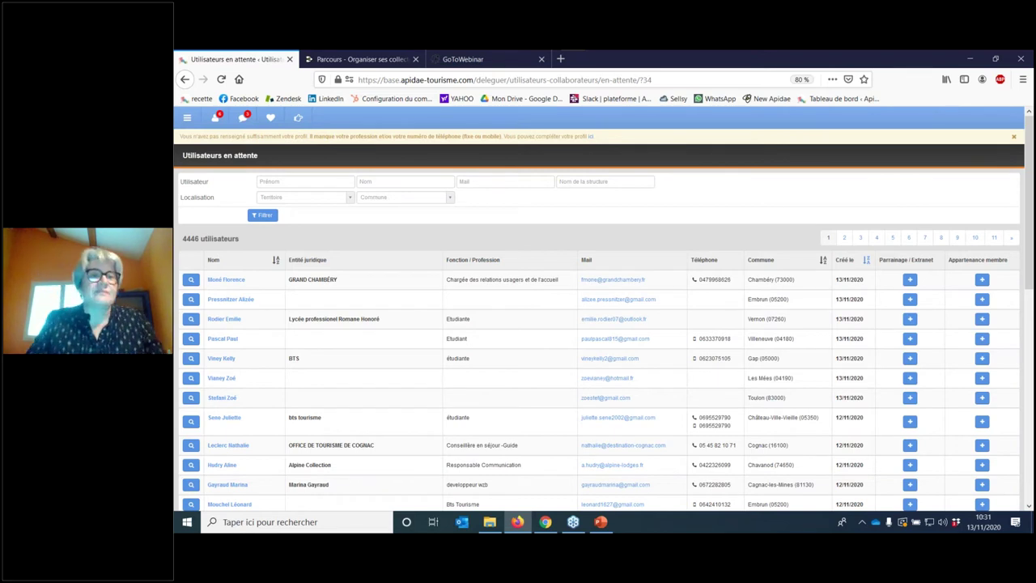
left_click(288, 183)
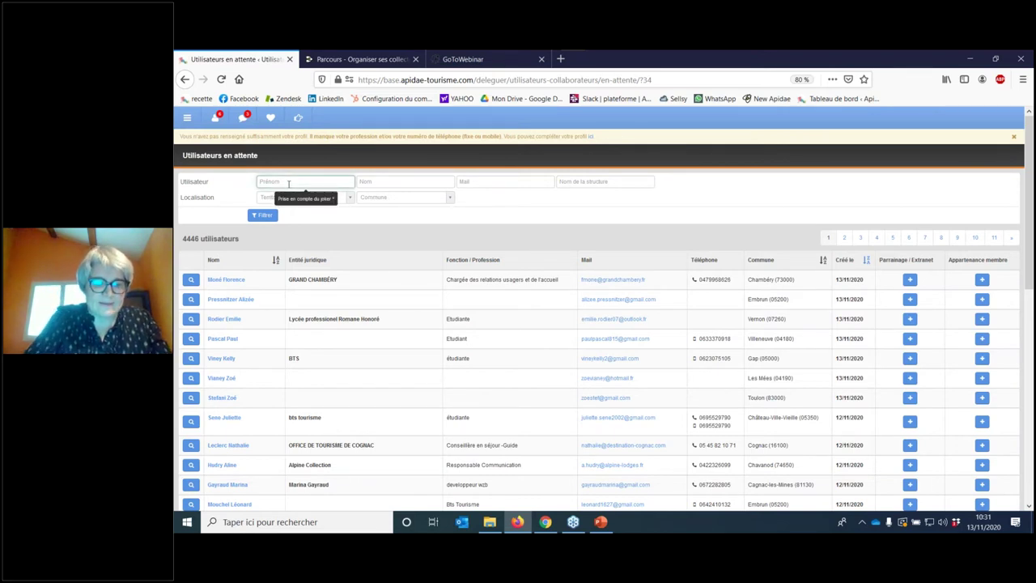
type("GUENZ")
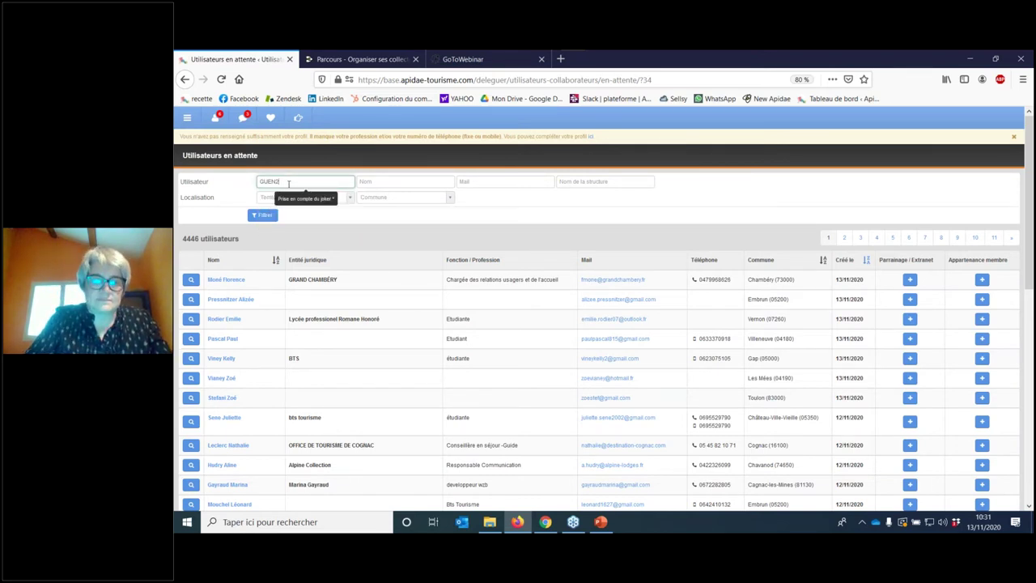
type("AELLE")
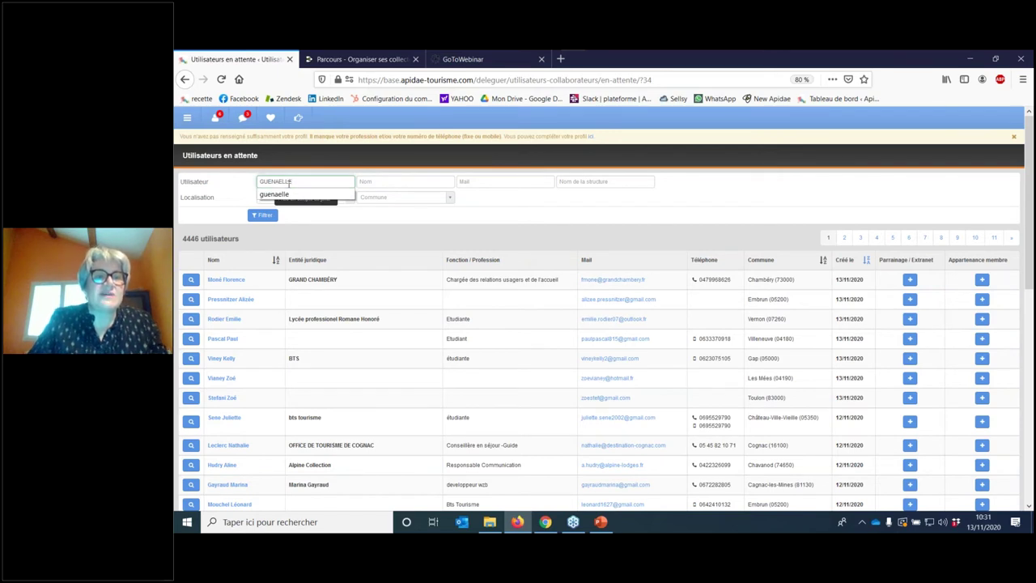
left_click(512, 208)
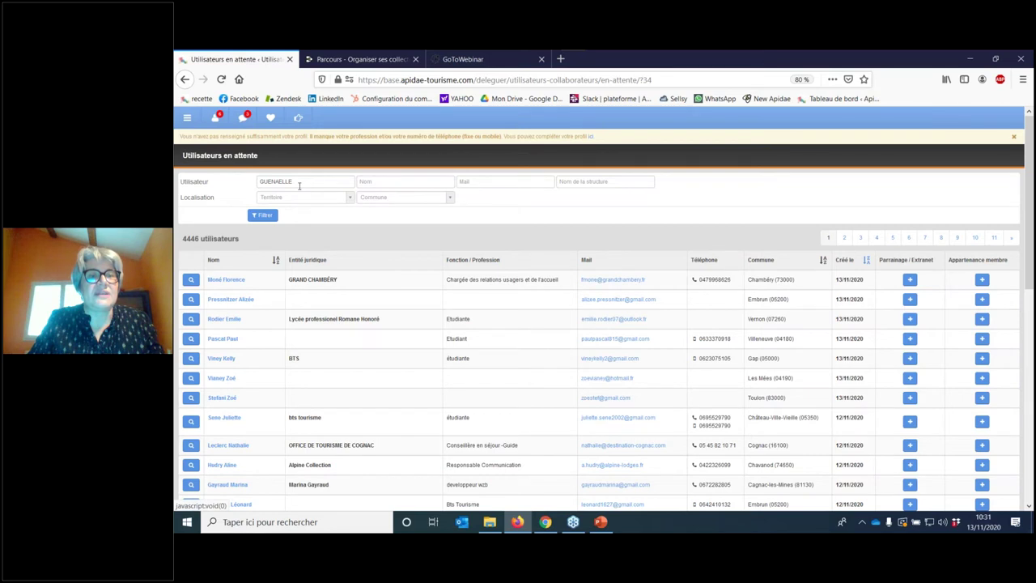
left_click_drag(297, 182, 213, 182)
key("BackSpace")
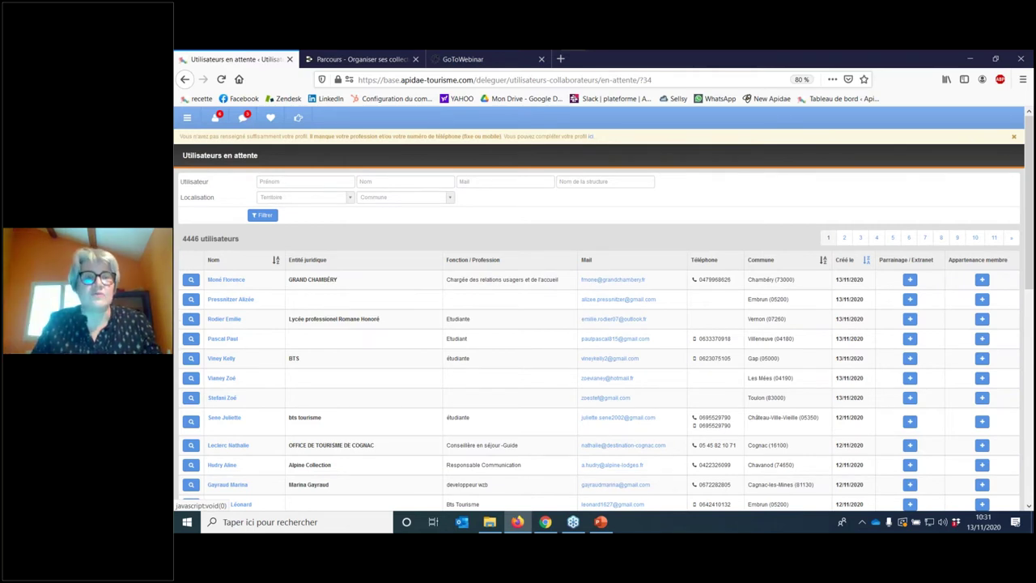
Step: Filter the pending users by the demo account's first name
left_click(295, 181)
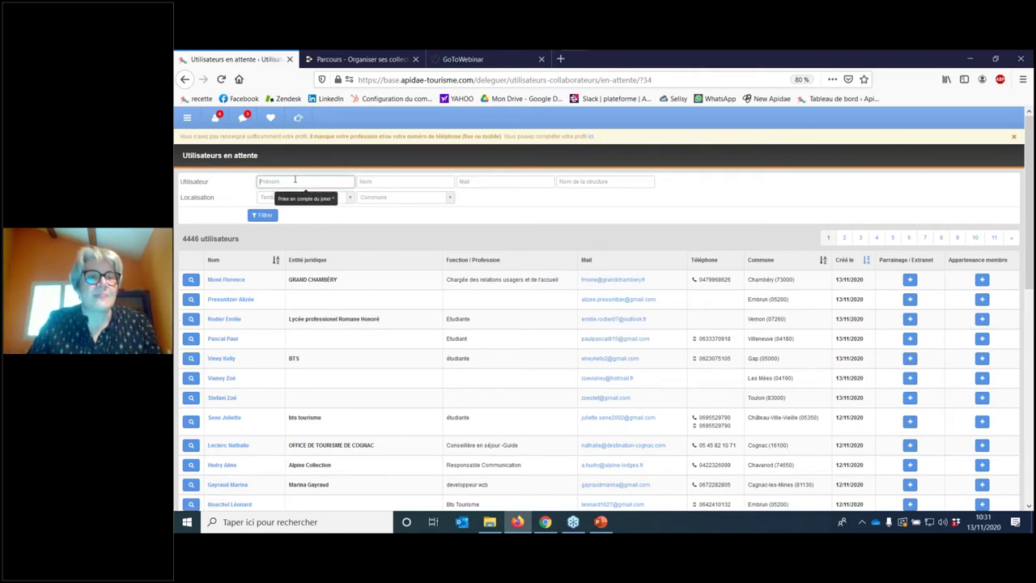
type("GUEN")
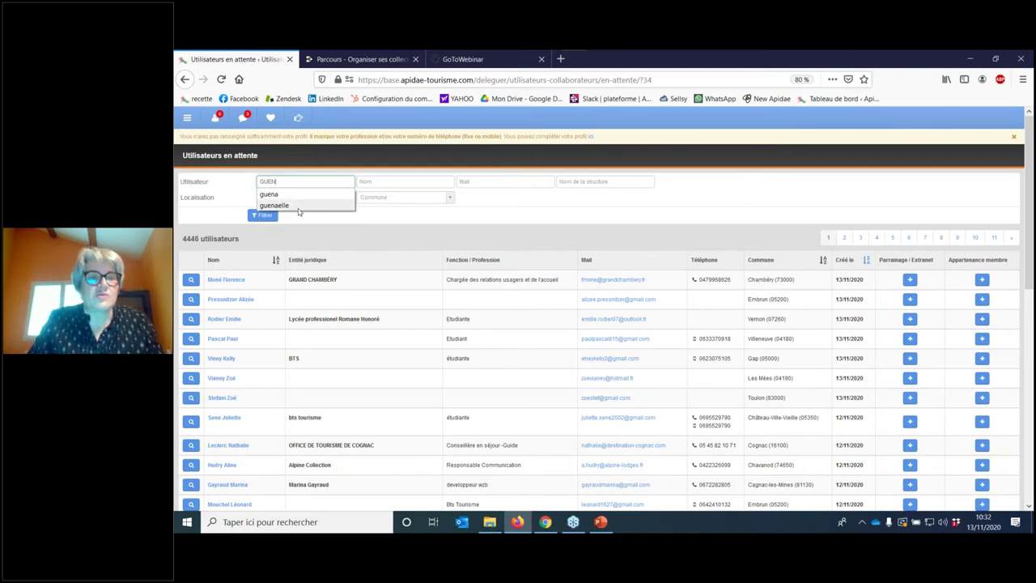
left_click(299, 207)
left_click(266, 216)
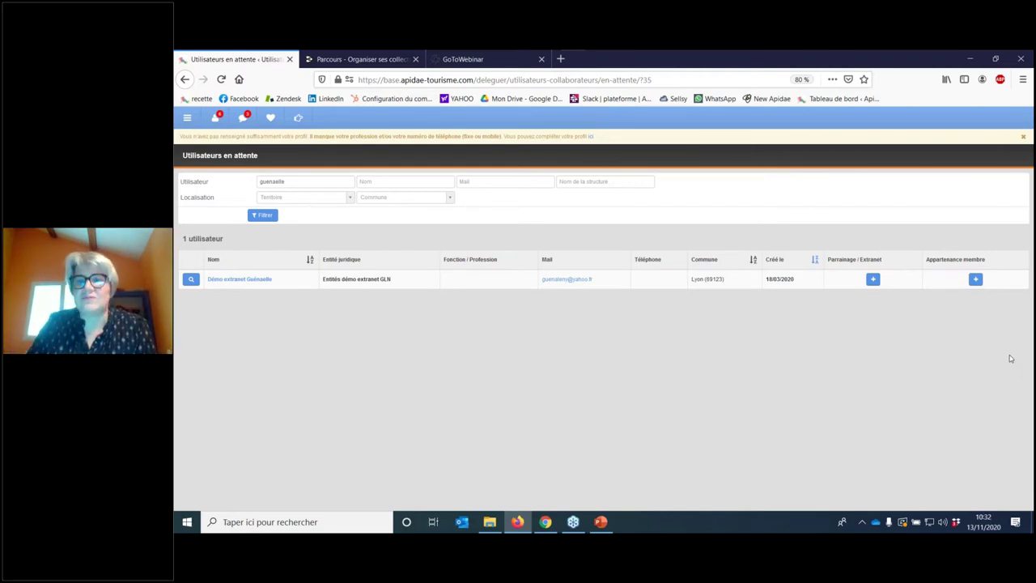
Step: Create a sponsorship for the filtered user with management entity "Entités démo extranet GLN" and level "Utilisateur extranet", and save it
left_click(872, 279)
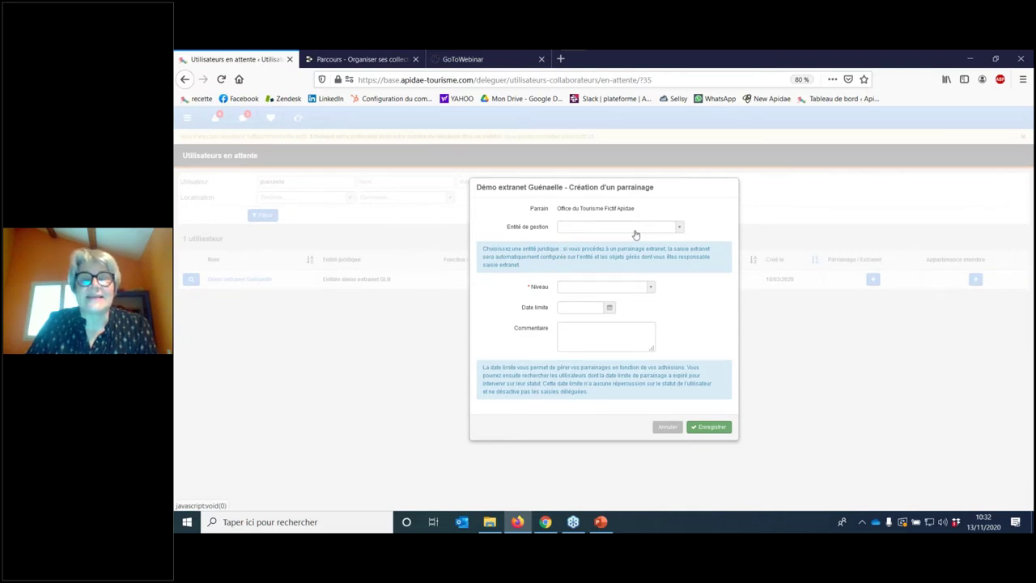
left_click(593, 230)
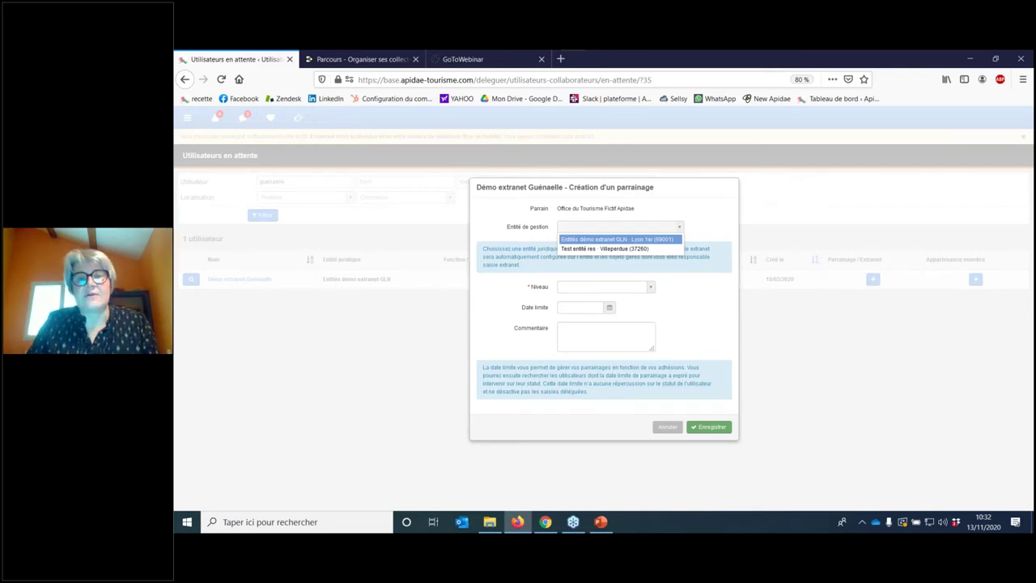
left_click(593, 241)
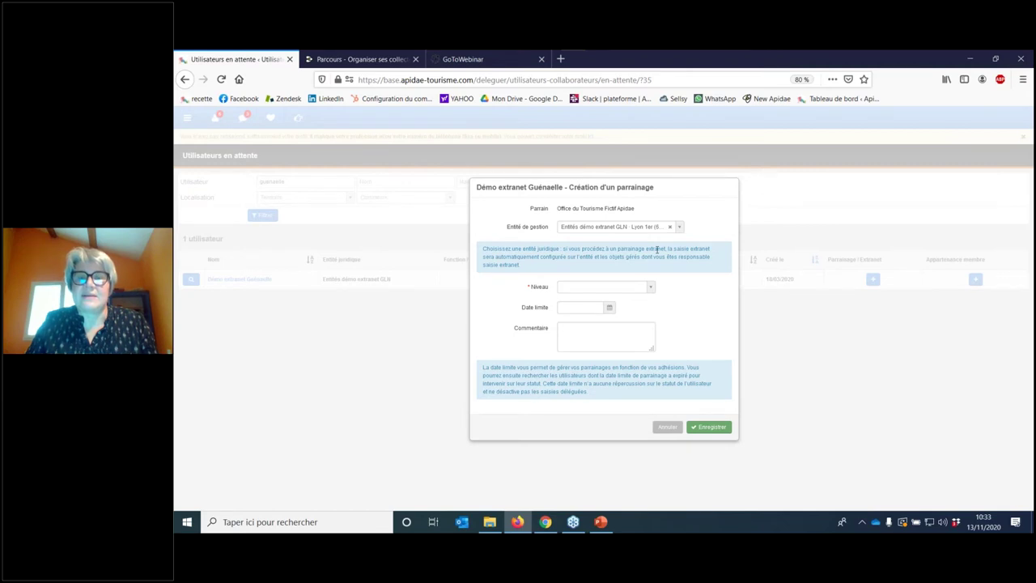
left_click(579, 290)
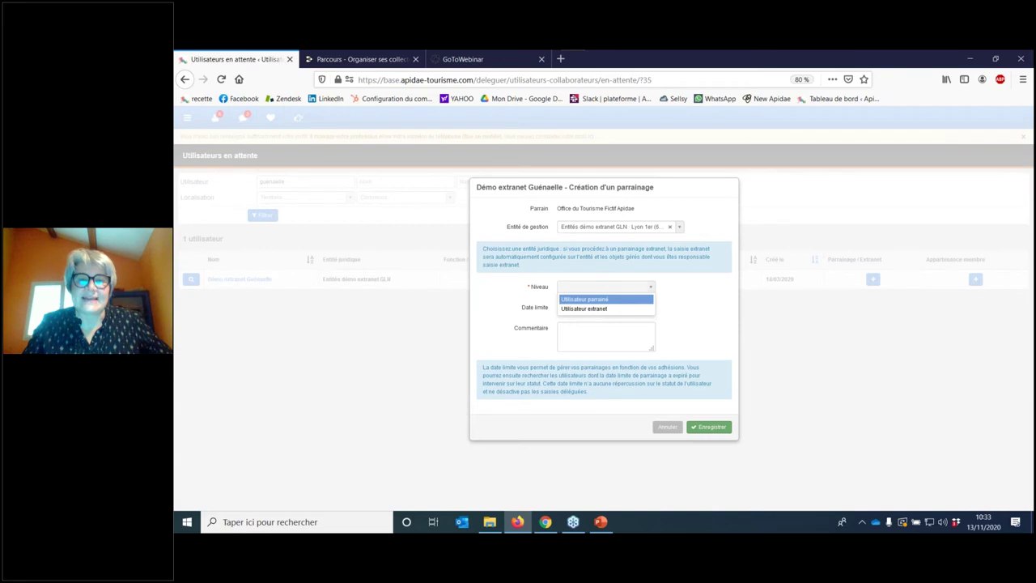
left_click(579, 309)
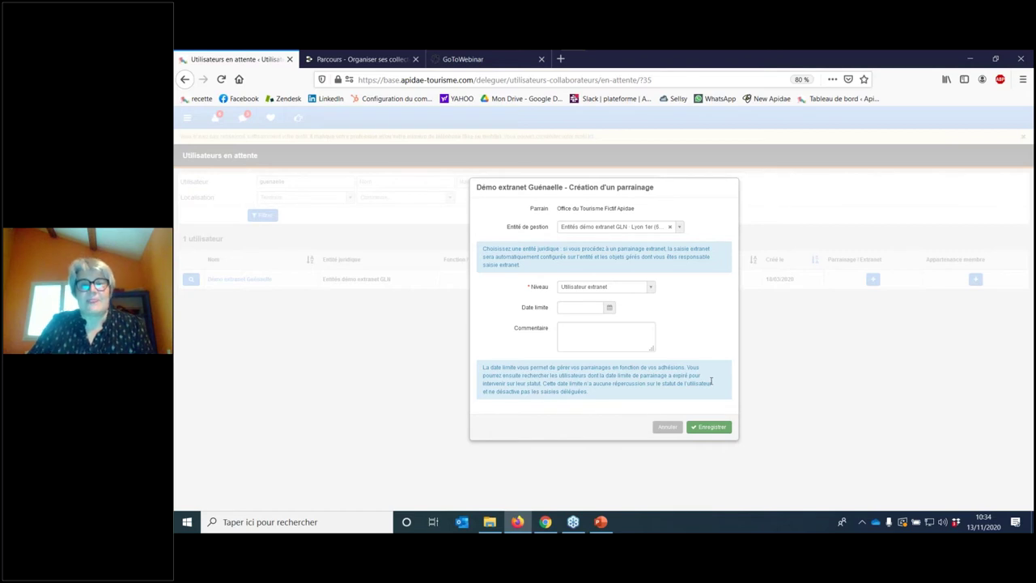
left_click(564, 331)
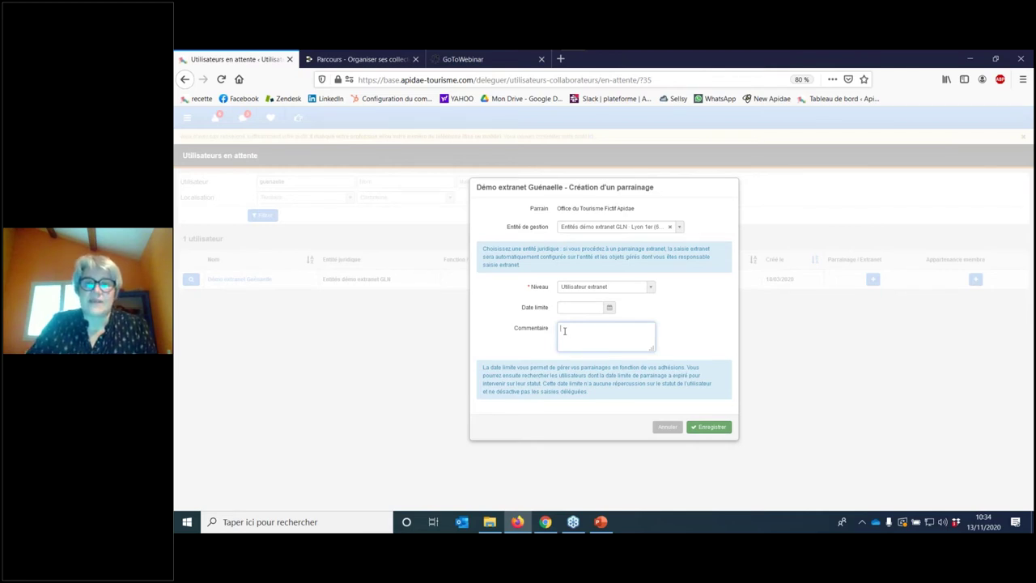
left_click(711, 429)
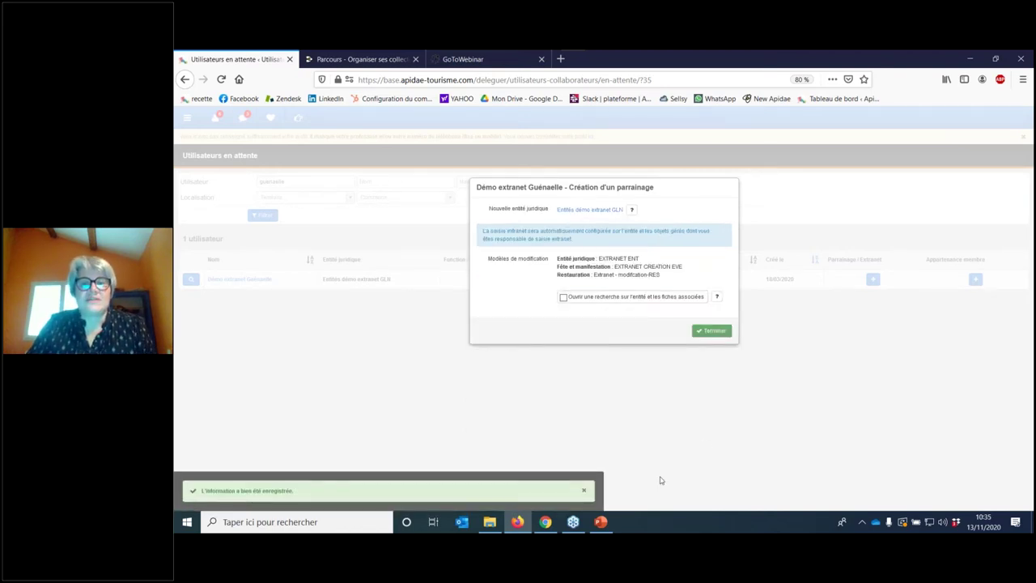
left_click(586, 492)
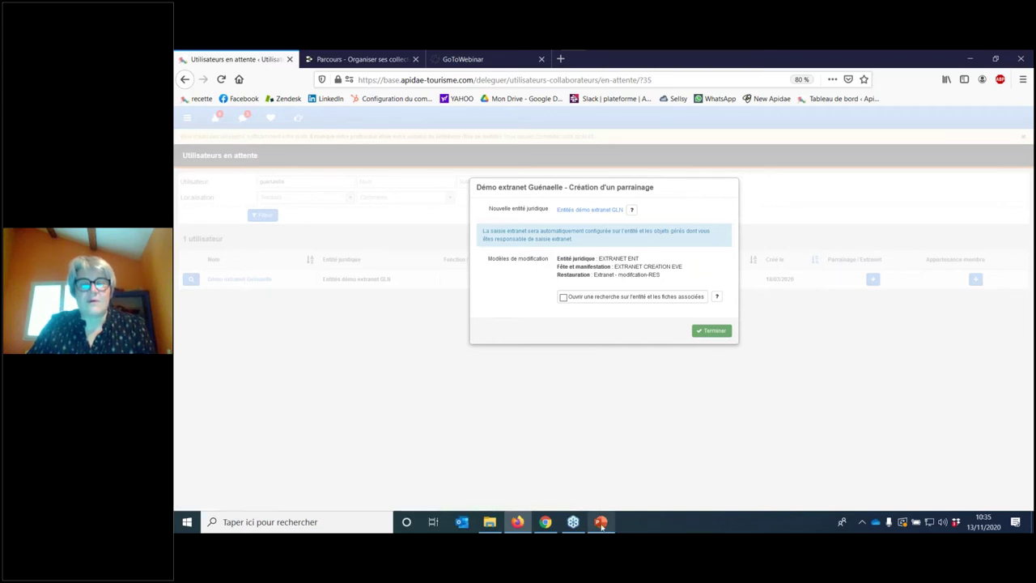
Step: Switch to PowerPoint, present the slides from Etape 3 to the "Vous avez été parrainé !" e-mail, and leave the slide show
mouse_move(601, 524)
left_click(603, 477)
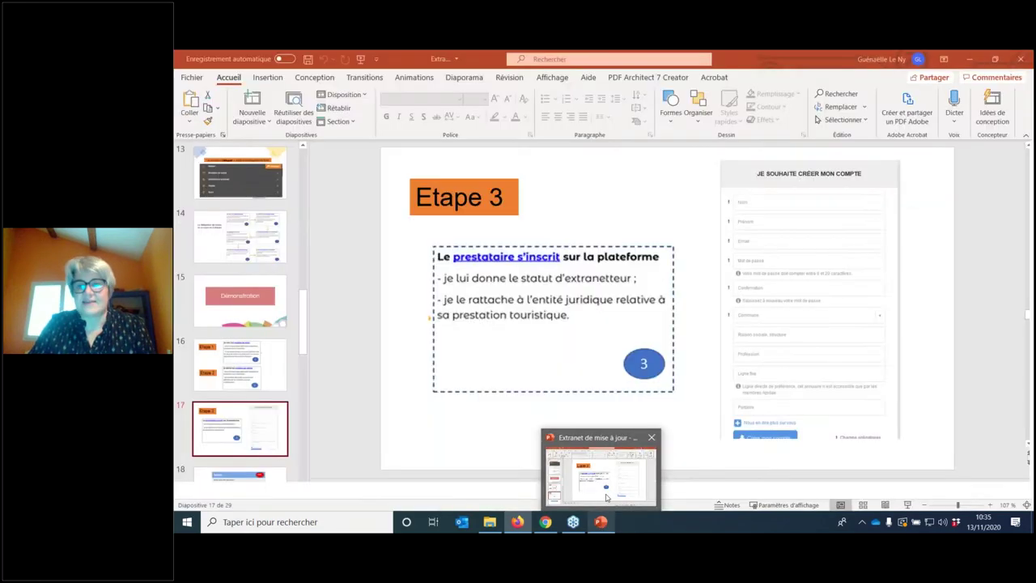
left_click(907, 505)
left_click(907, 504)
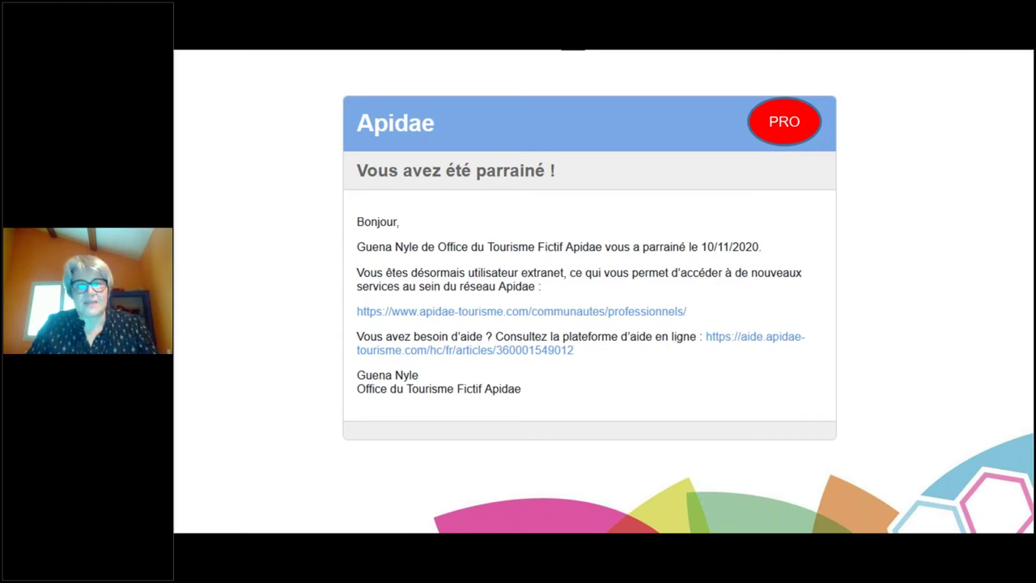
key("Escape")
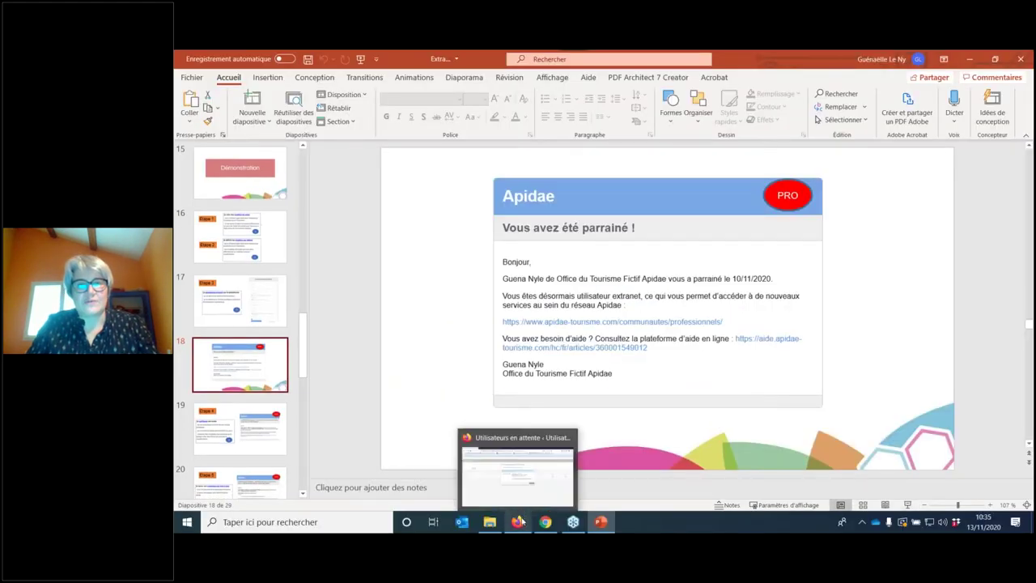
Step: Back in Firefox, enable the search on the entity and its associated records, and finish creating the sponsorship
left_click(517, 521)
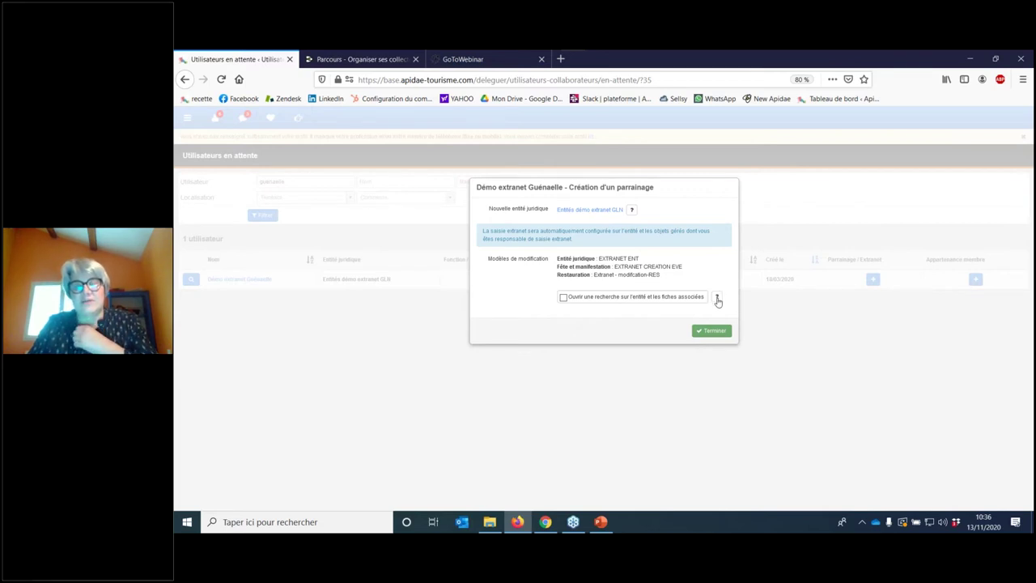
mouse_move(717, 301)
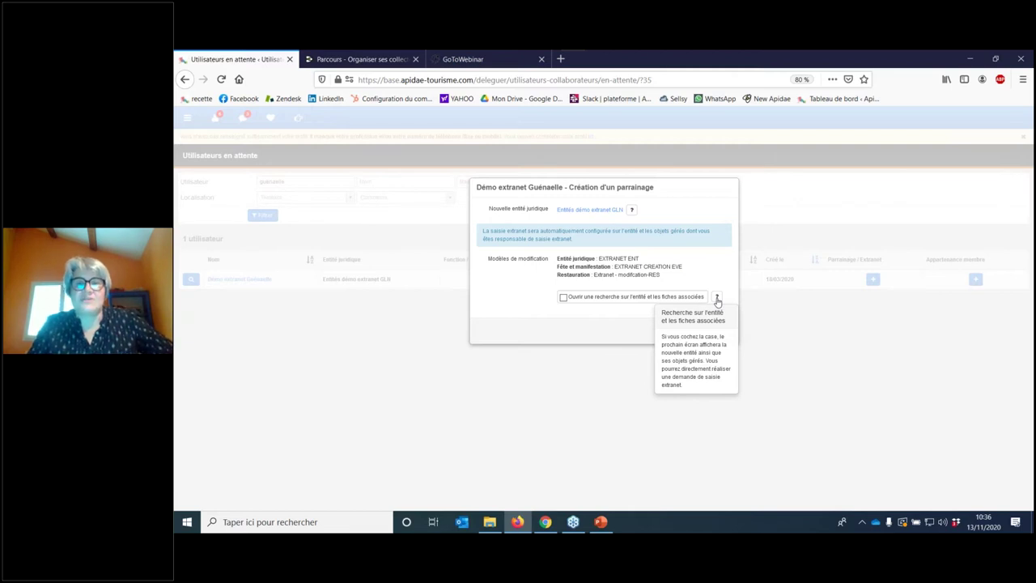
left_click(563, 297)
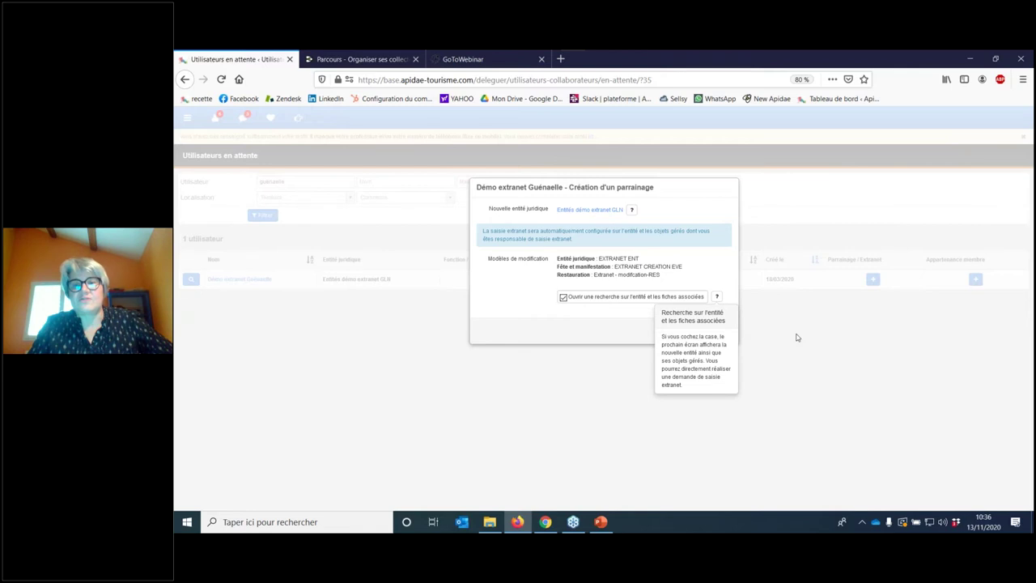
left_click(716, 297)
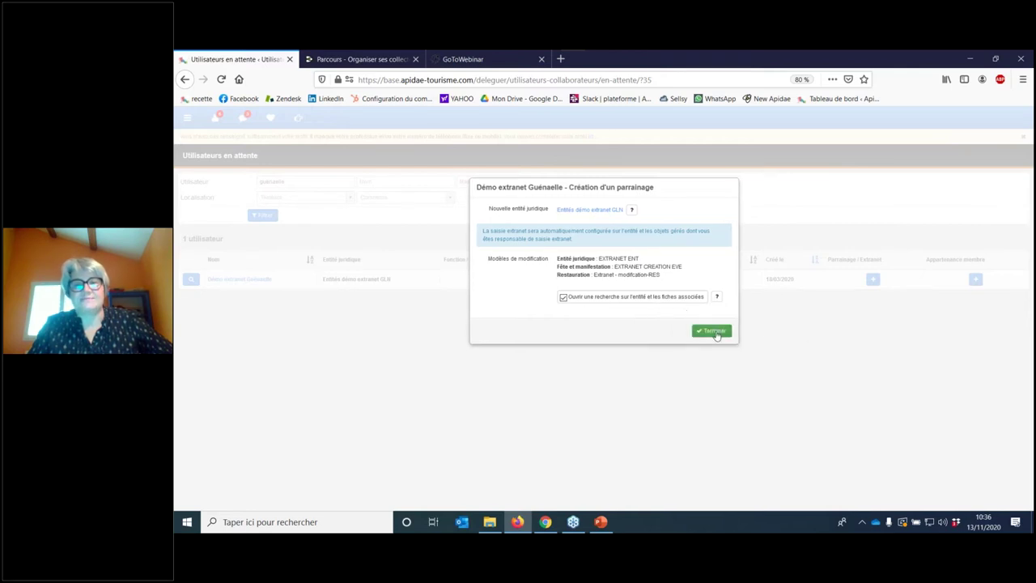
left_click(714, 332)
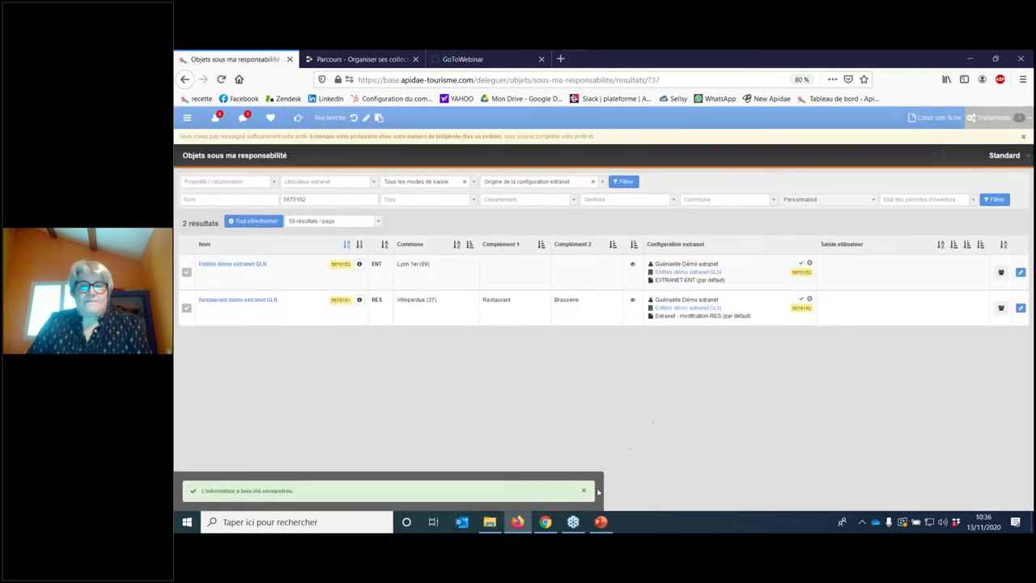
left_click(583, 491)
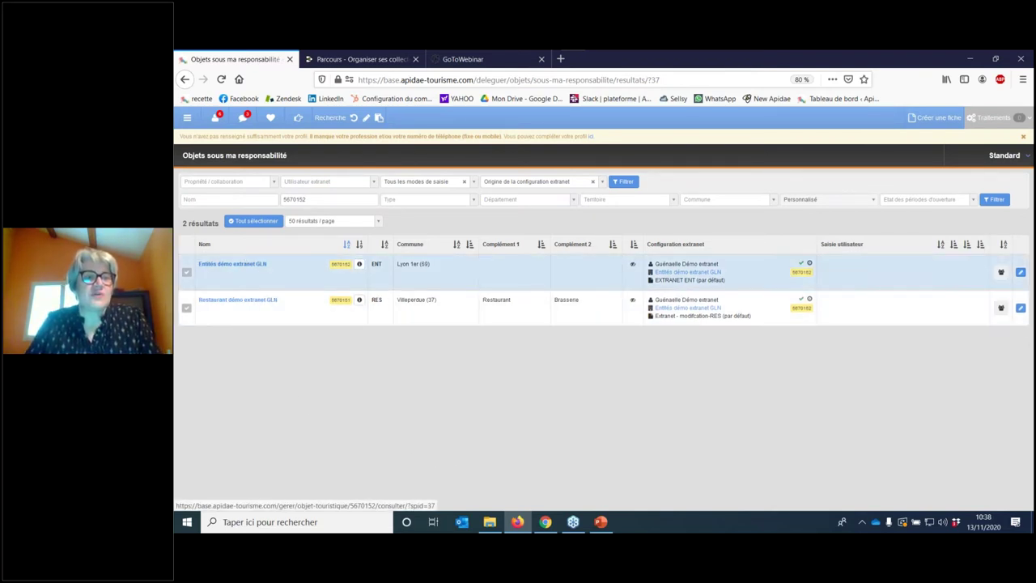
Step: Open the collaboration settings of the legal entity "Entités démo extranet GLN" and enable permanent entry (Saisie permanente)
left_click(237, 266)
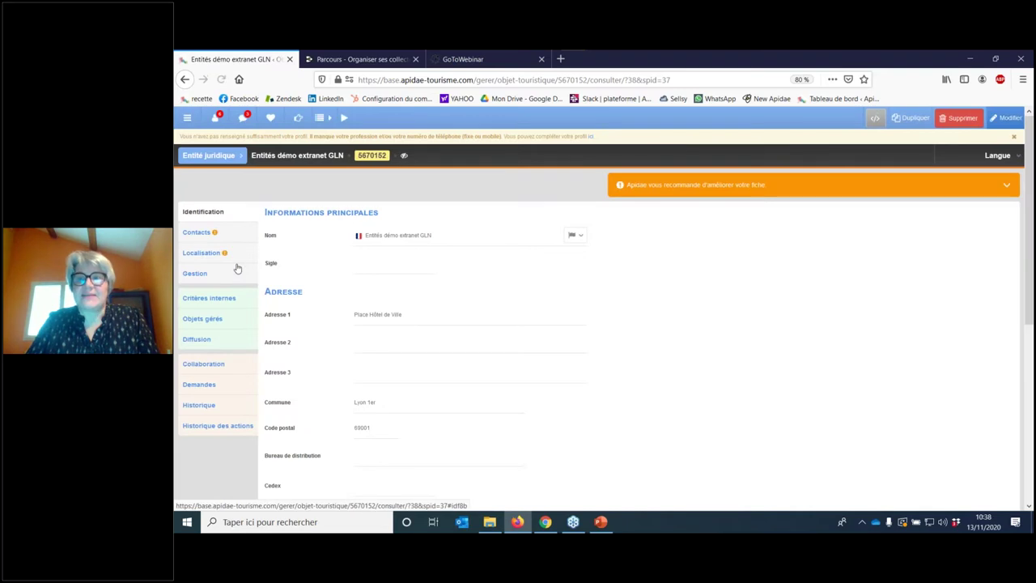
left_click(224, 369)
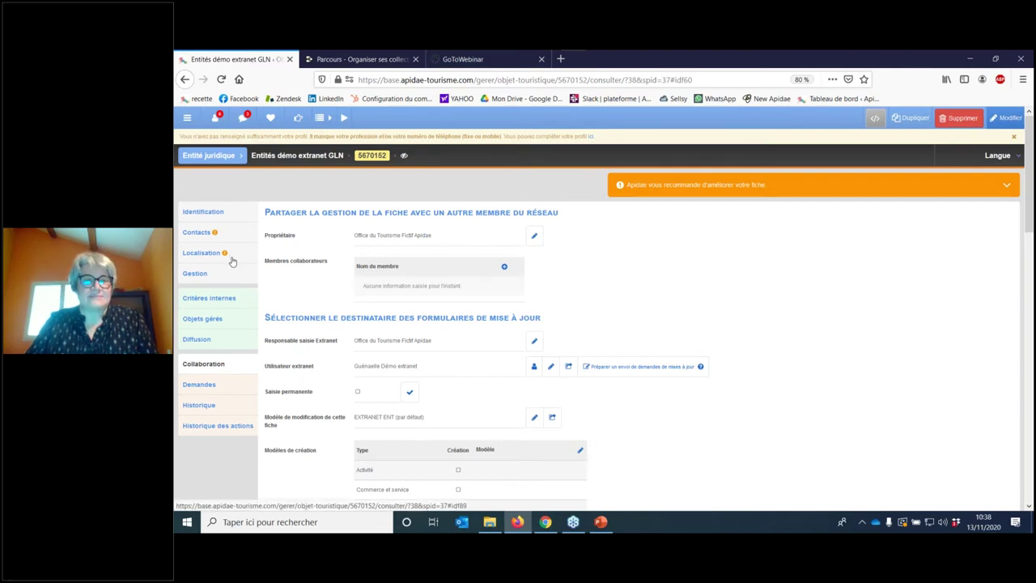
left_click(410, 395)
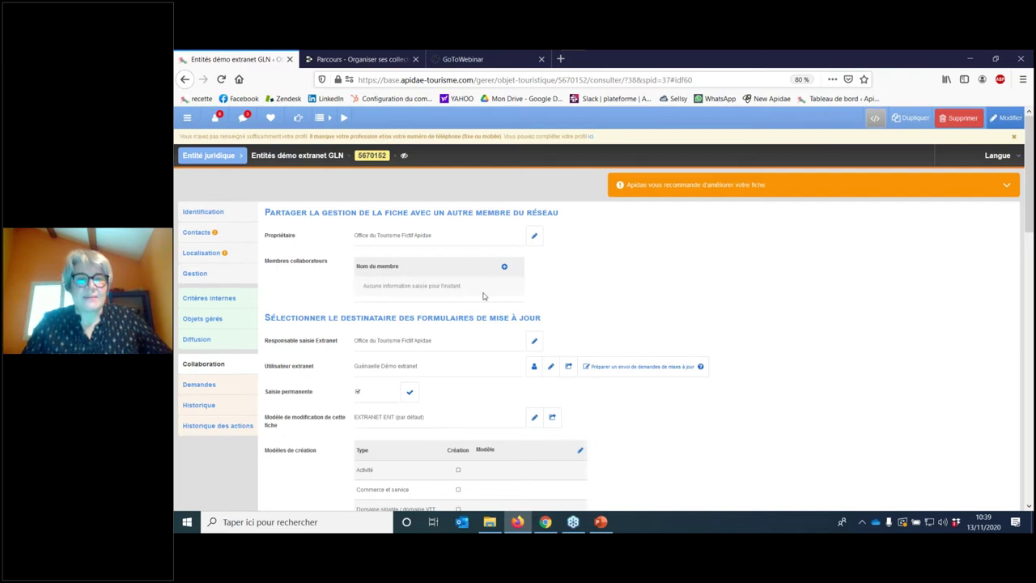
Step: In the entity's creation models, allow creation of "Fête et manifestation" with "Modèle par défaut", and save
scroll(486, 299, "down", 3)
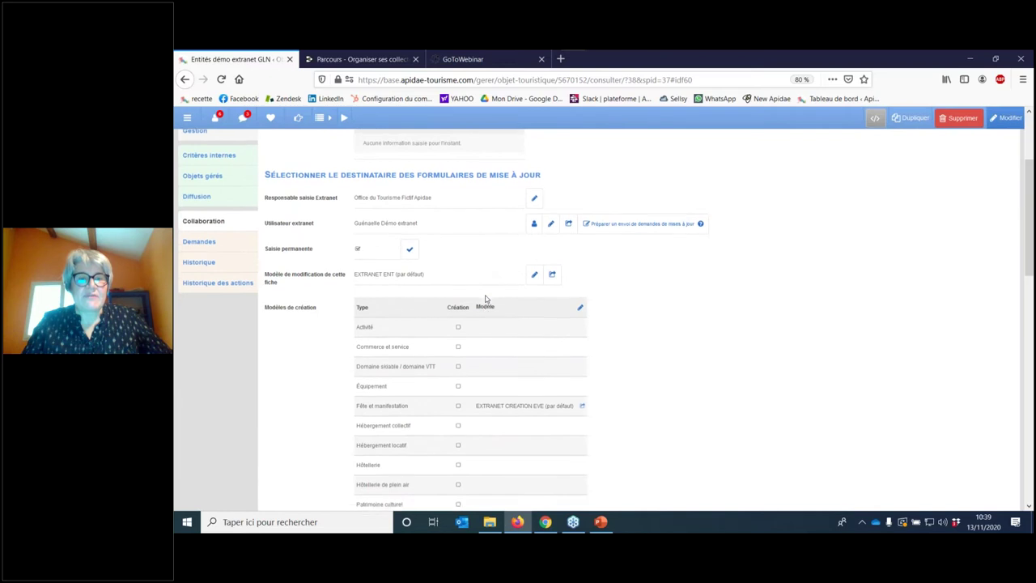
scroll(486, 299, "down", 2)
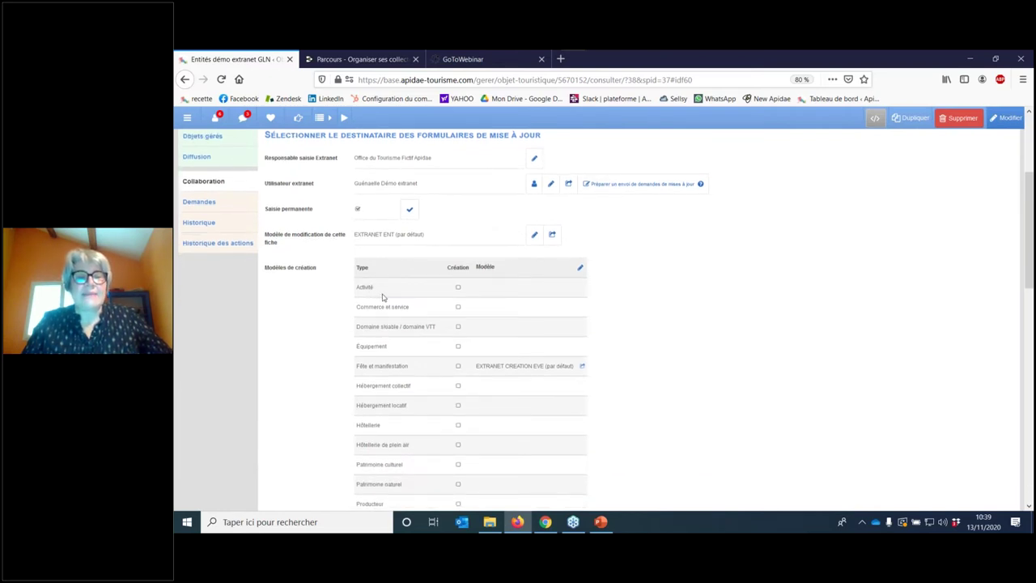
scroll(384, 297, "down", 4)
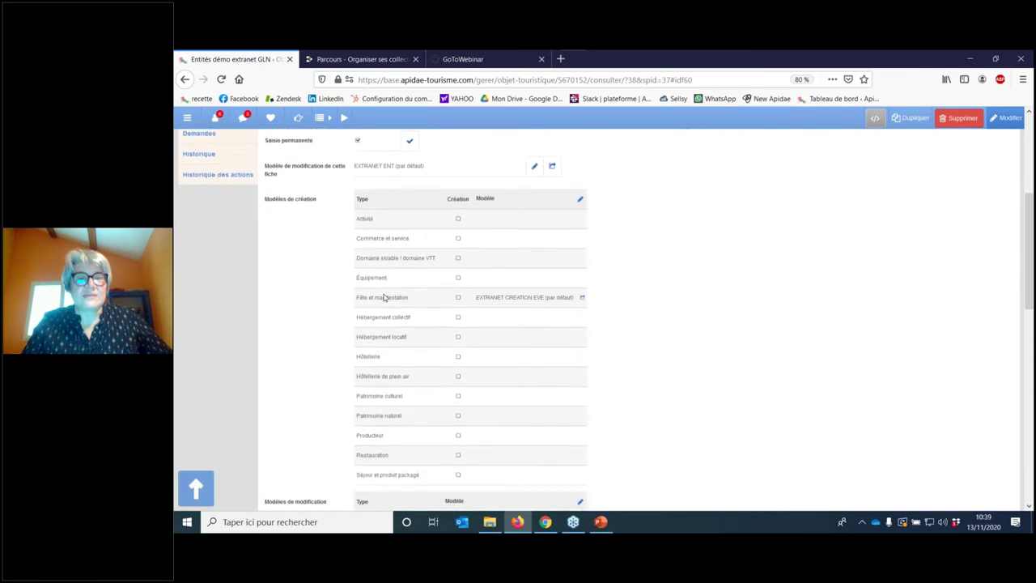
scroll(485, 323, "up", 5)
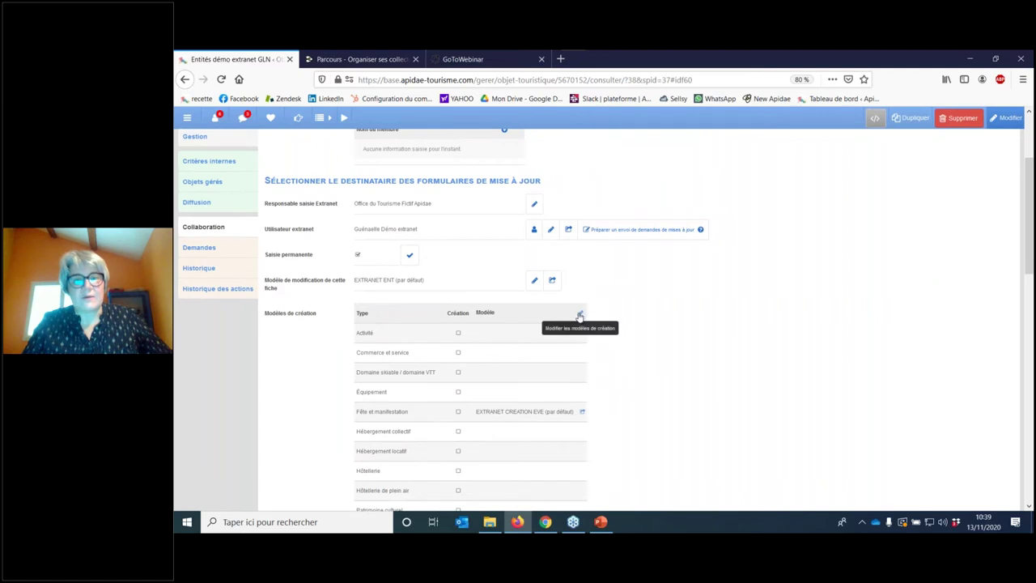
left_click(579, 315)
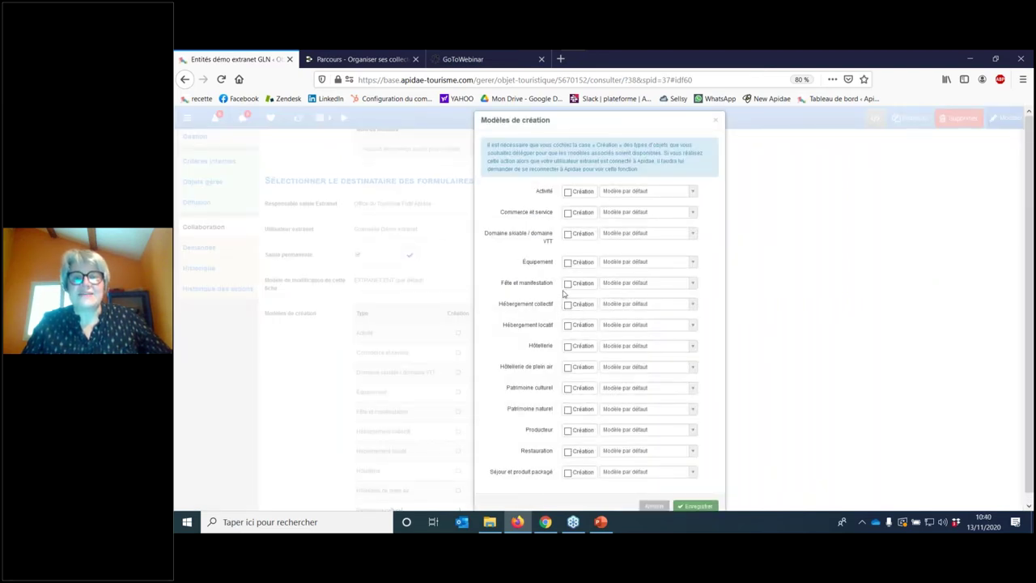
left_click(568, 284)
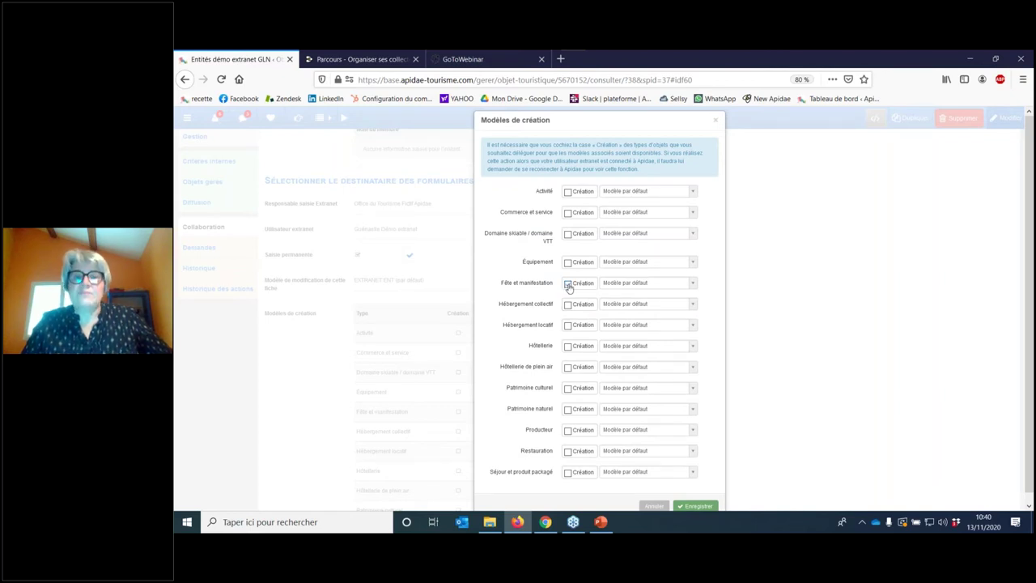
left_click(611, 285)
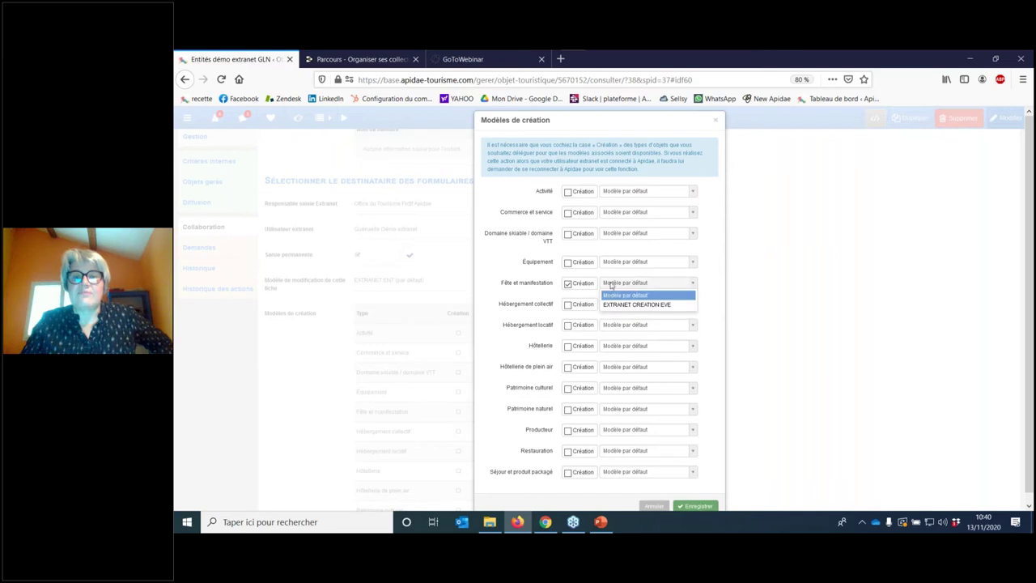
left_click(611, 285)
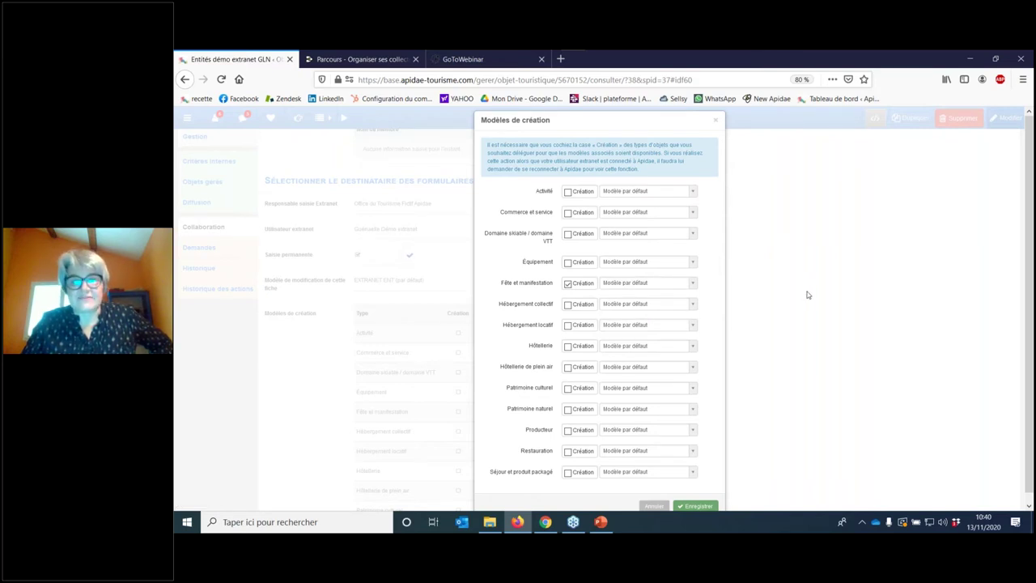
scroll(812, 295, "down", 1)
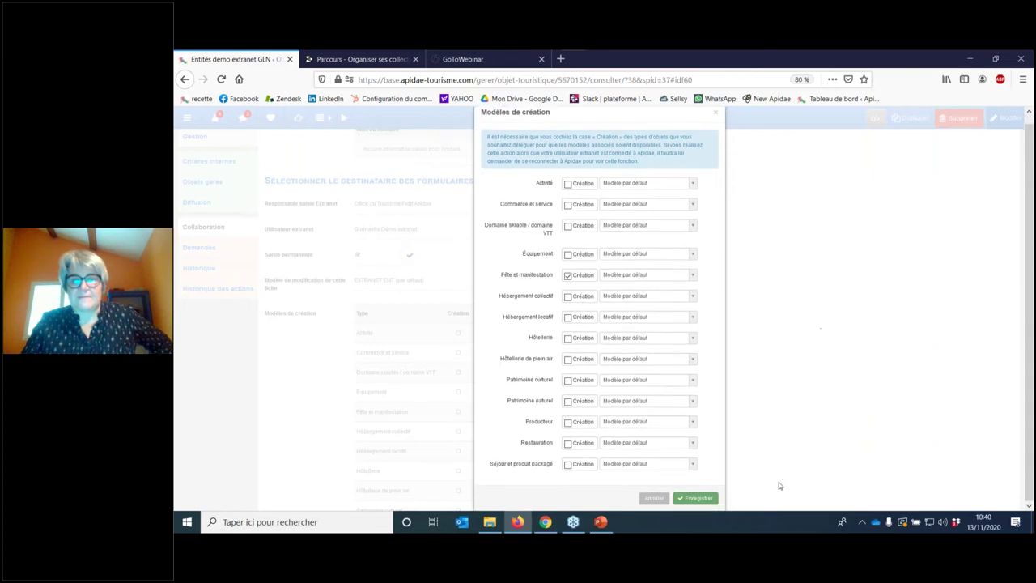
left_click(704, 501)
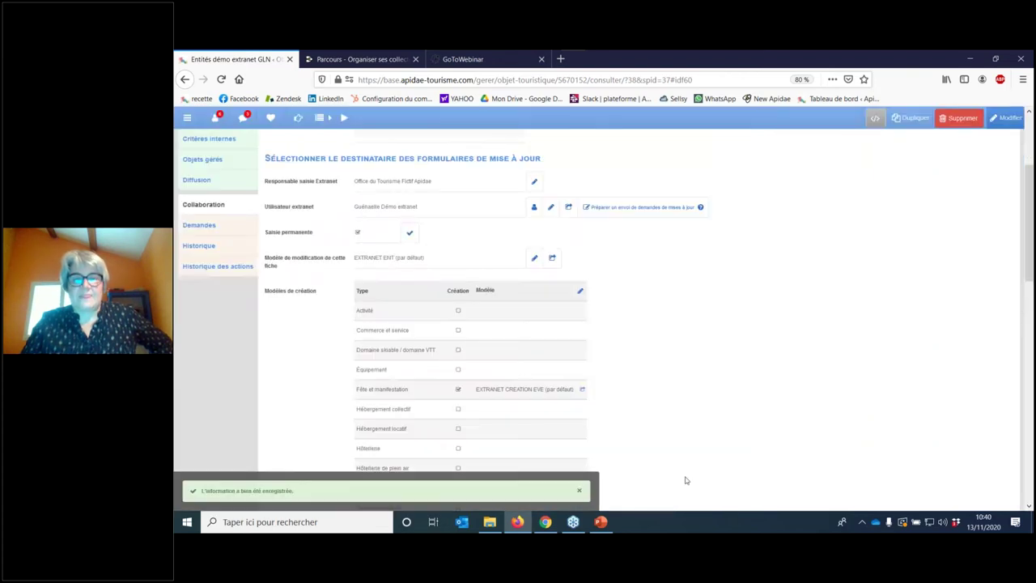
left_click(581, 493)
Step: Review the entity's creation and modification models for each object type
scroll(659, 396, "down", 3)
scroll(665, 396, "down", 4)
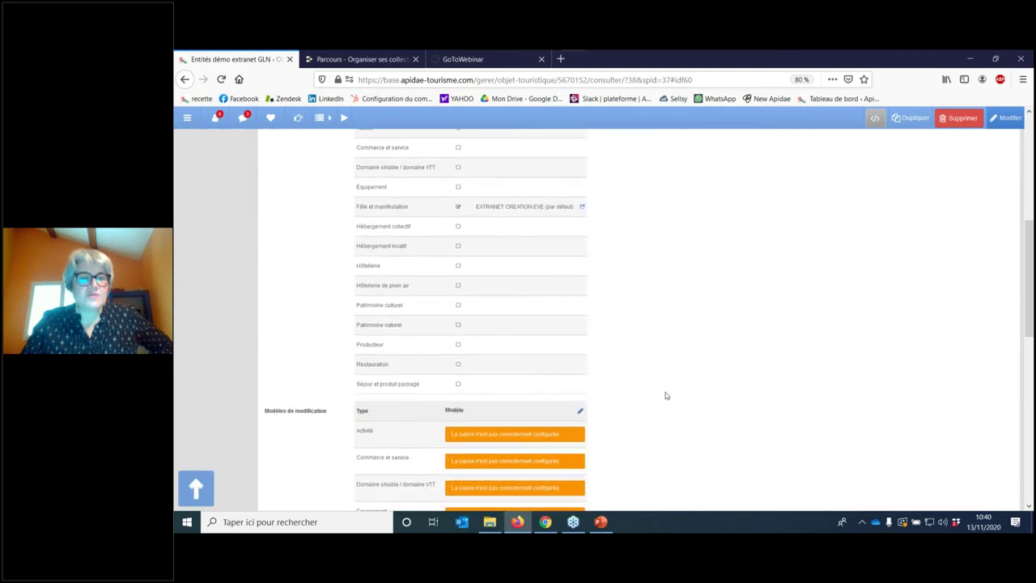
scroll(669, 396, "down", 3)
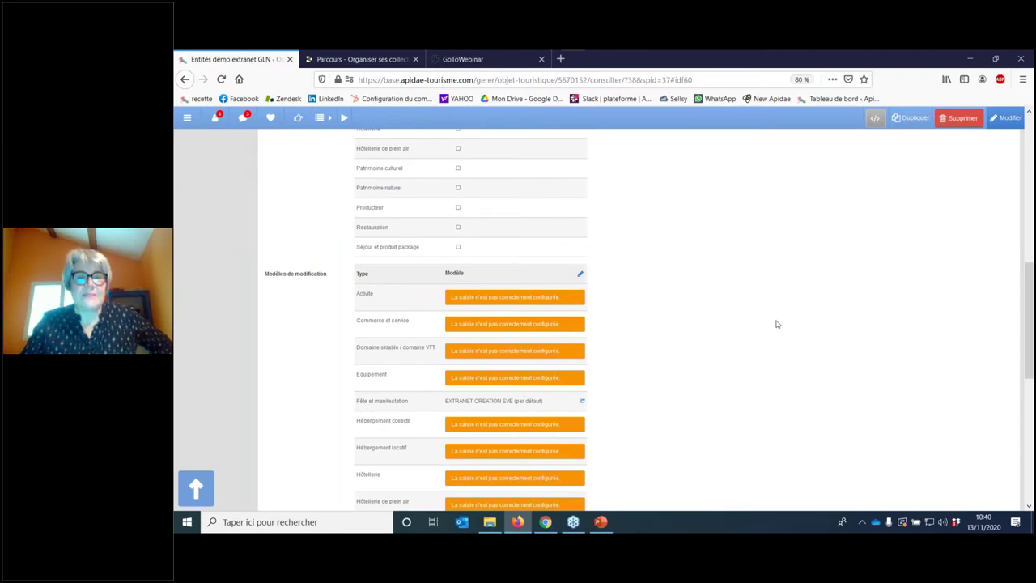
scroll(774, 323, "down", 1)
scroll(775, 324, "down", 4)
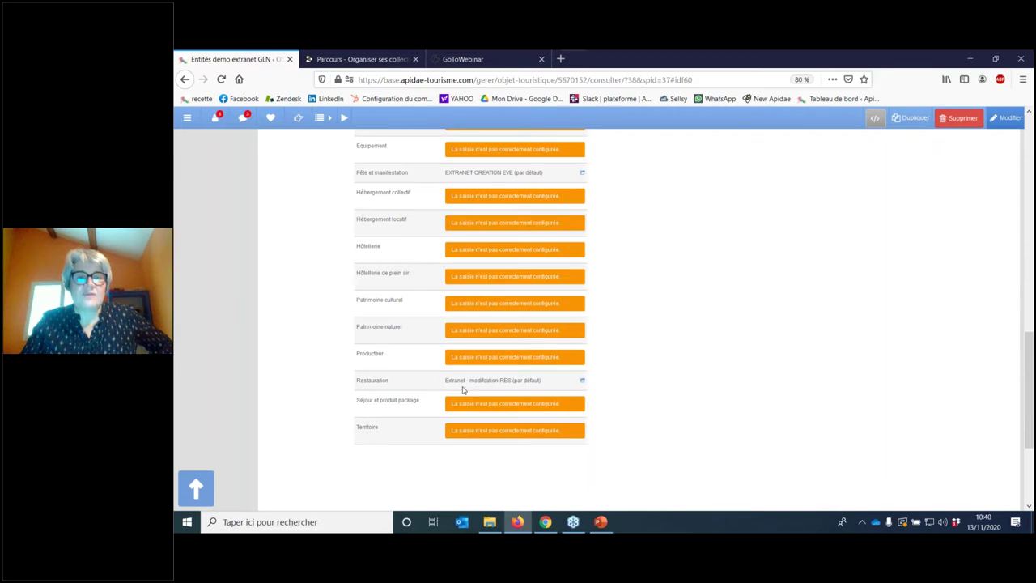
scroll(463, 390, "up", 3)
scroll(469, 323, "up", 3)
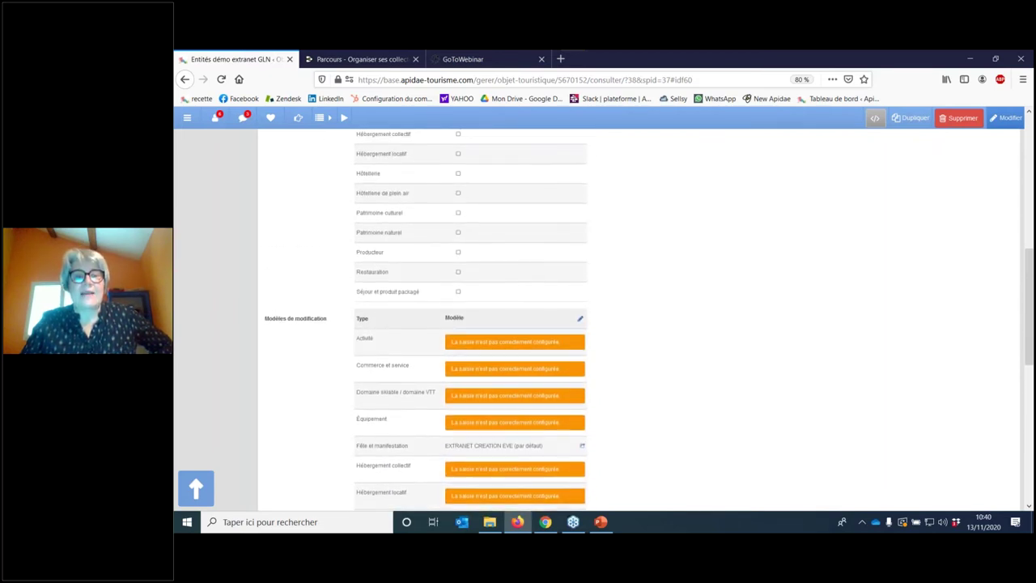
scroll(469, 324, "up", 2)
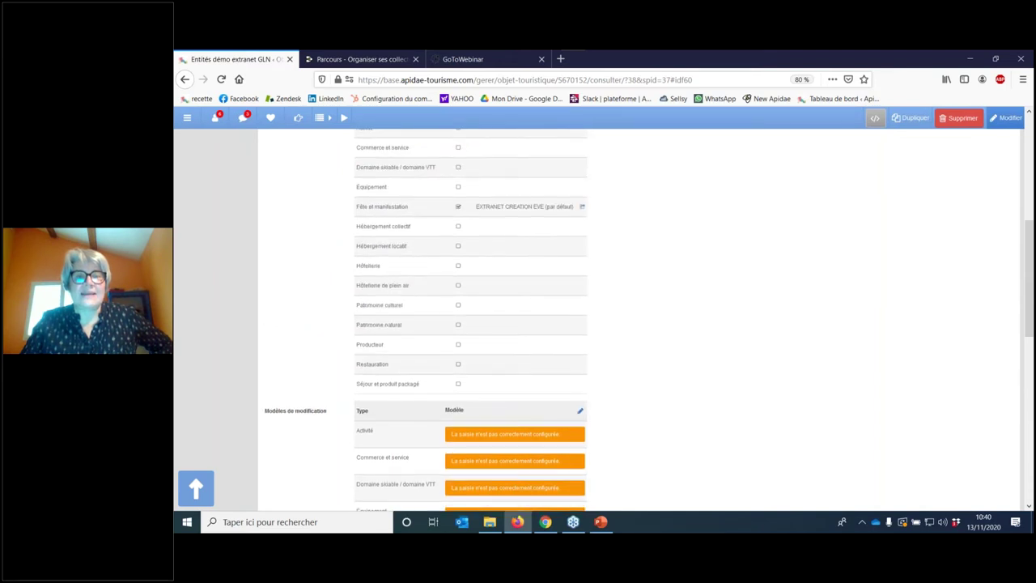
scroll(486, 364, "up", 2)
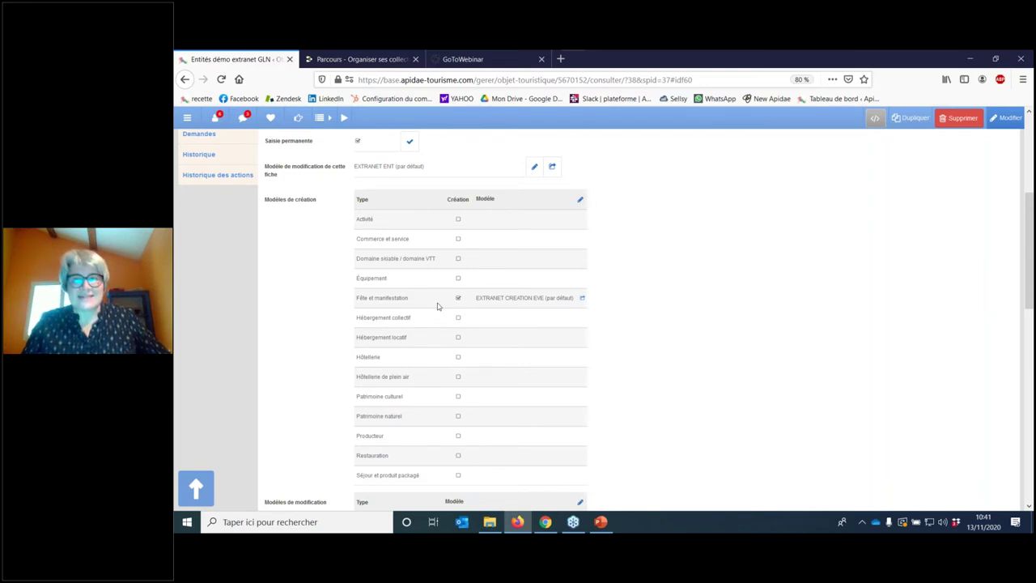
scroll(437, 306, "down", 5)
scroll(437, 306, "down", 4)
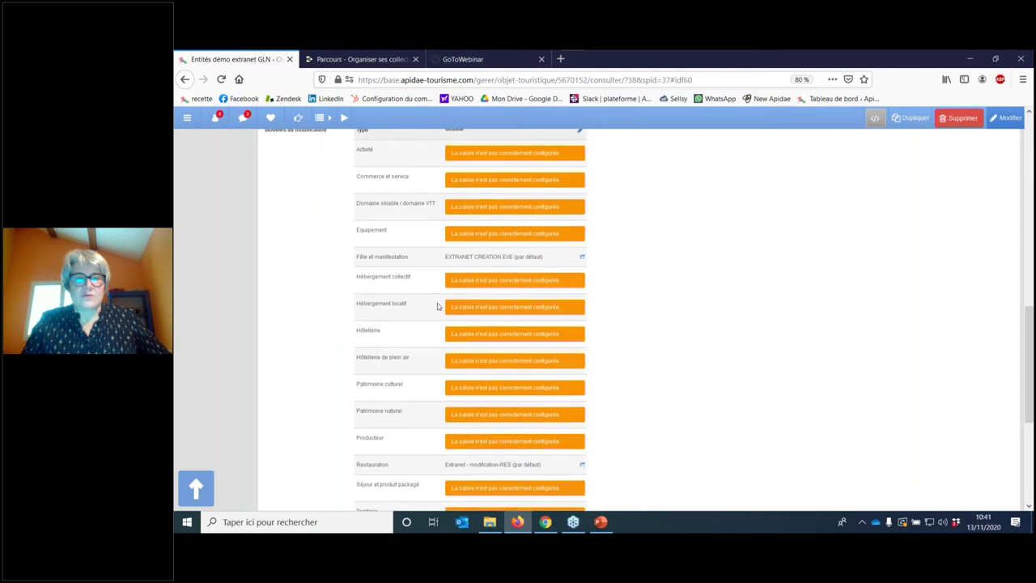
scroll(437, 306, "down", 2)
scroll(437, 306, "down", 2)
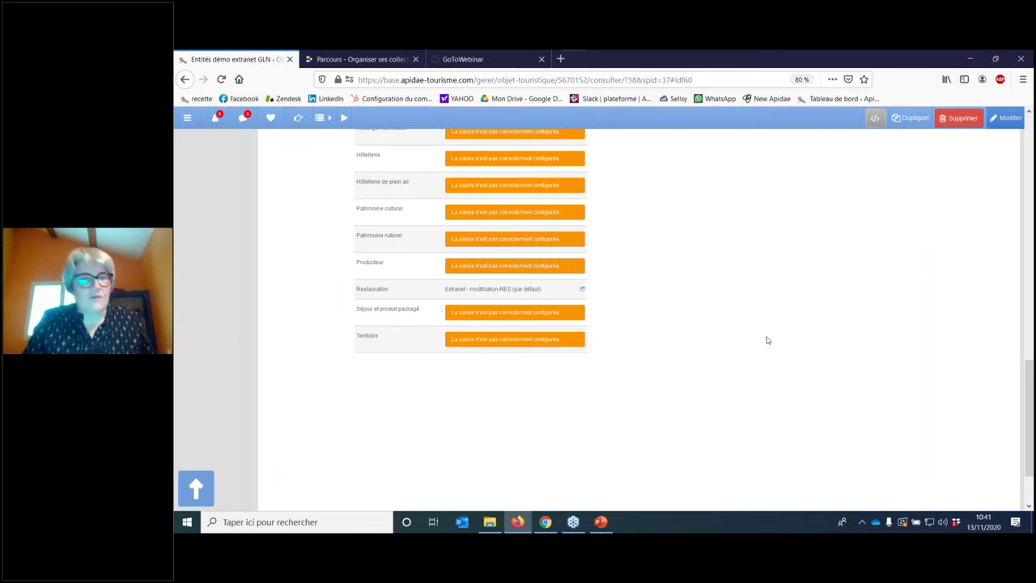
scroll(767, 340, "up", 10)
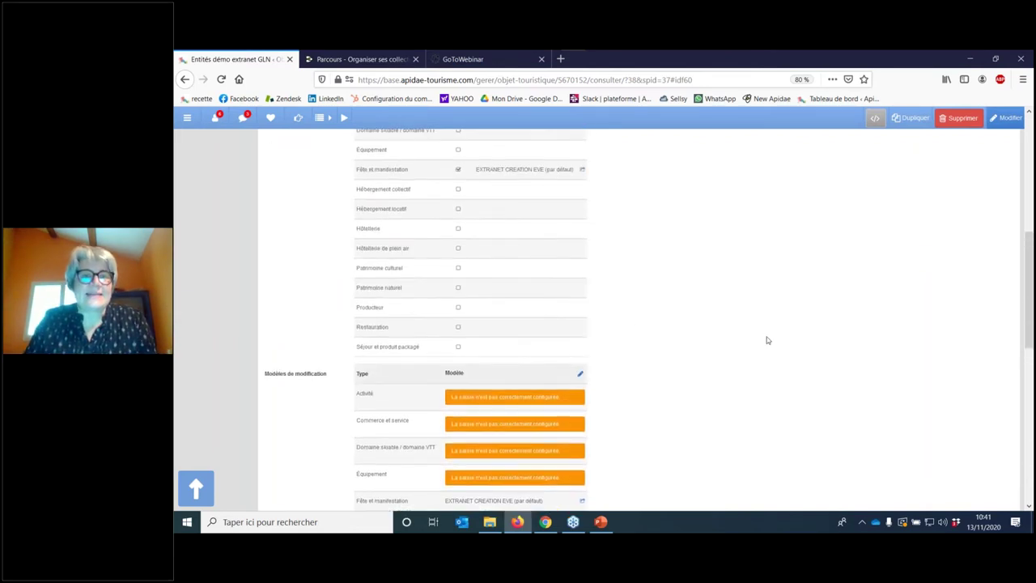
scroll(767, 340, "up", 5)
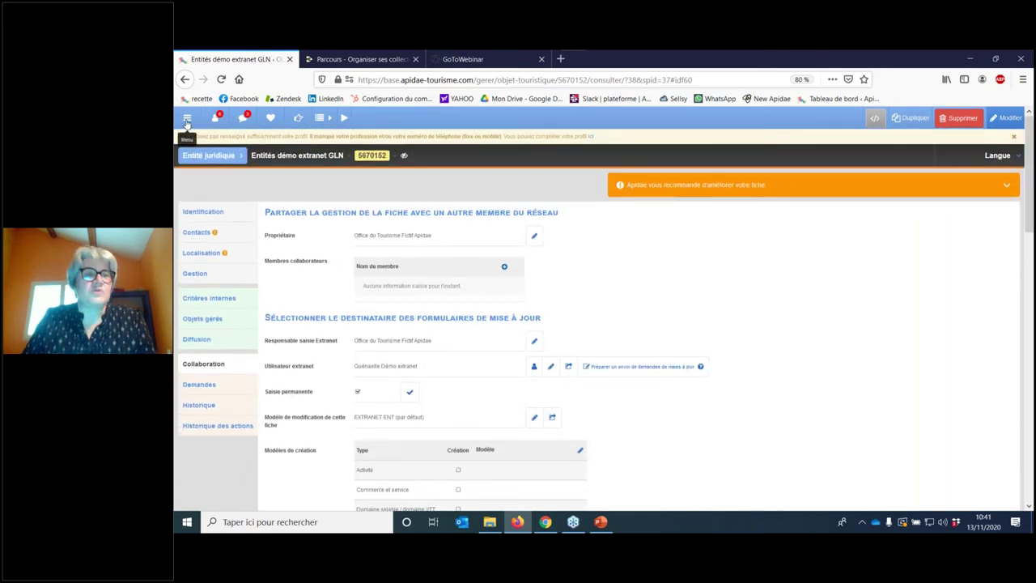
Step: Open "Restaurant démo extranet GLN" from the entity's managed objects and check its collaboration settings
left_click(224, 323)
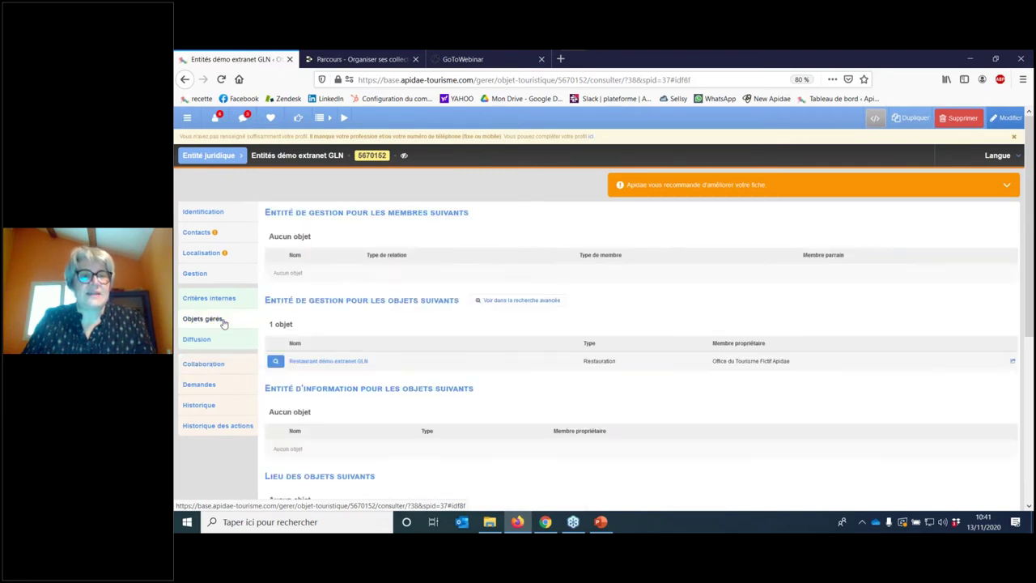
left_click(352, 365)
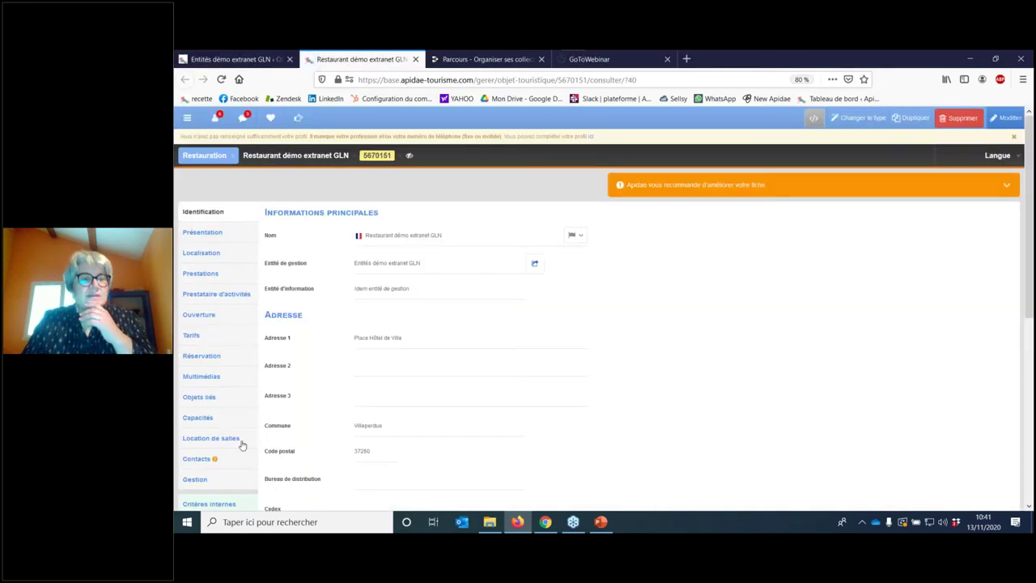
scroll(236, 439, "down", 3)
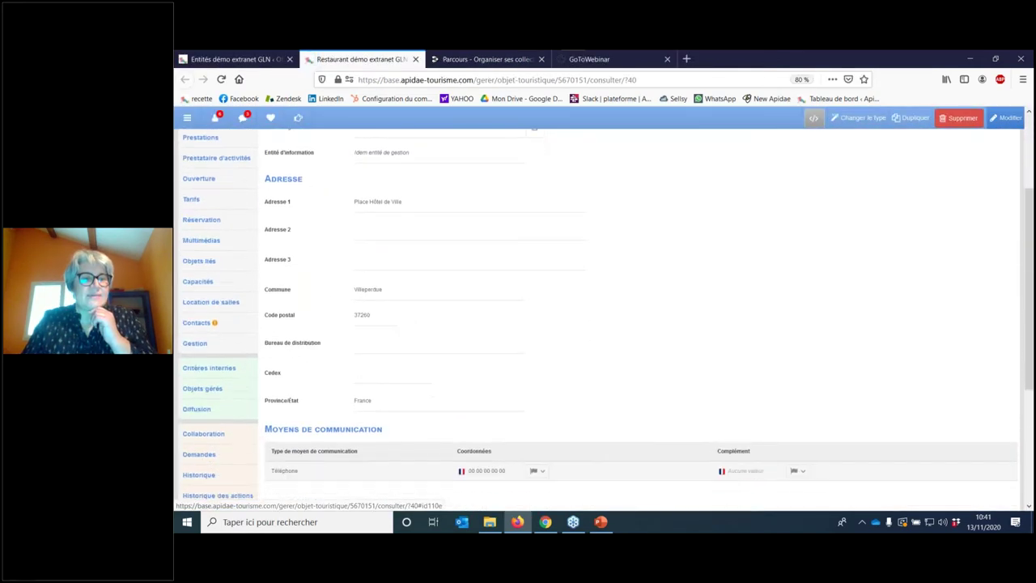
left_click(229, 436)
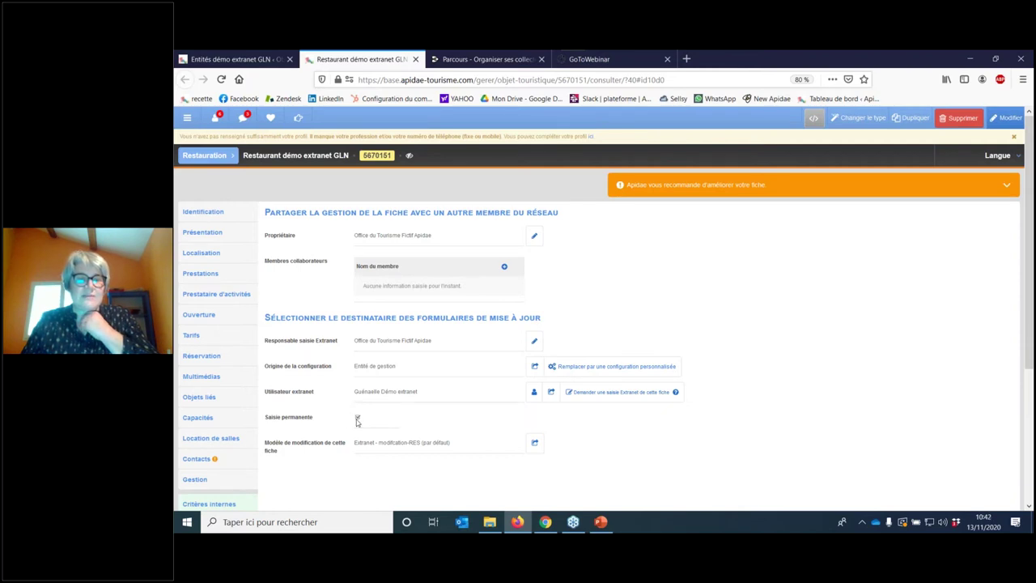
Step: Look up the demo user among your own extranet users, check their profile and managed objects, and return to the restaurant record
left_click(183, 121)
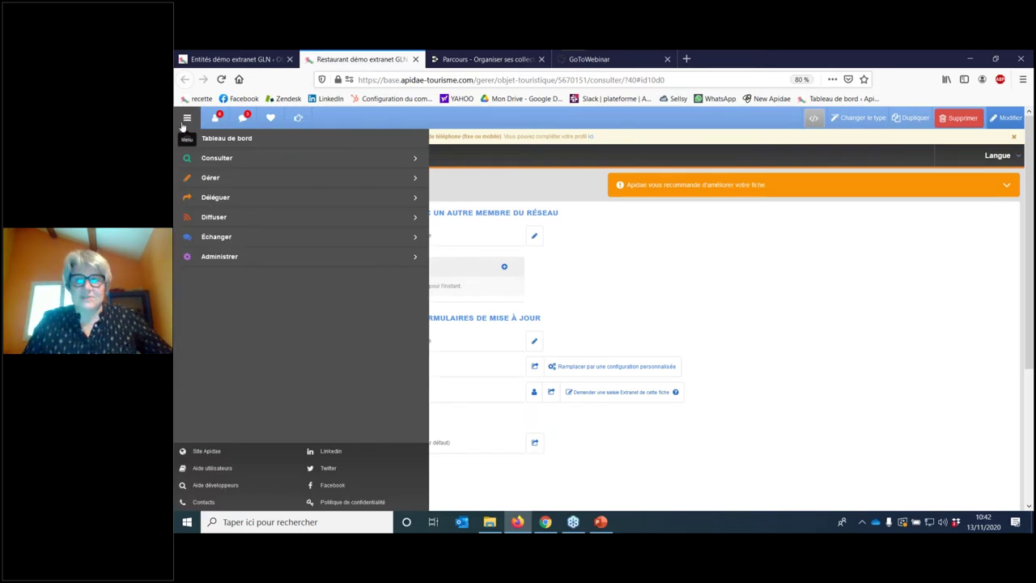
left_click(223, 198)
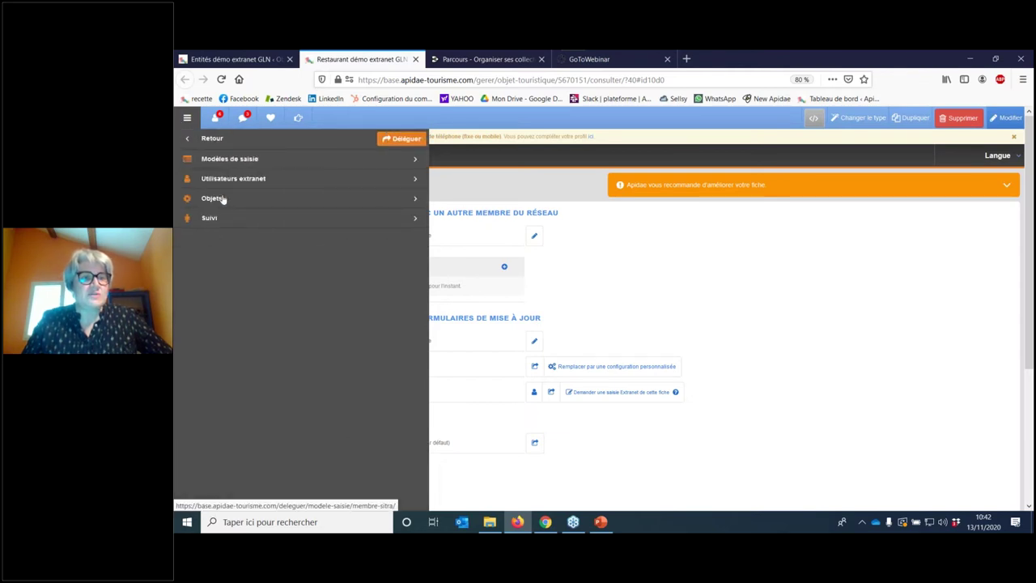
left_click(207, 181)
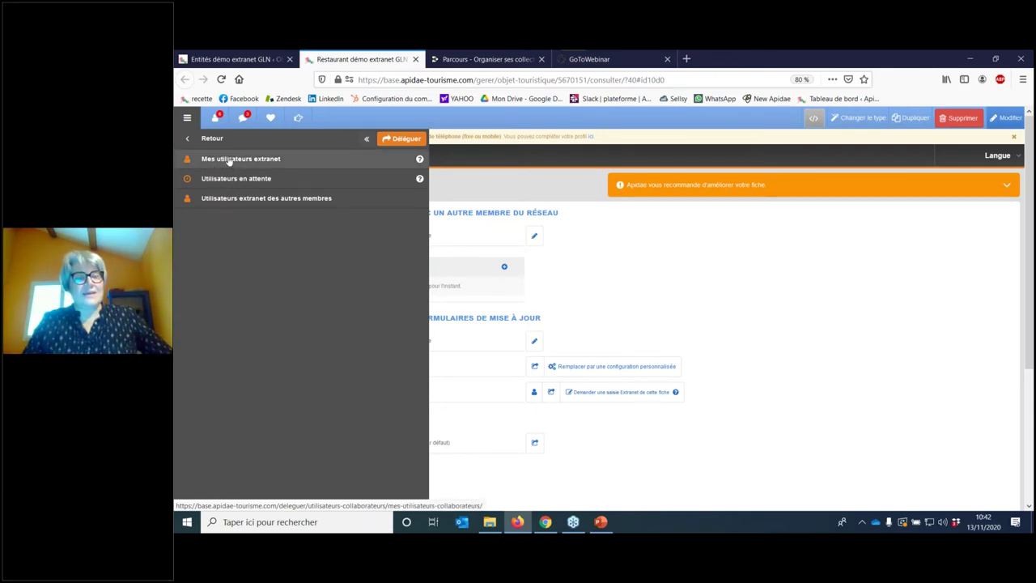
left_click(229, 159)
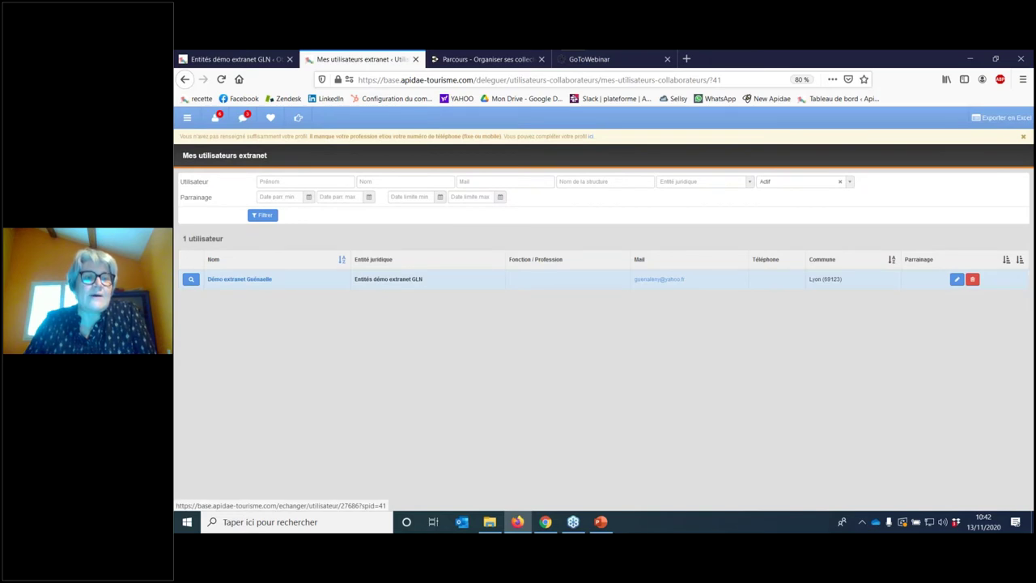
left_click(243, 279)
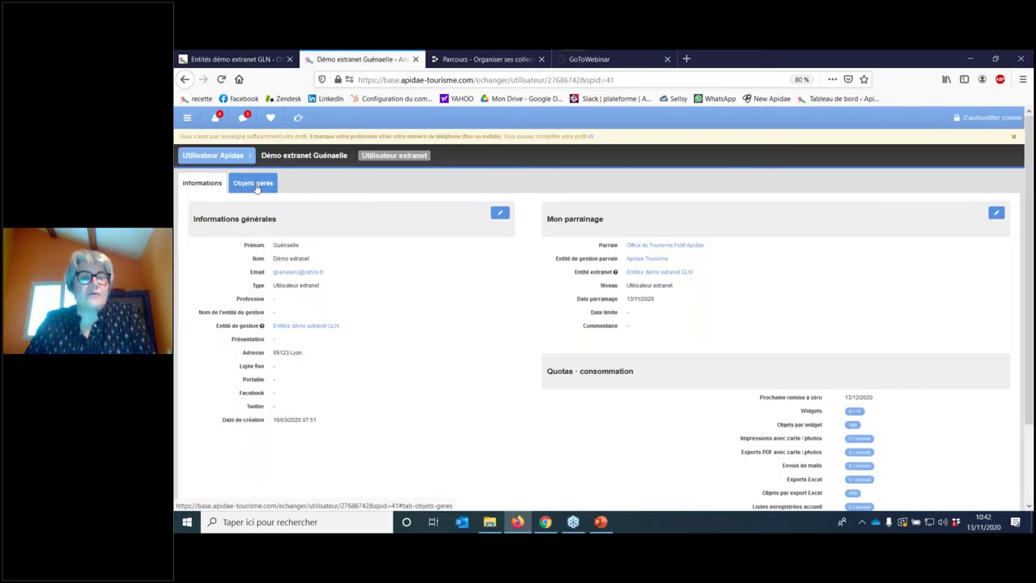
left_click(255, 185)
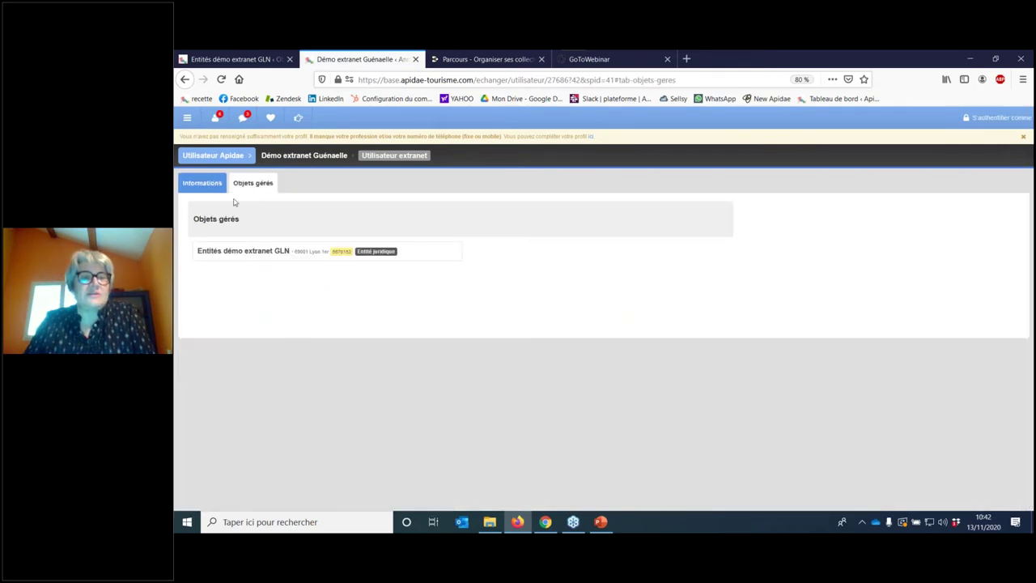
left_click(184, 80)
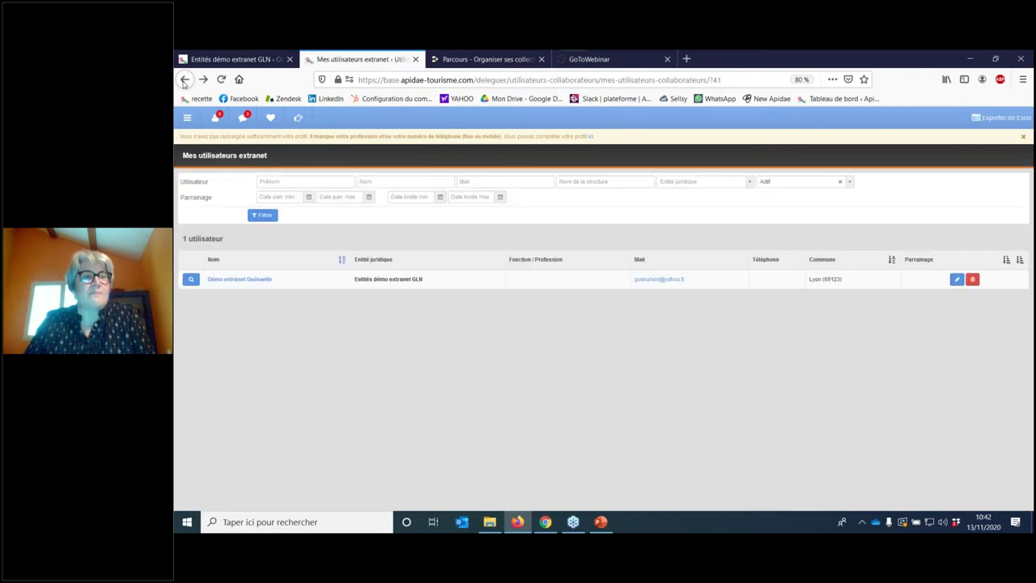
left_click(184, 81)
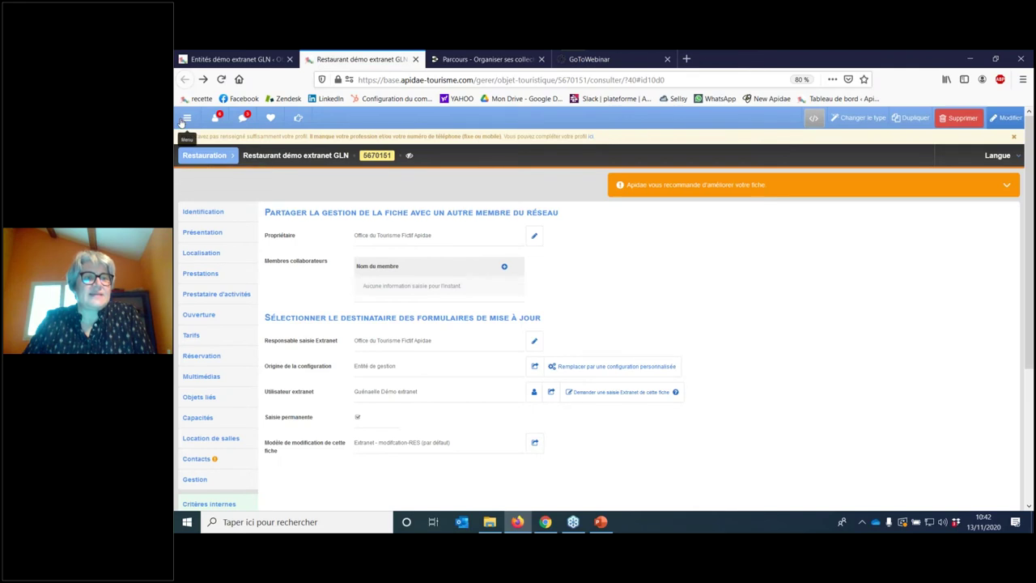
Step: Open the list of extranet users belonging to other members
left_click(187, 117)
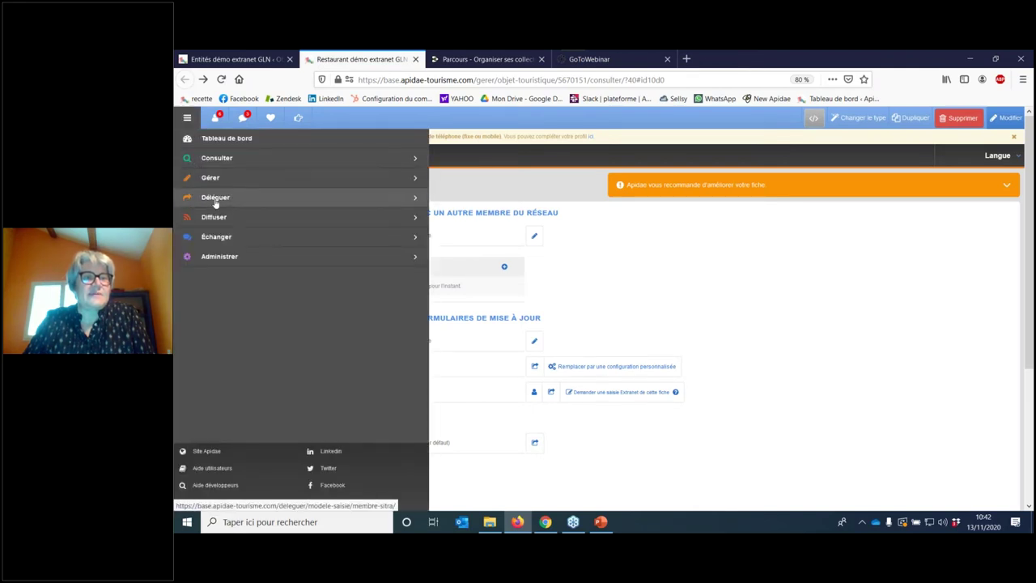
left_click(214, 197)
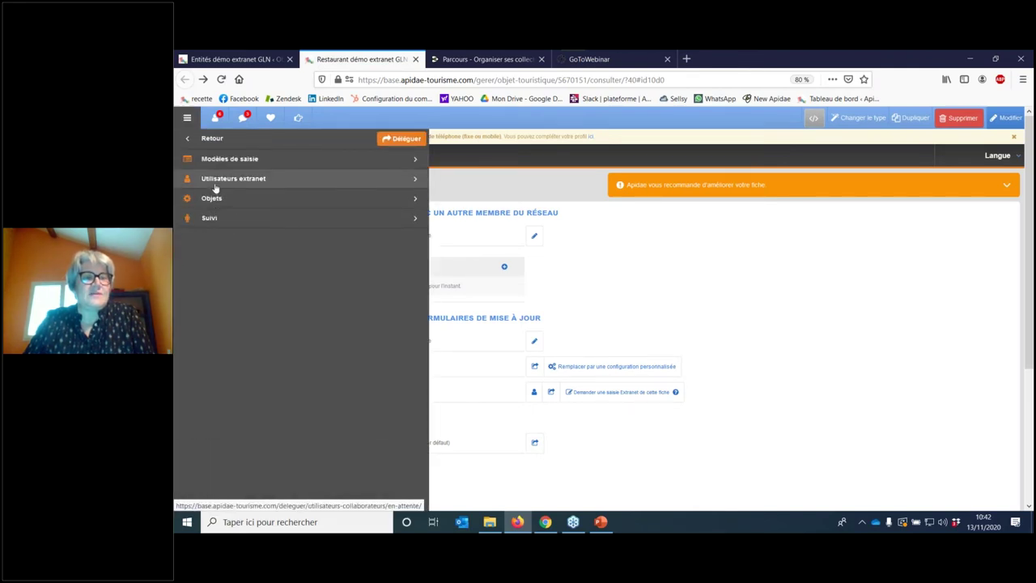
left_click(215, 180)
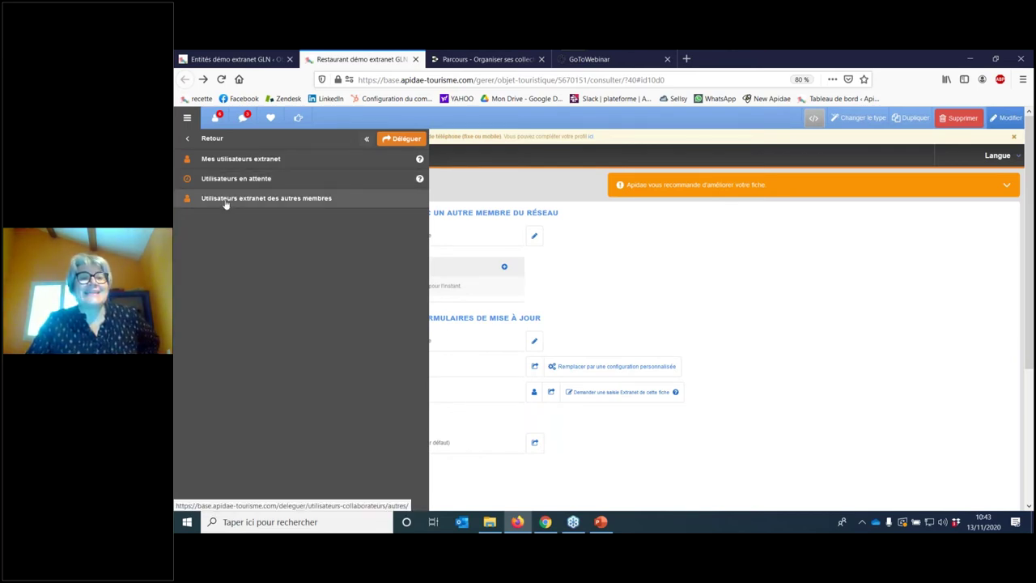
left_click(226, 203)
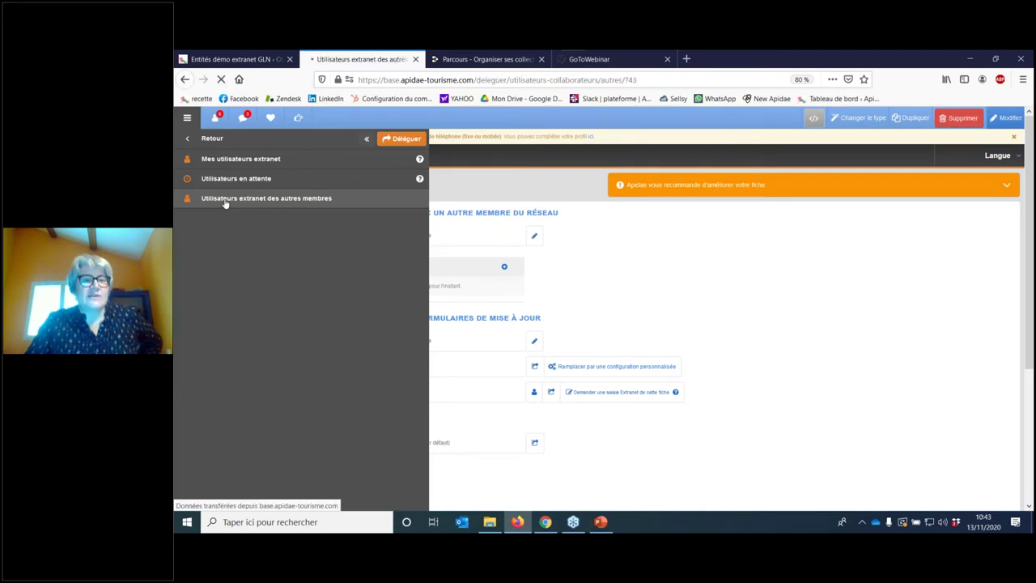
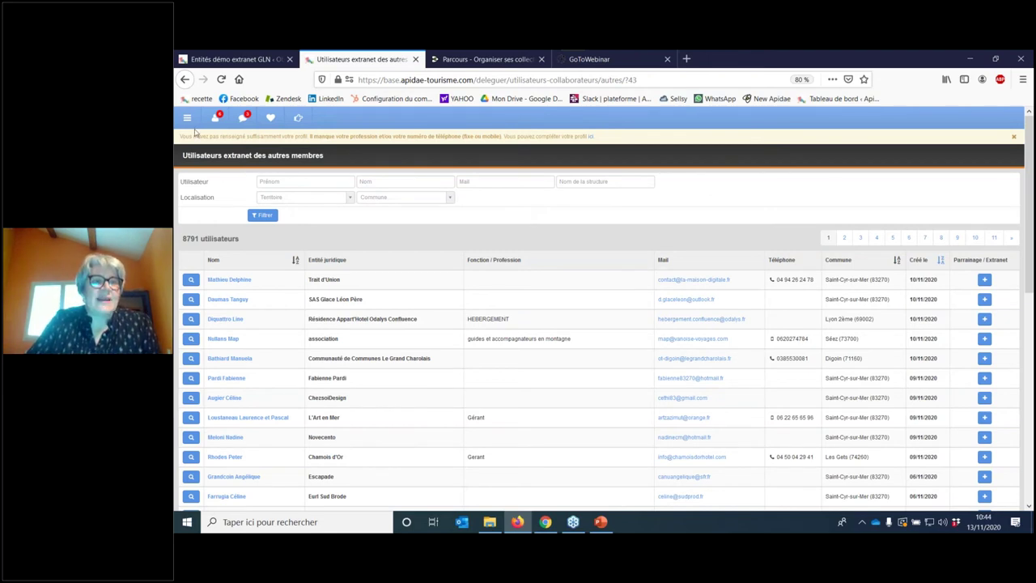
Step: Open the list of delegation objects under your own responsibility to review their extranet configuration
left_click(188, 118)
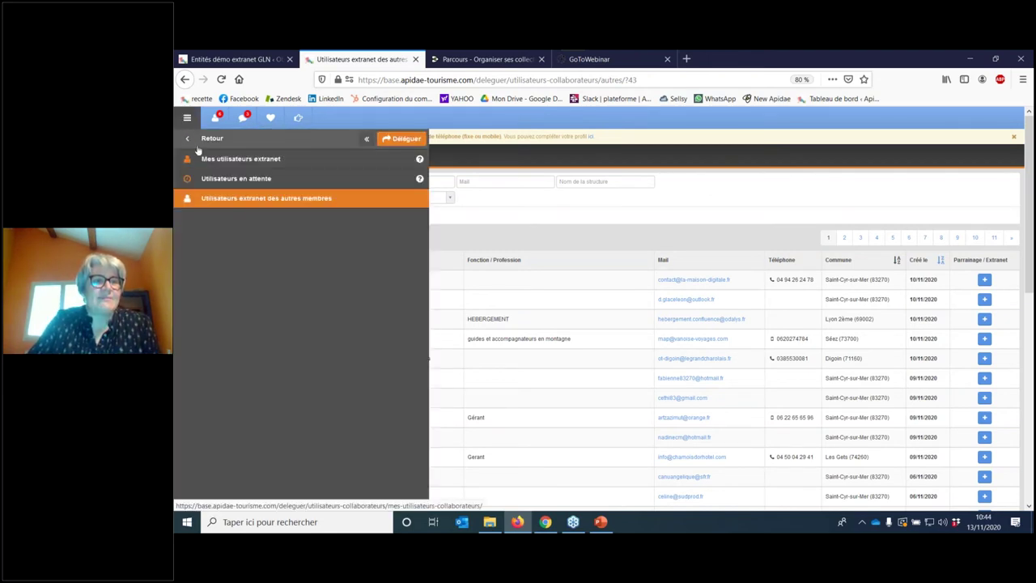
left_click(197, 142)
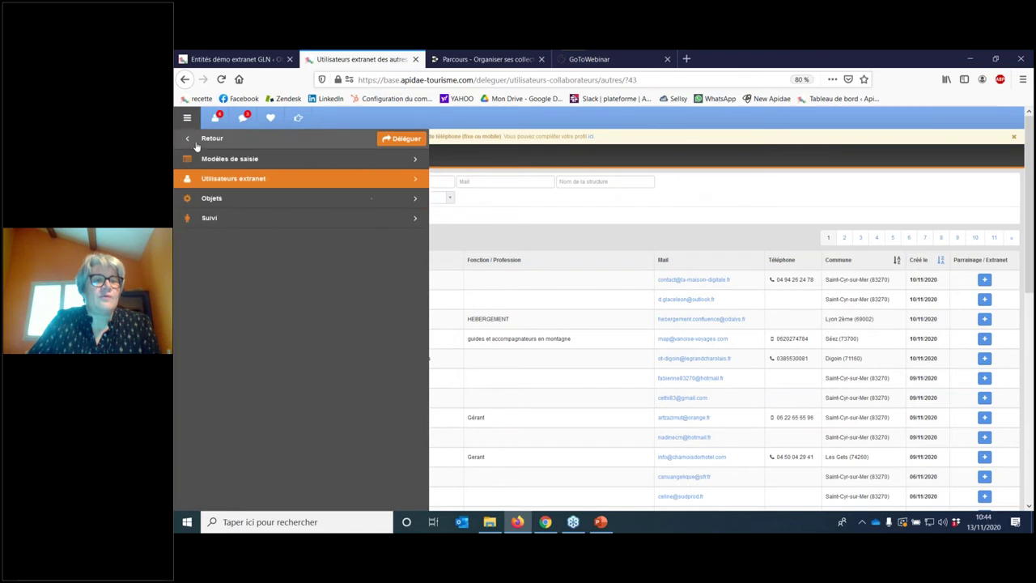
left_click(239, 205)
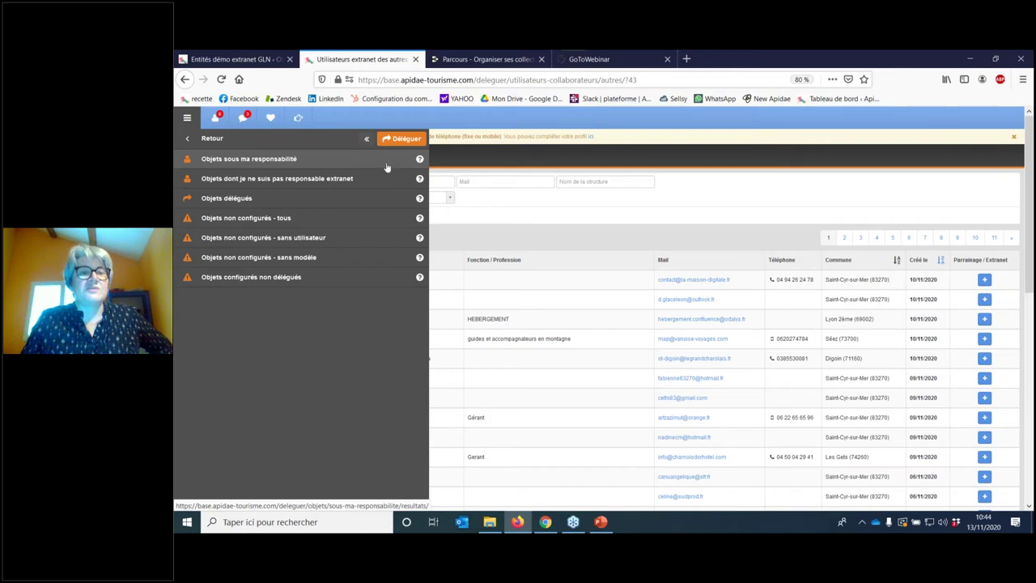
left_click(306, 159)
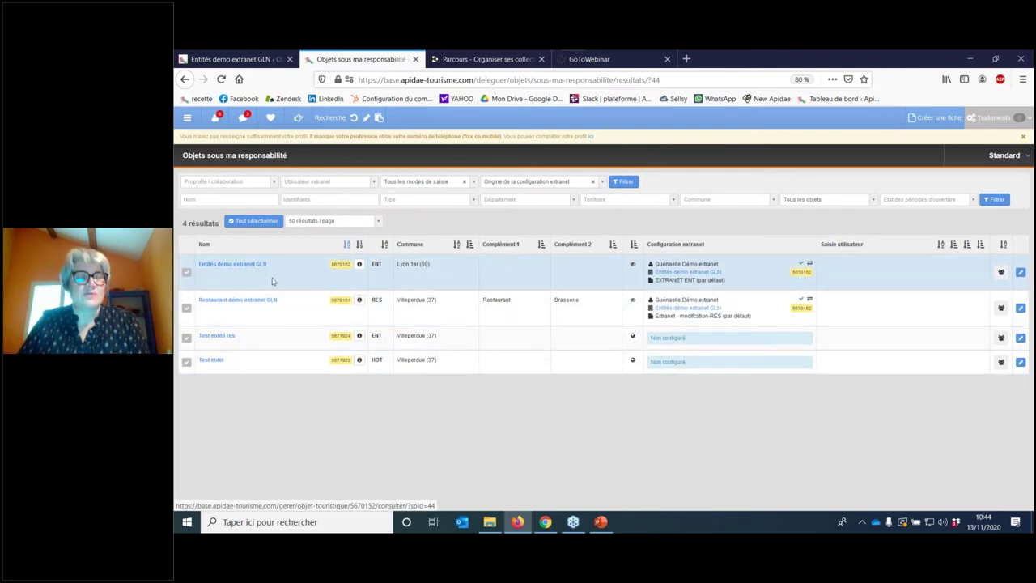
left_click(187, 118)
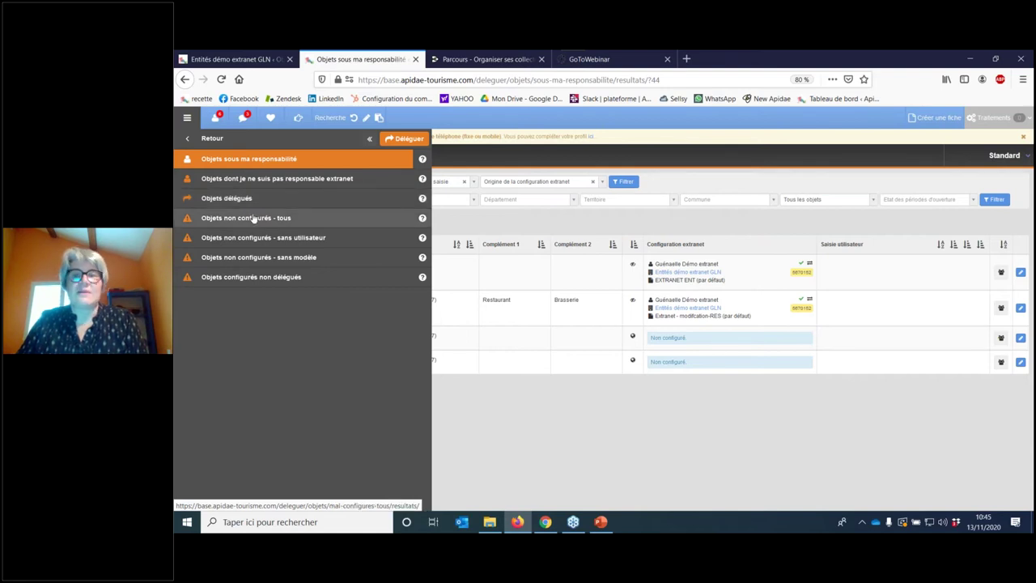
left_click(186, 141)
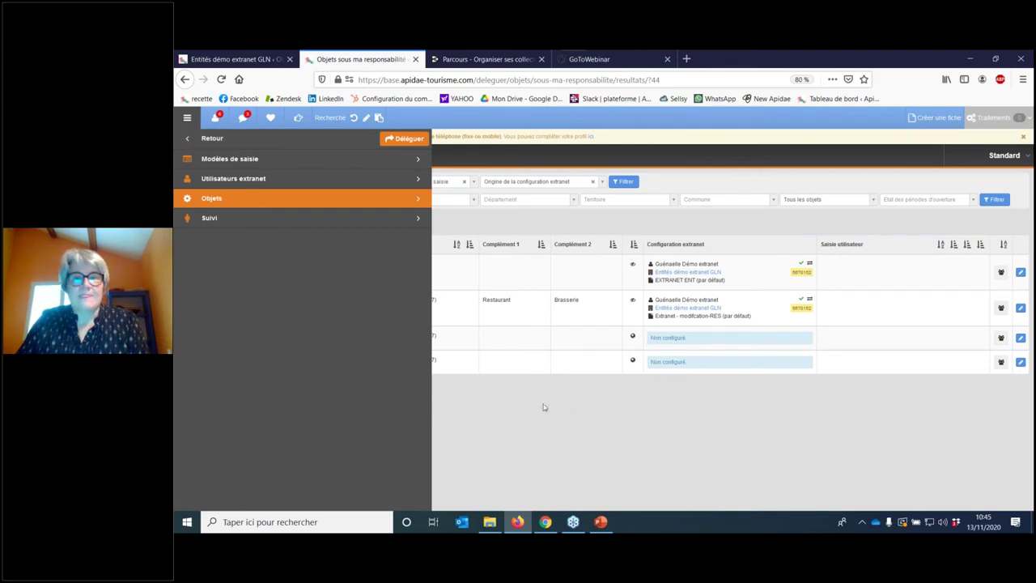
left_click(575, 418)
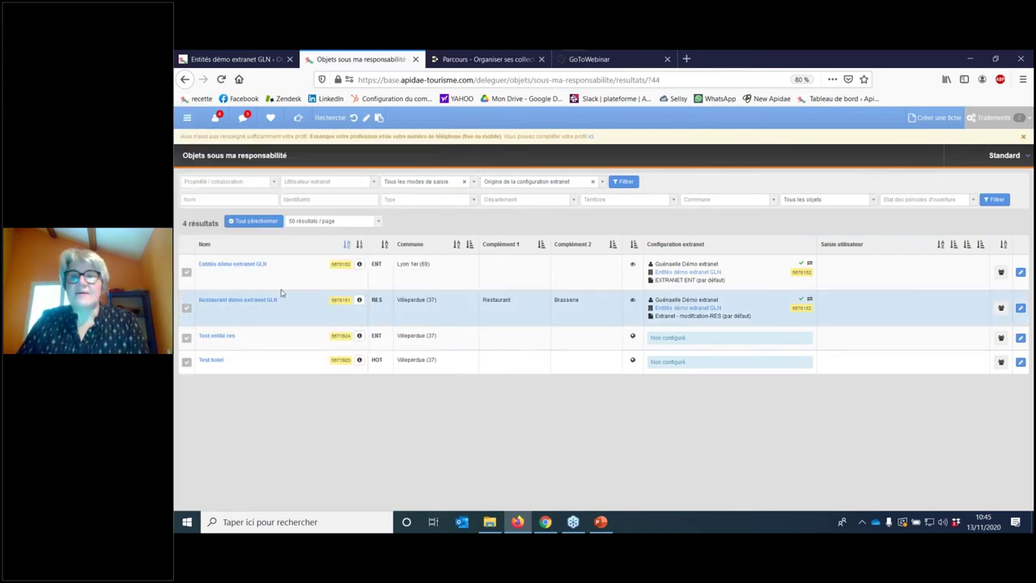
Step: Open the list of delegated objects and select both "Entités démo extranet GLN" and "Restaurant démo extranet GLN"
left_click(187, 117)
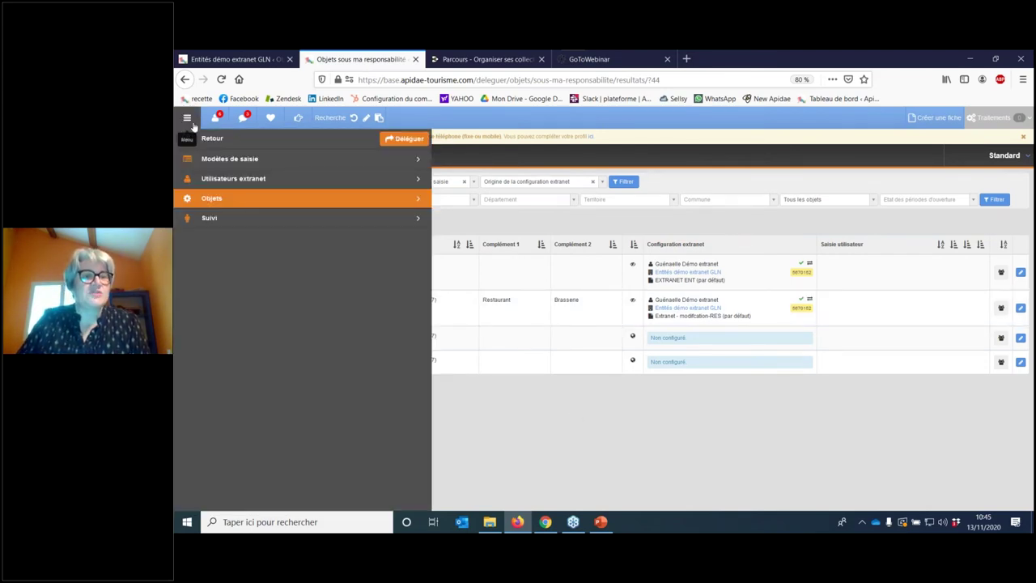
left_click(245, 198)
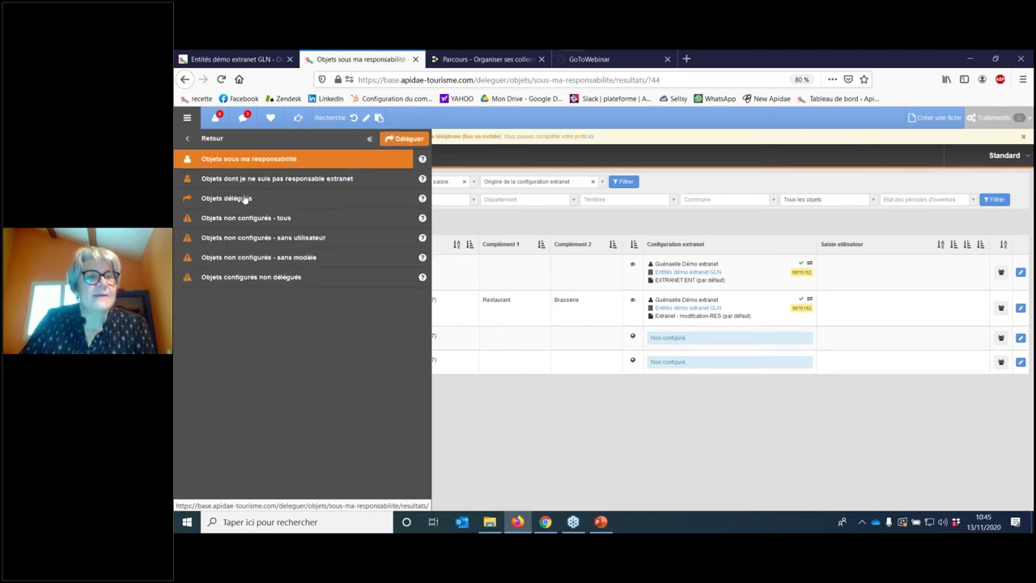
left_click(250, 201)
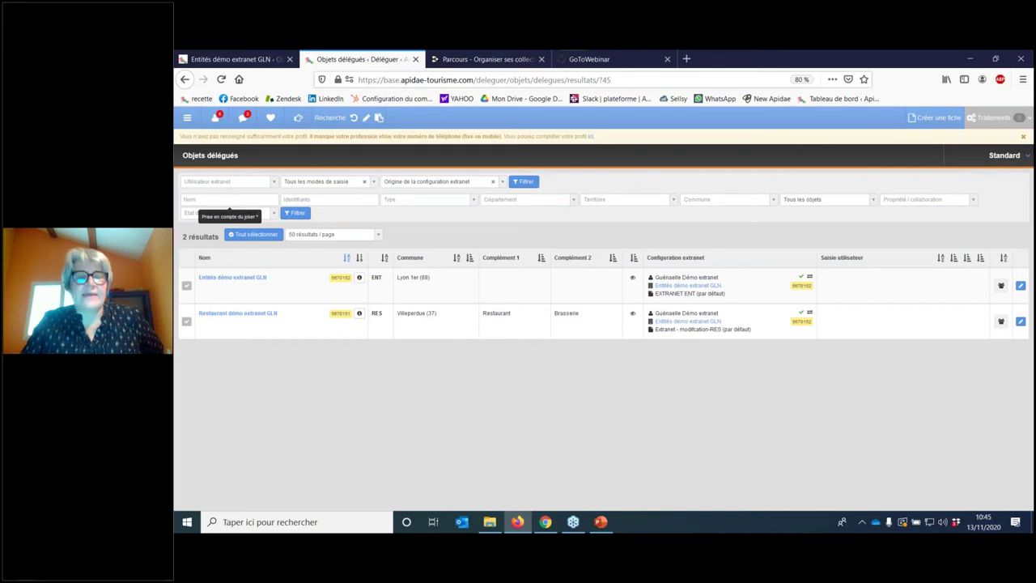
left_click(186, 286)
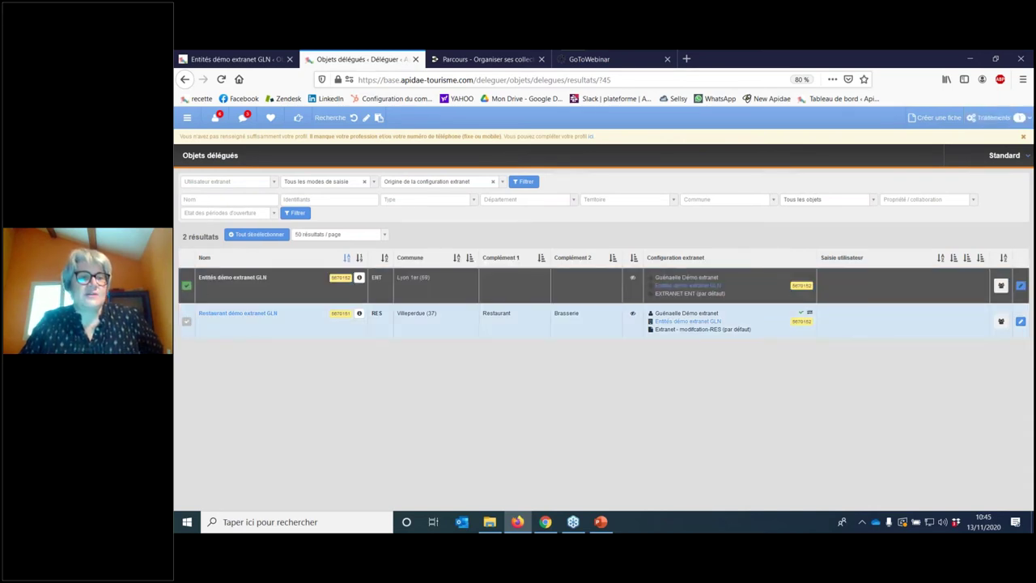
left_click(187, 322)
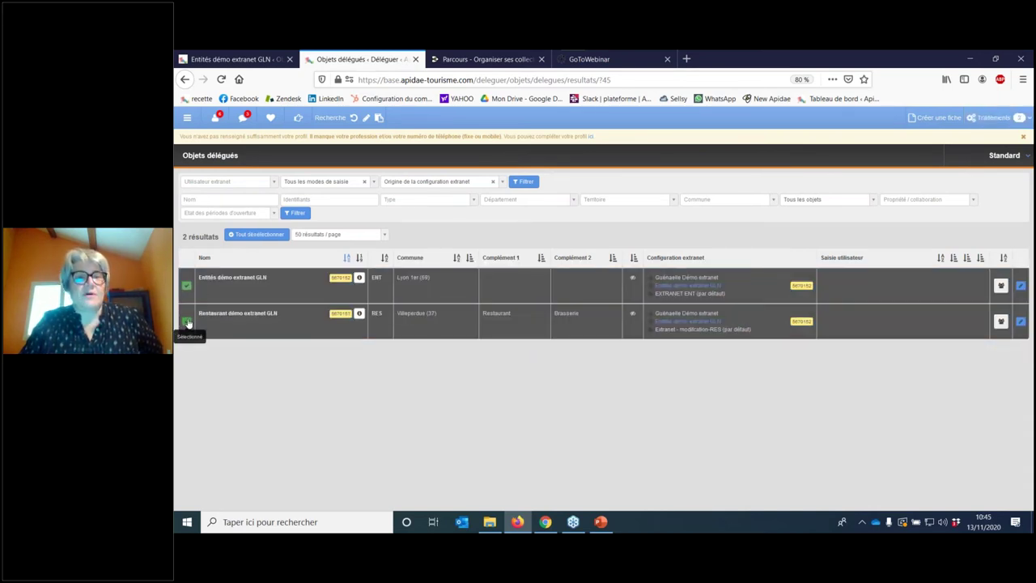
left_click(995, 121)
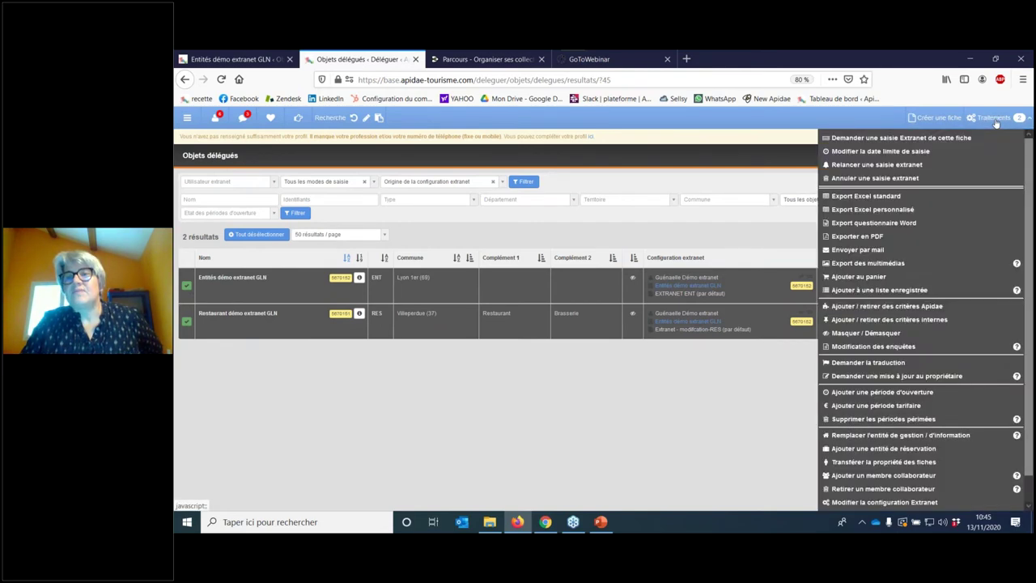
left_click(901, 139)
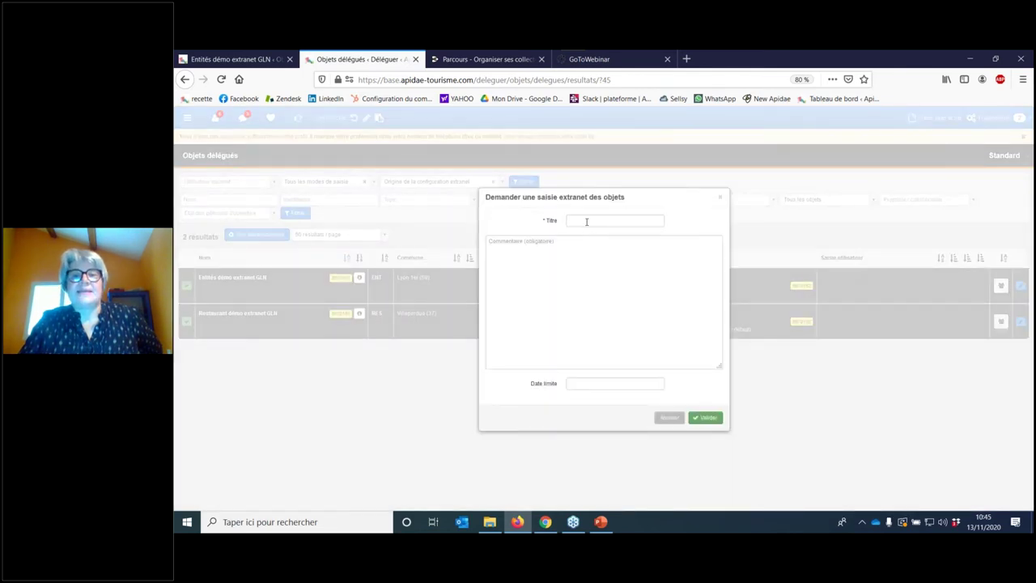
left_click(587, 221)
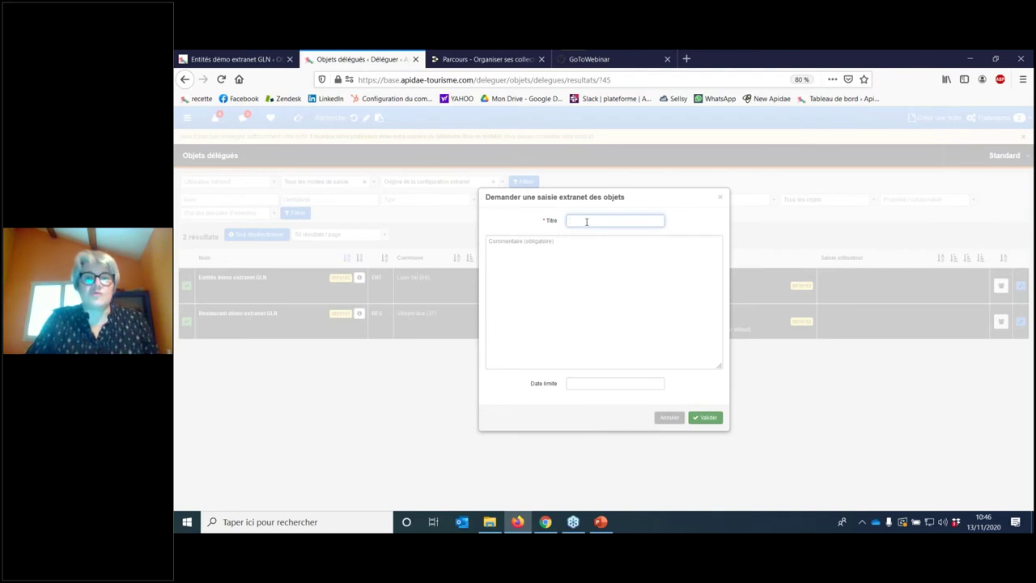
type("DE")
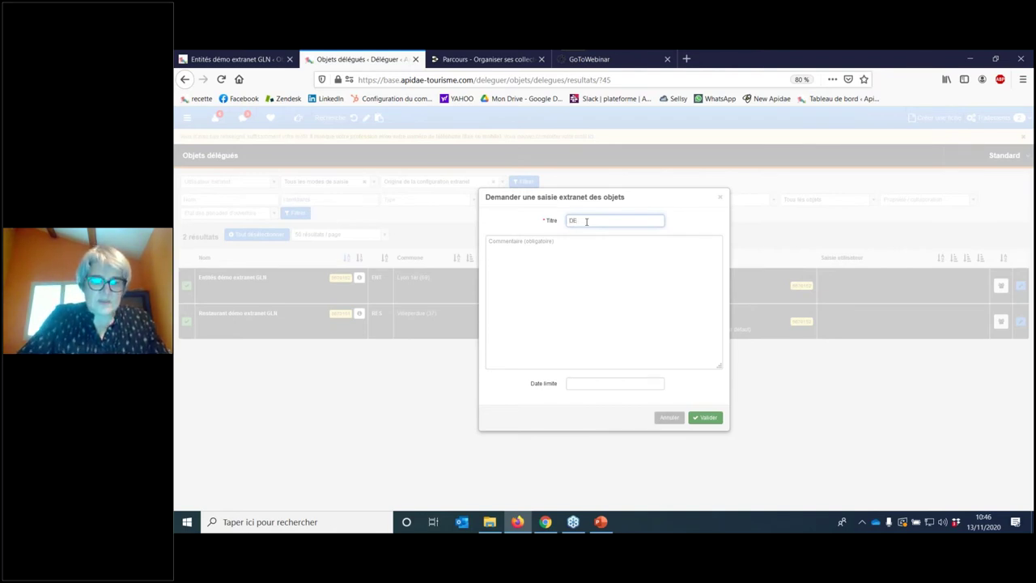
type("MANDE DE MIS")
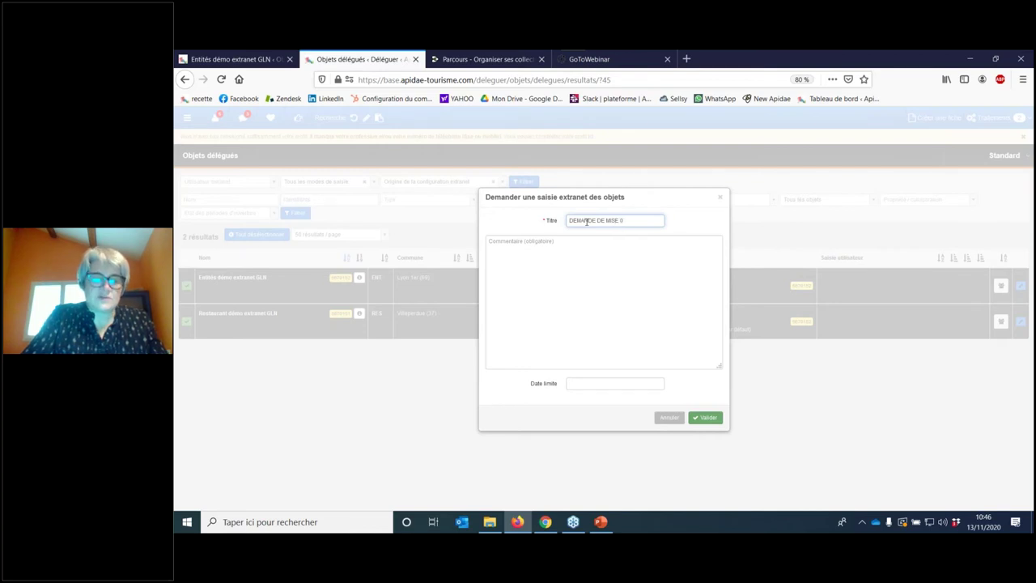
type("E 0 AJOUR")
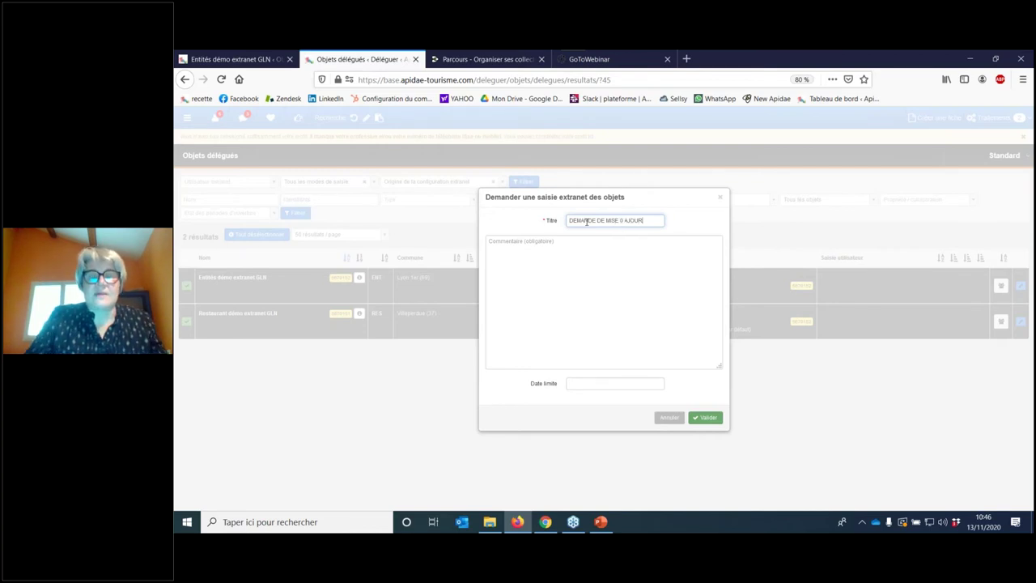
left_click(555, 243)
type("TEXTE")
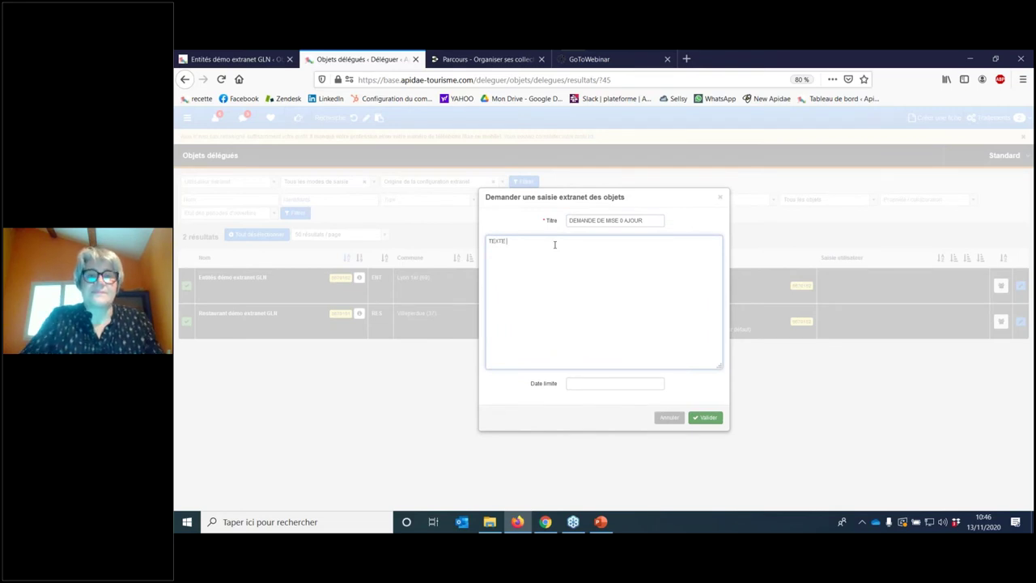
left_click(584, 384)
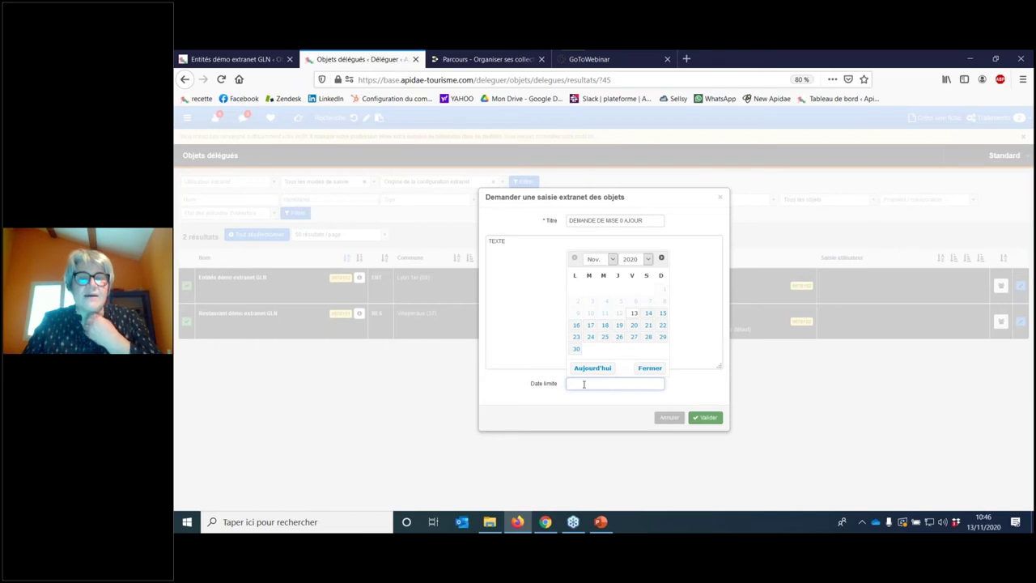
left_click(669, 417)
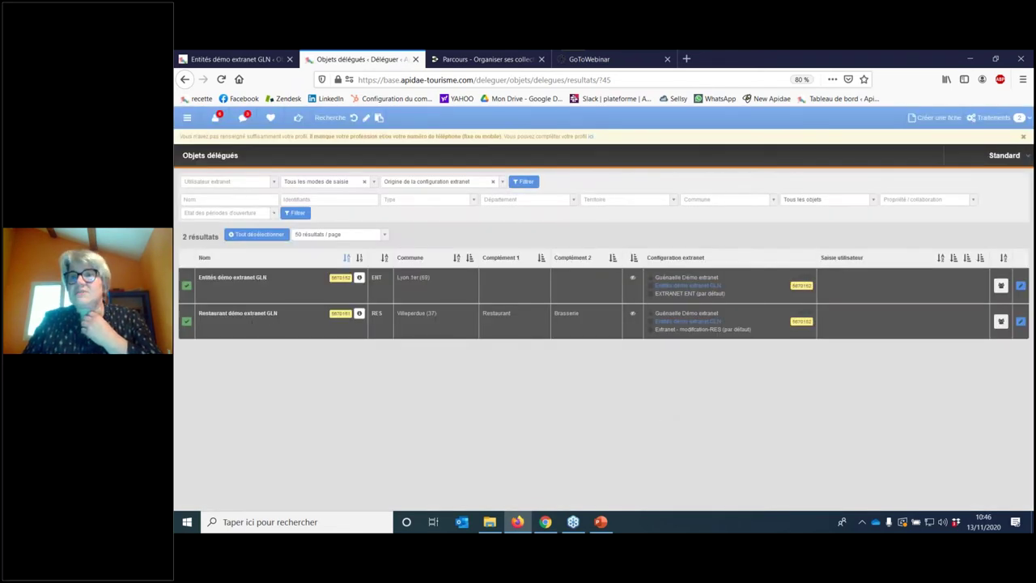
left_click(968, 119)
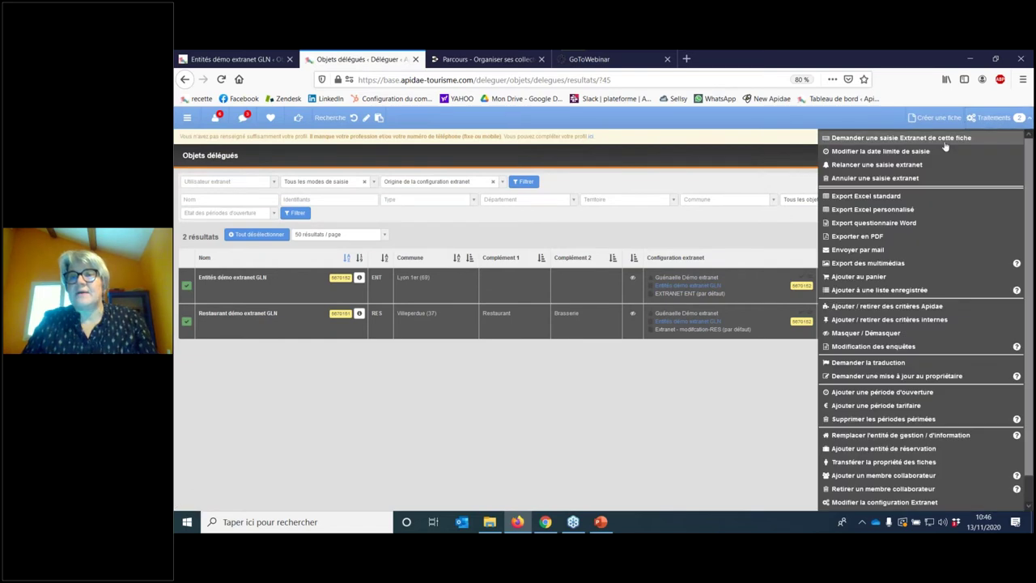
left_click(901, 137)
left_click(576, 222)
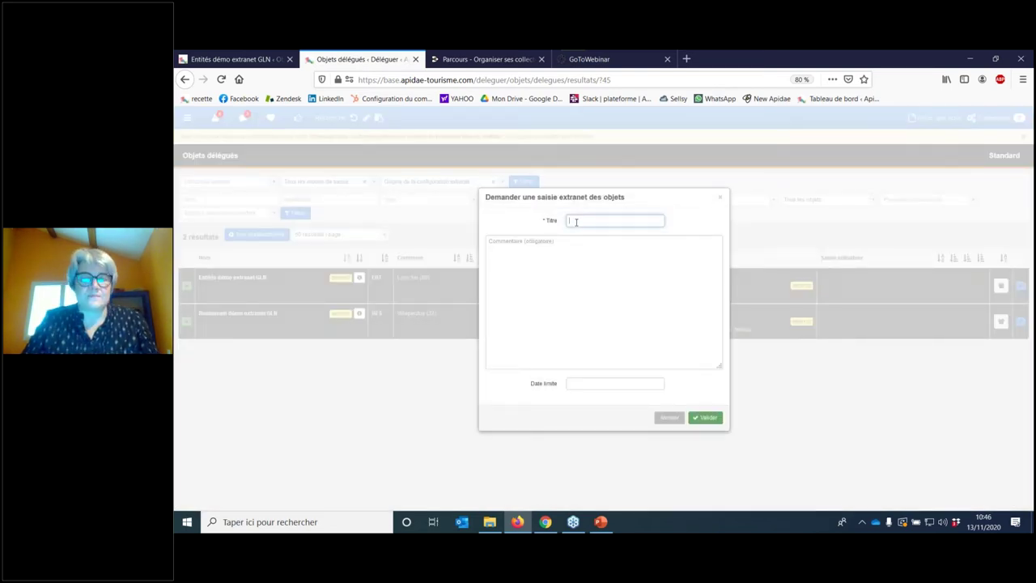
type("TEST")
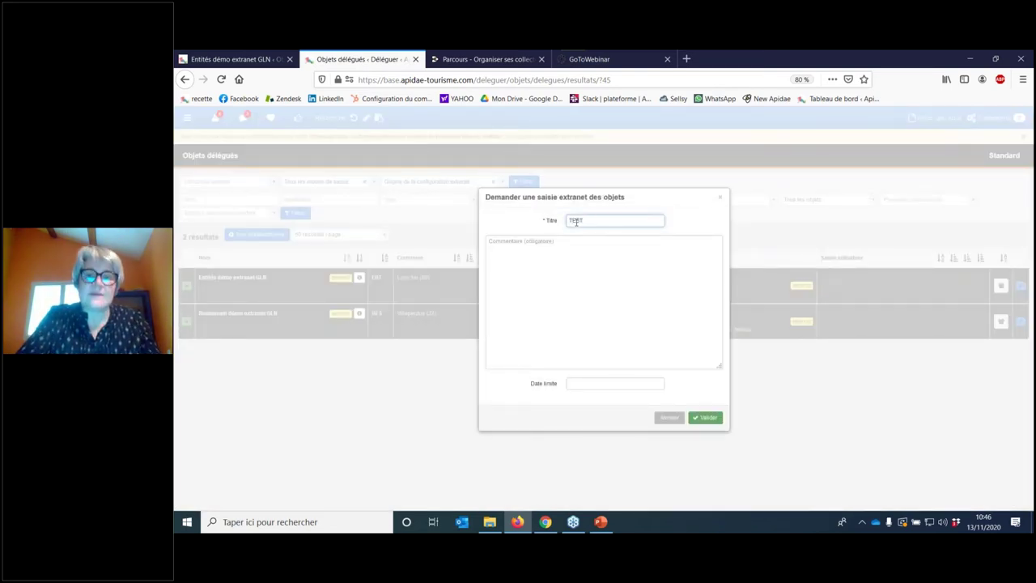
left_click(527, 242)
type("DEMO")
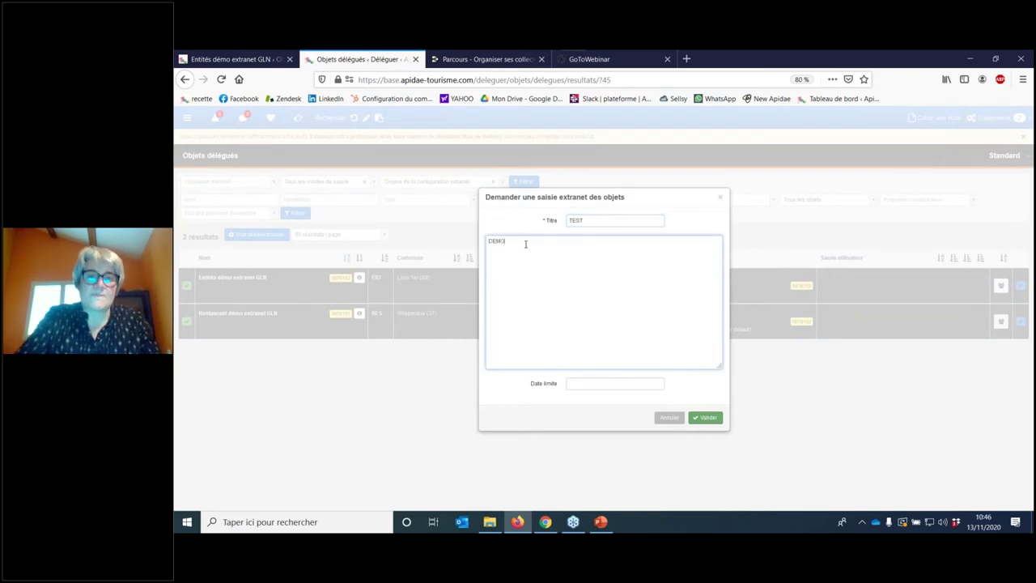
left_click(850, 233)
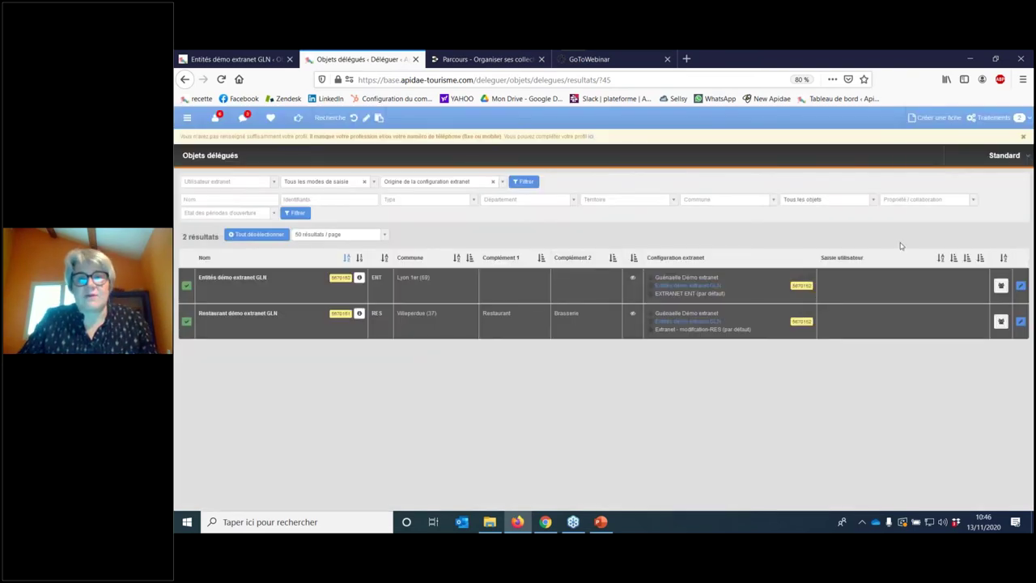
Step: Submit an extranet entry request for the two selected records with the title "TEST" and the comment "DEMP", leaving the deadline empty
left_click(984, 118)
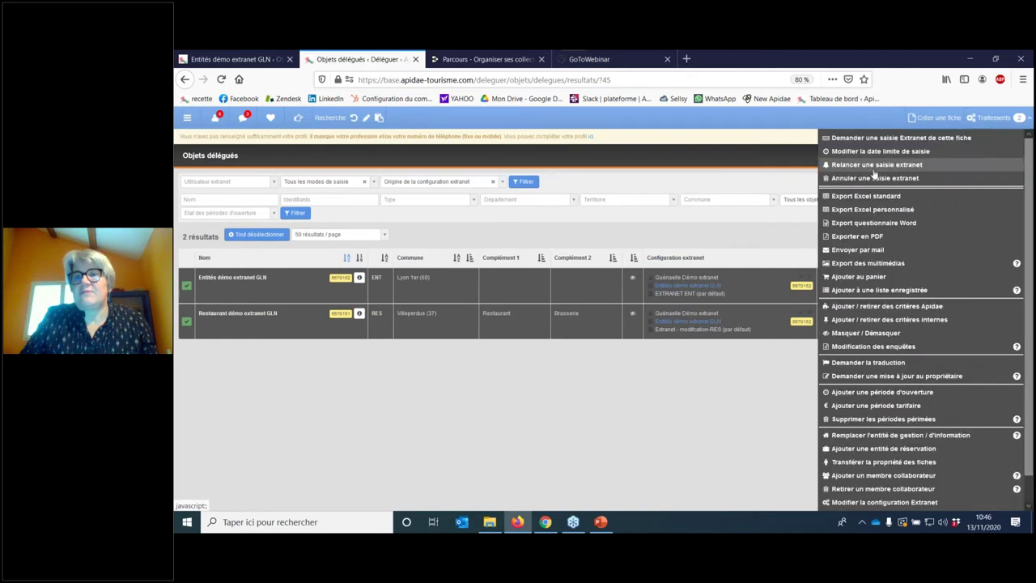
left_click(898, 133)
left_click(574, 219)
type("TEST")
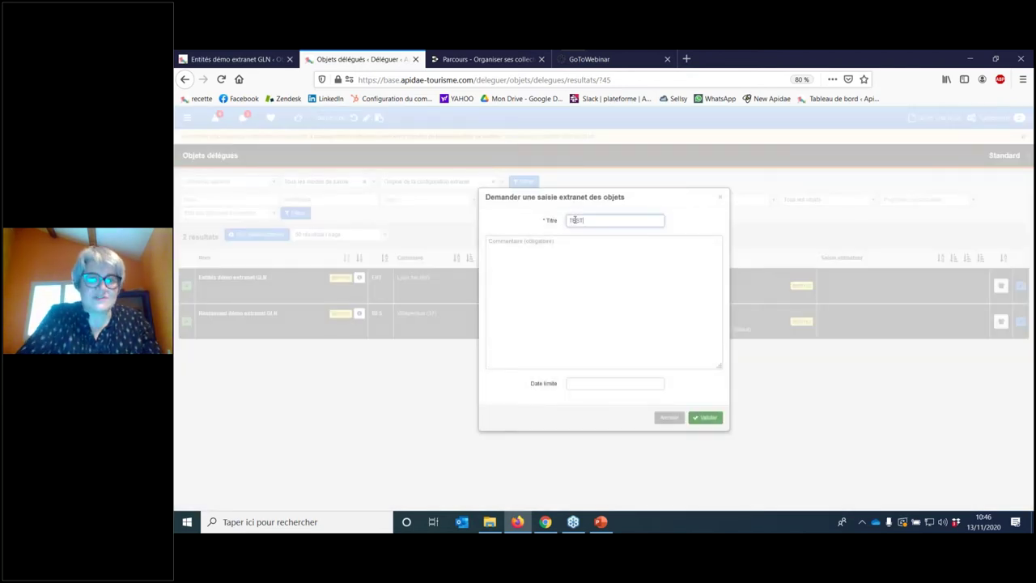
left_click(508, 243)
type("DEMP")
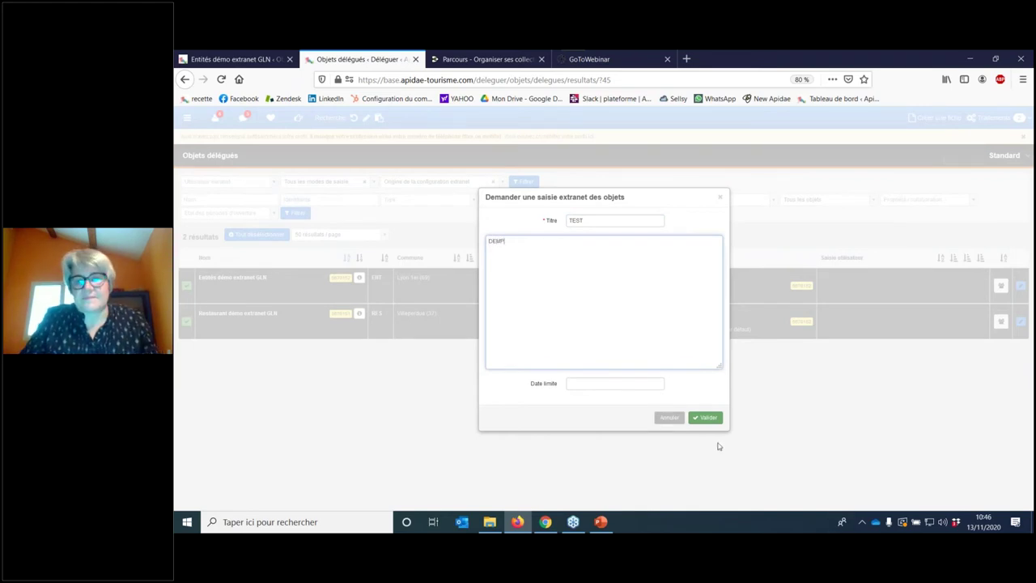
left_click(715, 424)
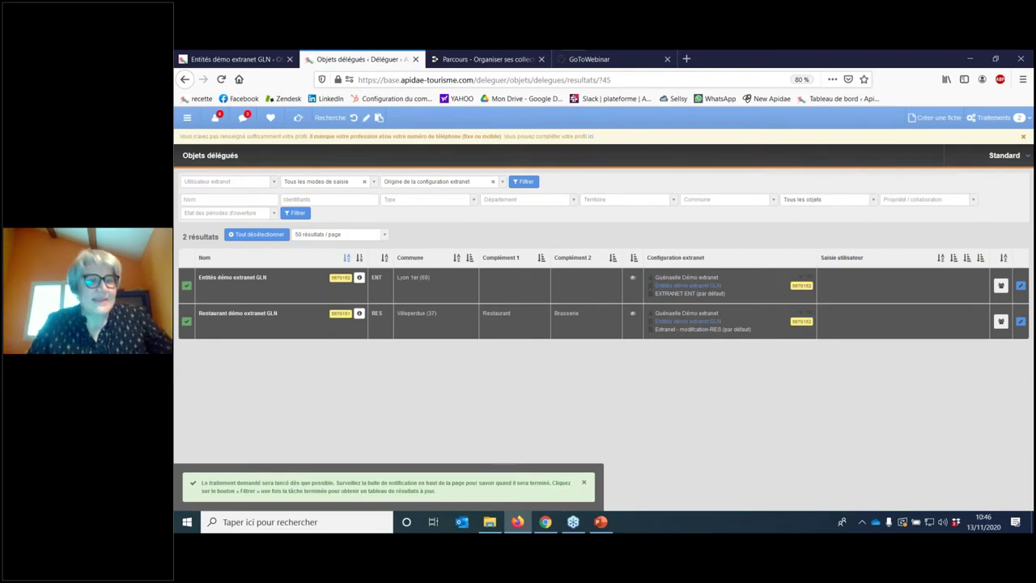
Step: Open the "Saisies envoyées" list in the delegation follow-up to review the requests sent to the extranet user
left_click(186, 120)
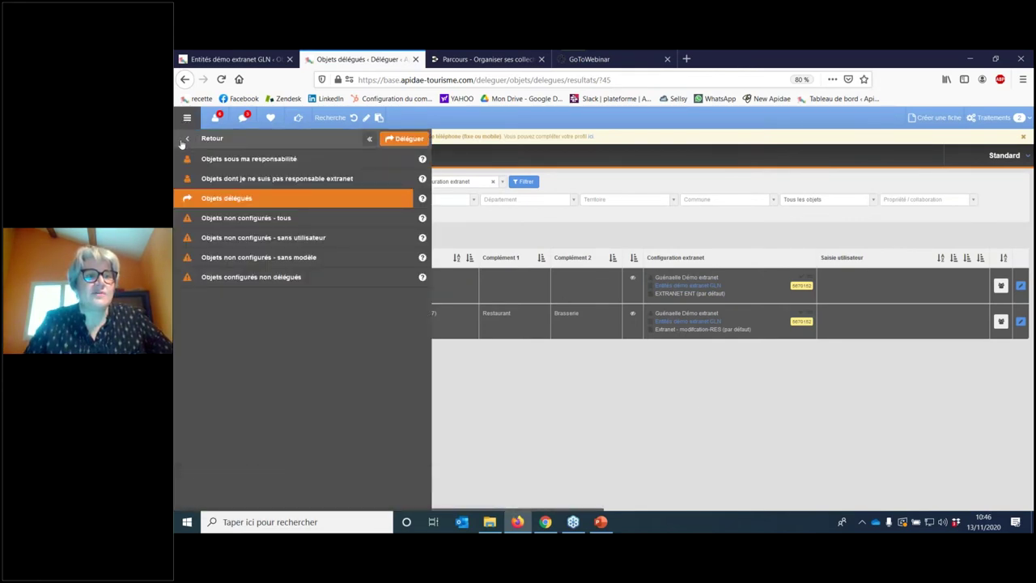
left_click(183, 141)
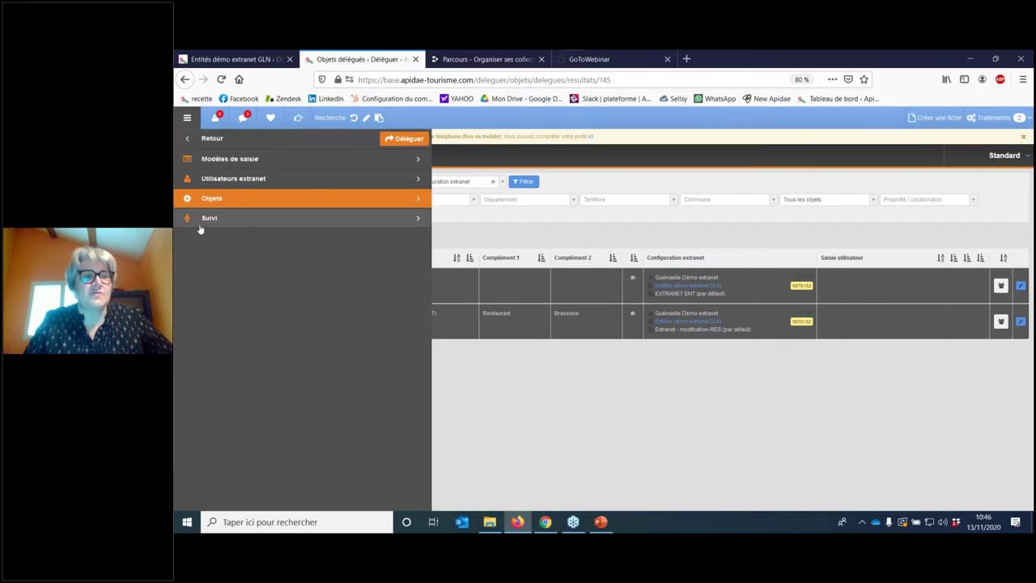
left_click(204, 220)
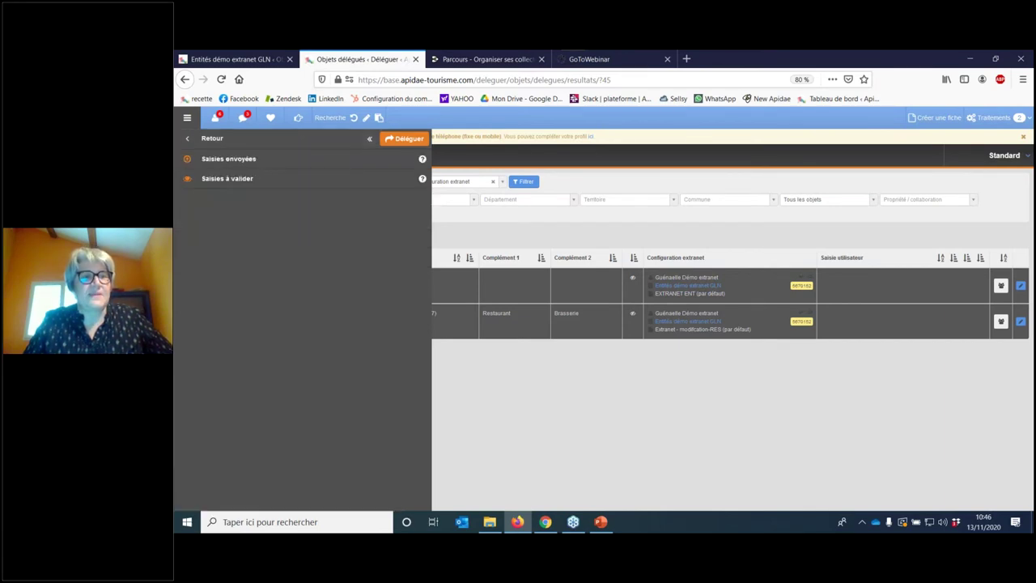
left_click(231, 160)
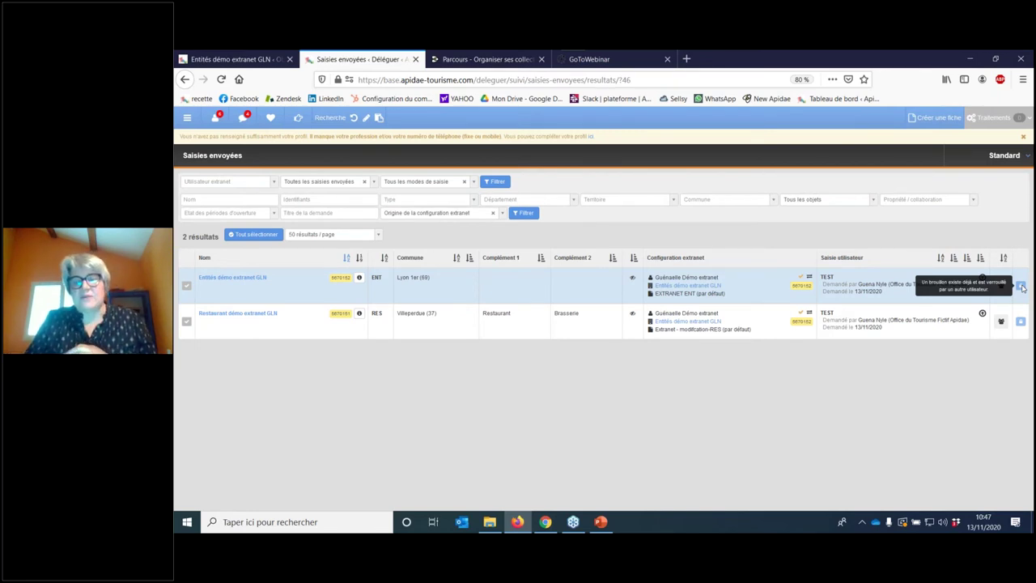
Step: Switch to the PowerPoint presentation, start the slideshow from the sponsorship e-mail slide and advance to the "Etape 4" slide
left_click(600, 523)
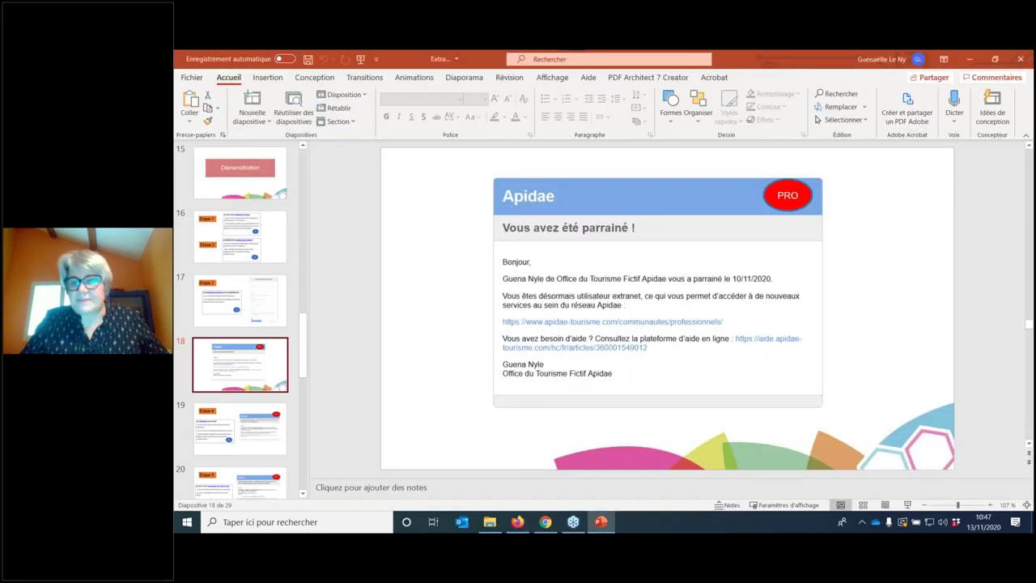
left_click(908, 505)
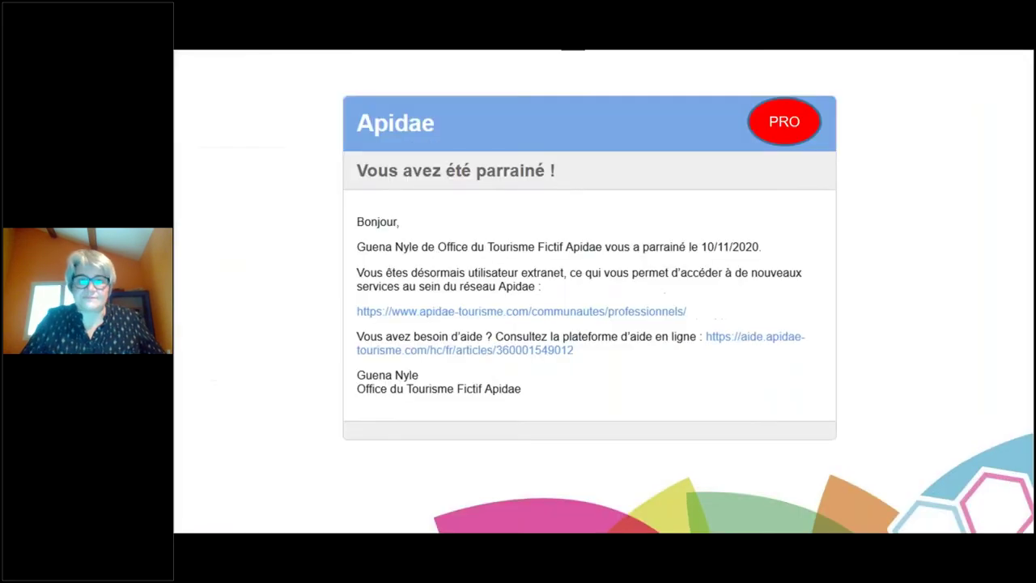
key("Right")
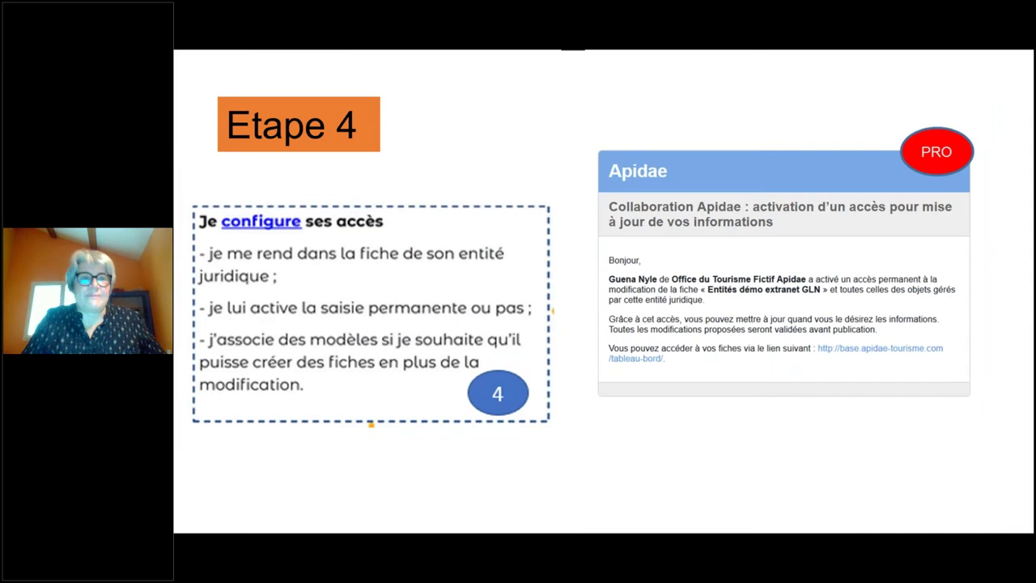
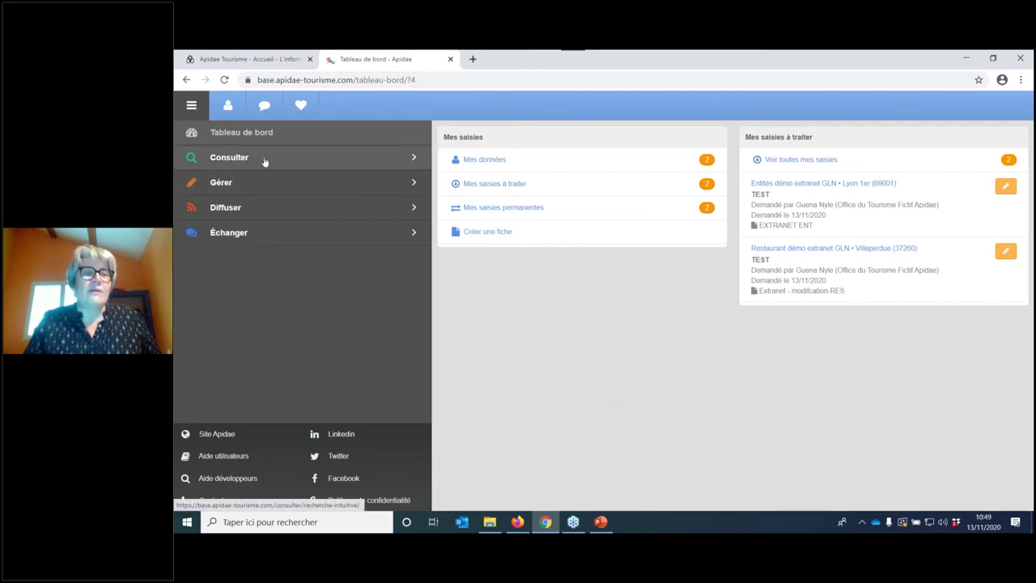
left_click(263, 158)
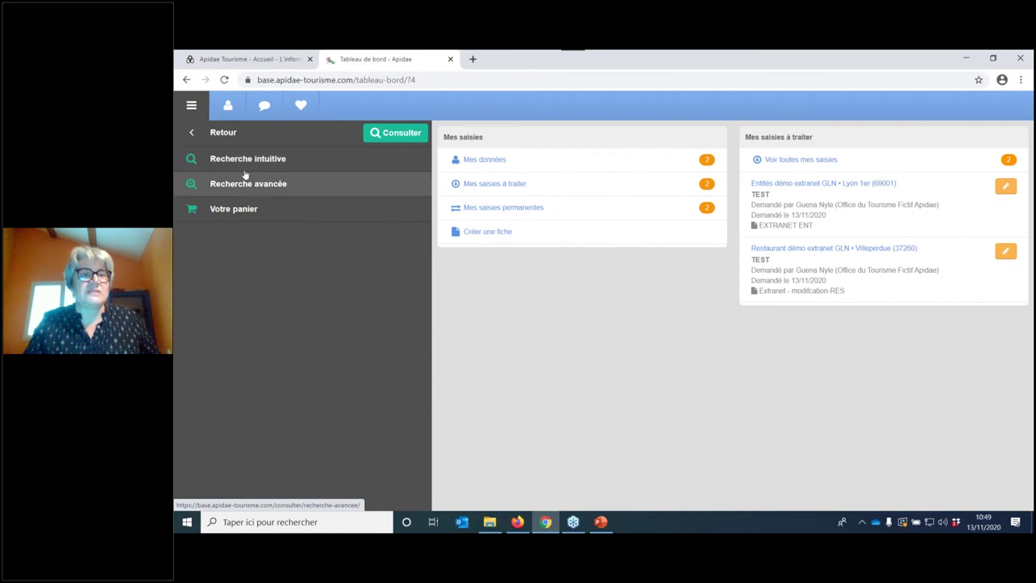
left_click(183, 139)
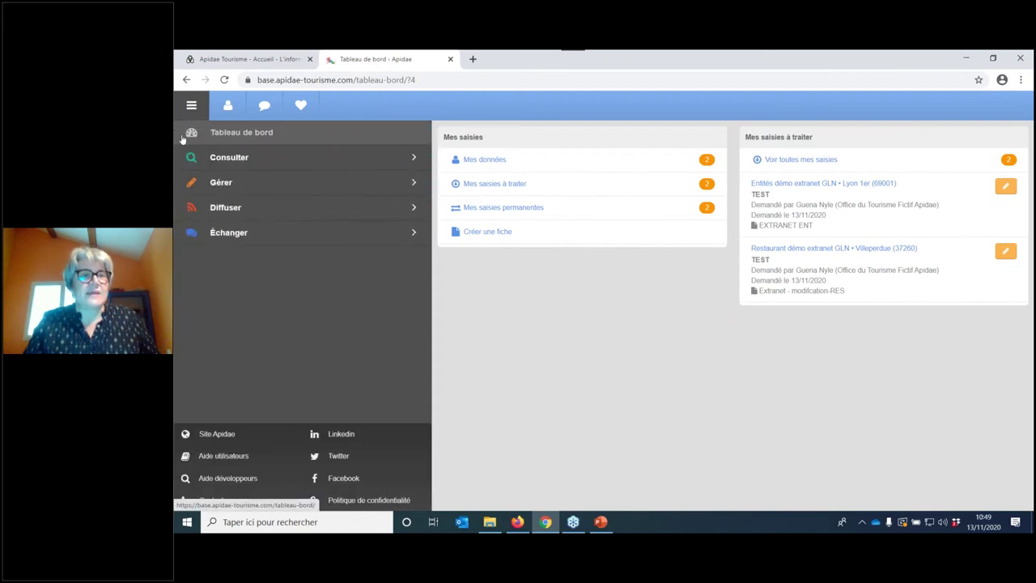
left_click(236, 186)
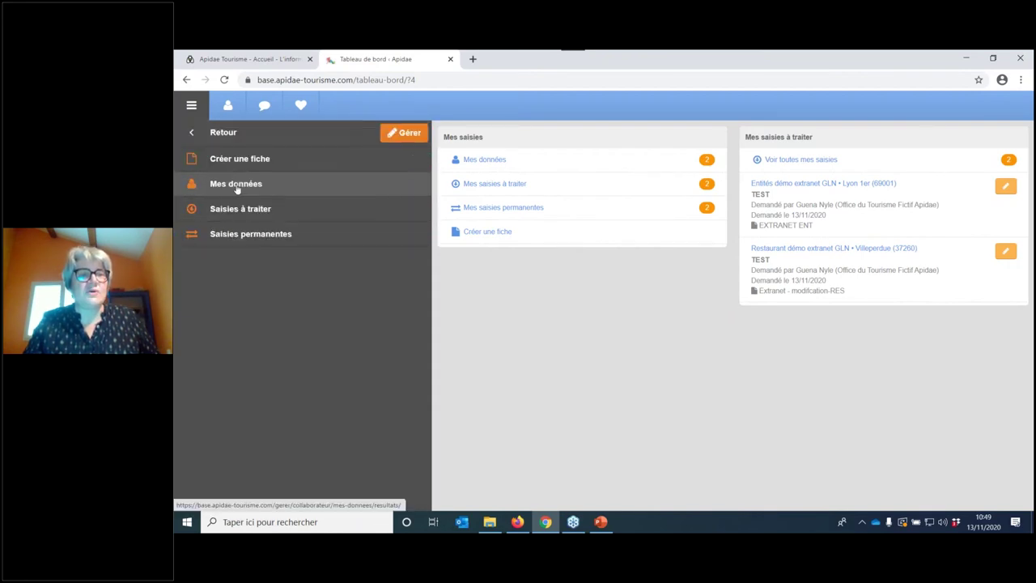
left_click(190, 134)
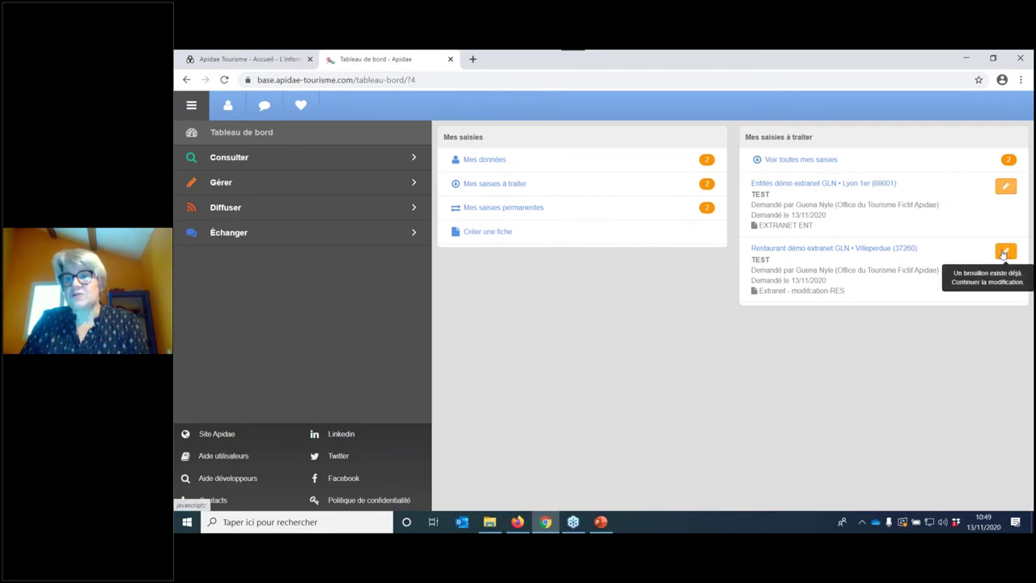
left_click(273, 184)
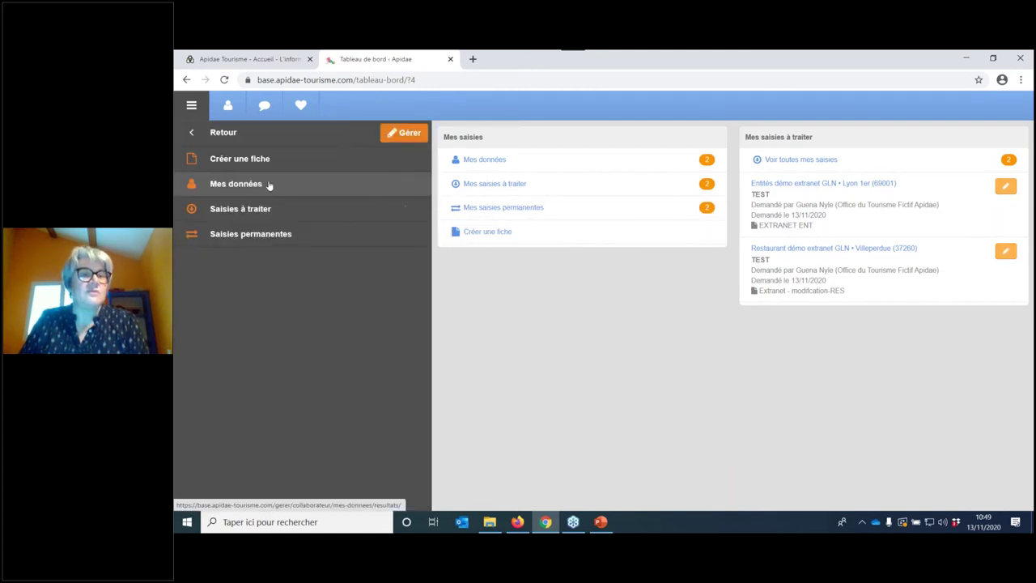
Step: Open the "Entités démo extranet GLN" draft for modification from the extranet user's entries to process
left_click(1007, 187)
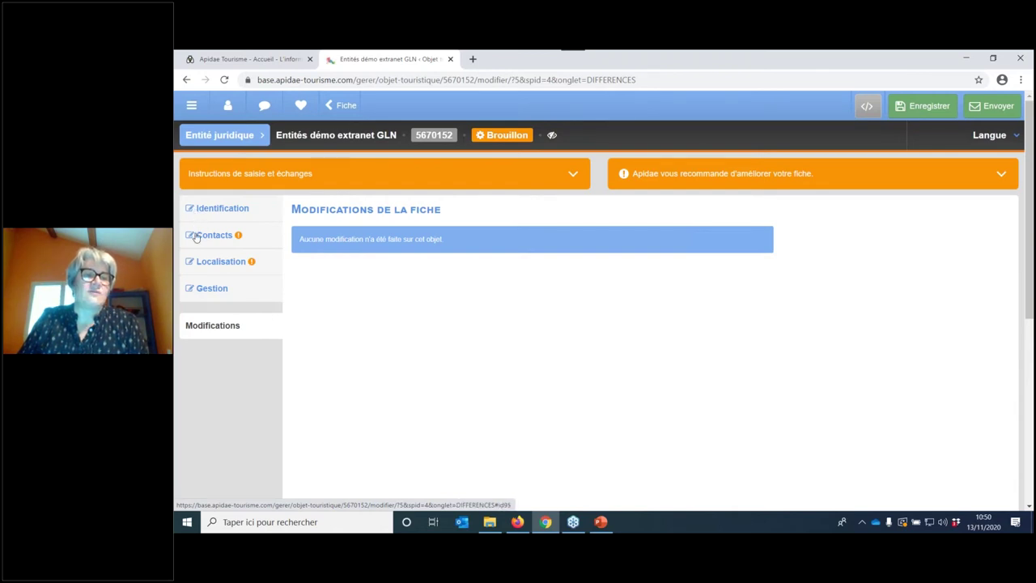
Step: Open the legal entity's Identification section and review its name, address and communication fields
left_click(196, 237)
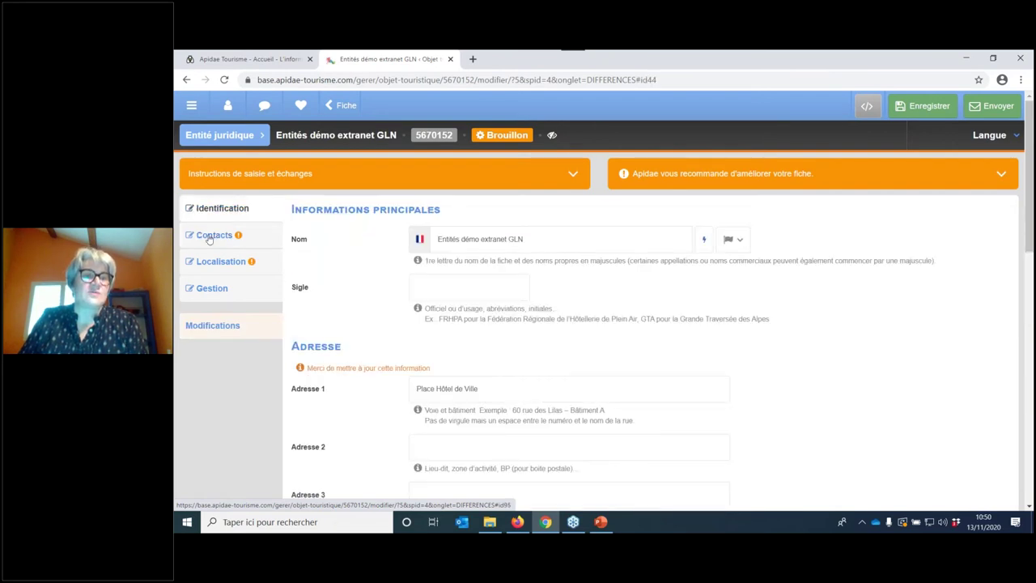
left_click(209, 236)
left_click(224, 210)
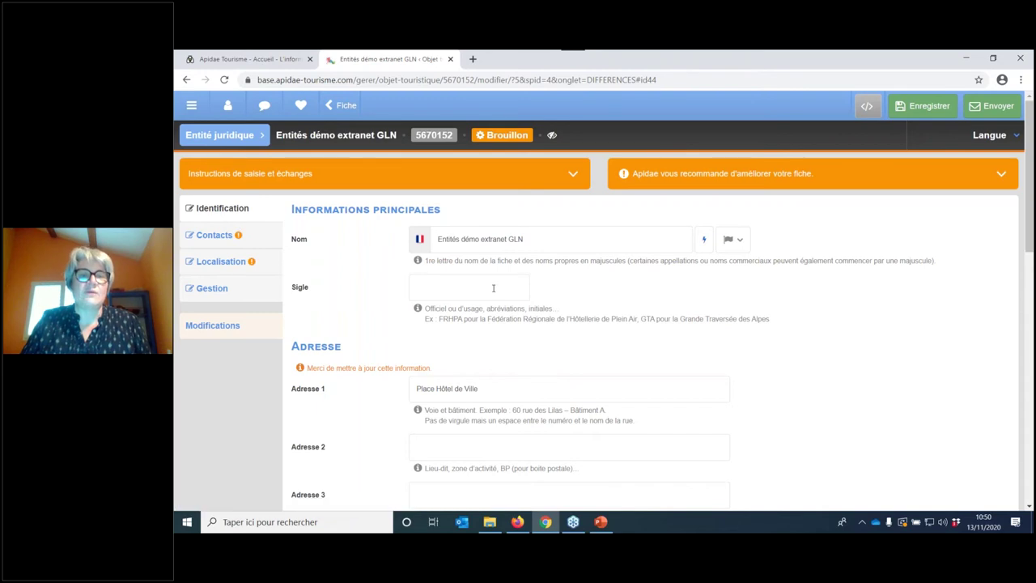
scroll(487, 296, "down", 1)
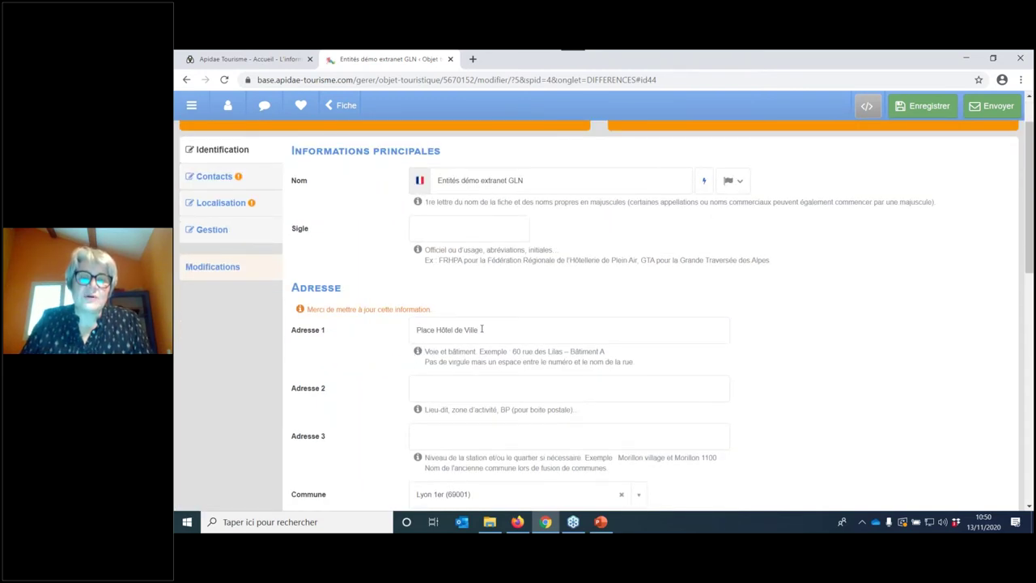
scroll(482, 328, "up", 1)
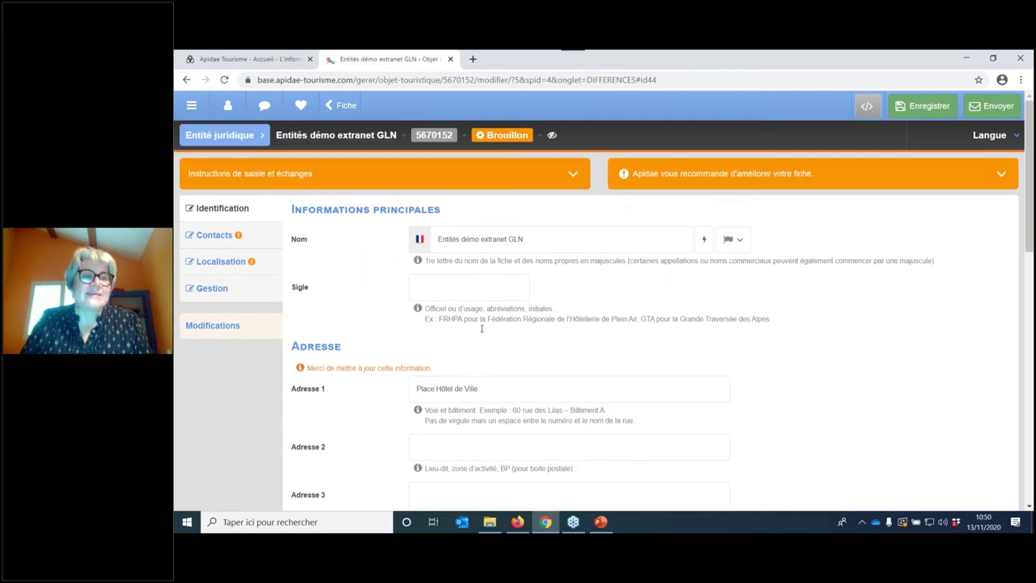
scroll(448, 364, "down", 2)
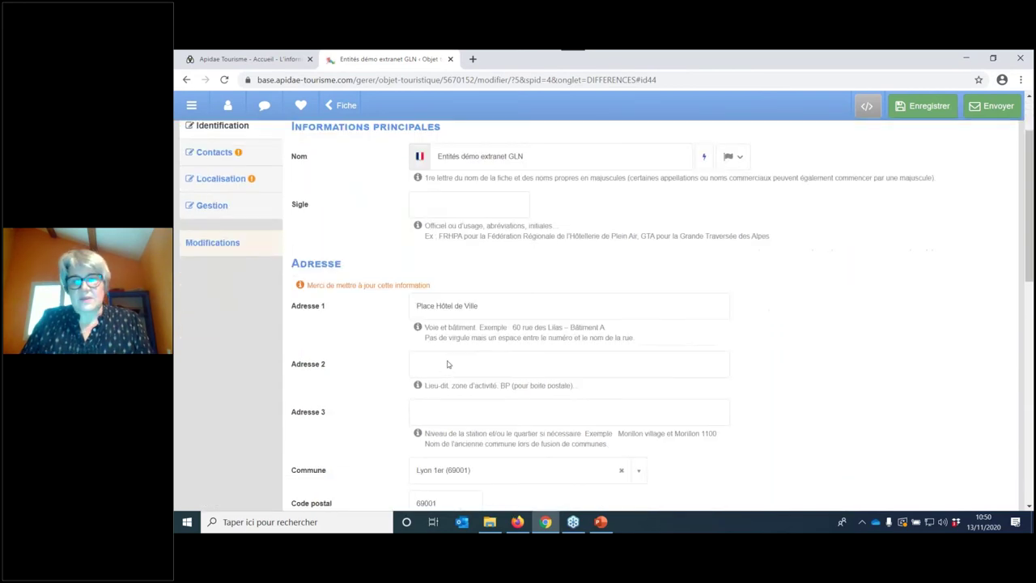
scroll(447, 364, "down", 4)
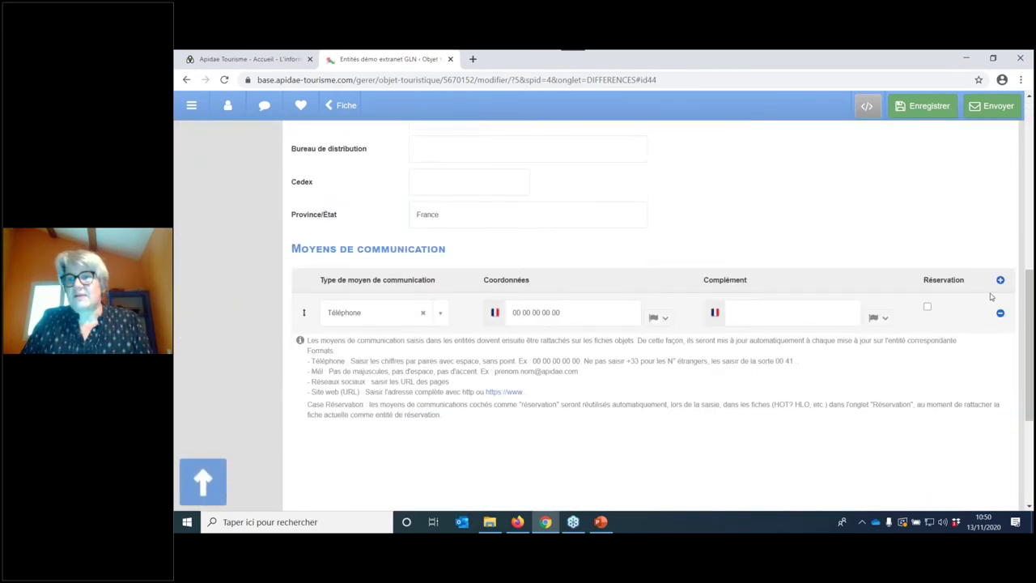
Step: Add a Mél entry to the entity's means of communication and fill in the contact's e-mail
left_click(1001, 279)
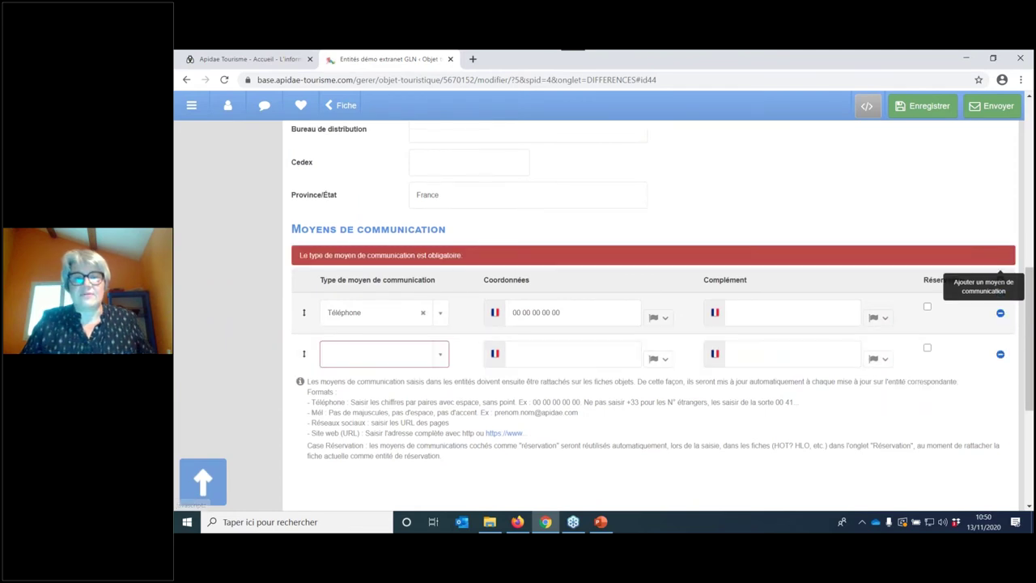
left_click(437, 359)
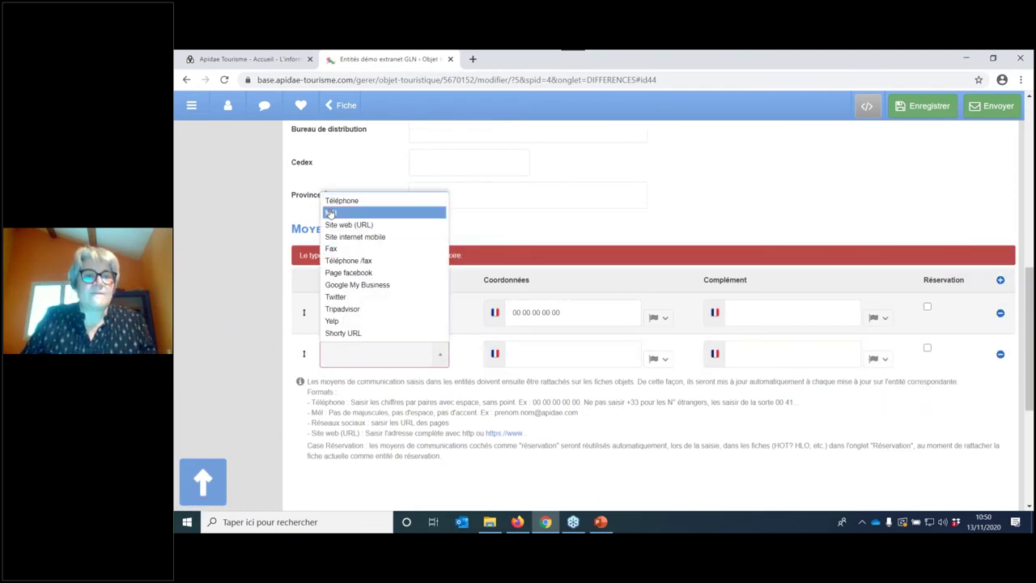
left_click(330, 213)
left_click(519, 345)
type("APIDAE@")
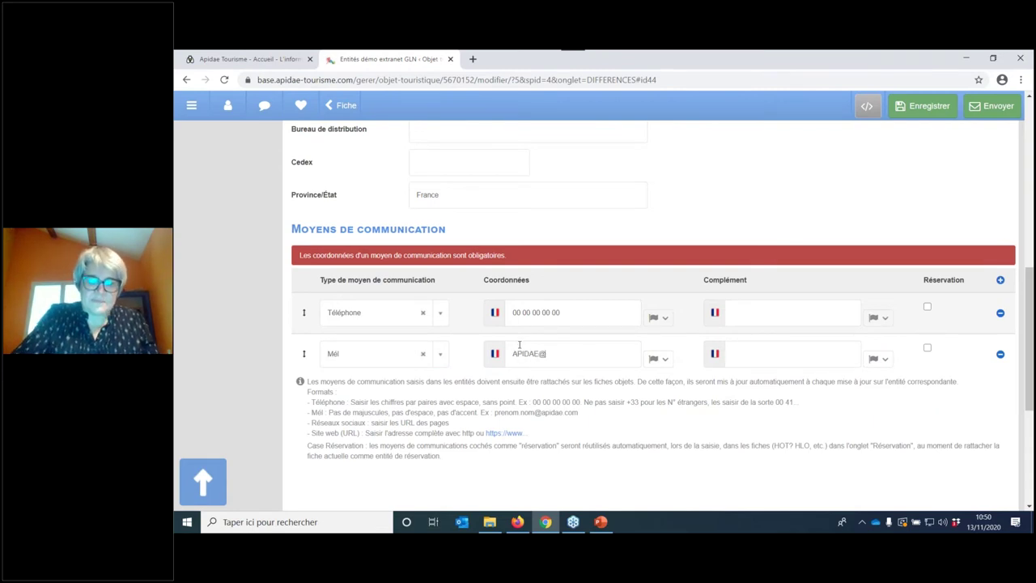
type("APIDAE")
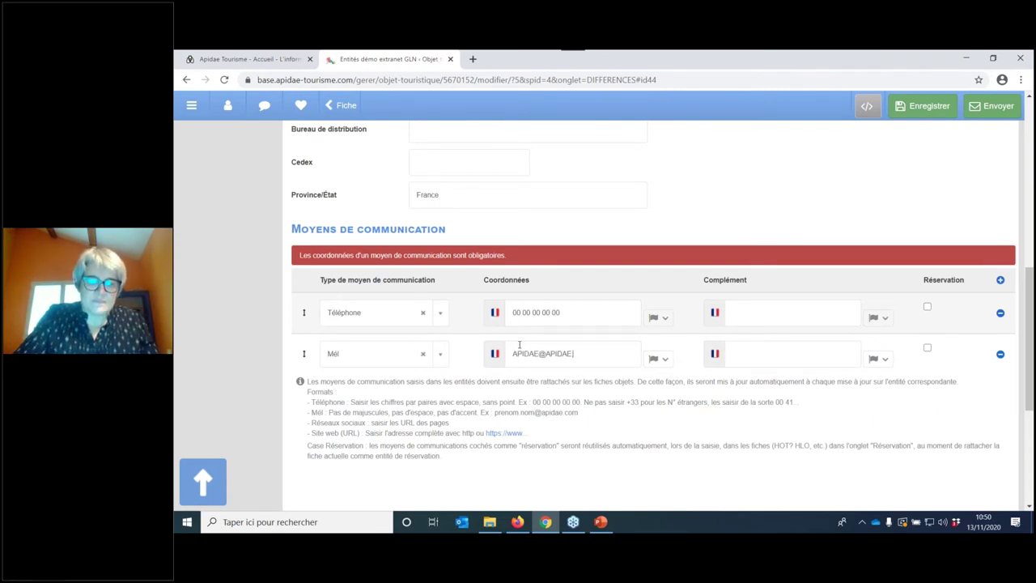
key("BackSpace")
key("BackSpace")
key("BackSpace")
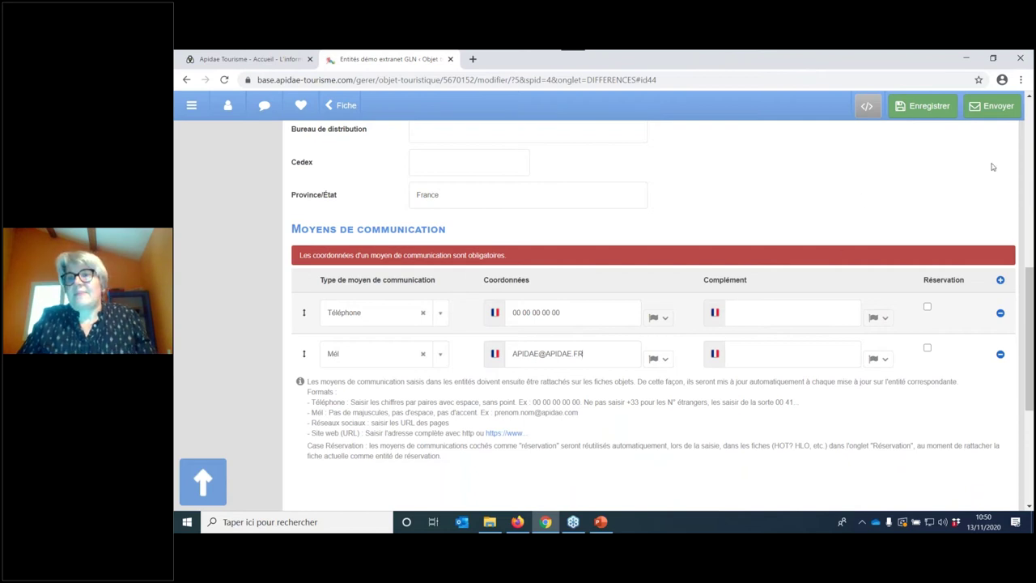
Step: Send the legal entity's modification proposal despite the improvement recommendations and dismiss the notification
scroll(547, 354, "up", 6)
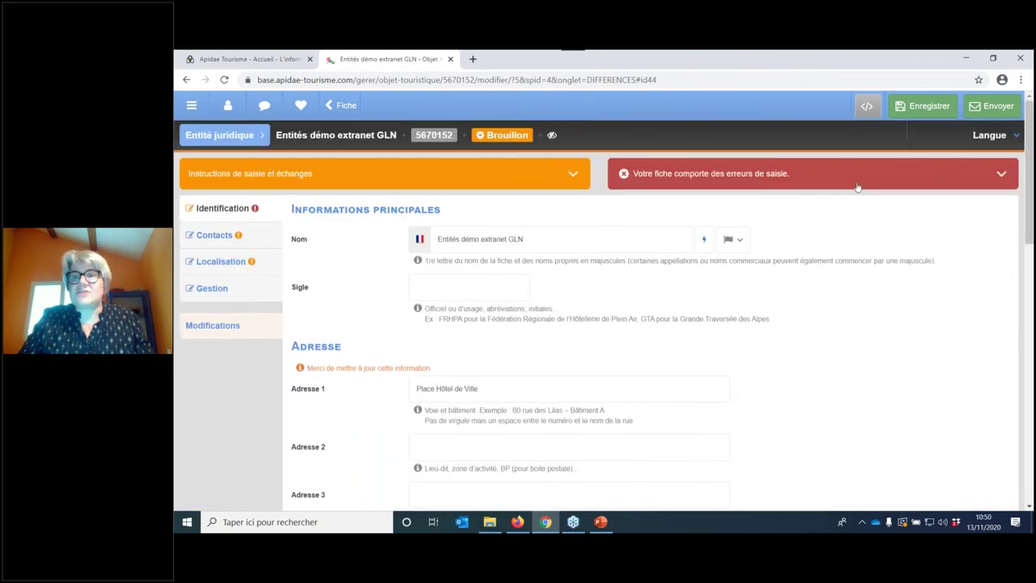
left_click(994, 107)
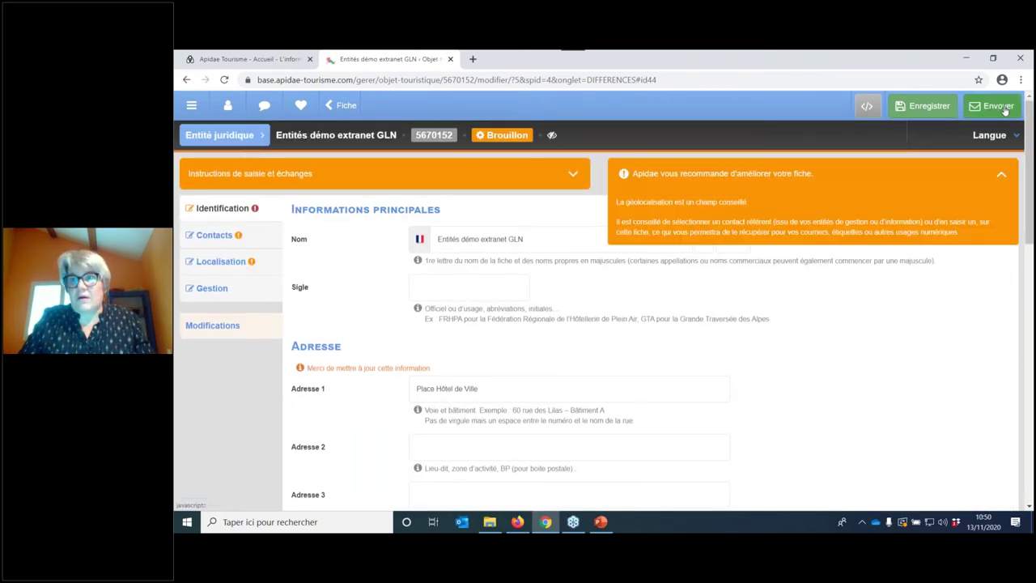
left_click(1002, 108)
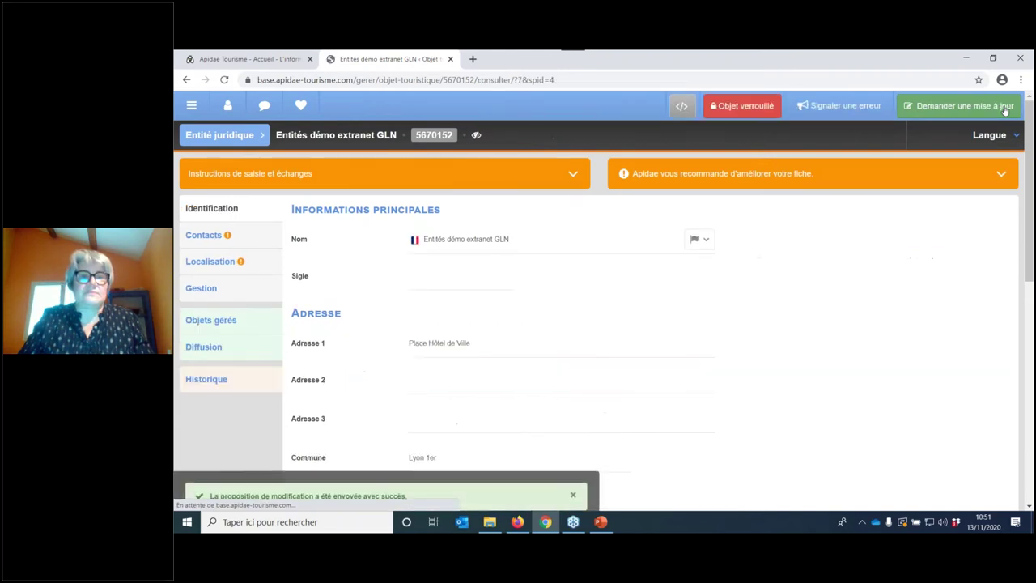
left_click(575, 485)
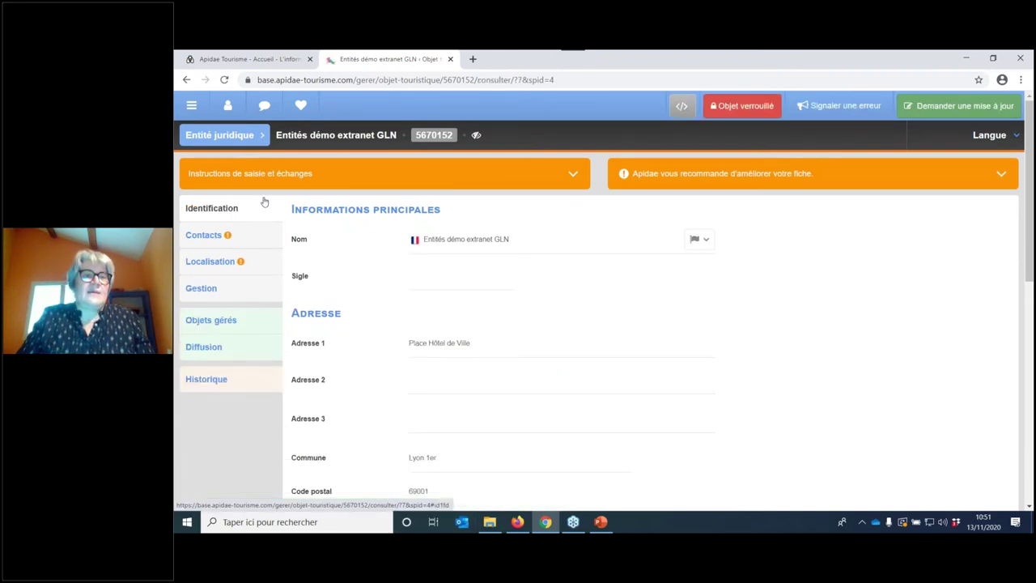
Step: Return to the dashboard and continue the existing draft for Restaurant démo extranet GLN
left_click(191, 105)
left_click(232, 141)
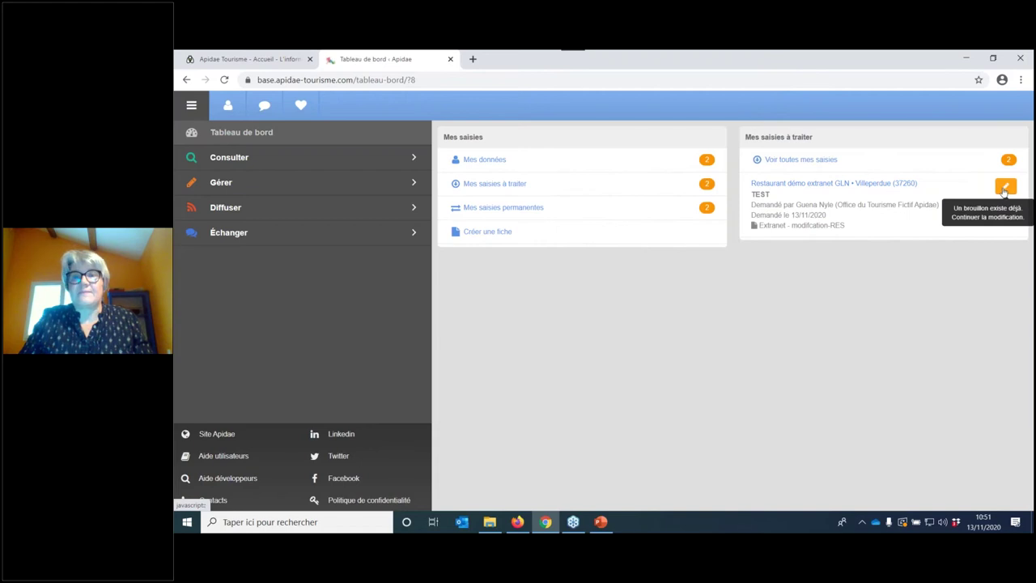
left_click(1005, 185)
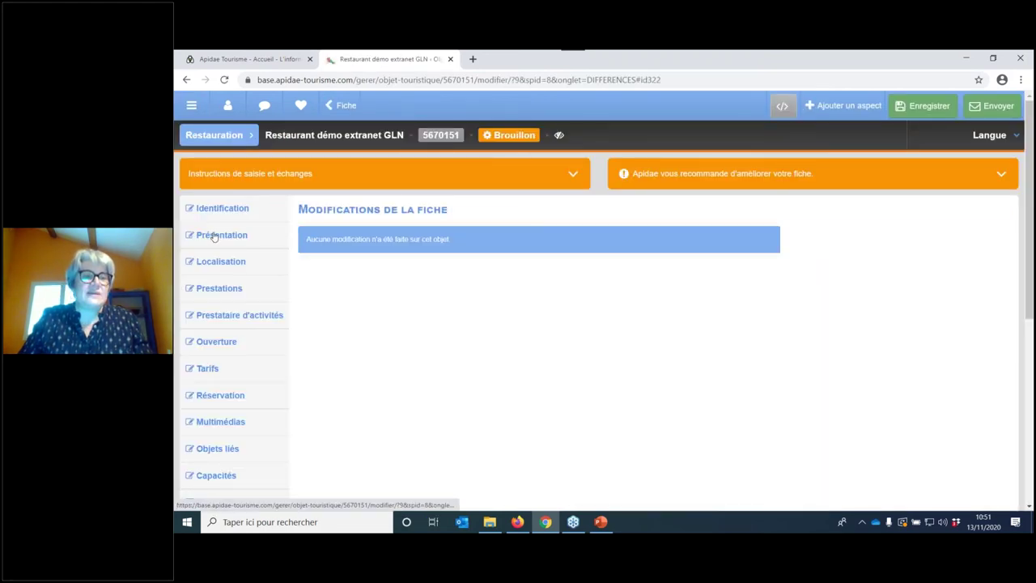
Step: Look through the restaurant draft's Présentation, Localisation, Prestations and Tarifs sections, including the list of available services
left_click(213, 235)
left_click(217, 266)
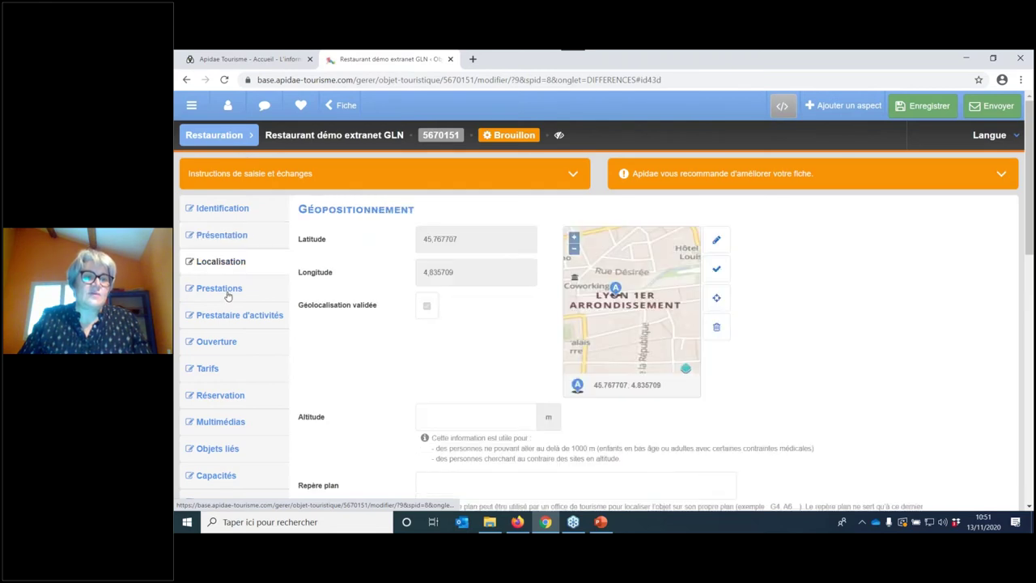
left_click(225, 292)
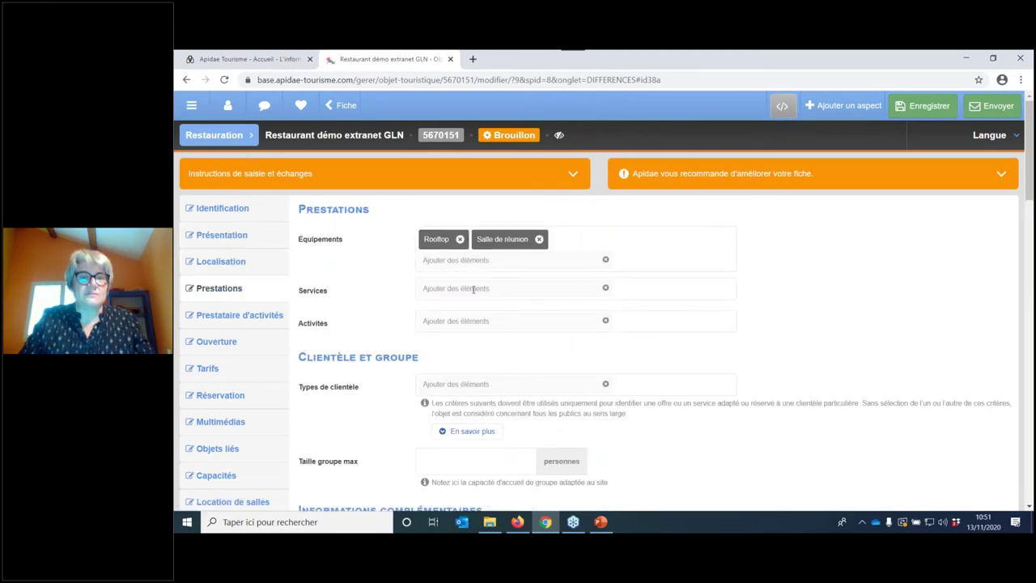
left_click(473, 289)
scroll(474, 289, "down", 2)
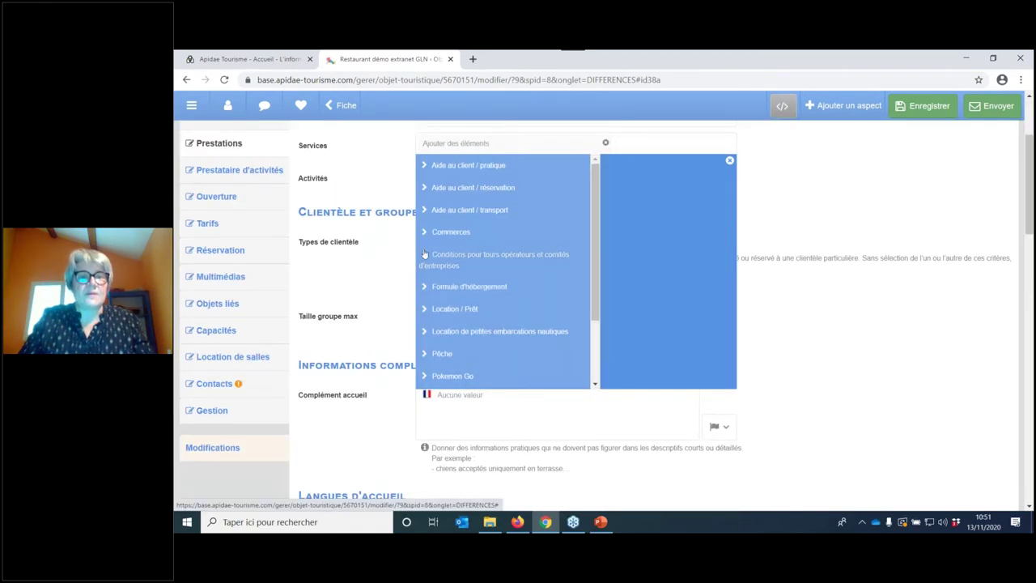
left_click(209, 228)
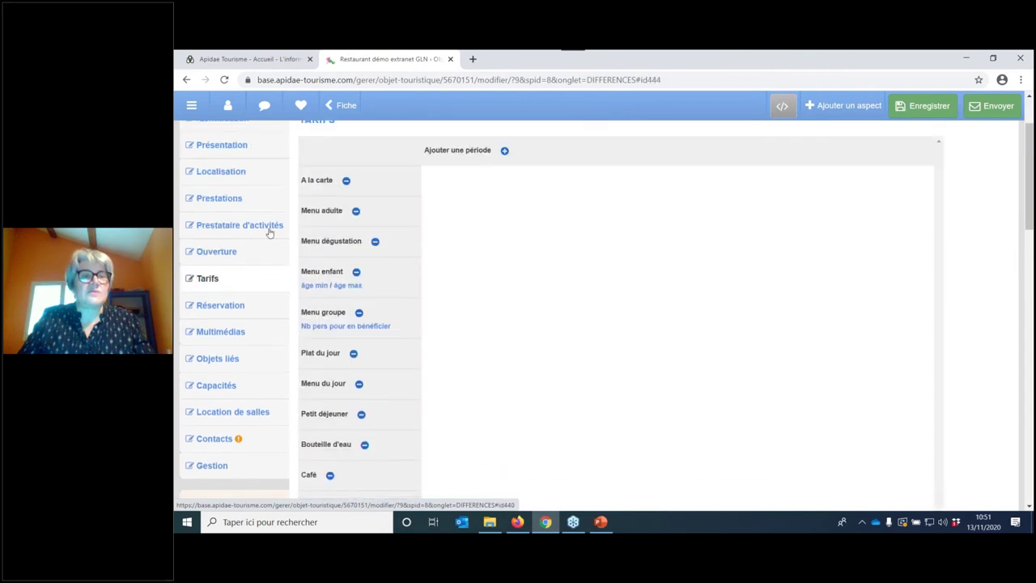
Step: In the Présentation section, add Bistrot de Pays®, Chaîne des rôtisseurs, Charte de la bouillabaisse and Club Cuisinier as chains, labels and networks
left_click(222, 235)
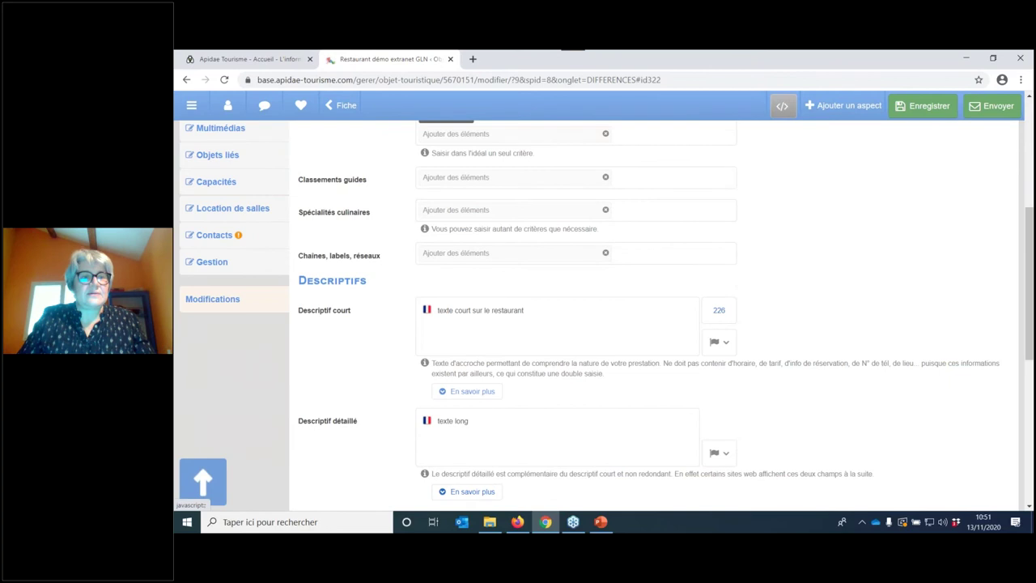
left_click(447, 254)
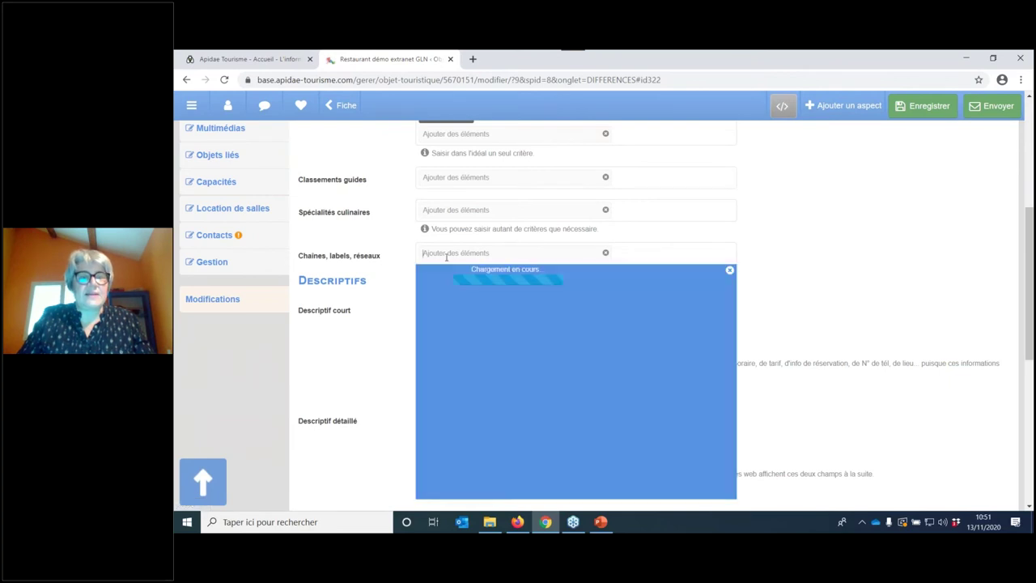
scroll(453, 307, "down", 2)
left_click(459, 288)
left_click(459, 310)
left_click(473, 332)
left_click(486, 354)
left_click(916, 316)
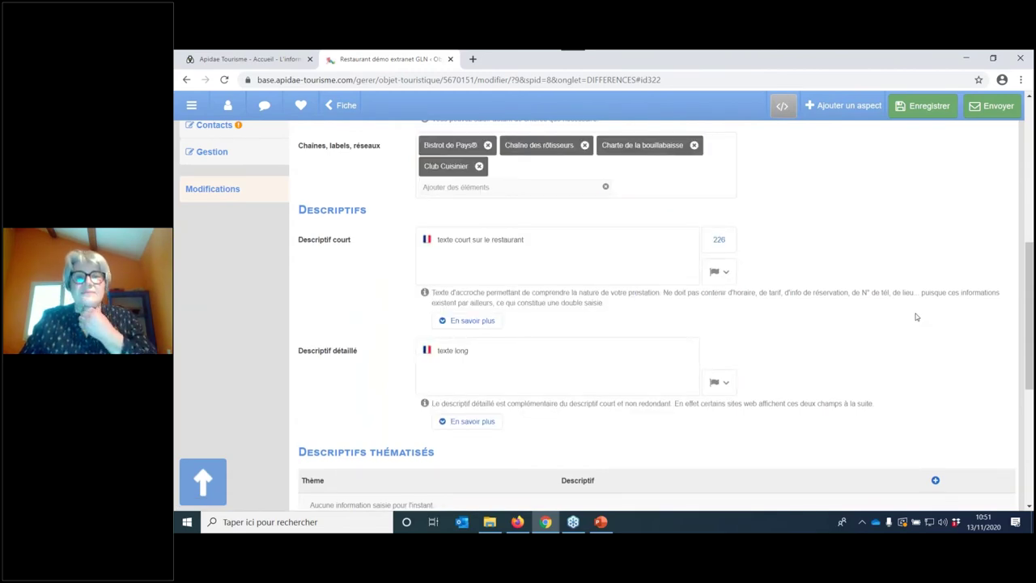
Step: Send the restaurant record's modification proposal despite the improvement recommendations
scroll(915, 312, "up", 3)
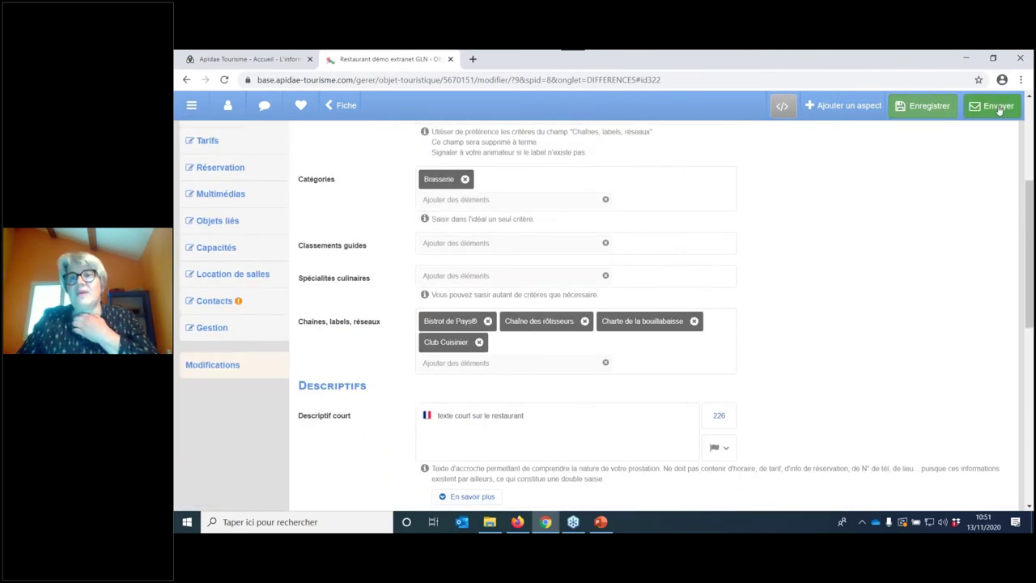
left_click(996, 106)
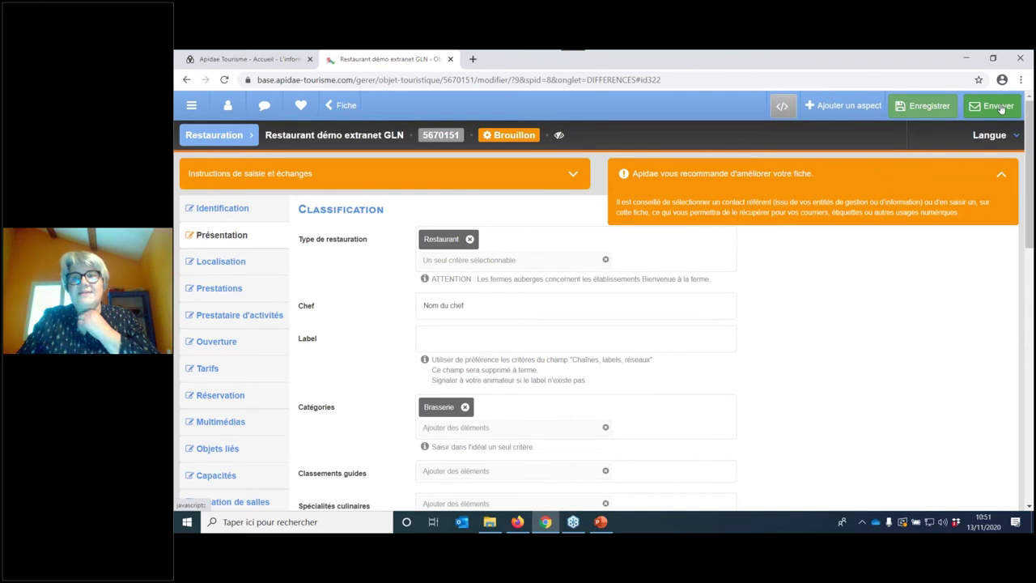
left_click(1001, 108)
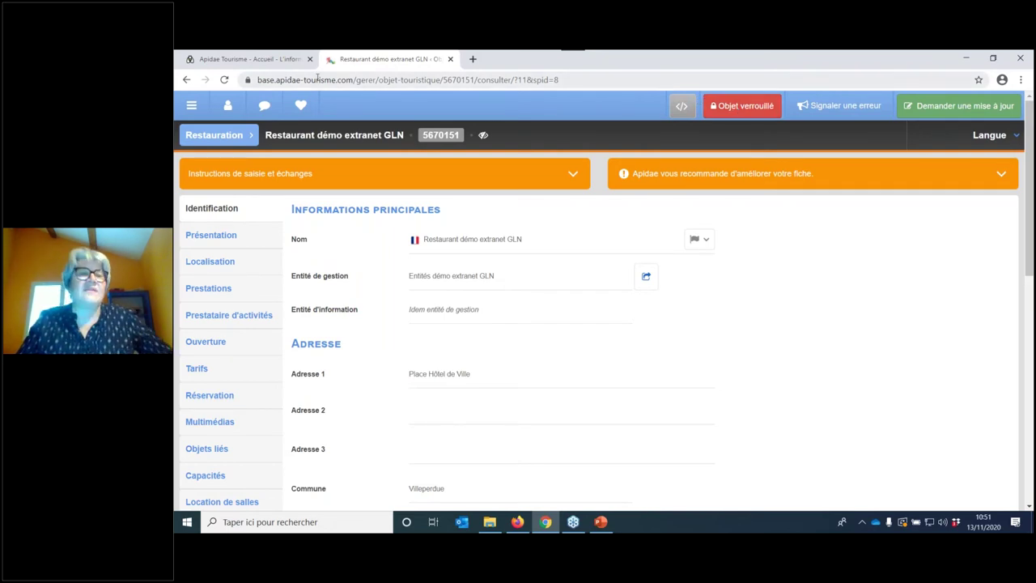
Step: Go back to the dashboard and start creating a new record
left_click(192, 106)
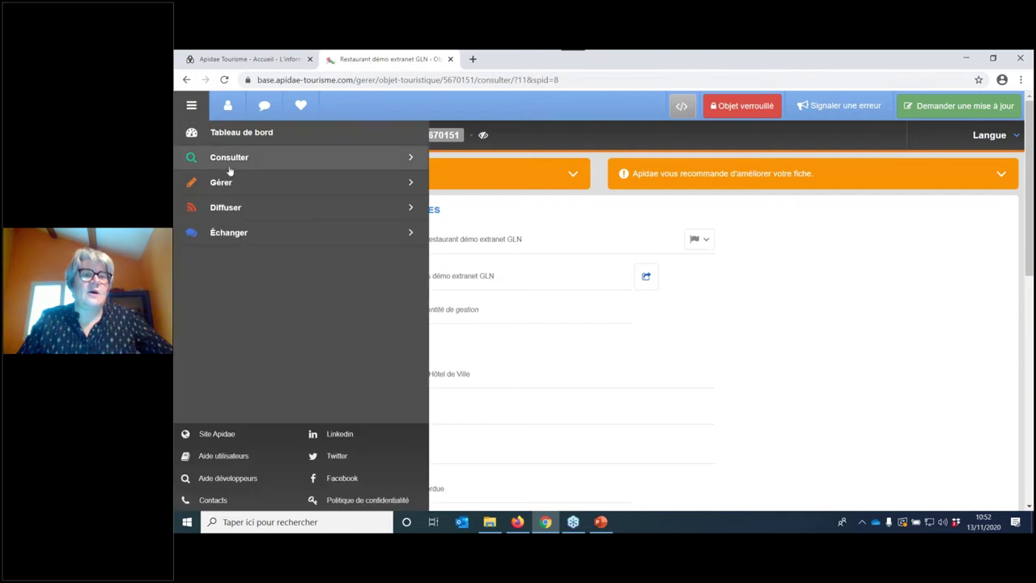
left_click(230, 133)
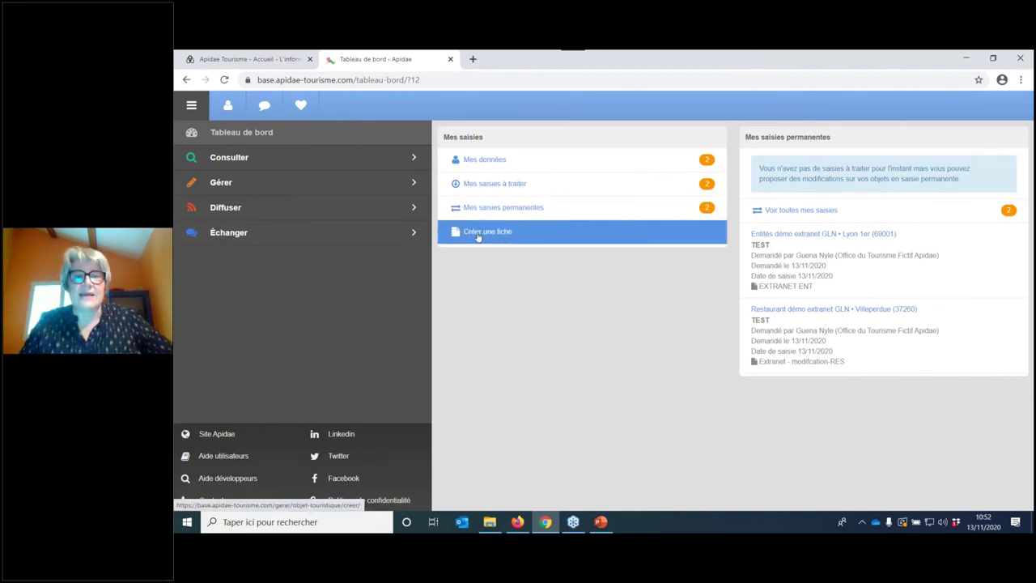
left_click(275, 187)
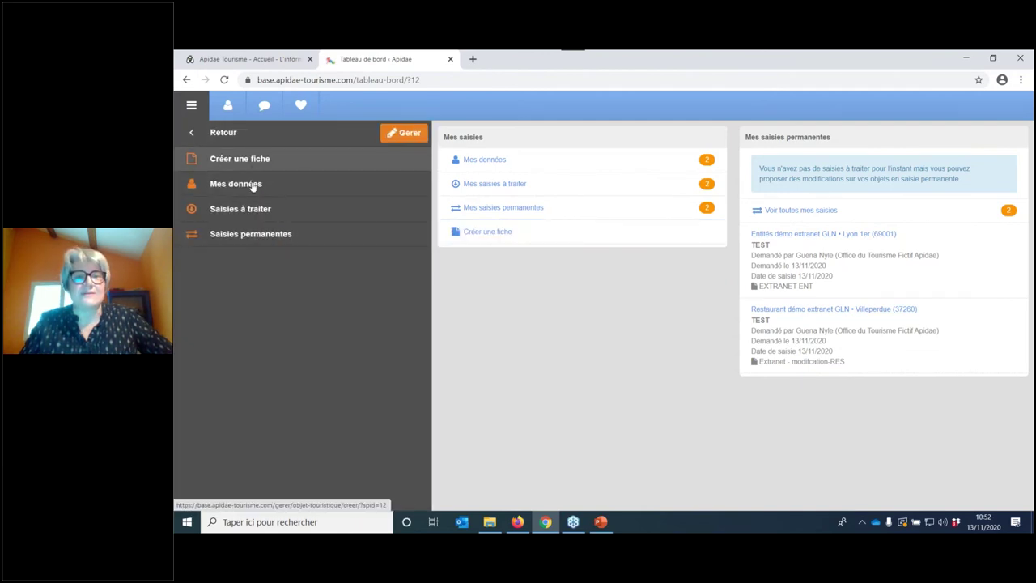
left_click(473, 234)
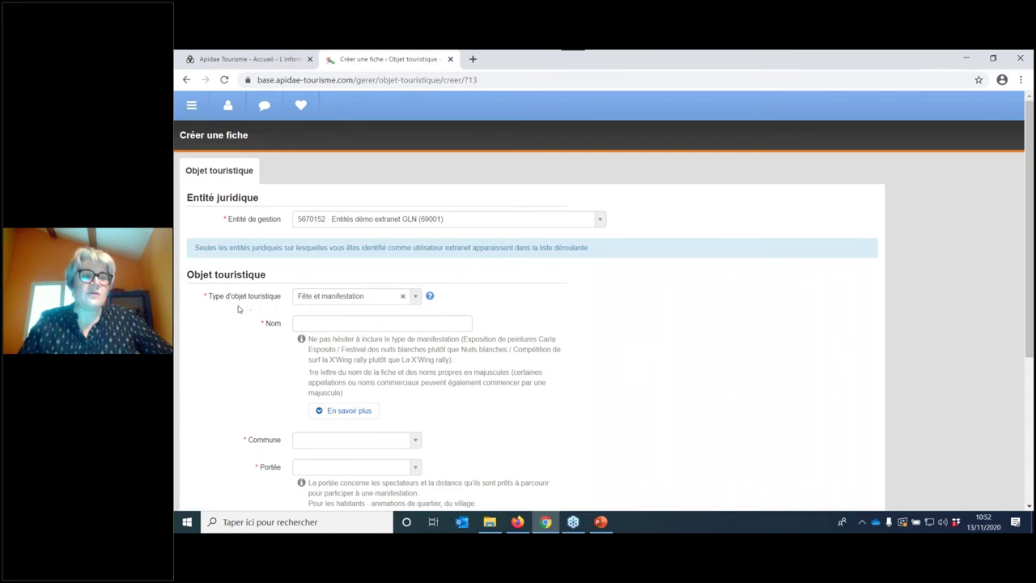
Step: Set the new record's type to Fête et manifestation and name it TEST
left_click(416, 298)
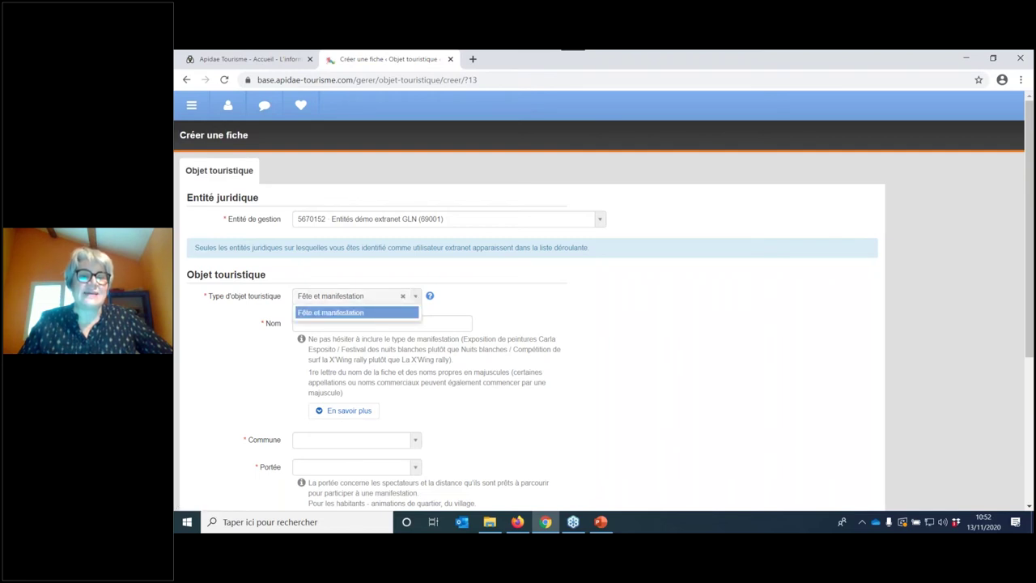
left_click(357, 312)
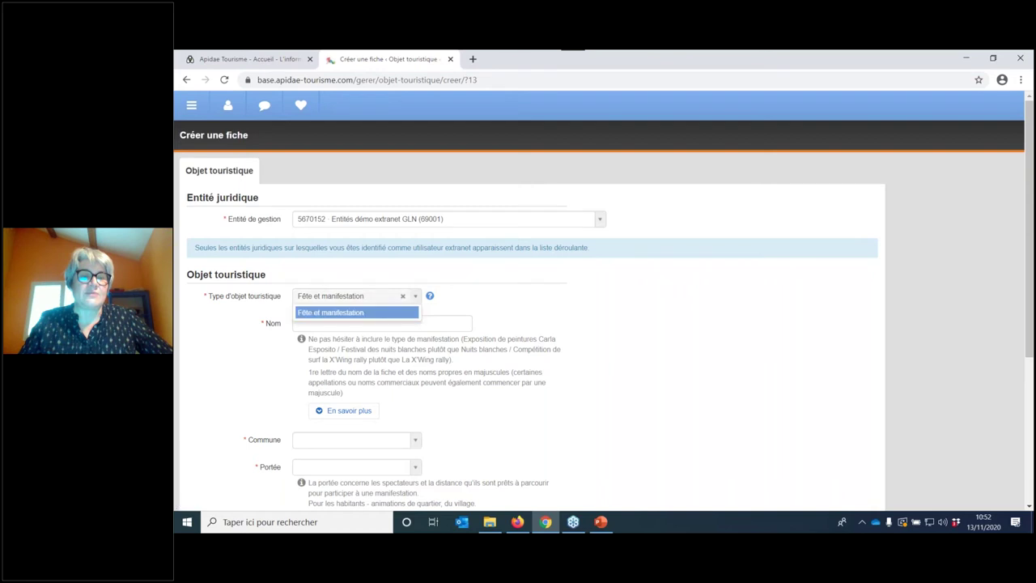
left_click(359, 319)
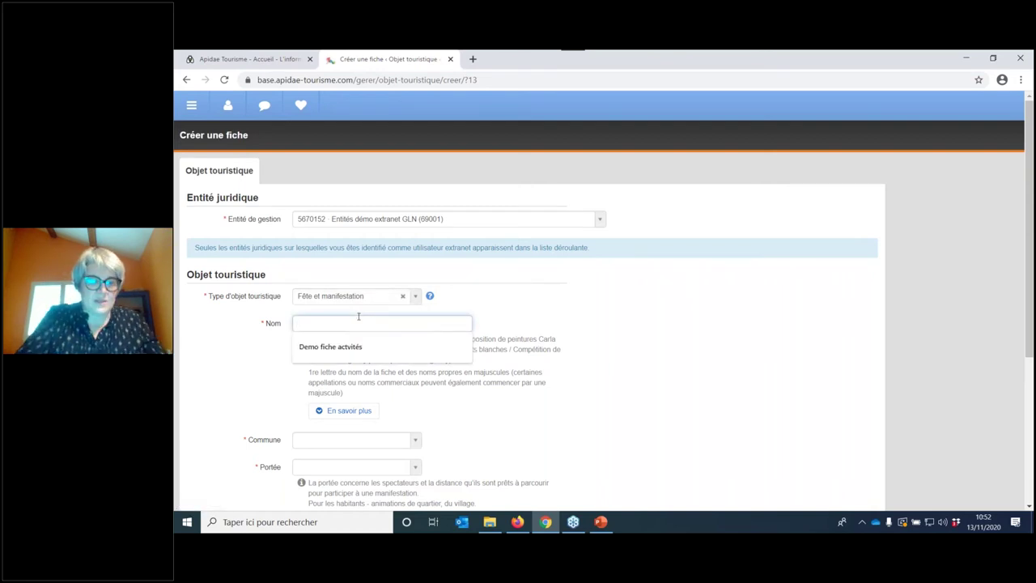
type("TETS")
key("BackSpace")
key("BackSpace")
key("BackSpace")
type("ES")
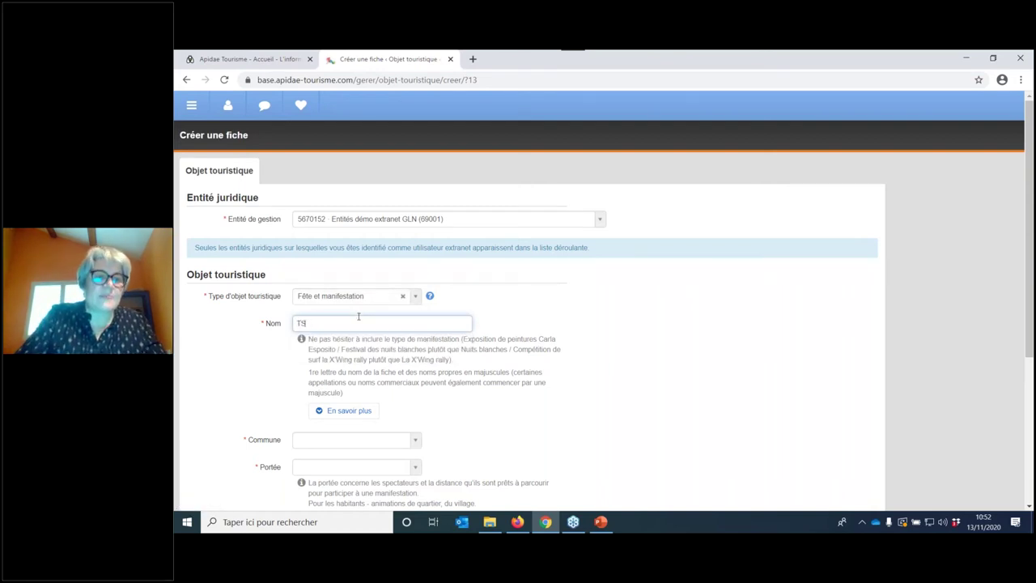
type("EST")
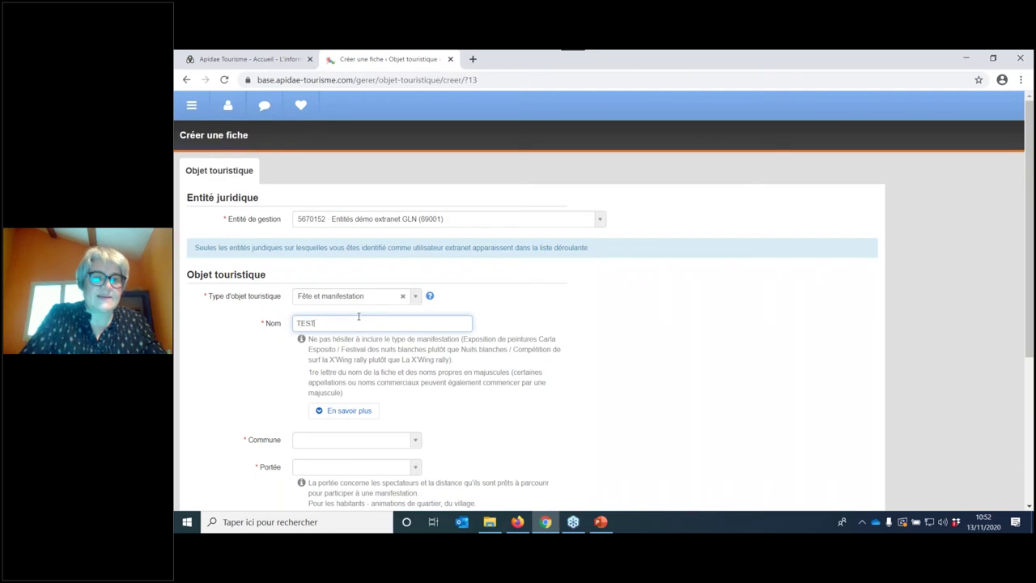
Step: Choose Villeperdue (37260) as the new record's commune and Internationale as its scope
left_click(383, 441)
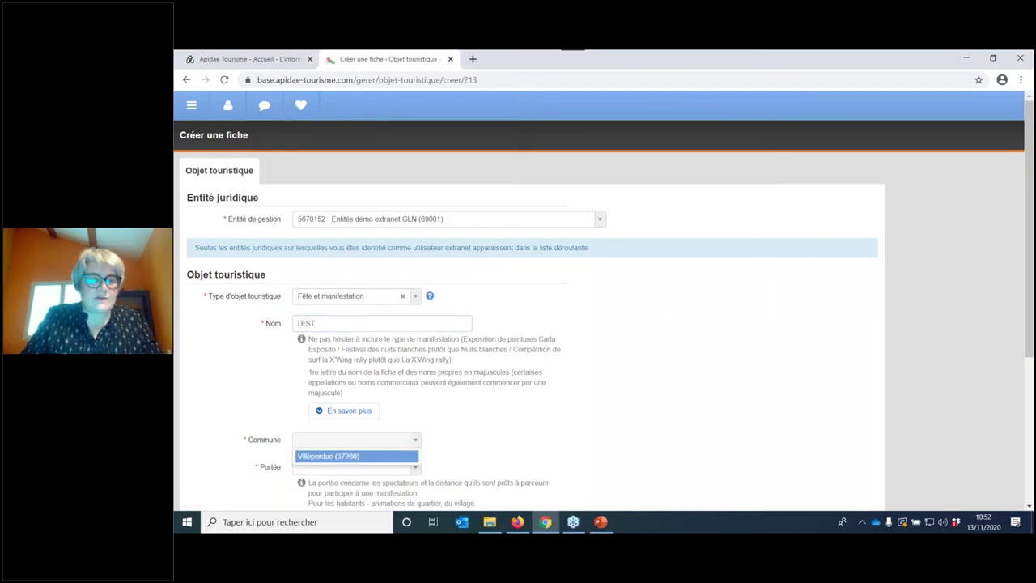
left_click(379, 458)
scroll(570, 408, "down", 2)
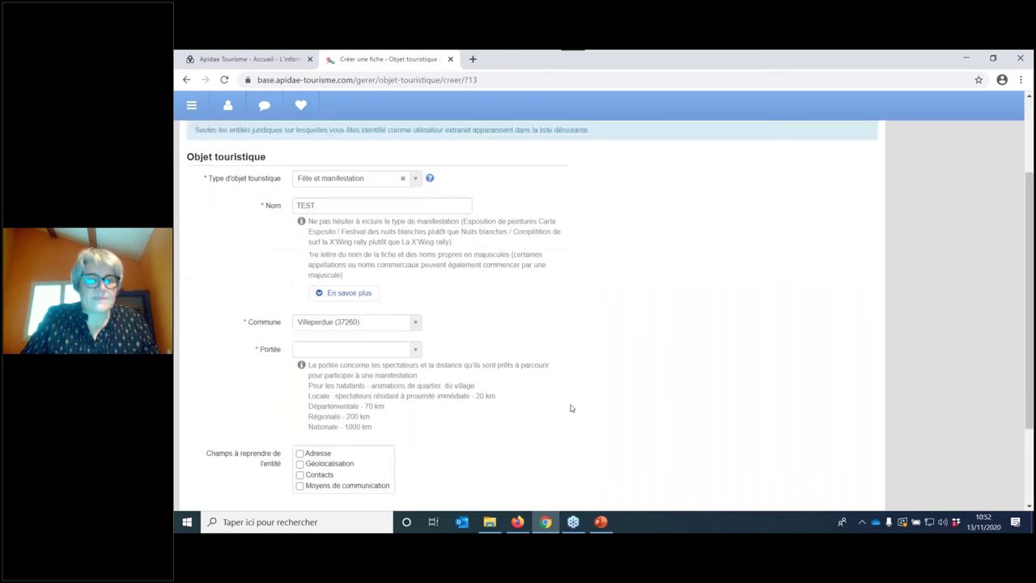
left_click(415, 350)
left_click(369, 386)
Step: Create the Fête et manifestation record, forcing its creation despite the similar existing records
scroll(556, 416, "down", 2)
left_click(370, 420)
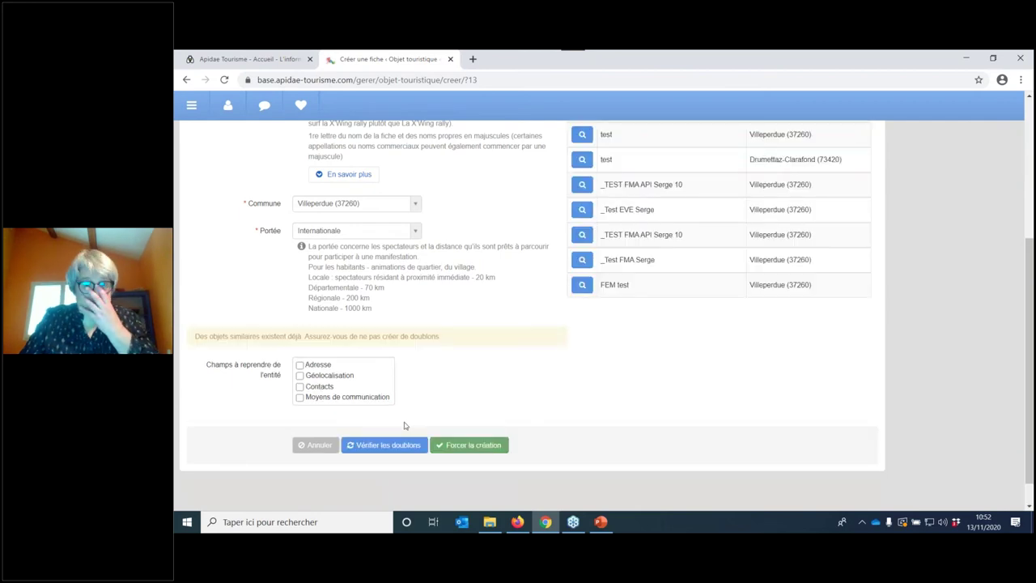
left_click(484, 445)
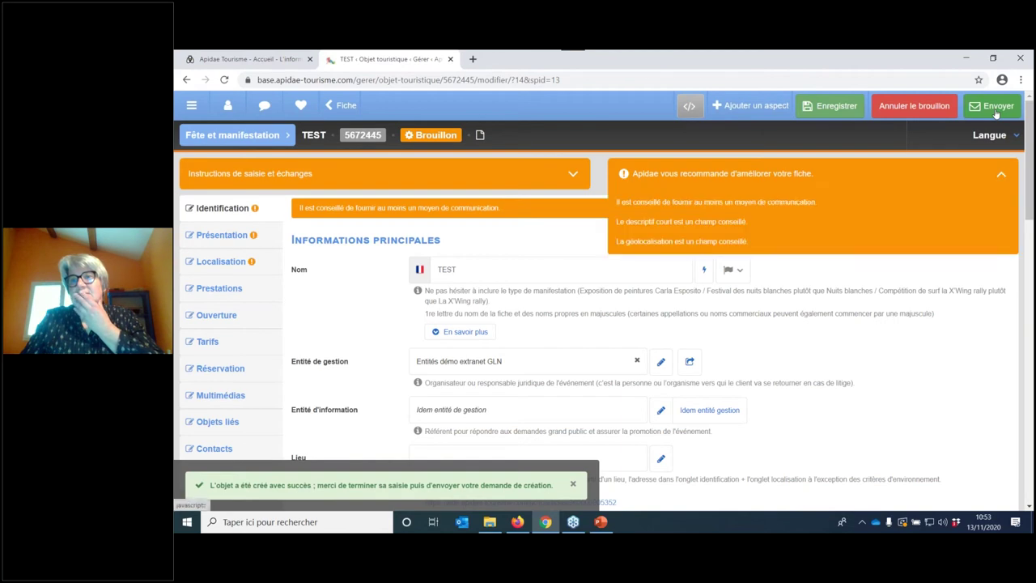
Step: Send the TEST record's creation request and return to the dashboard
left_click(998, 108)
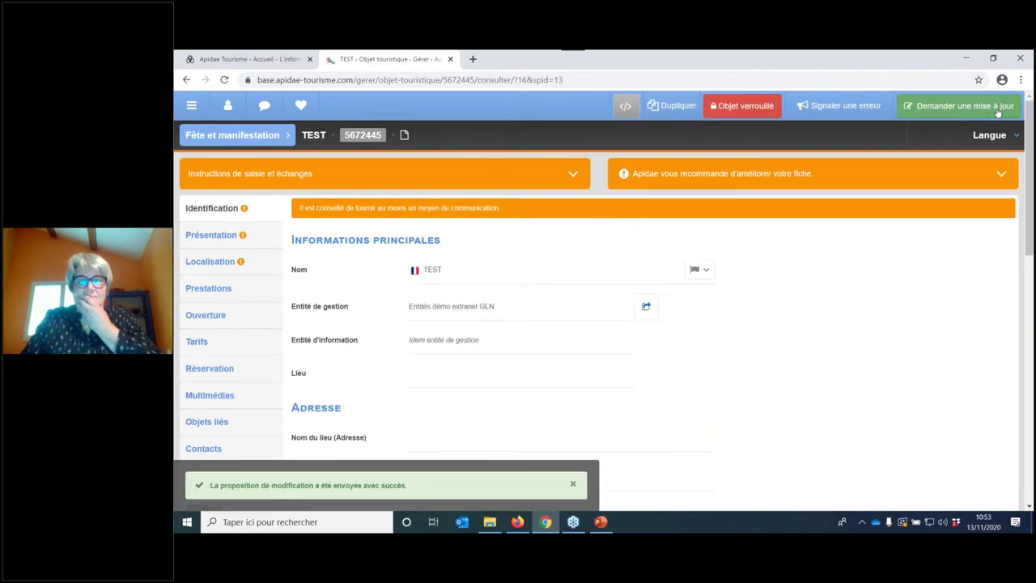
left_click(192, 106)
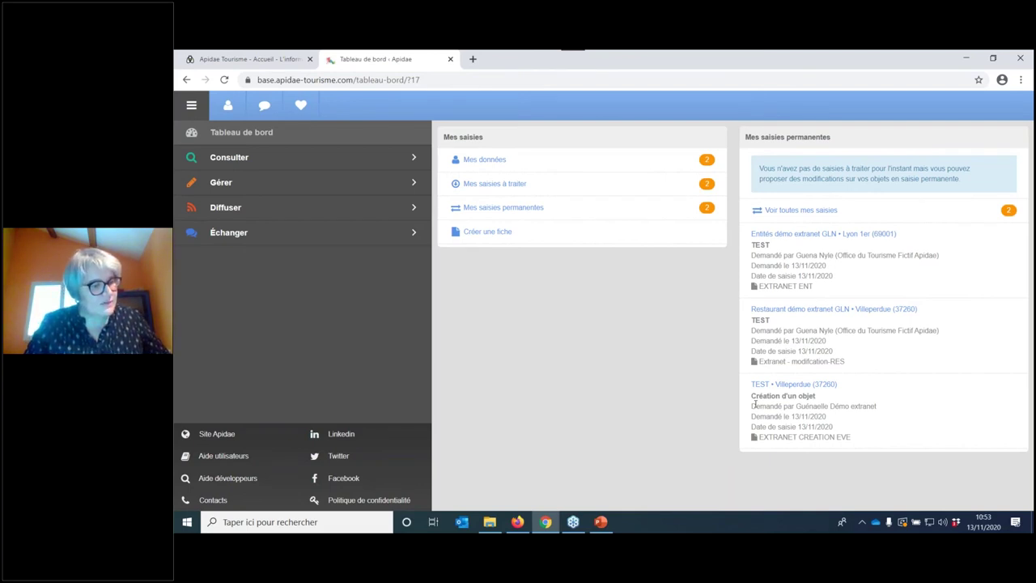
Step: Switch to PowerPoint and present the slides from Etape 5 through Etape 6, then leave the slideshow
left_click(600, 523)
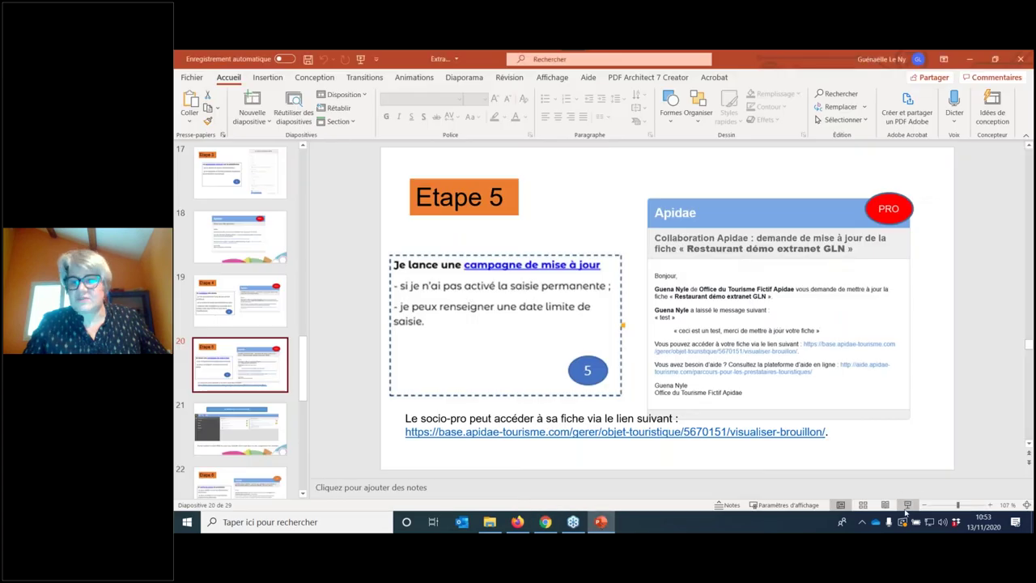
left_click(907, 505)
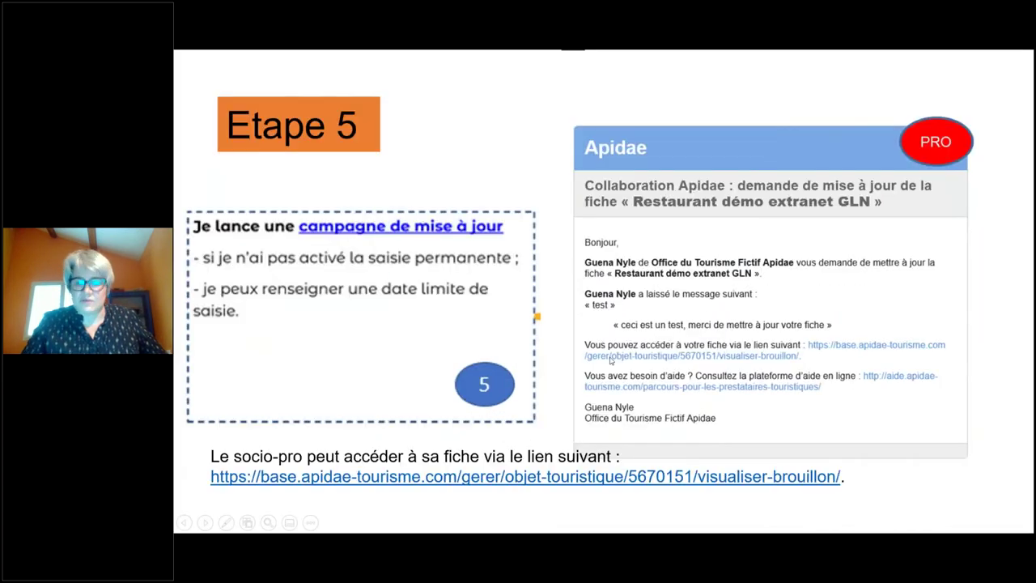
left_click(610, 360)
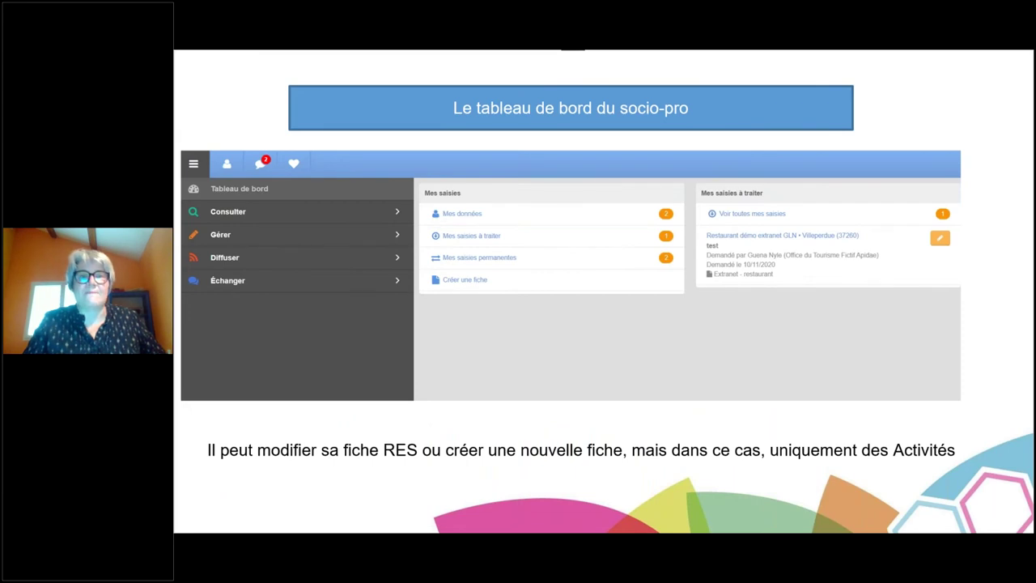
key("Right")
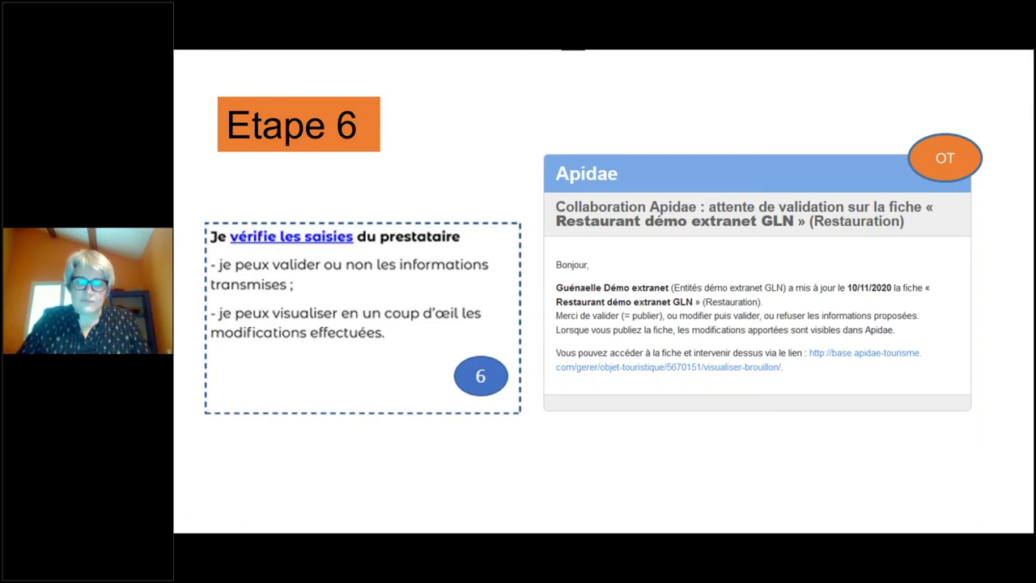
key("Escape")
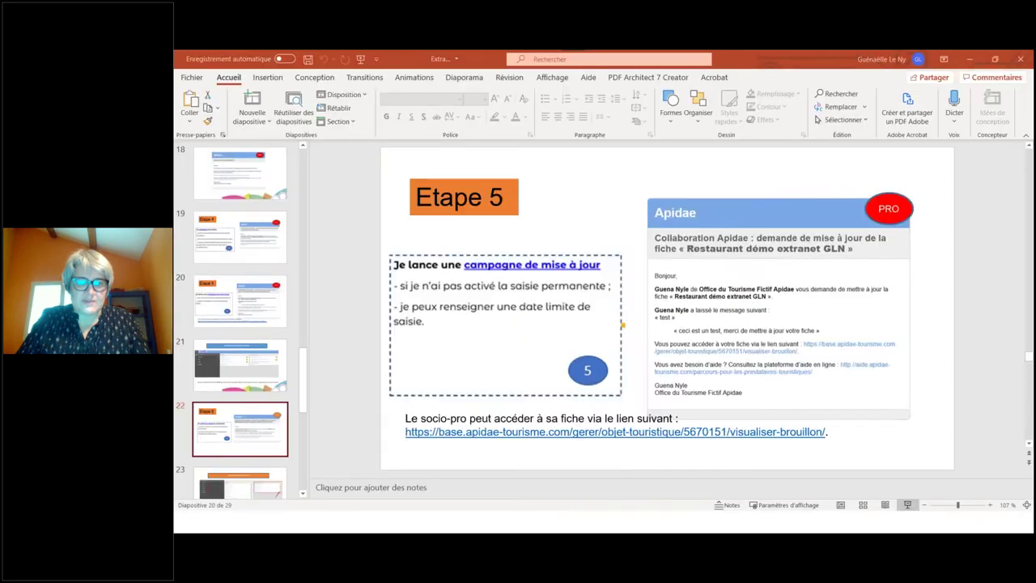
Step: Switch to Firefox and open the tourist office account's Apidae dashboard
left_click(517, 521)
left_click(188, 117)
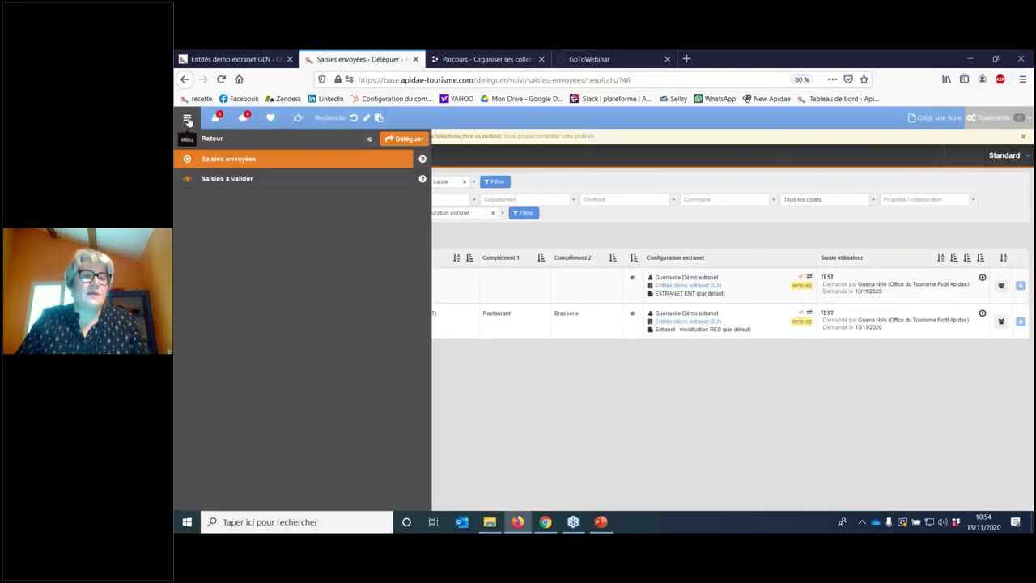
left_click(188, 139)
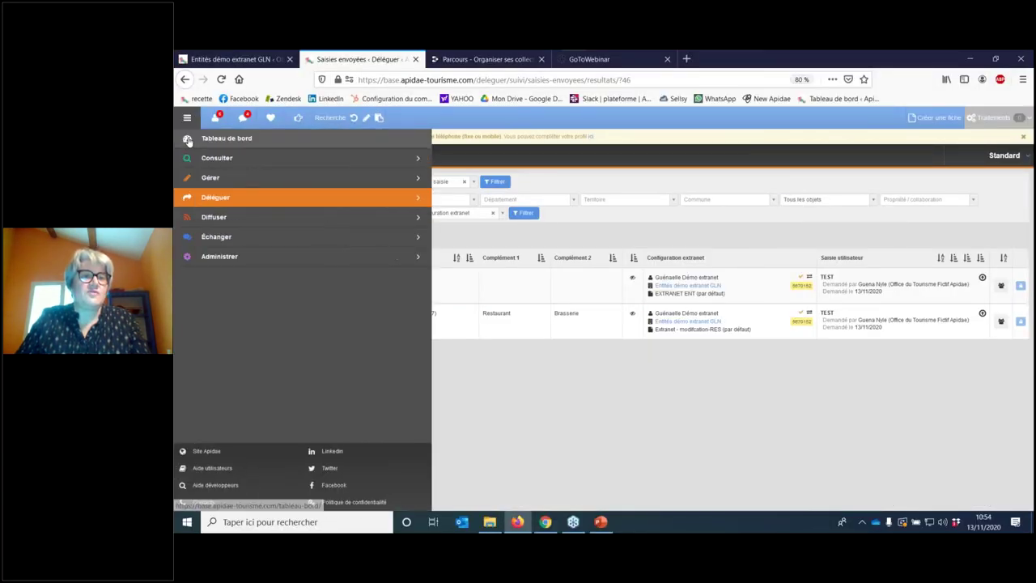
left_click(188, 140)
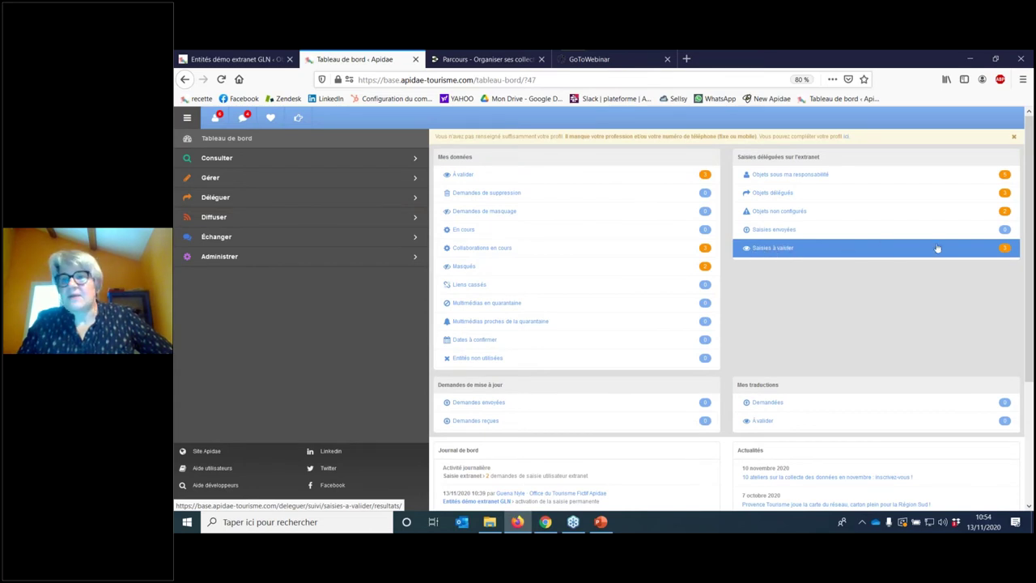
Step: Open the list of delegated extranet entries awaiting validation (Saisies à valider)
left_click(244, 199)
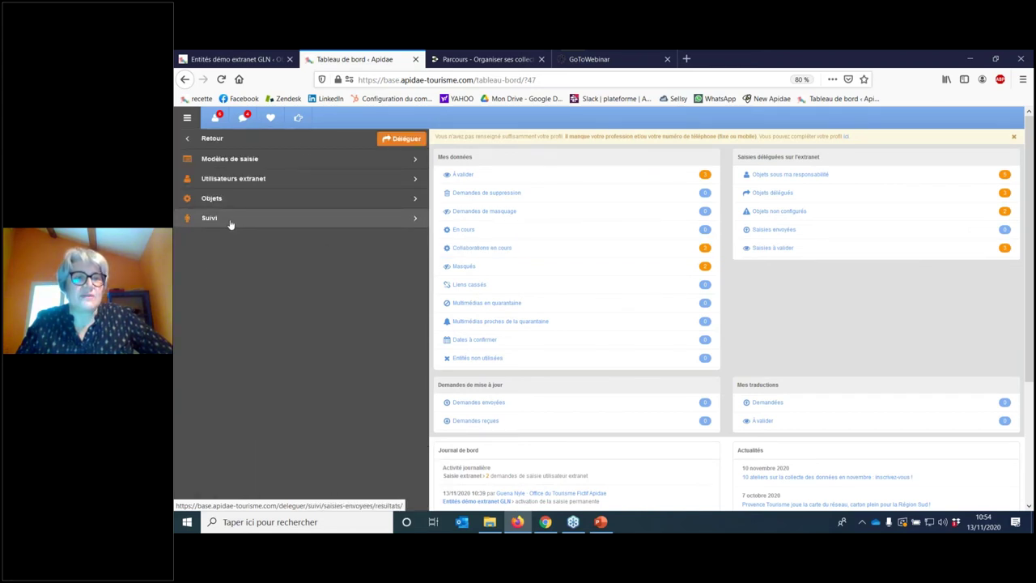
left_click(231, 223)
left_click(226, 185)
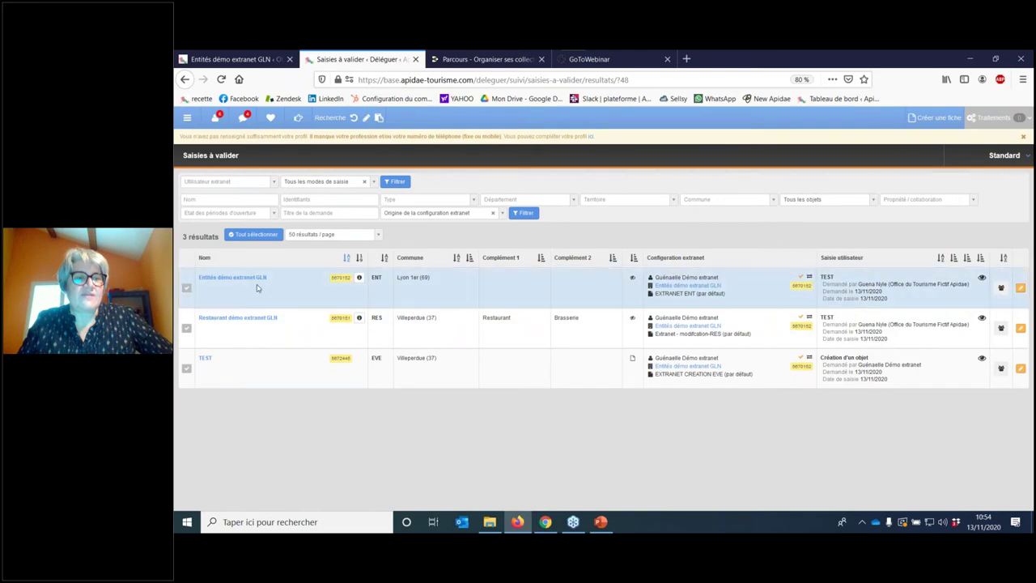
Step: Open the Entités démo extranet GLN draft and view the modifications proposed by the extranet user
left_click(256, 281)
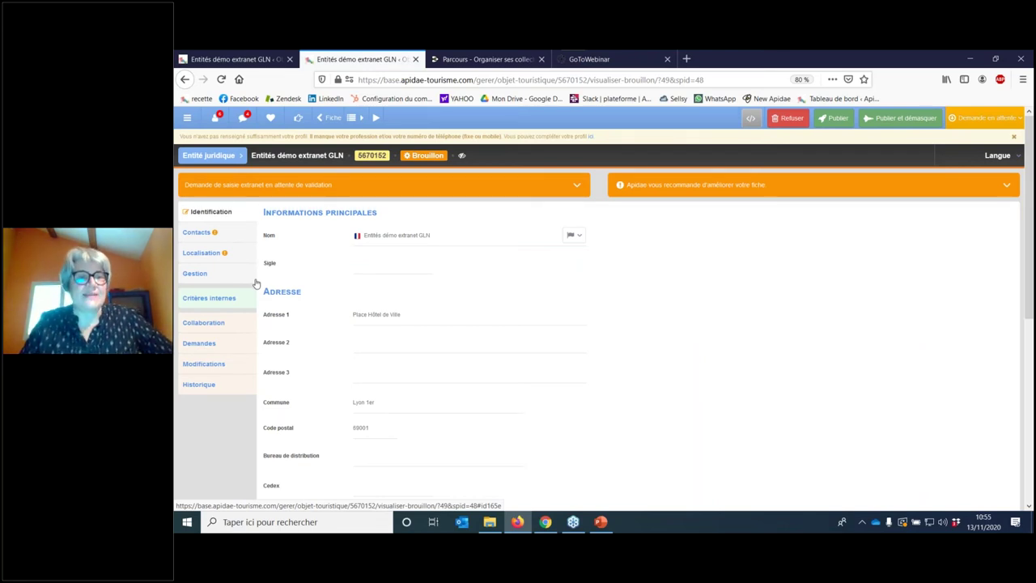
left_click(206, 368)
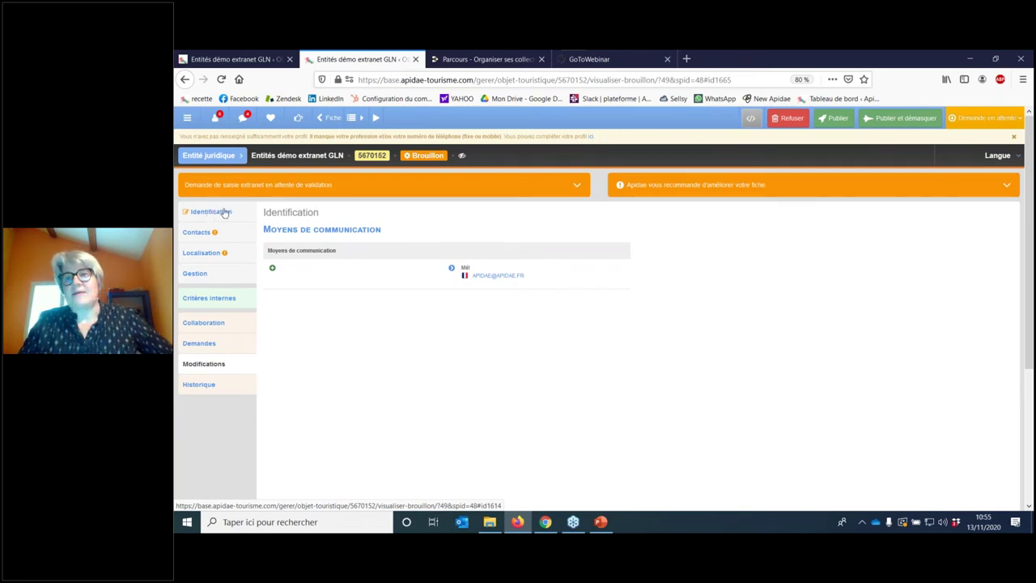
left_click(980, 126)
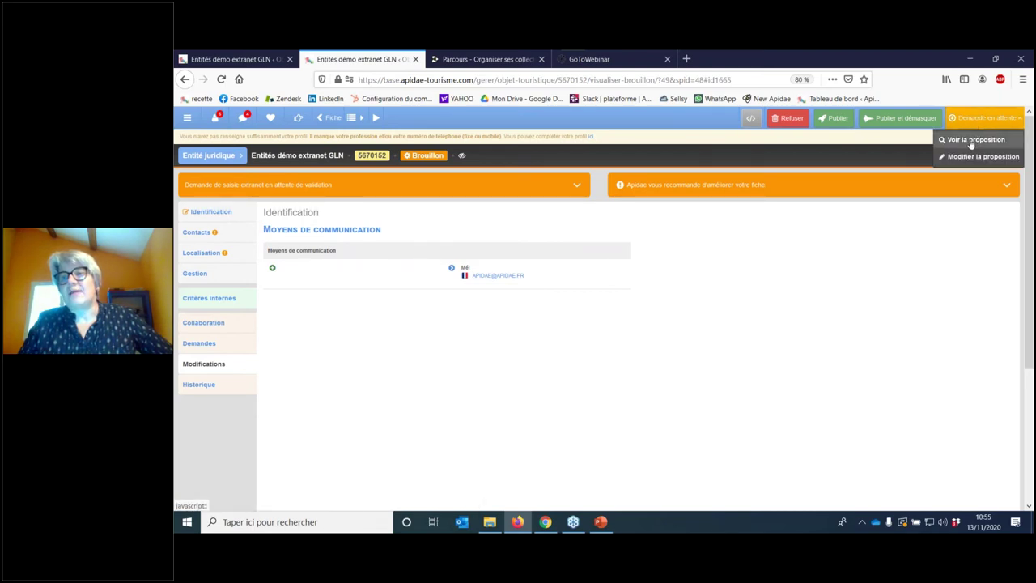
left_click(973, 140)
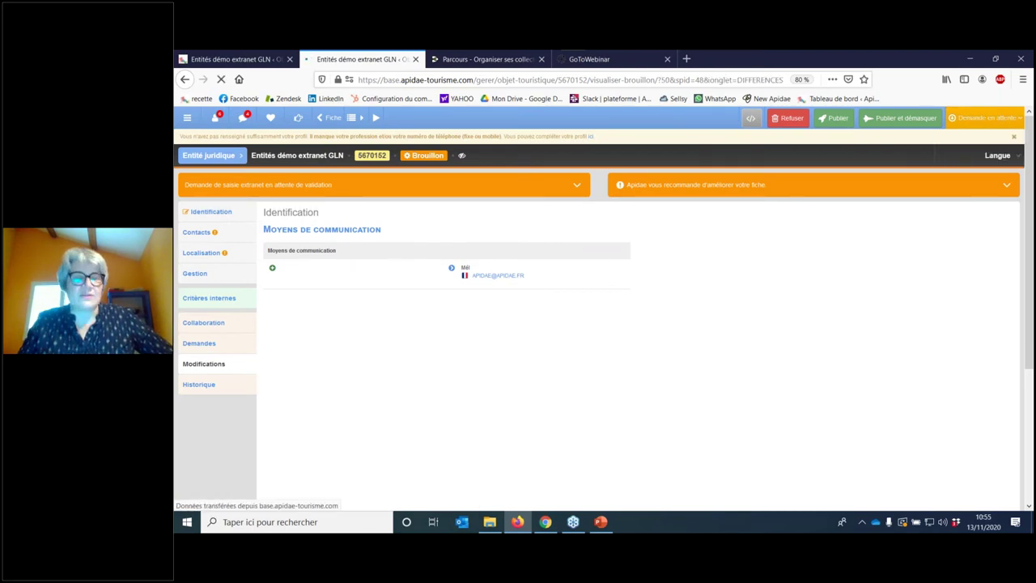
Step: Open the legal entity's proposal for modification and review its Identification section, including the address and means of communication
left_click(968, 121)
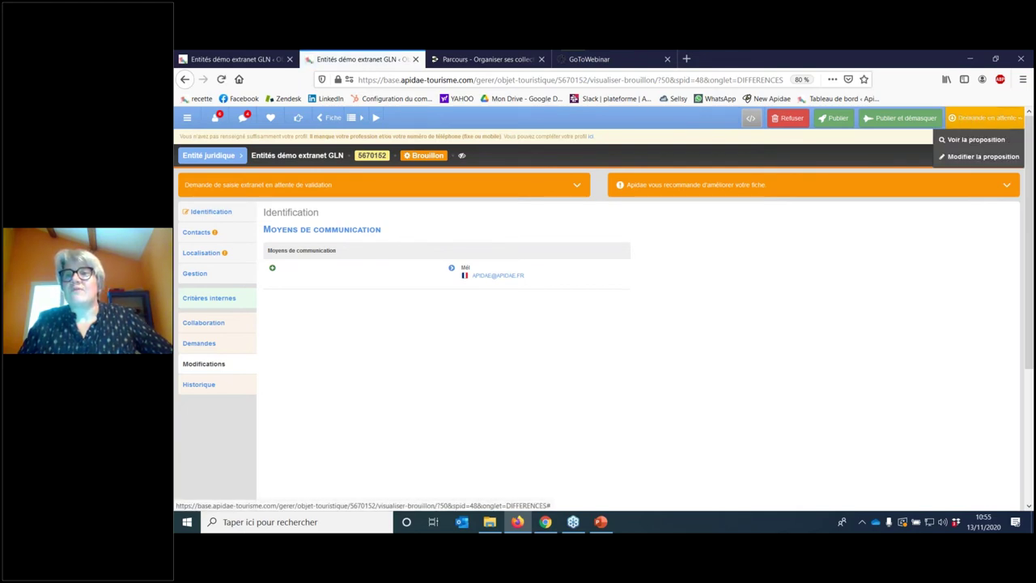
left_click(958, 159)
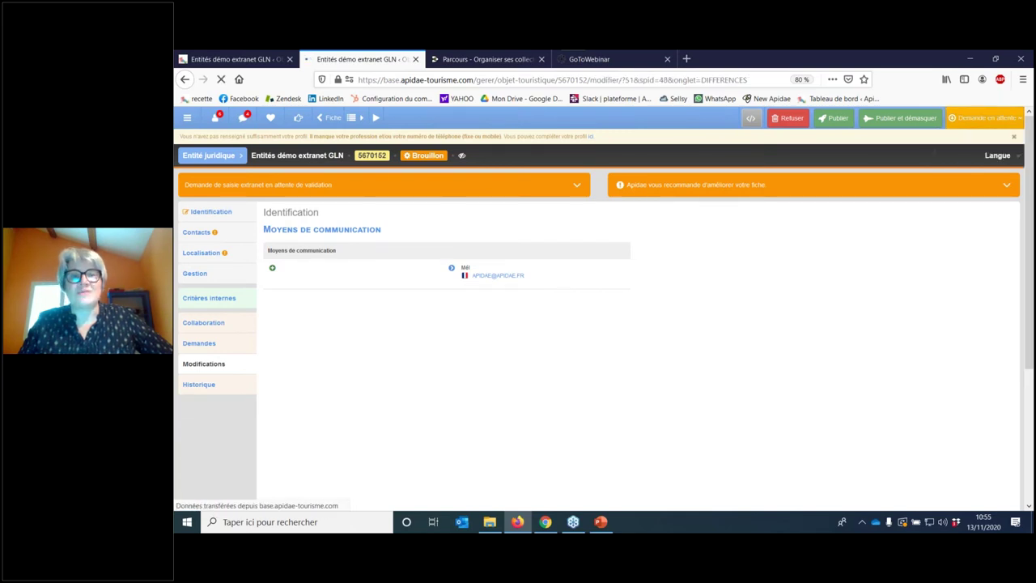
left_click(221, 211)
scroll(541, 409, "down", 5)
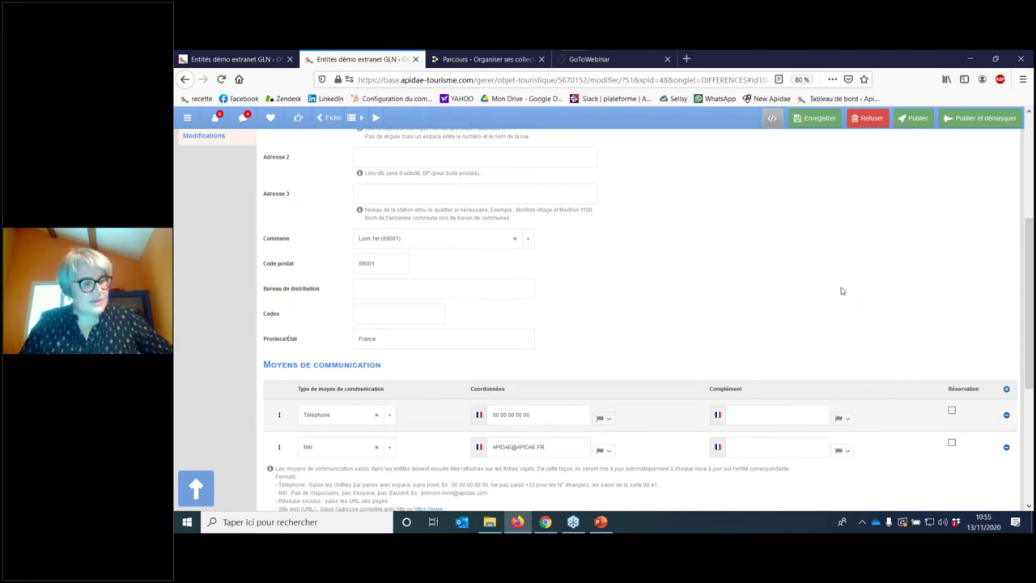
scroll(841, 291, "up", 5)
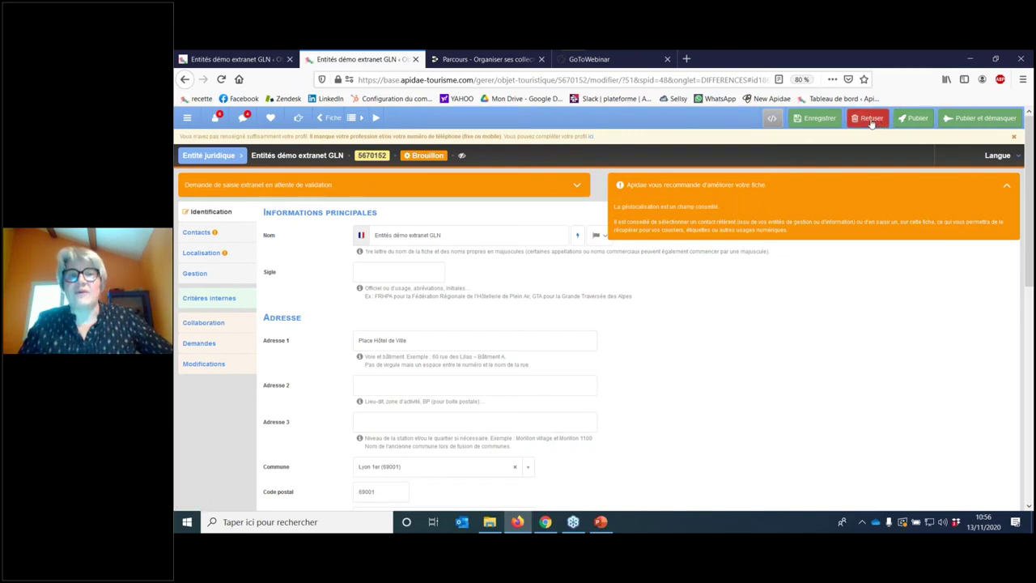
Step: Look at the options for refusing the legal entity's proposal without refusing it
left_click(870, 120)
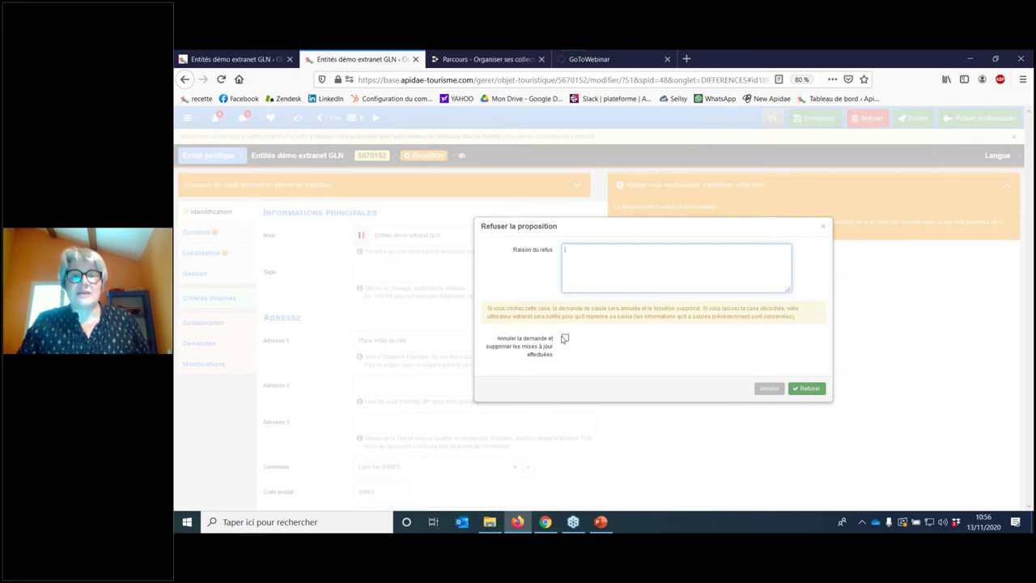
left_click(768, 388)
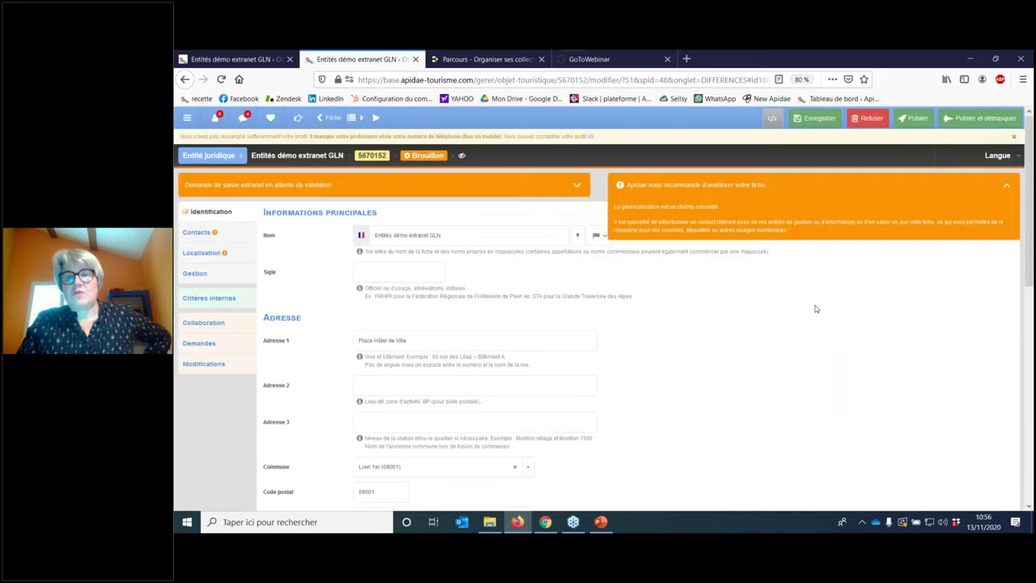
Step: Publish the legal entity's proposed update and return to the dashboard
left_click(916, 120)
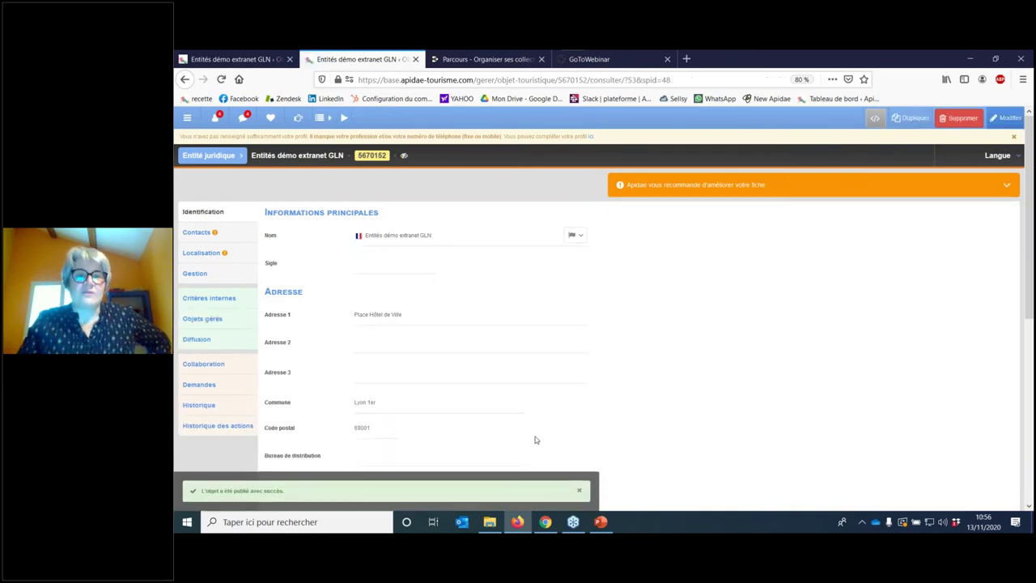
left_click(579, 490)
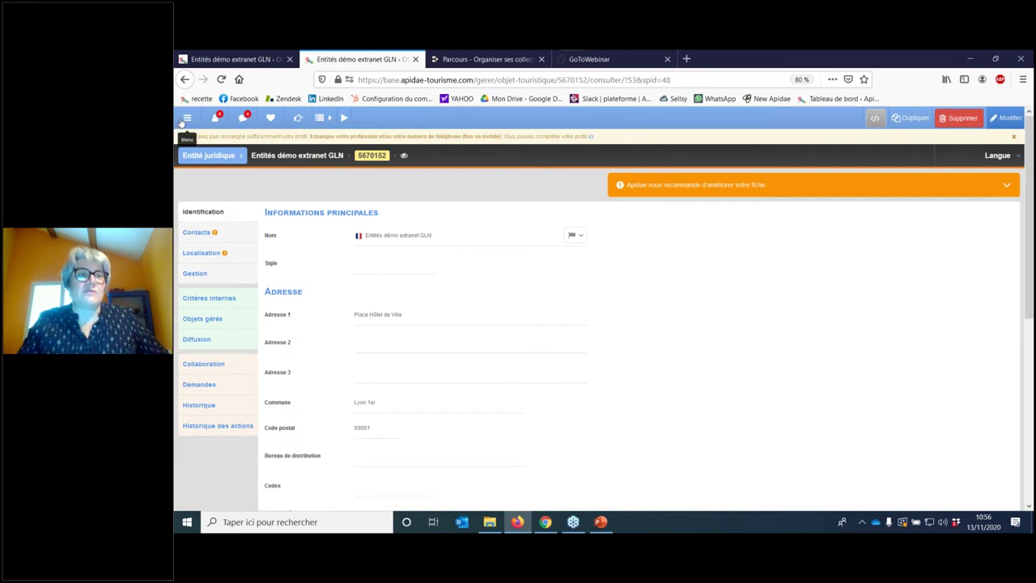
left_click(186, 119)
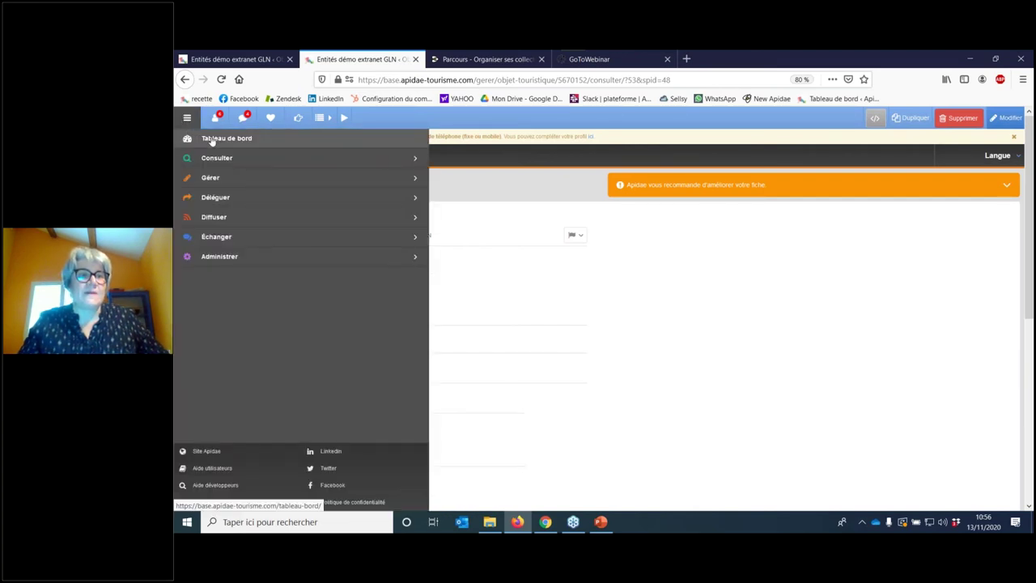
left_click(212, 141)
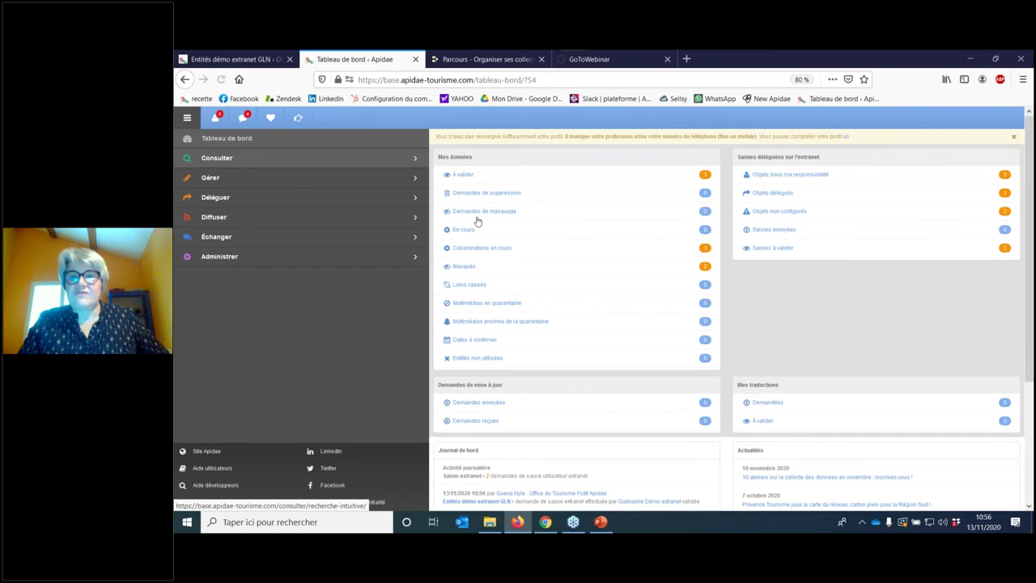
Step: Open the TEST Fête et manifestation draft from the entries to validate and review its pending-request options and Apidae's improvement recommendations
left_click(779, 249)
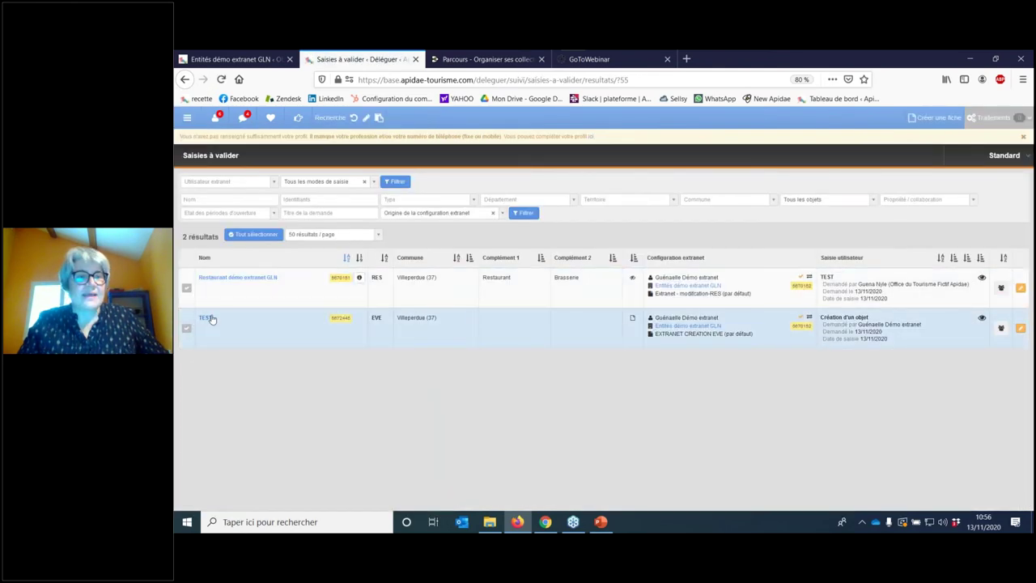
left_click(207, 318)
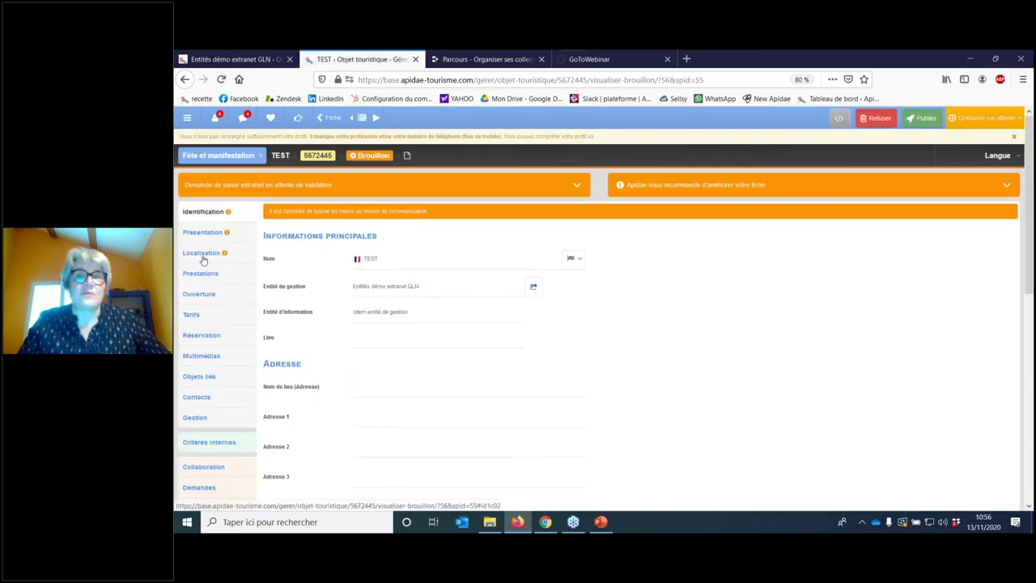
left_click(968, 120)
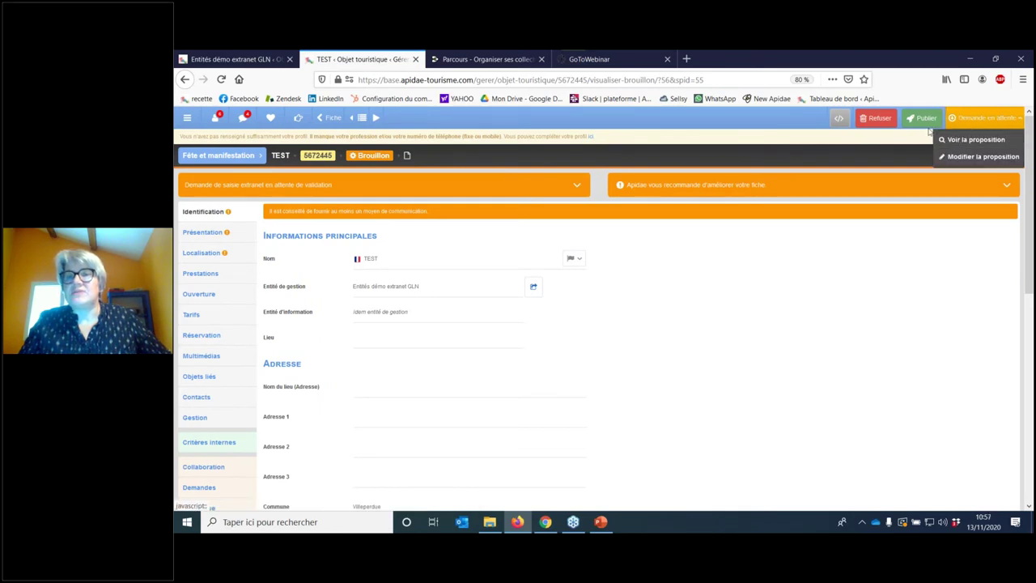
left_click(930, 184)
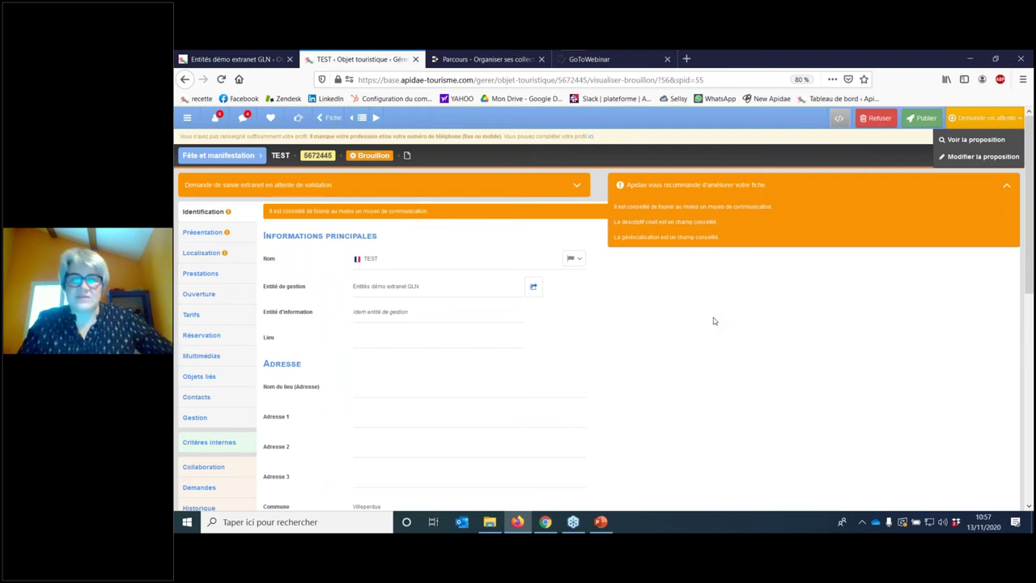
Step: Check the TEST draft's Collaboration section and publish the record
left_click(227, 469)
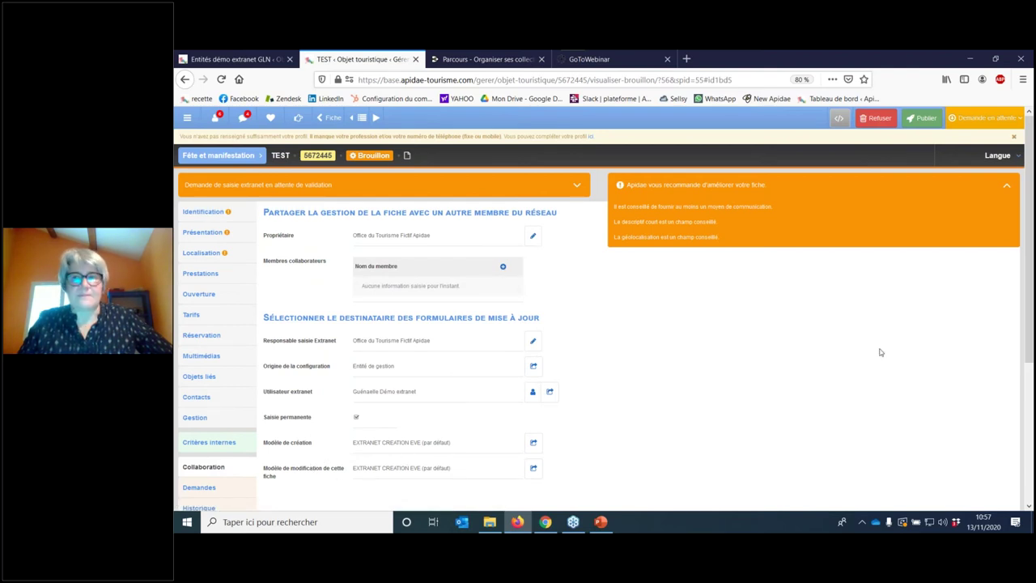
left_click(925, 118)
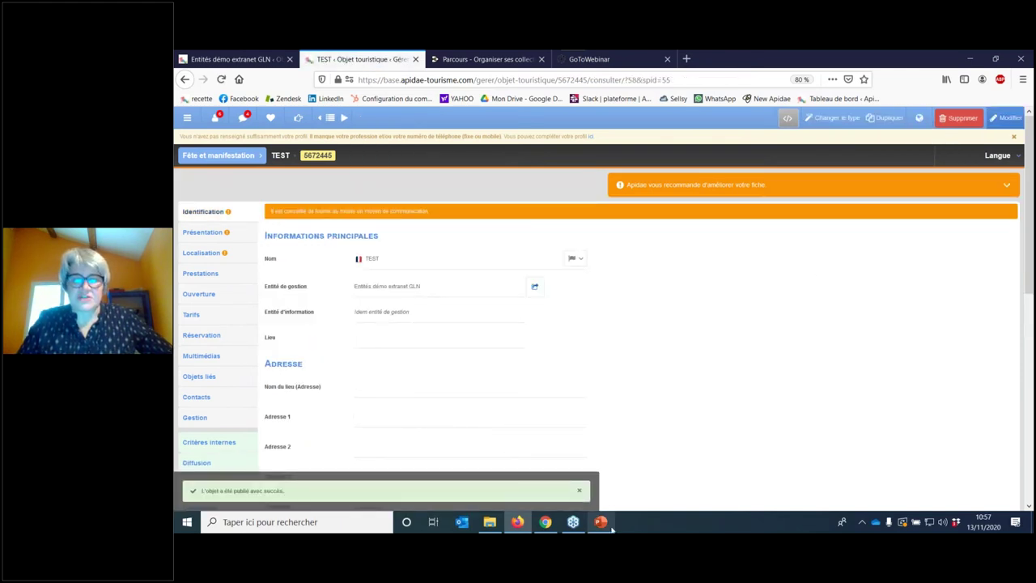
Step: Switch to the PowerPoint presentation, run the slideshow from the Etape 6 slide through to the questions slide, and exit it
mouse_move(607, 528)
left_click(609, 484)
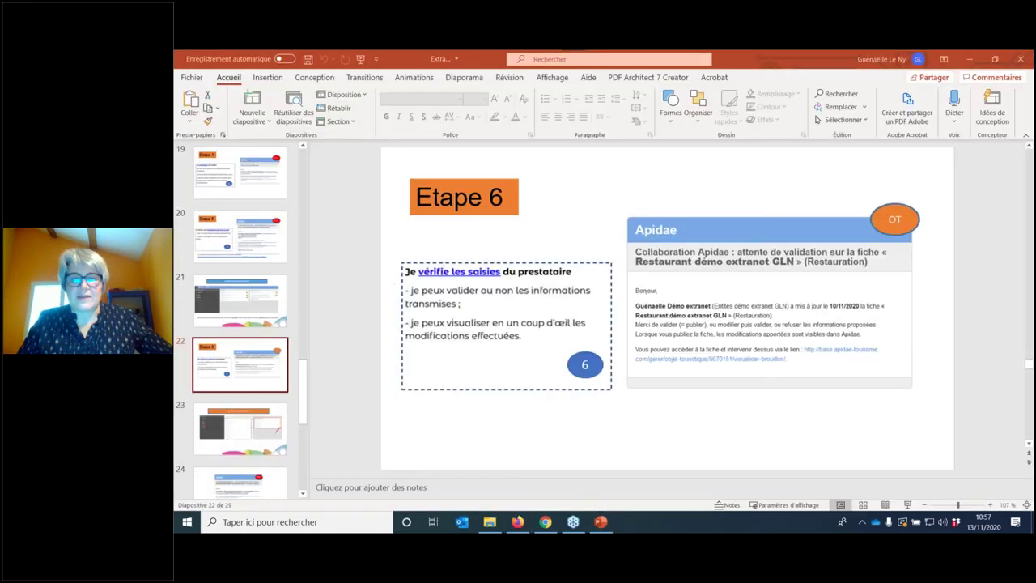
left_click(907, 505)
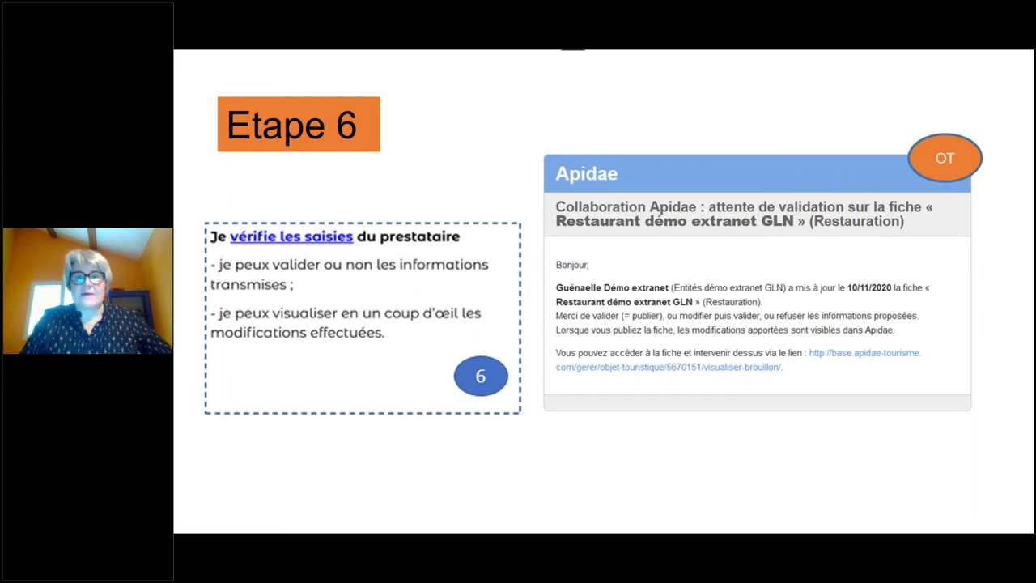
key("Right")
key("Right")
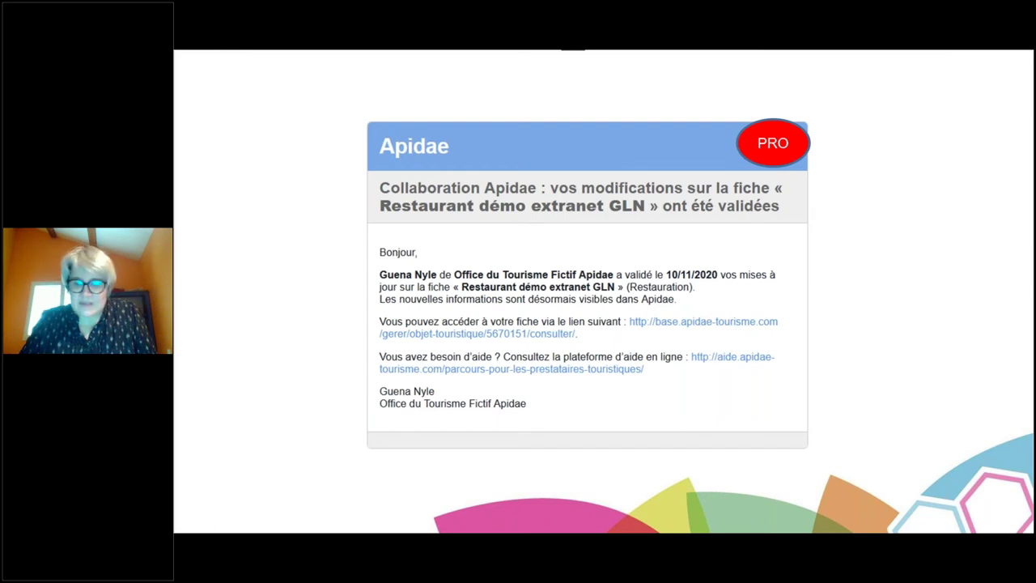
key("Right")
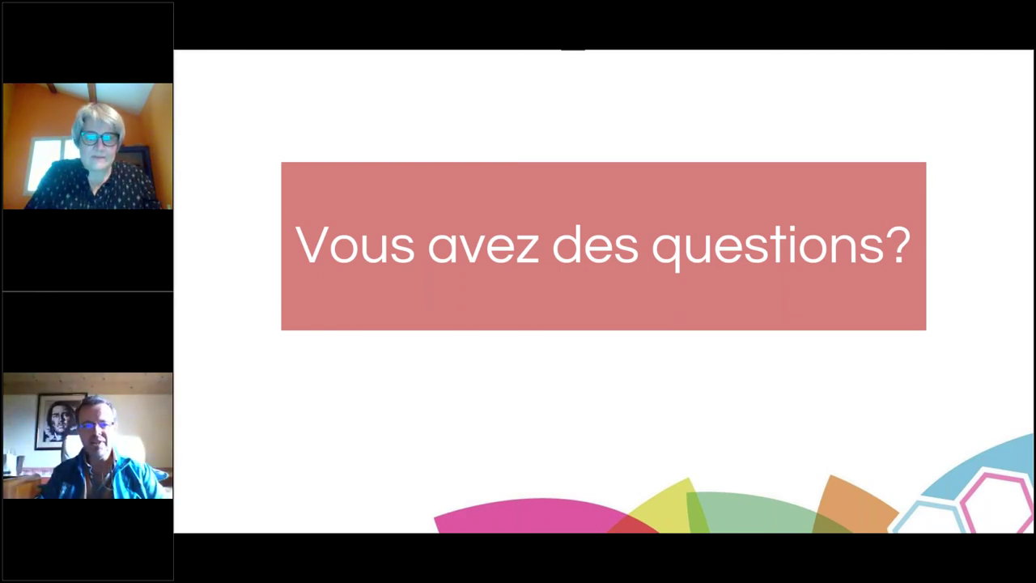
key("Right")
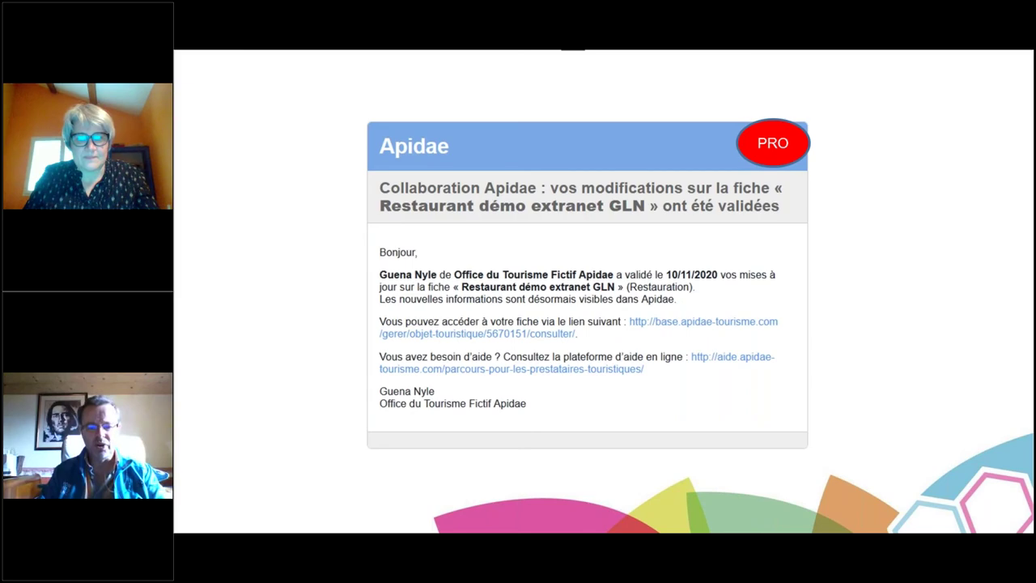
key("Escape")
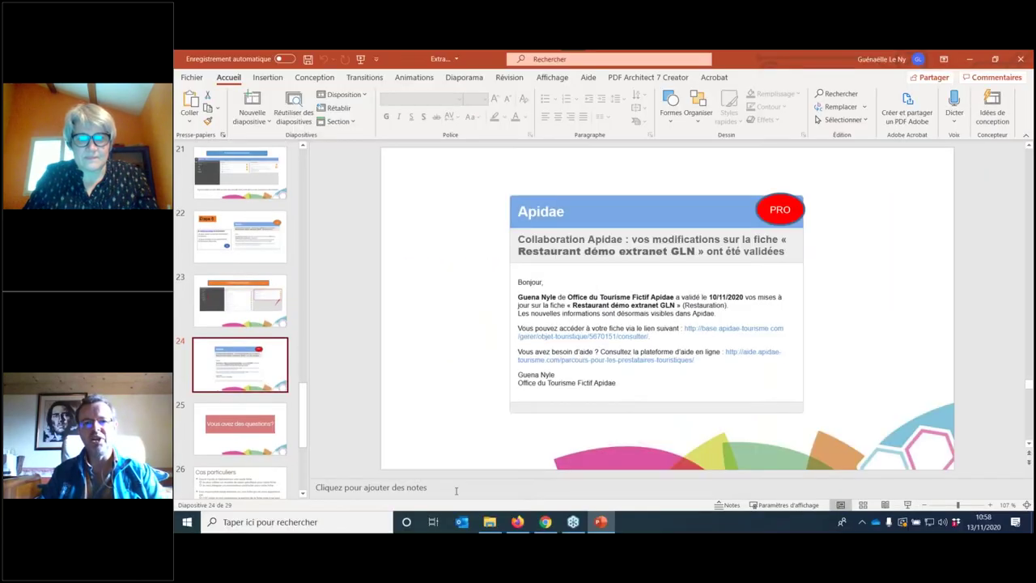
Step: Switch back to Apidae in Firefox and display the extranet entries awaiting validation under Déléguer
left_click(516, 522)
left_click(187, 118)
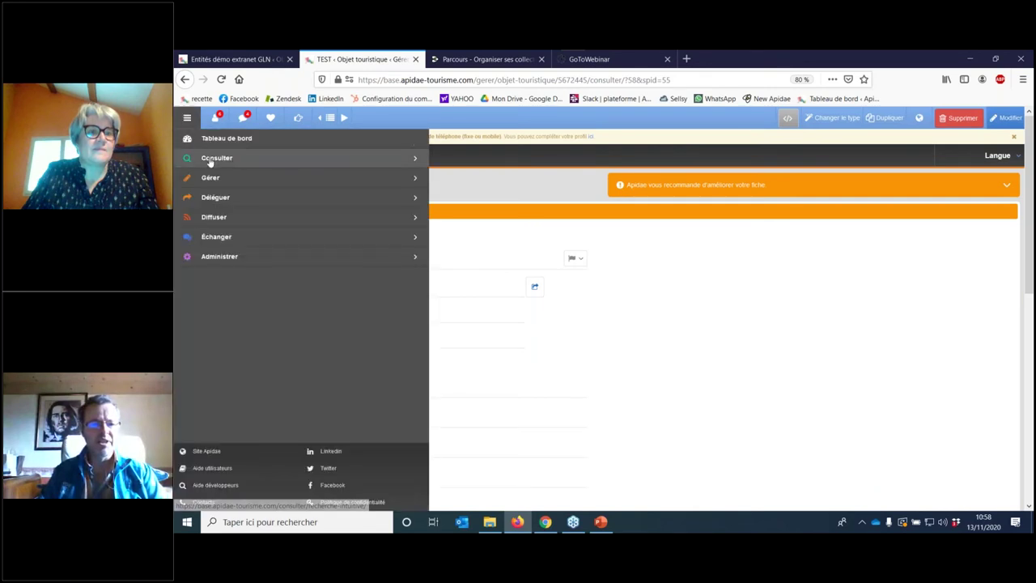
left_click(217, 199)
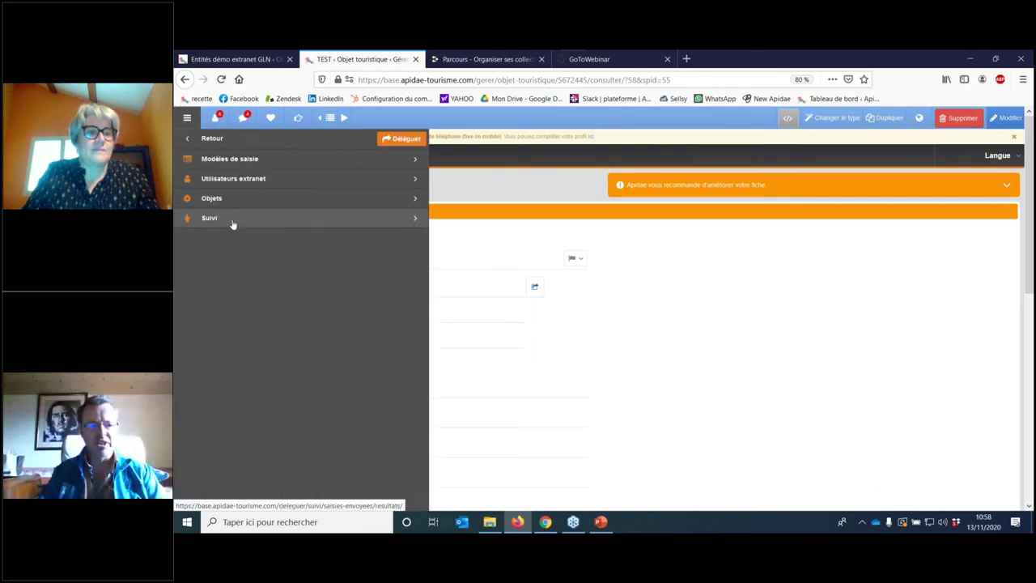
left_click(234, 221)
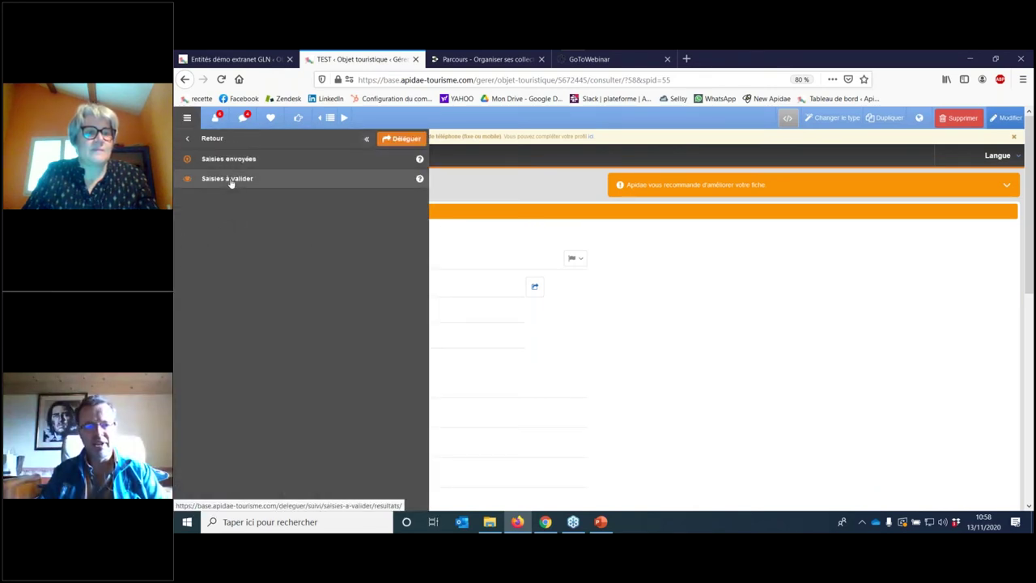
left_click(231, 179)
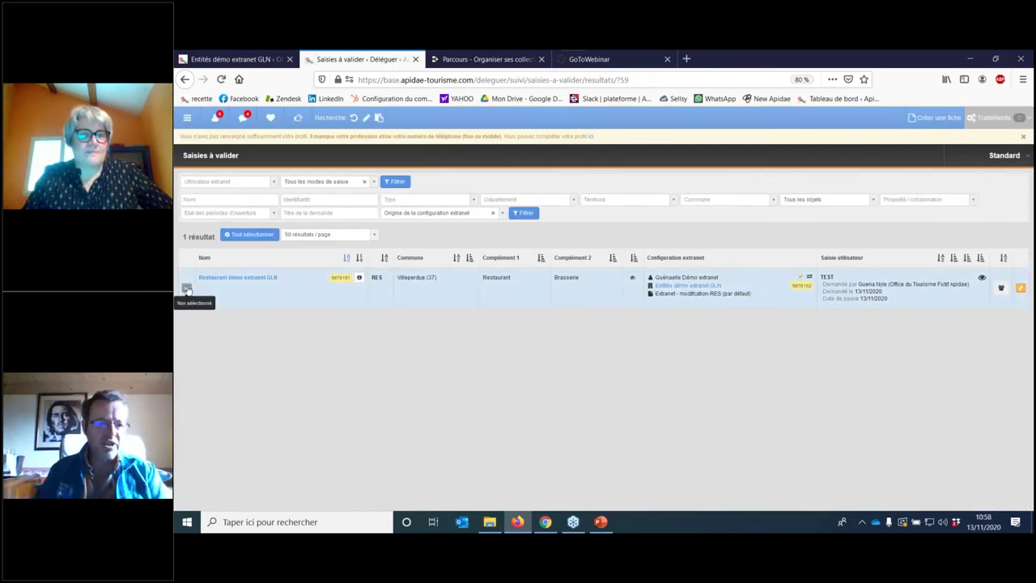
Step: Return to the tourist office's dashboard and briefly view the extranet user's dashboard in Chrome before switching back to Firefox
left_click(185, 120)
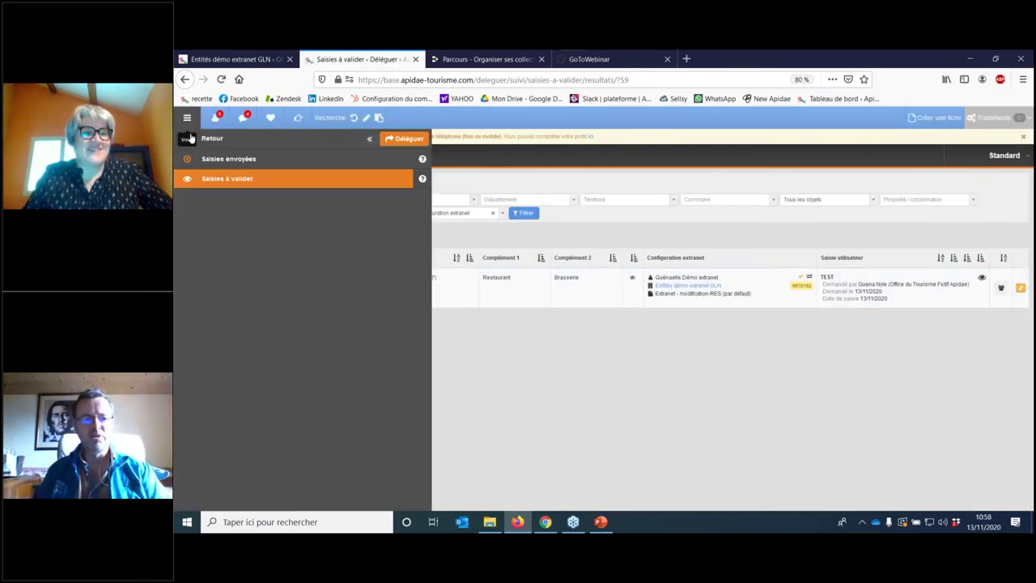
left_click(191, 141)
left_click(191, 142)
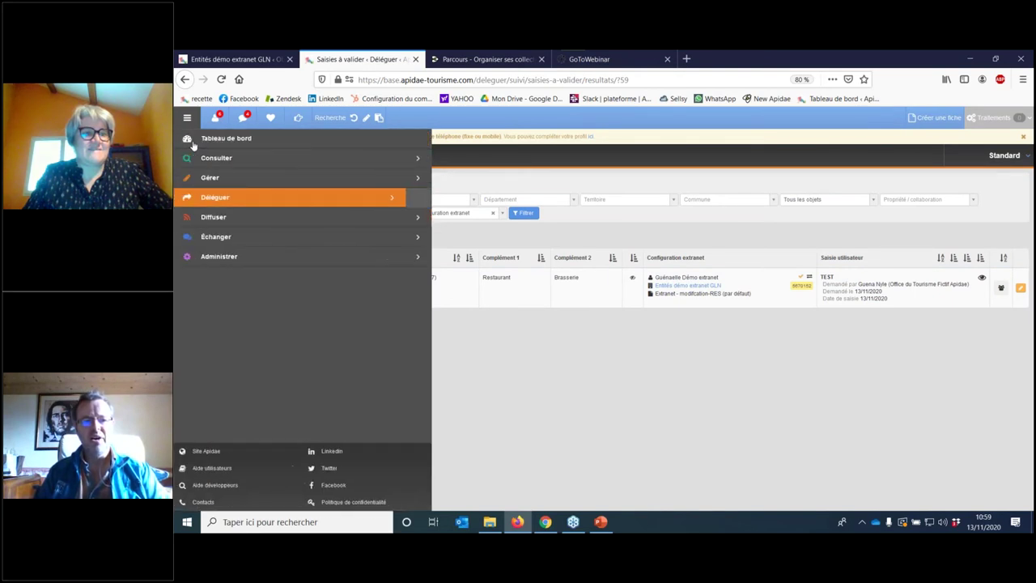
left_click(212, 143)
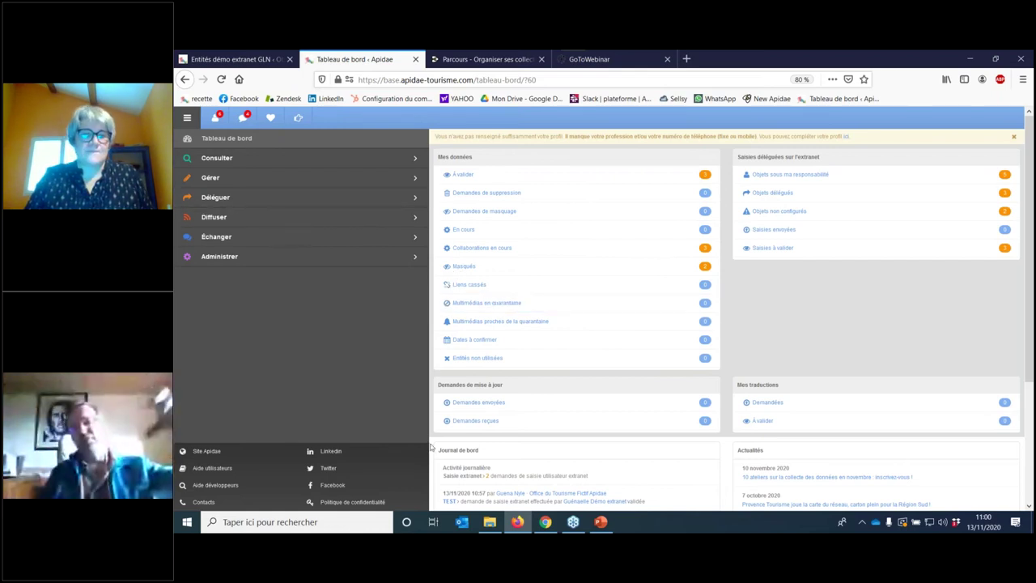
left_click(545, 522)
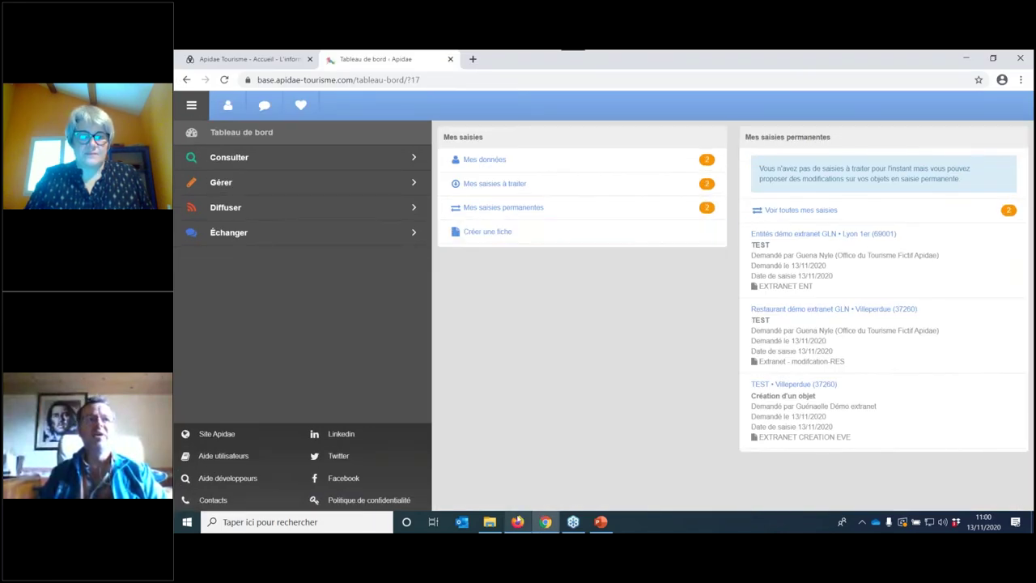
left_click(518, 522)
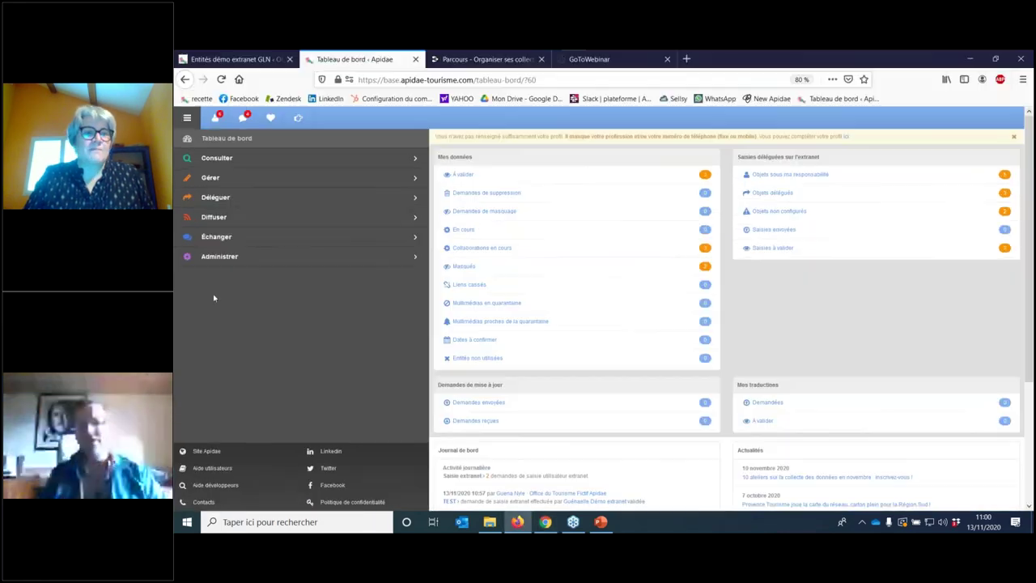
Step: Open the member library of entry models under Déléguer and review the models it lists
left_click(217, 198)
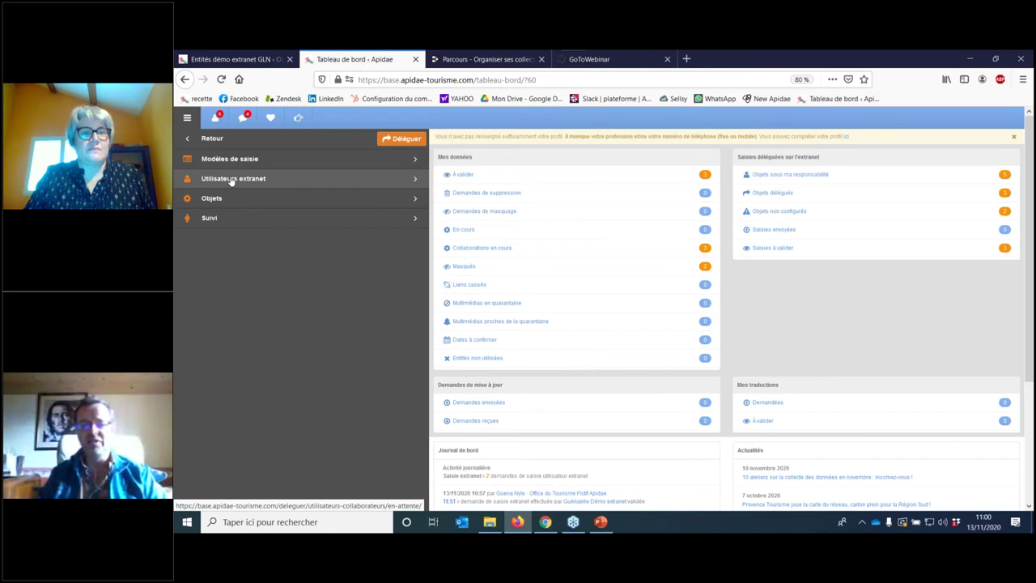
left_click(231, 166)
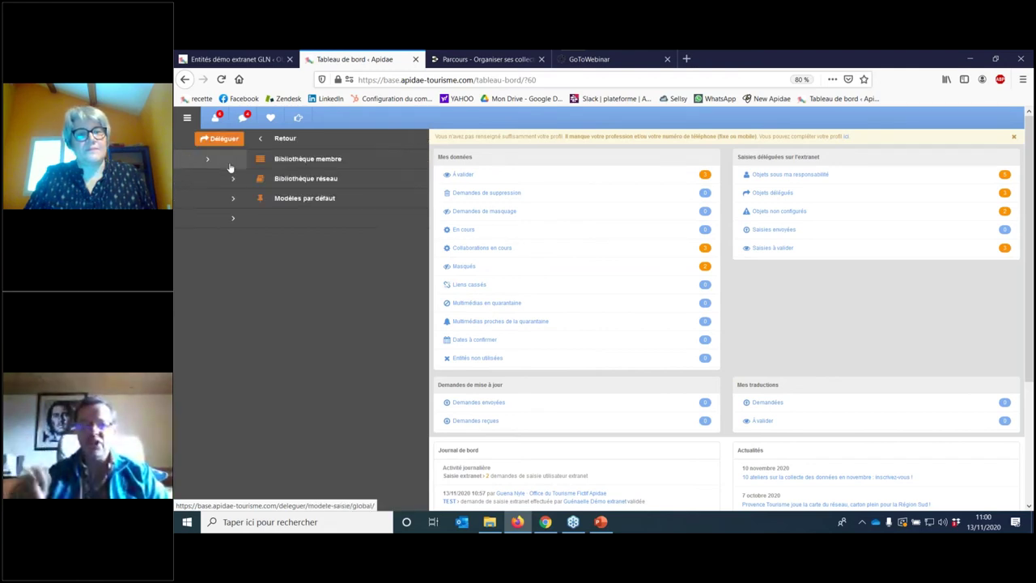
left_click(232, 162)
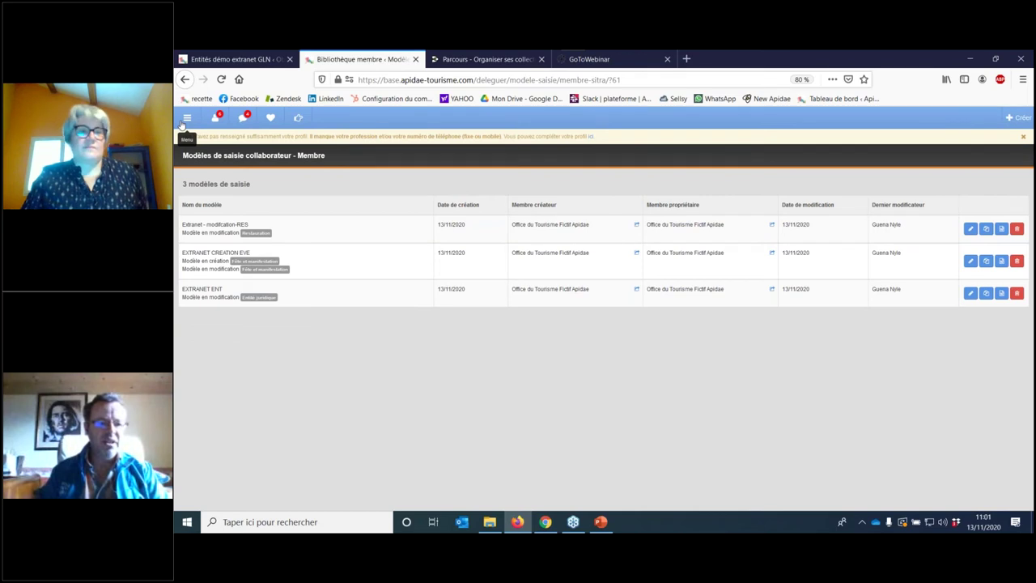
left_click(182, 123)
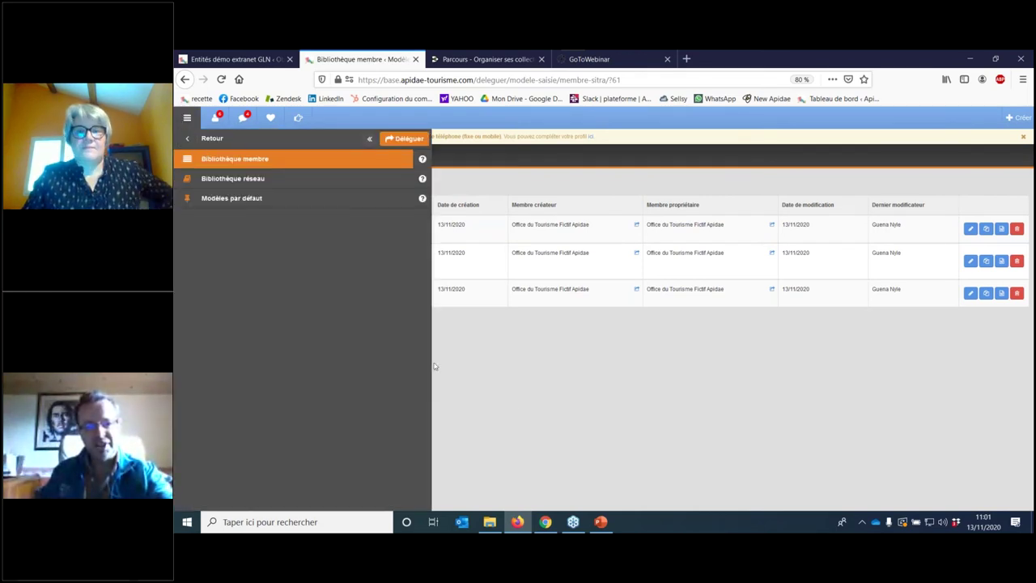
left_click(513, 411)
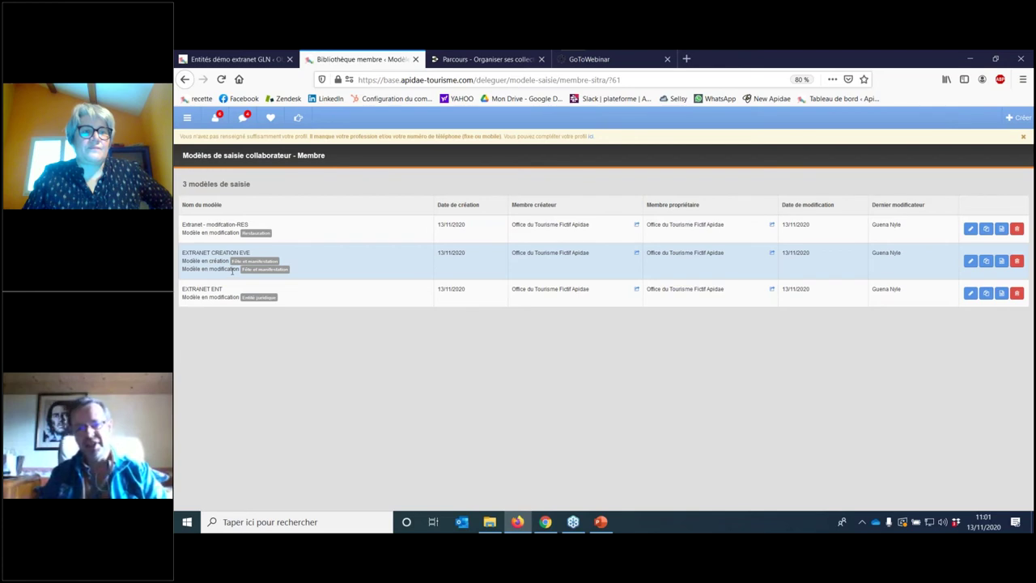
Step: Open Entités démo extranet GLN from the delegation objects under the office's responsibility and examine its Collaboration settings and creation models
left_click(187, 120)
left_click(188, 140)
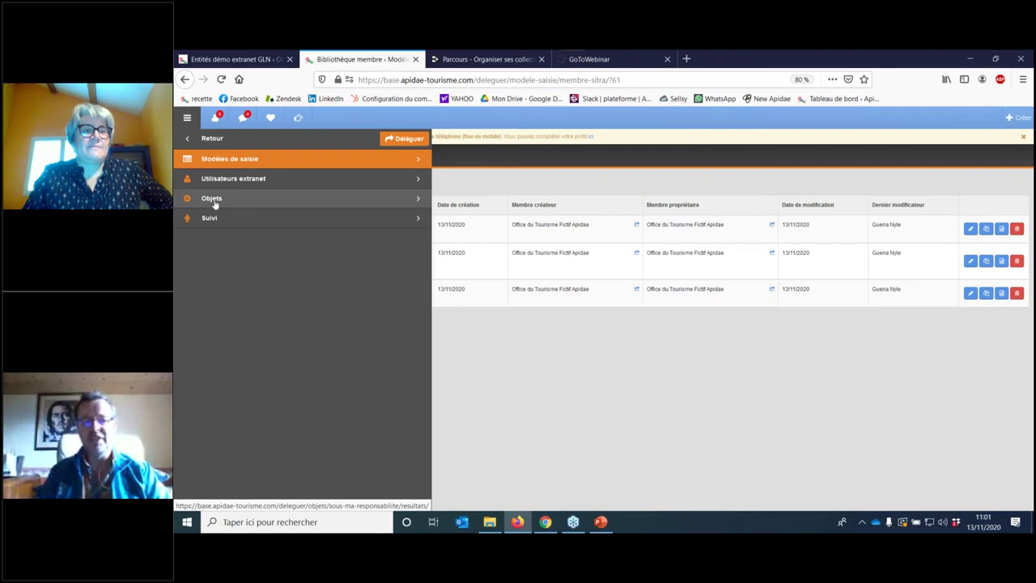
left_click(213, 199)
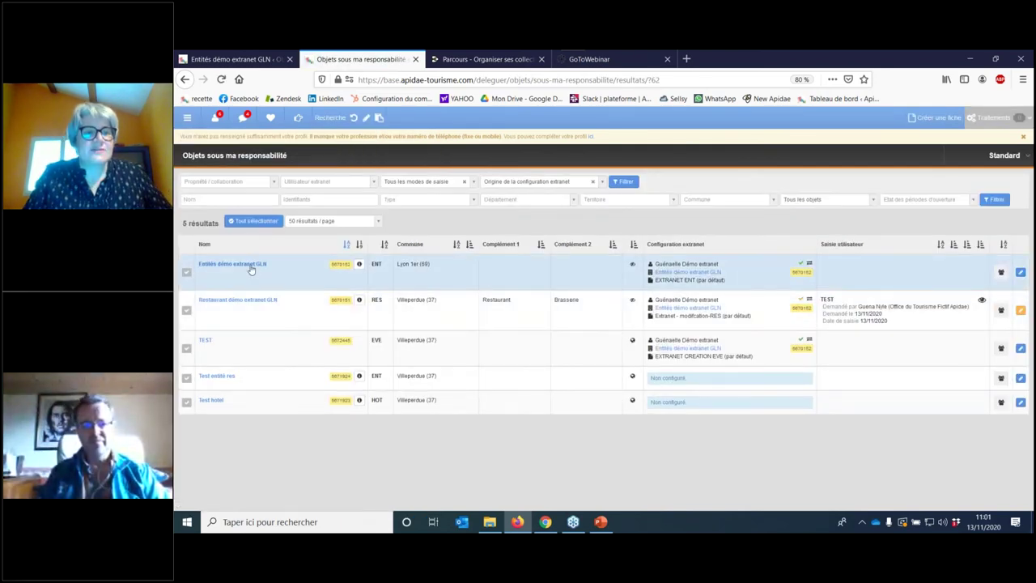
left_click(250, 267)
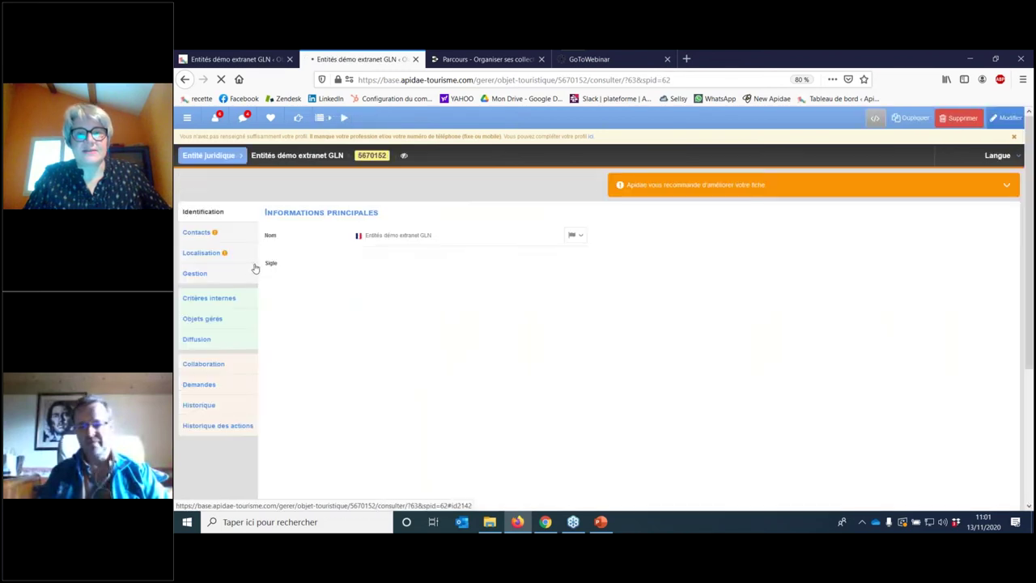
left_click(219, 365)
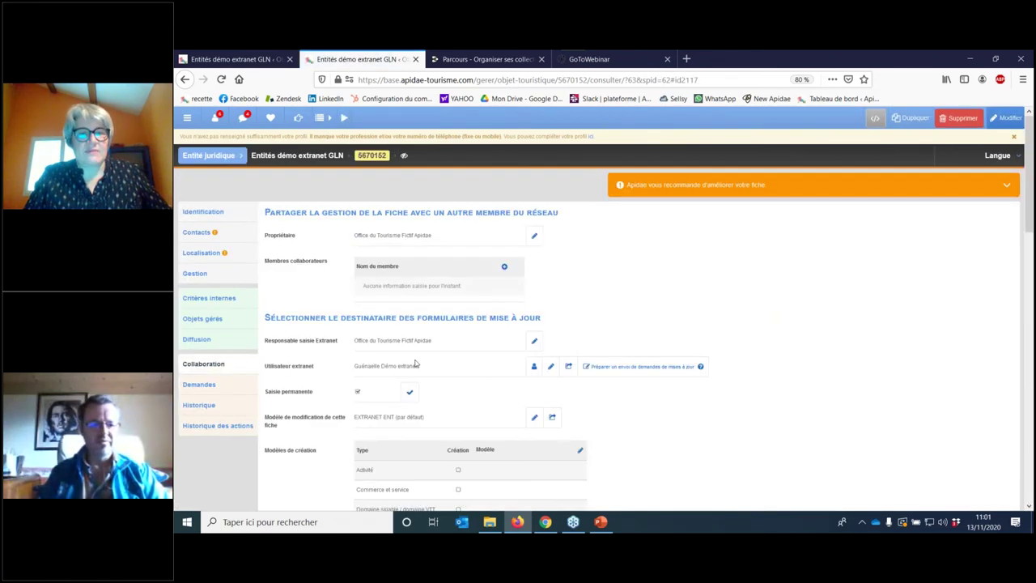
scroll(415, 364, "down", 4)
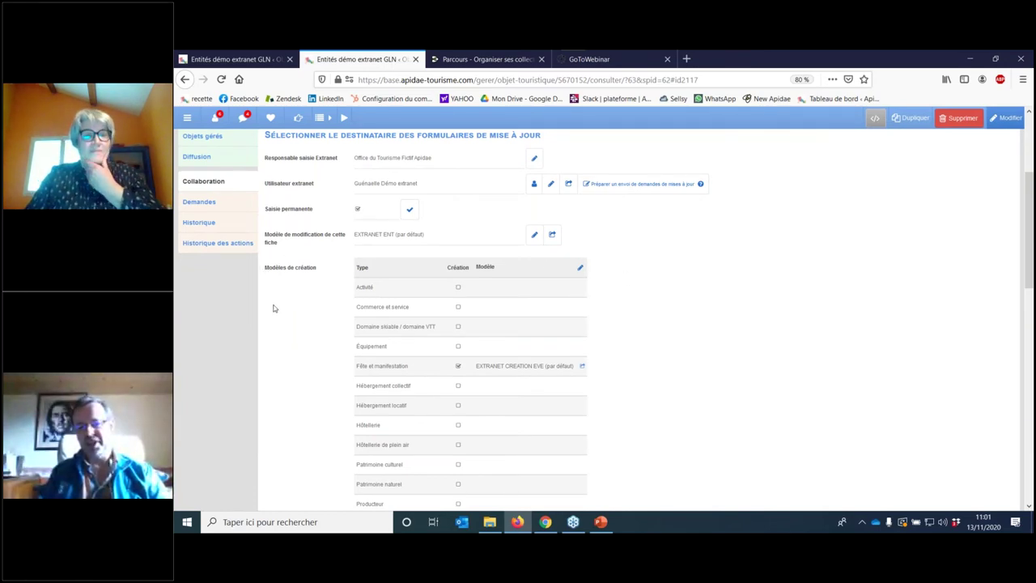
Step: Edit the entity's creation models and save them with creation enabled only for Fête et manifestation, using the default model
left_click(579, 267)
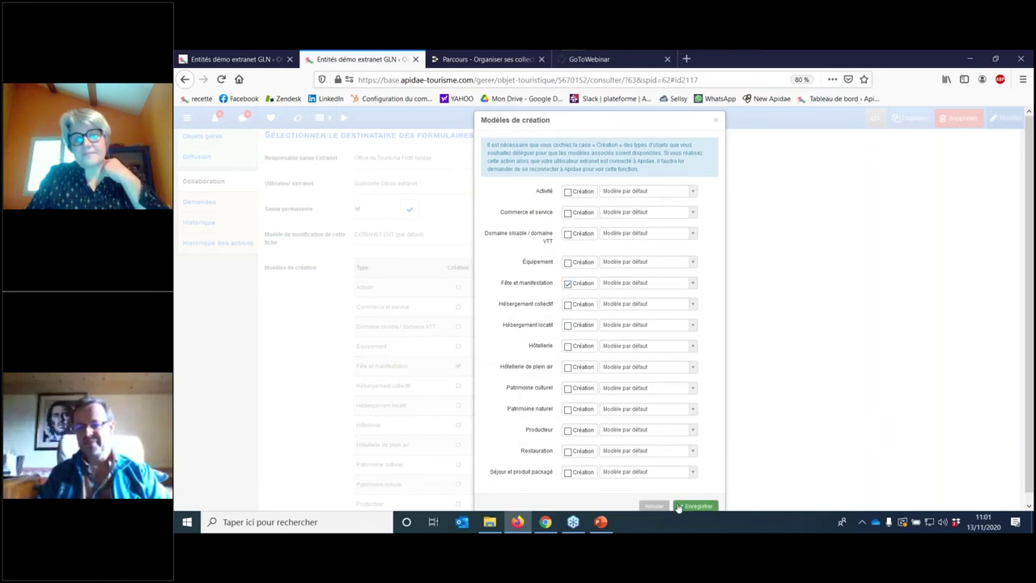
scroll(704, 498, "down", 1)
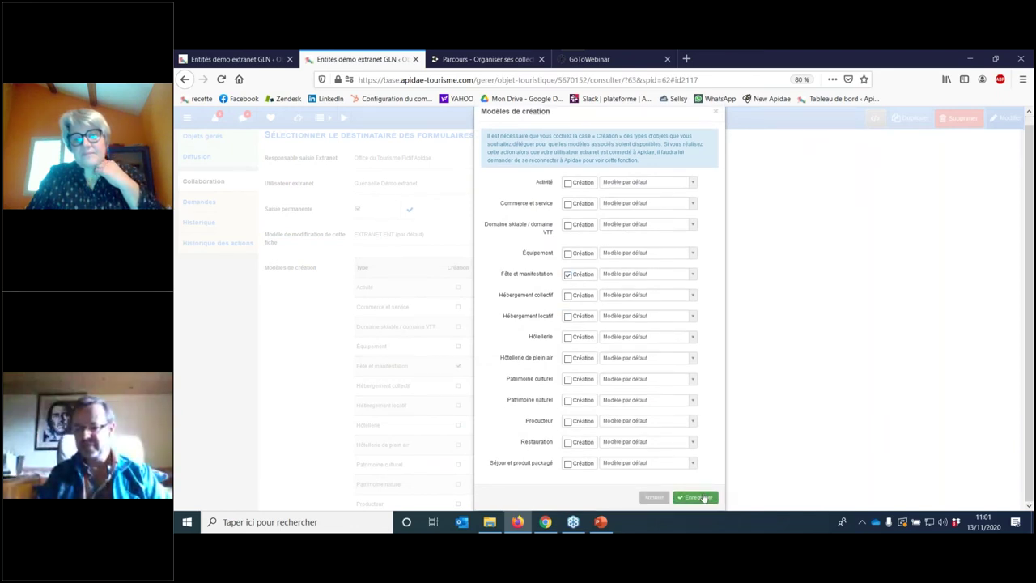
left_click(703, 497)
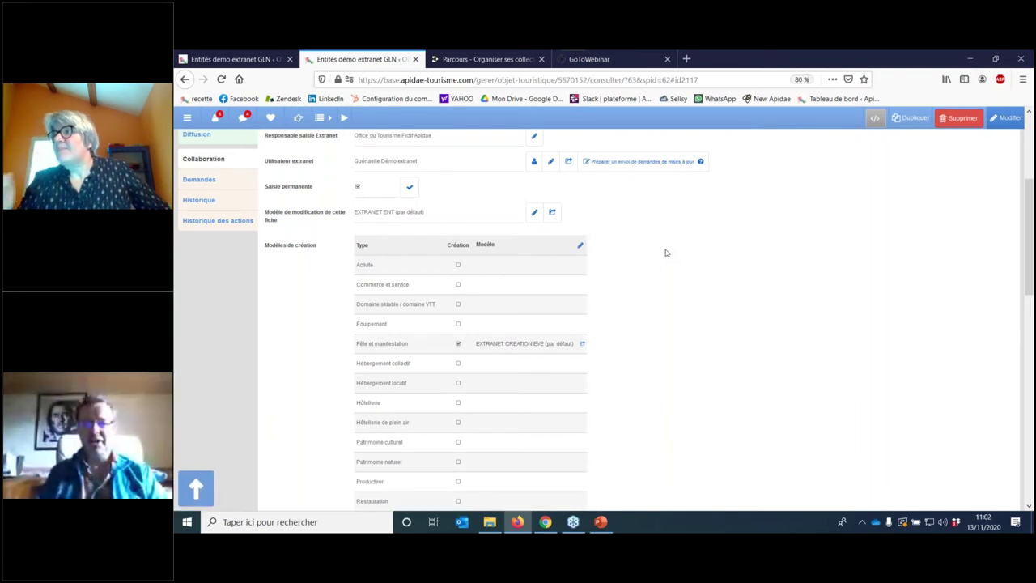
Step: Open the Gestion des utilisateurs page for Apidae users in the administration section
left_click(186, 118)
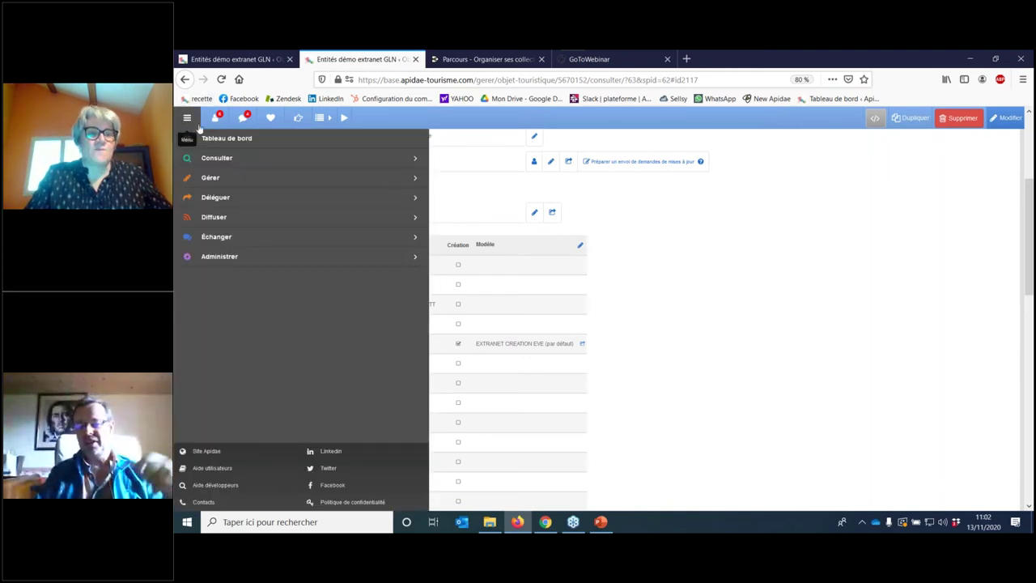
left_click(215, 198)
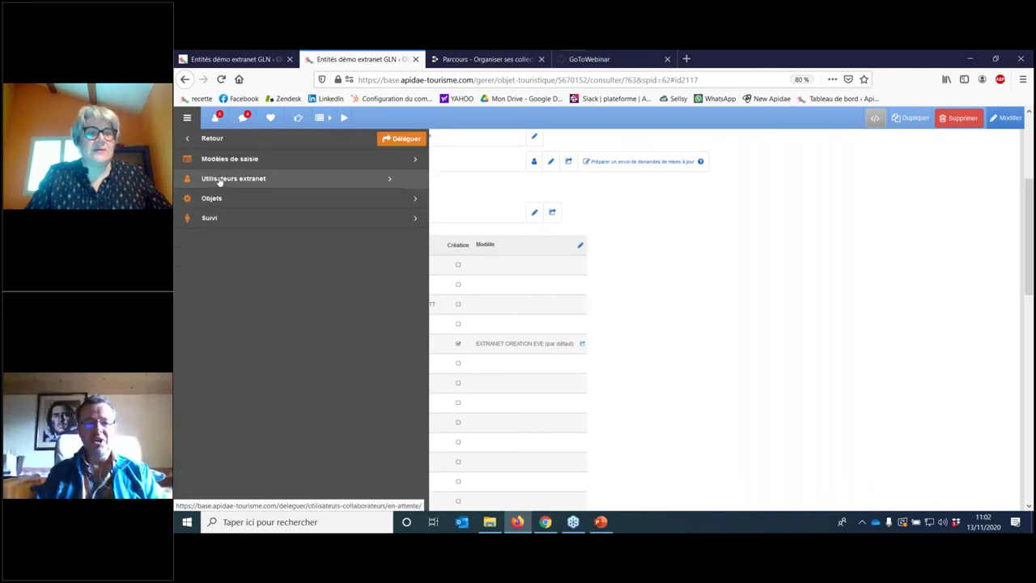
left_click(187, 139)
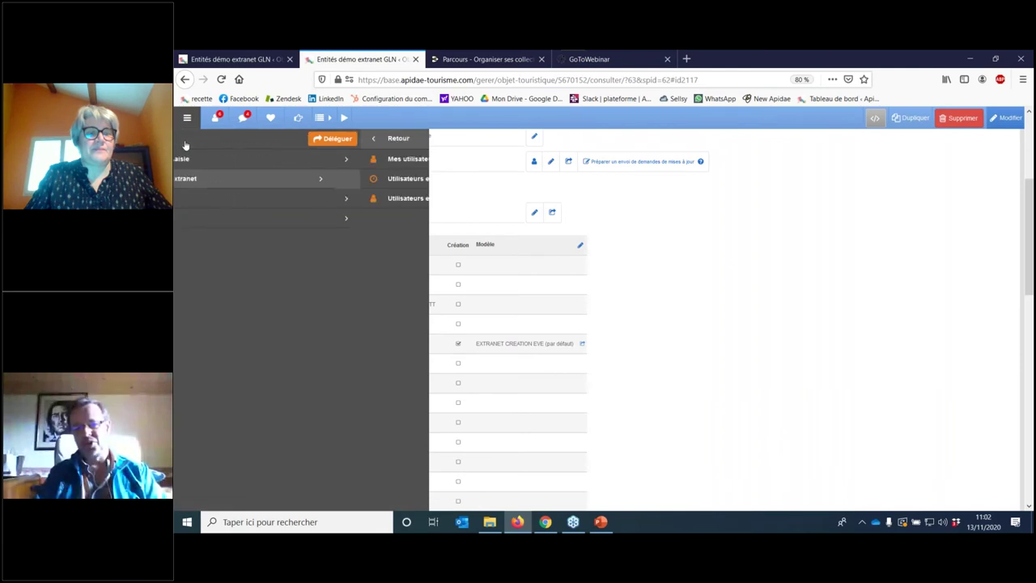
left_click(186, 141)
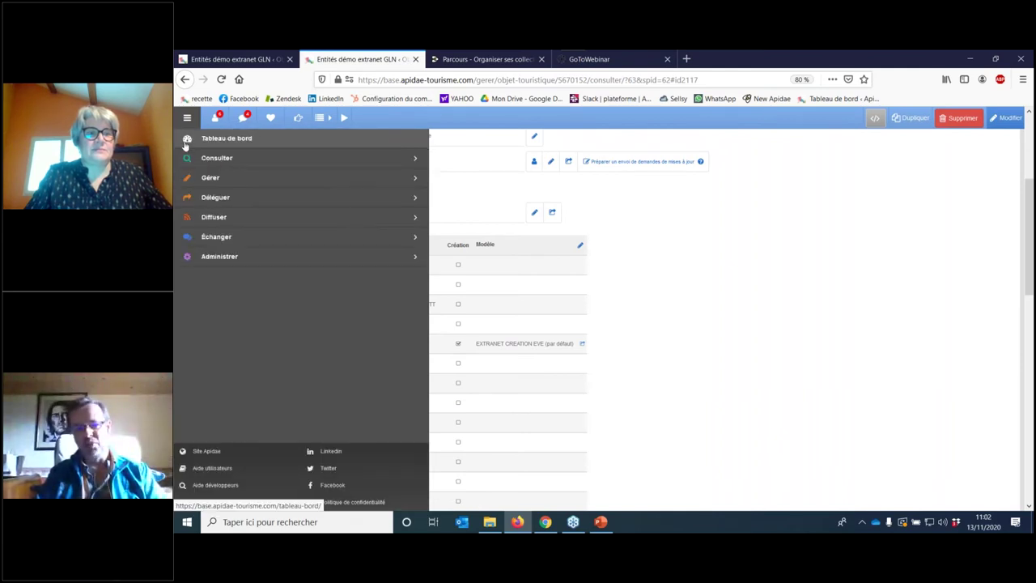
left_click(246, 257)
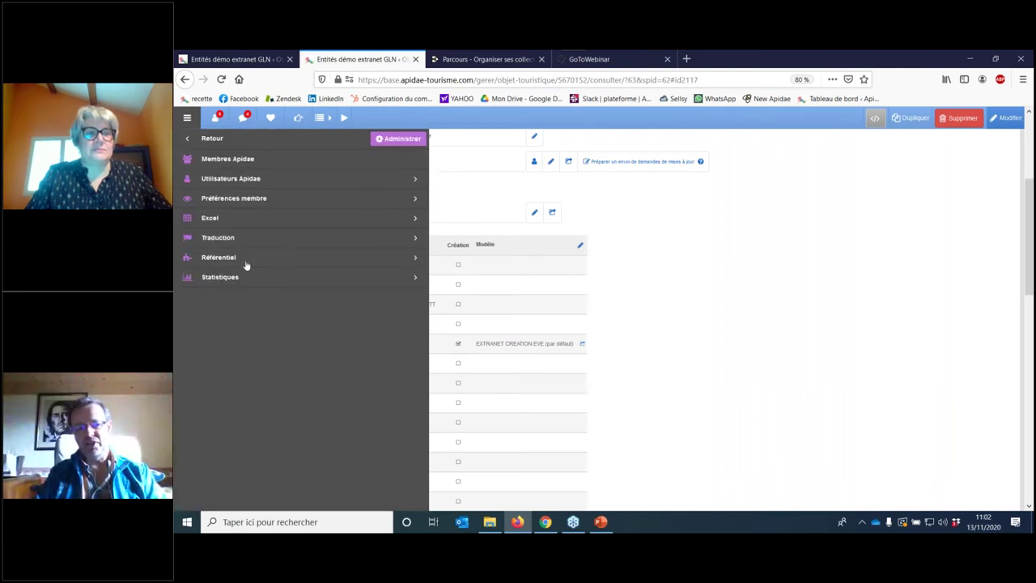
left_click(187, 139)
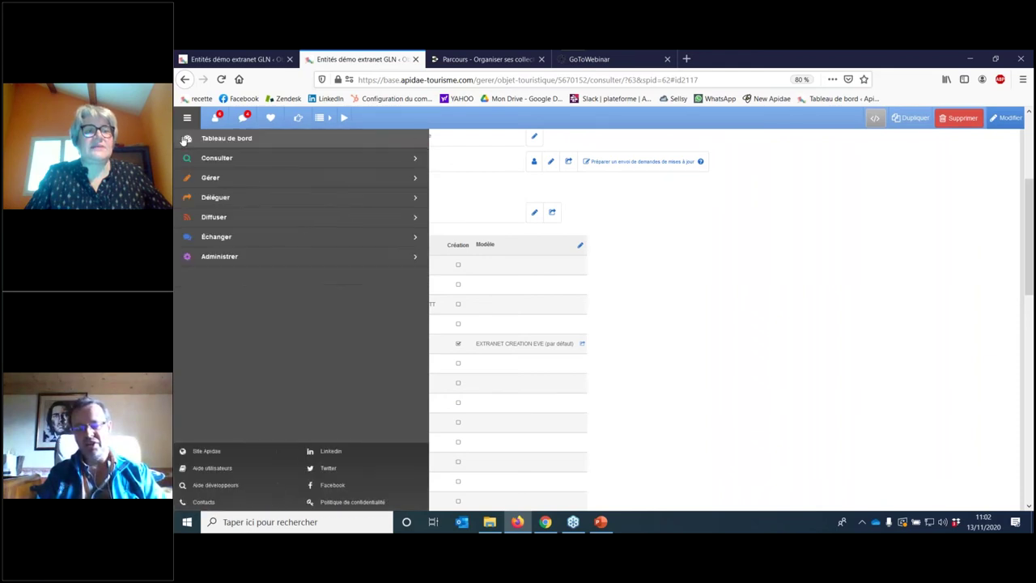
left_click(239, 256)
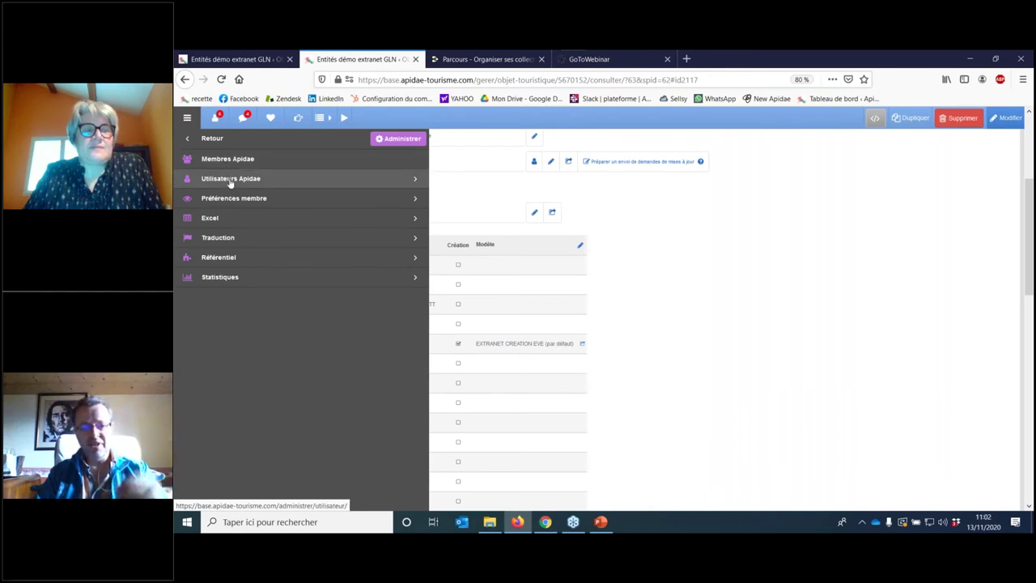
left_click(230, 180)
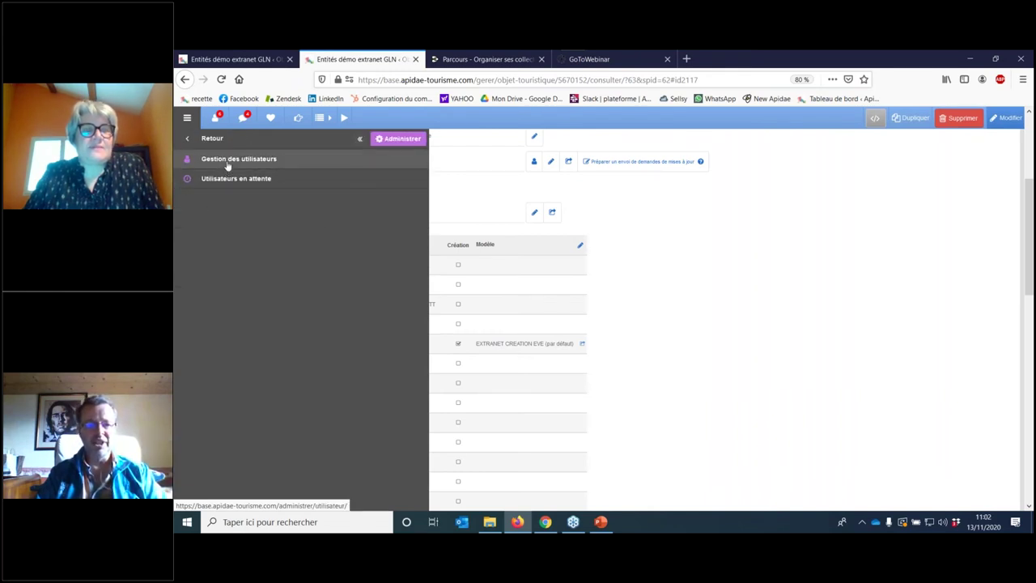
left_click(228, 162)
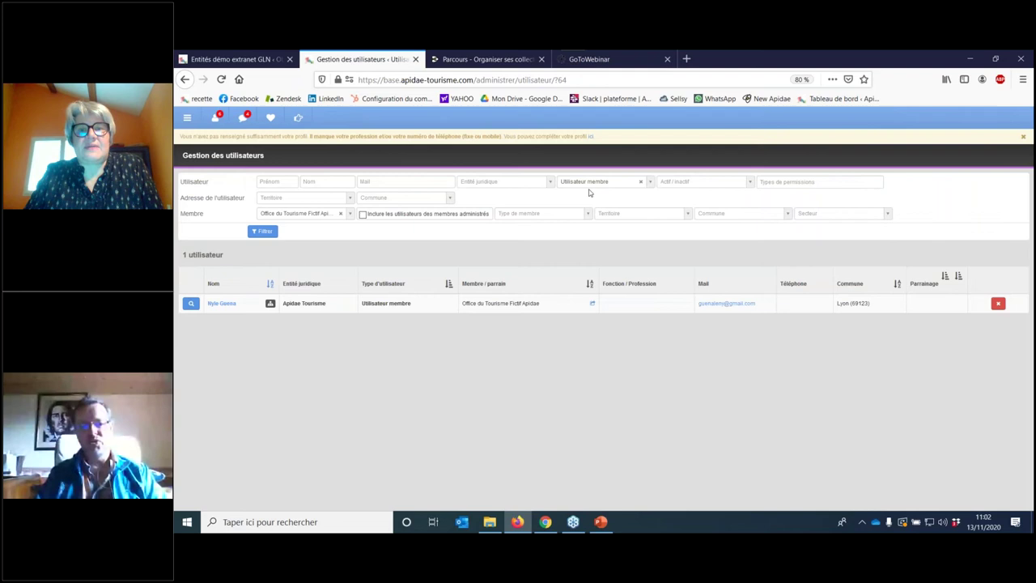
Step: Filter the tourist office's users by the user type Utilisateur extranet
left_click(589, 184)
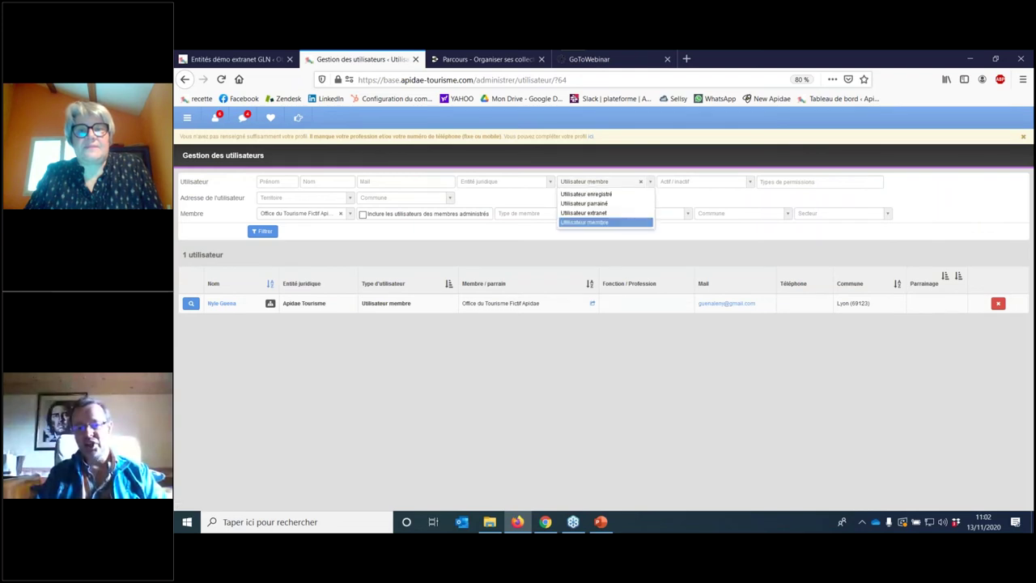
left_click(596, 207)
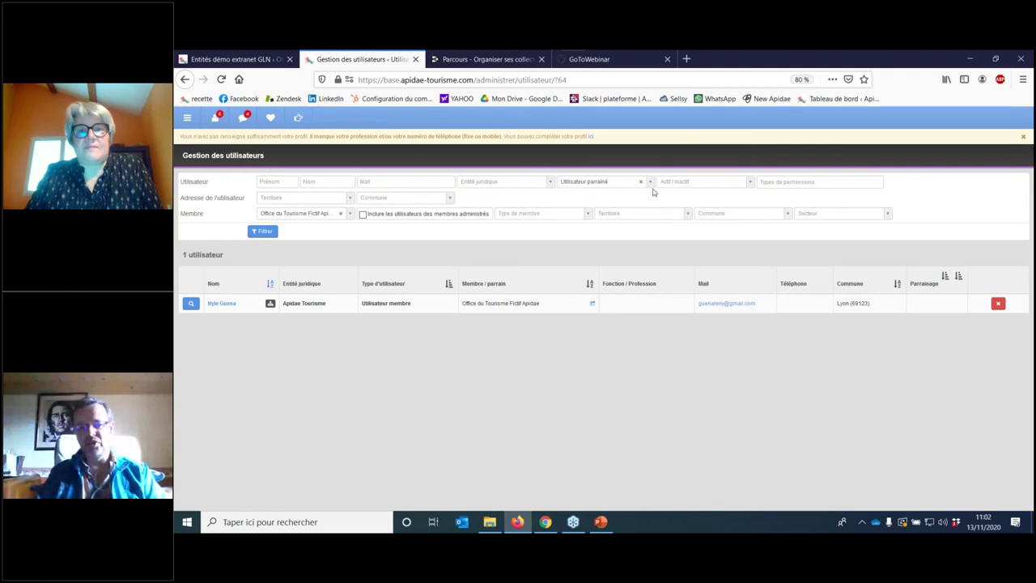
left_click(652, 186)
left_click(626, 213)
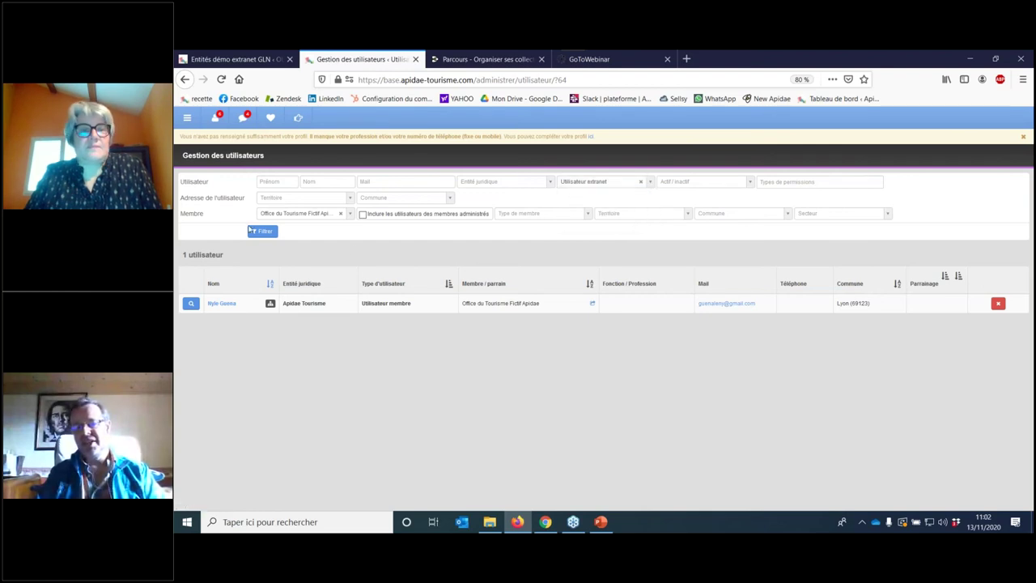
left_click(261, 231)
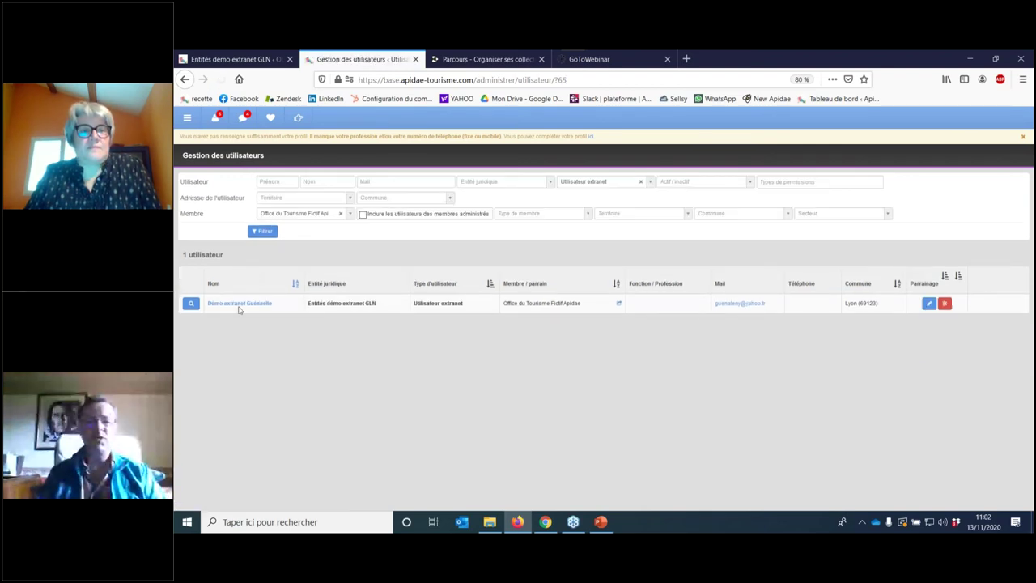
Step: Edit the listed extranet user's sponsorship, choose the level Utilisateur extranet and save it
left_click(928, 303)
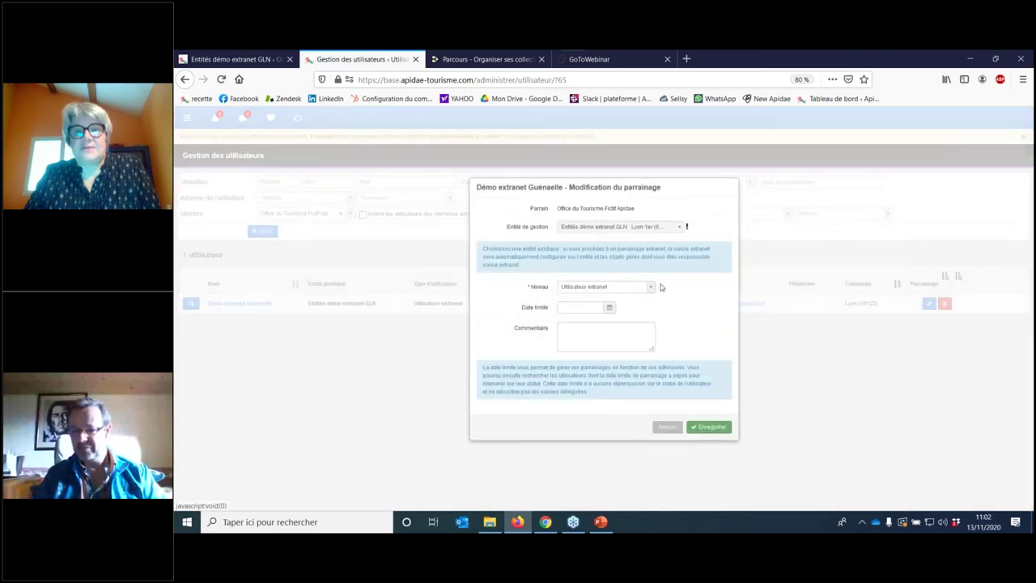
left_click(650, 289)
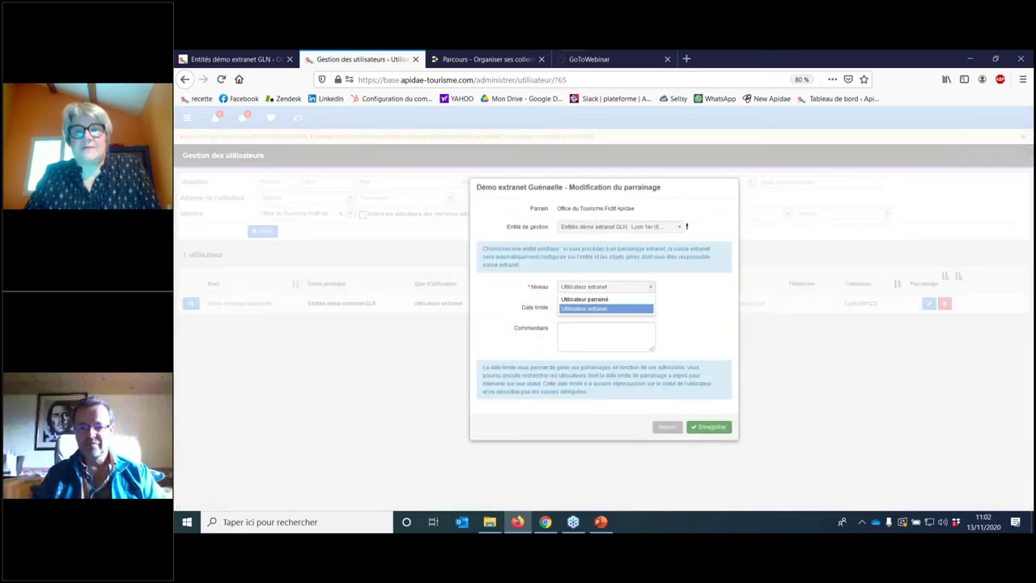
left_click(605, 309)
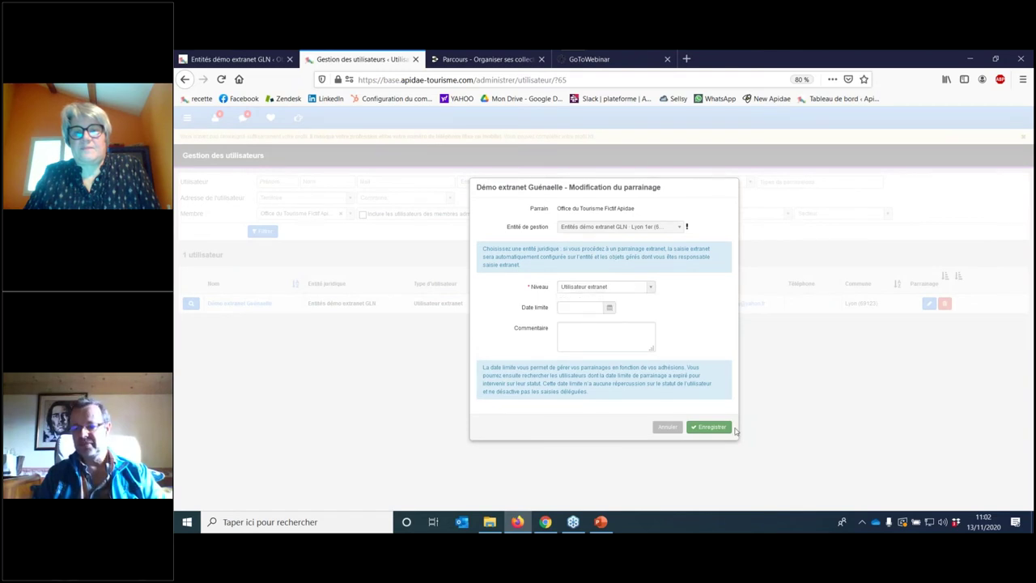
left_click(710, 427)
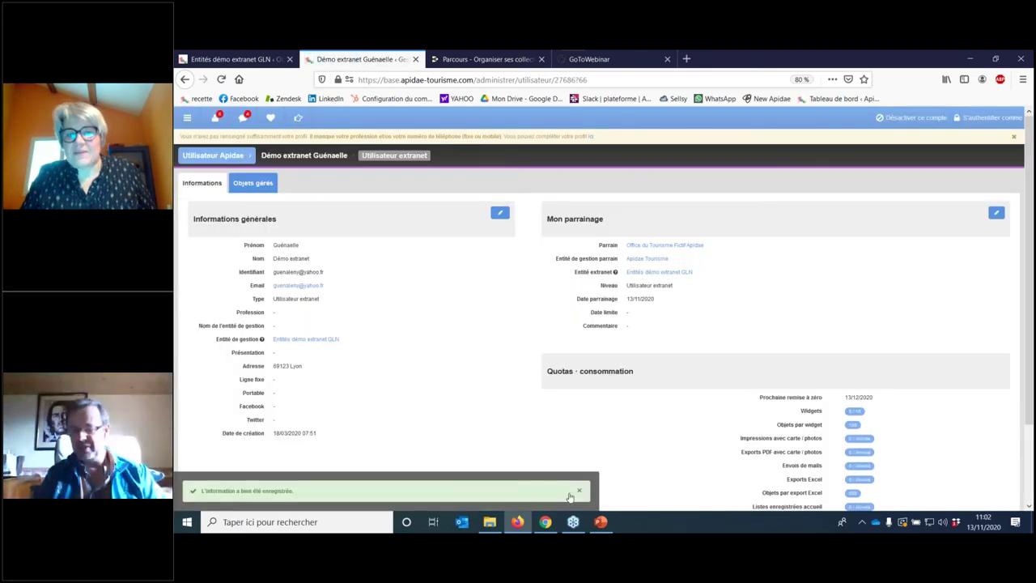
left_click(579, 490)
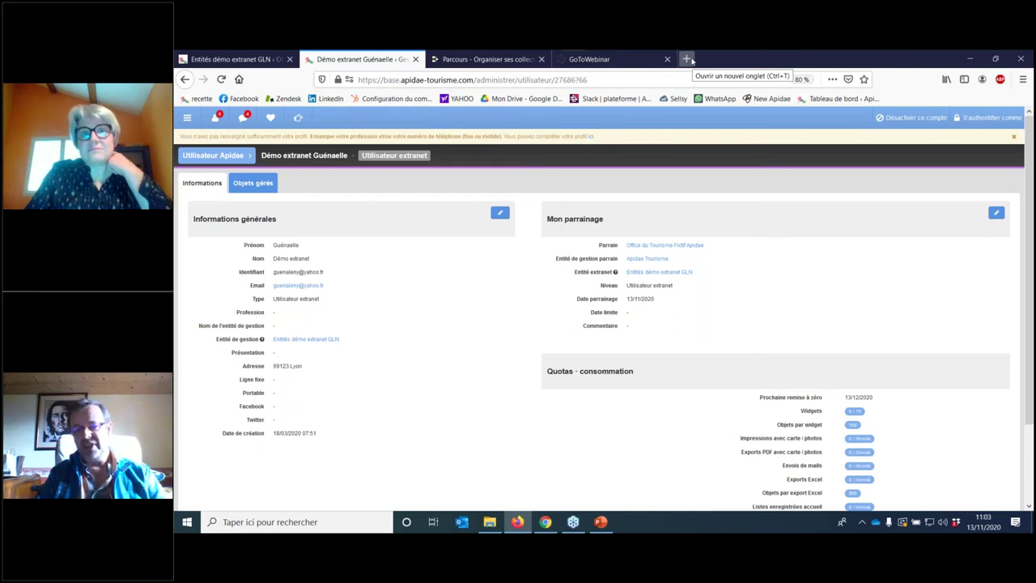
Step: Open the public Apidae website, apidae-tourisme.com, in a new browser tab
left_click(522, 62)
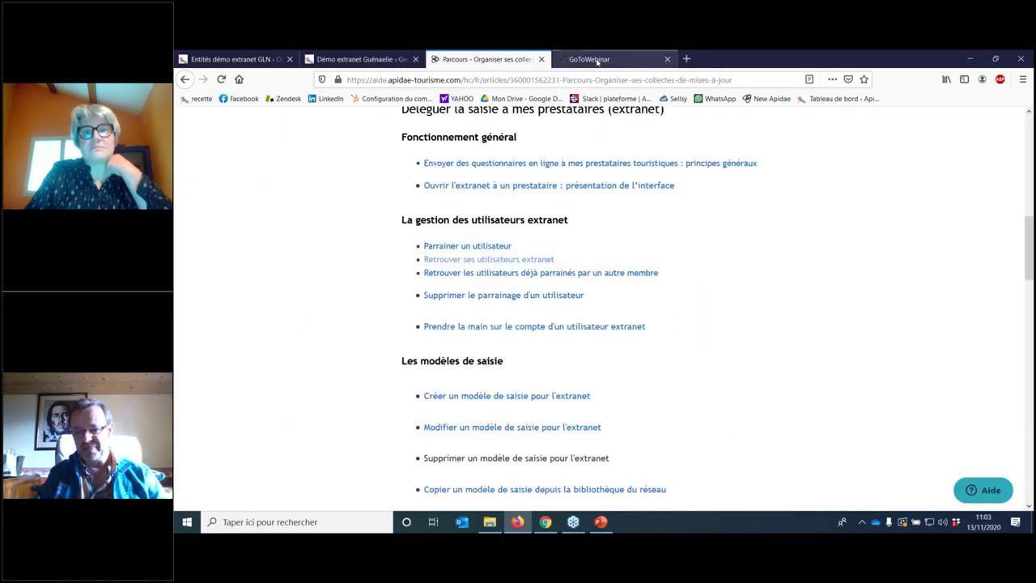
left_click(686, 59)
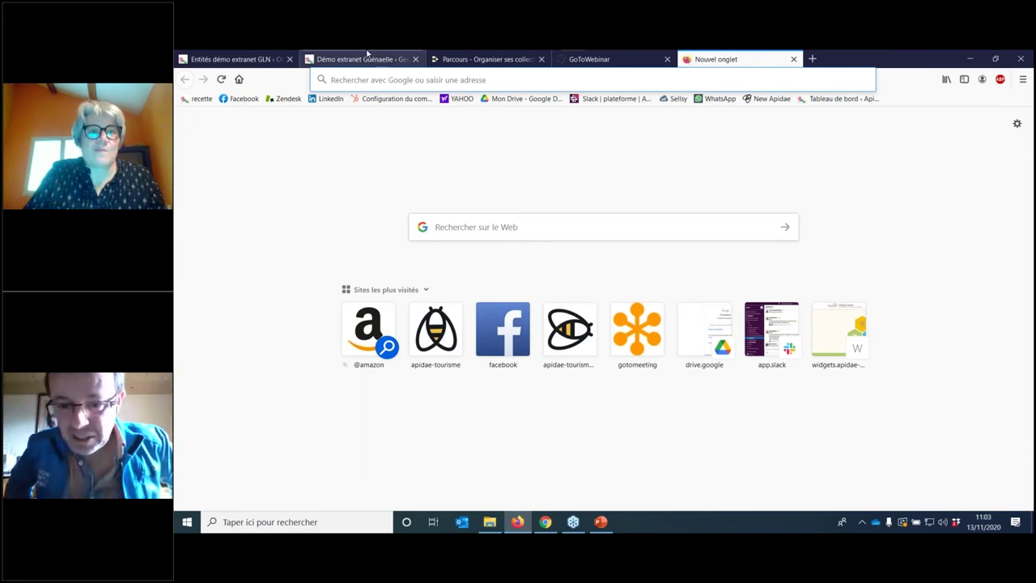
left_click(482, 160)
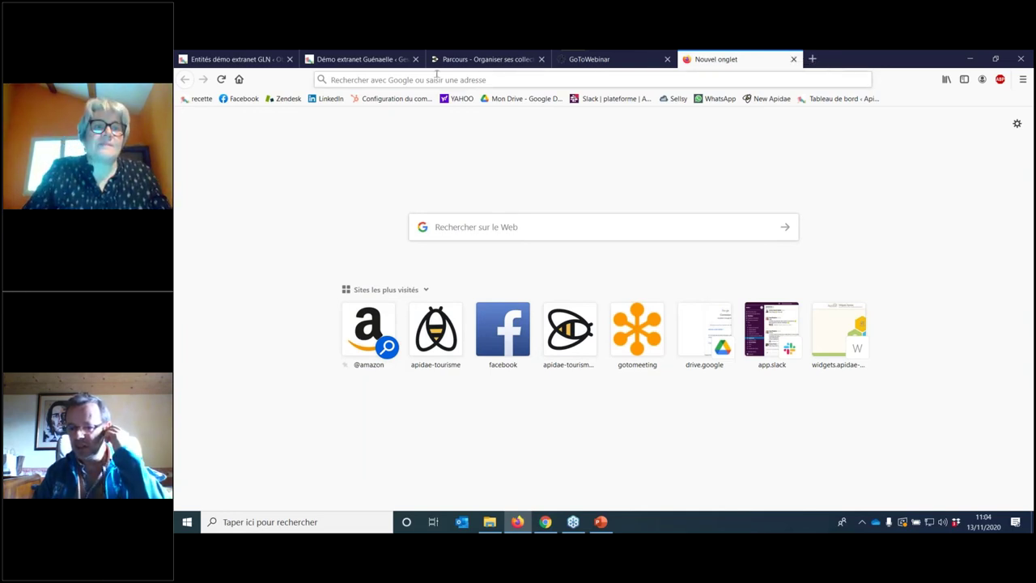
left_click(367, 81)
type("APIAE")
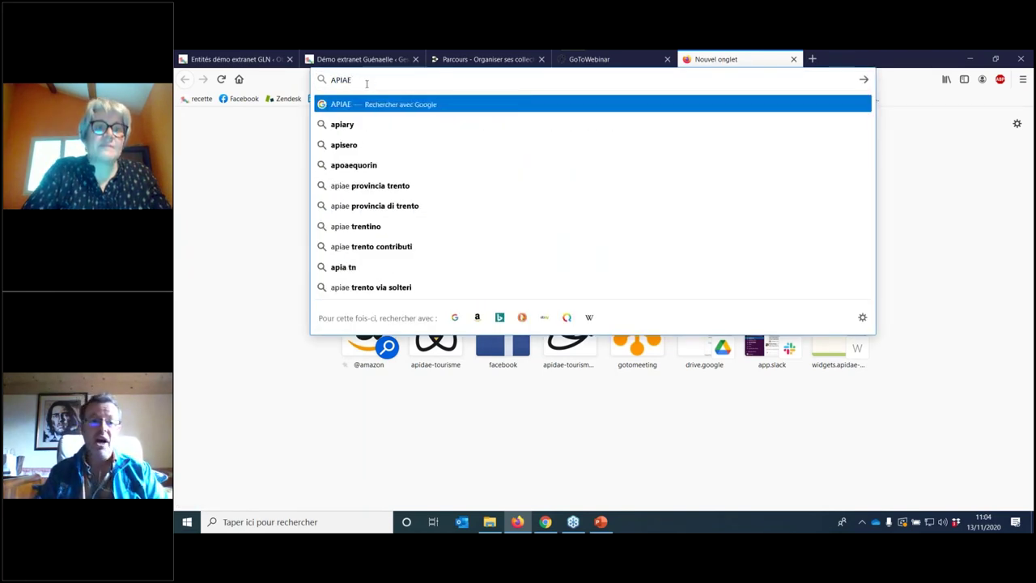
key("BackSpace")
key("BackSpace")
key("BackSpace")
type("pidae-tou")
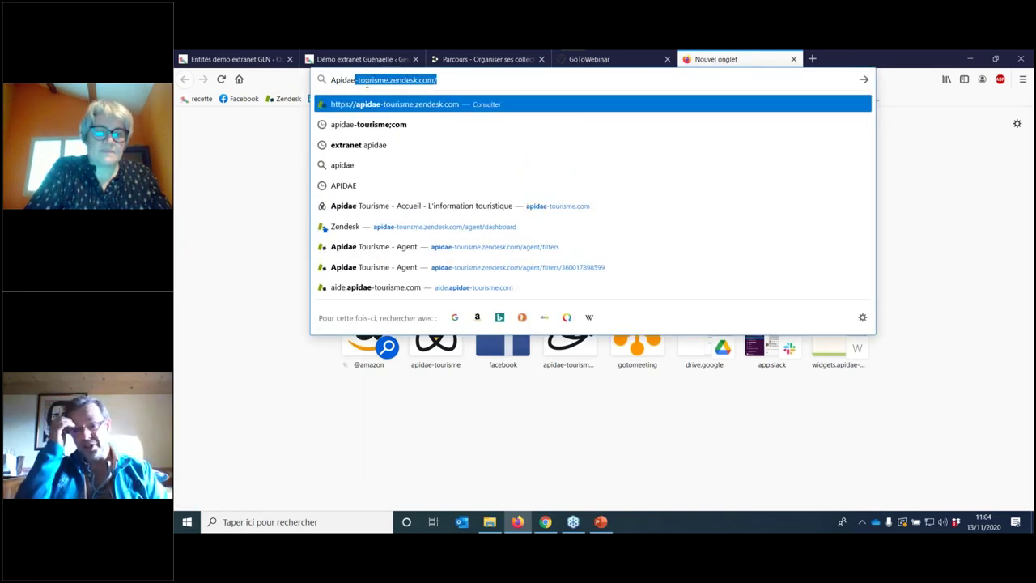
type("risme.CO")
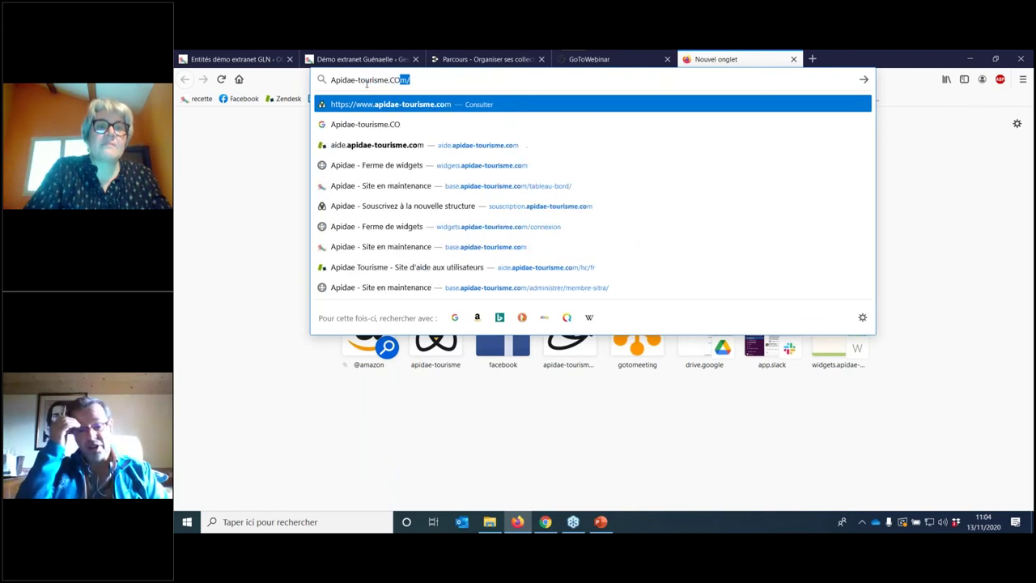
key("BackSpace")
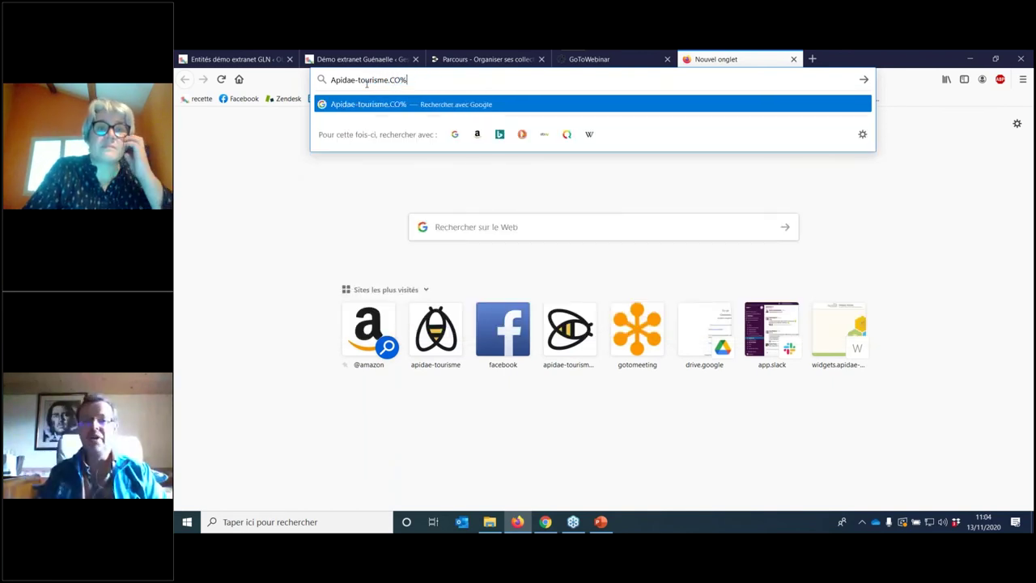
type("M/")
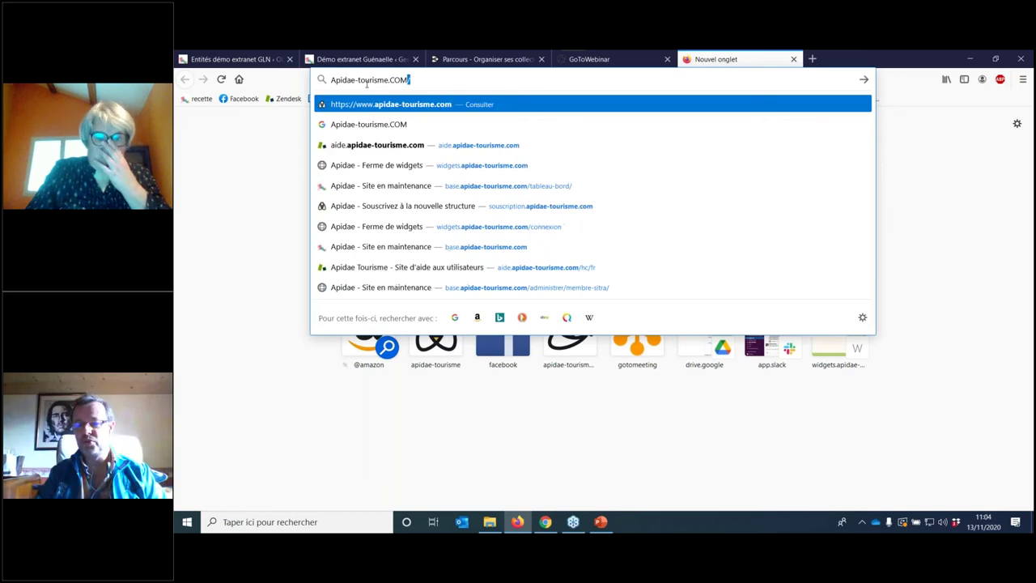
key("Return")
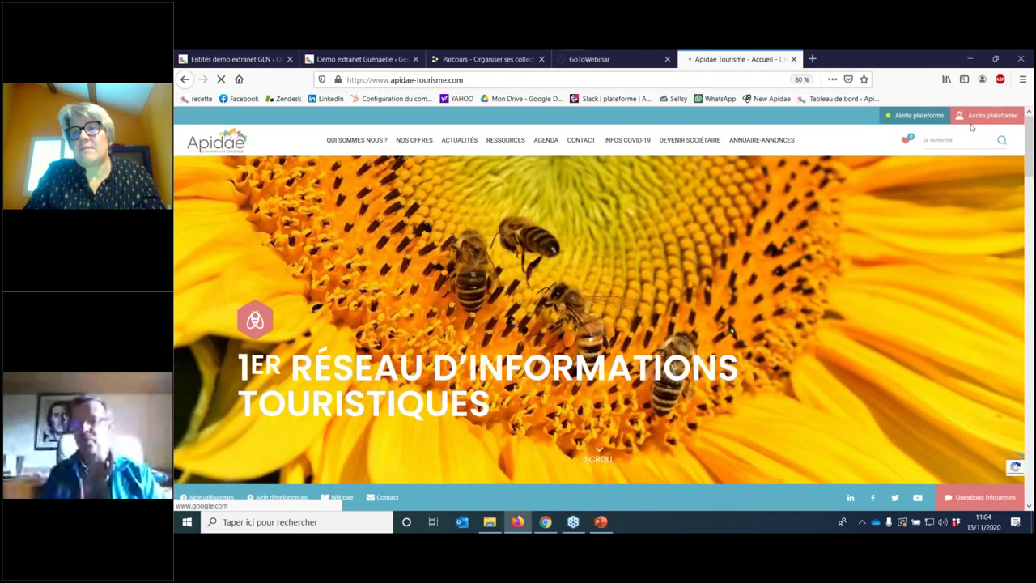
Step: Enter the platform from the public site through Accès plateforme to reach the office's dashboard
left_click(973, 118)
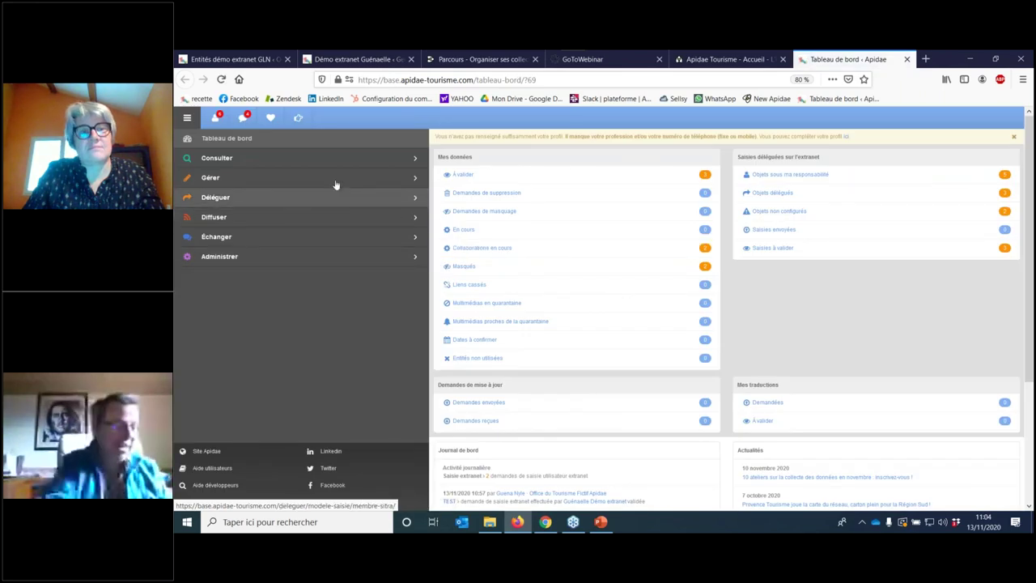
left_click(215, 119)
left_click(853, 341)
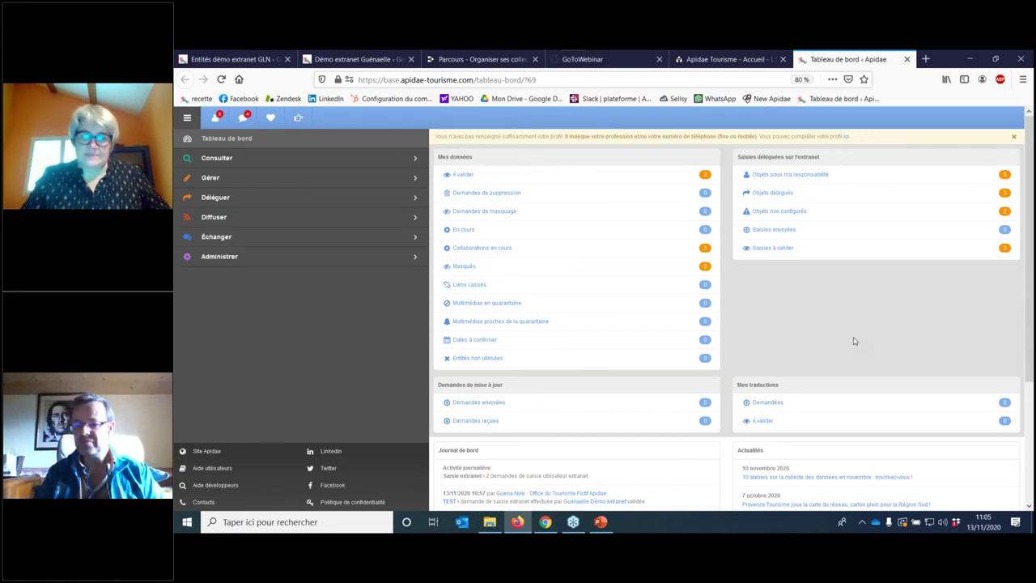
Step: Switch to the PowerPoint presentation and start the slide show from slide 24, the validated-modifications email
left_click(612, 523)
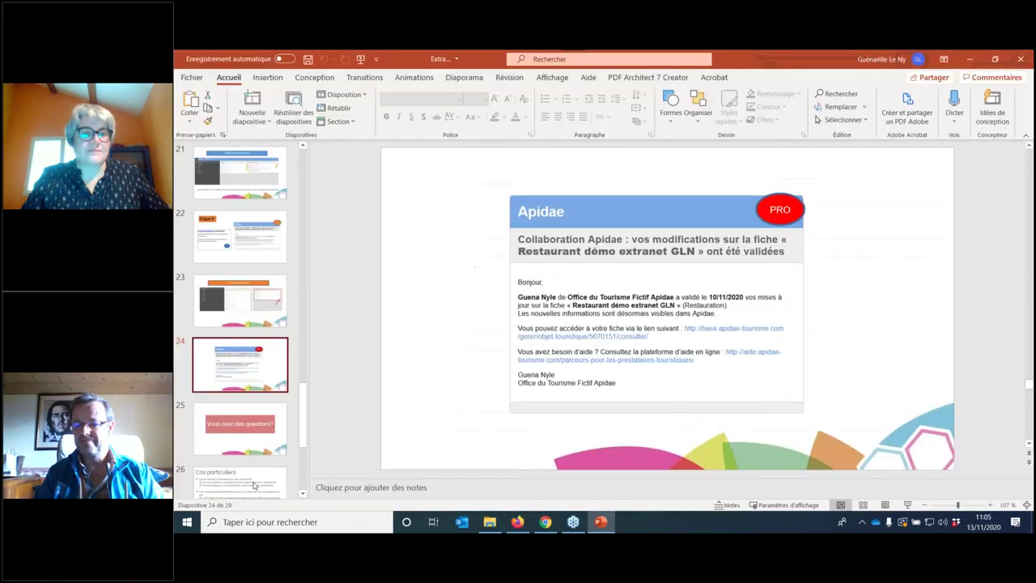
left_click(255, 362)
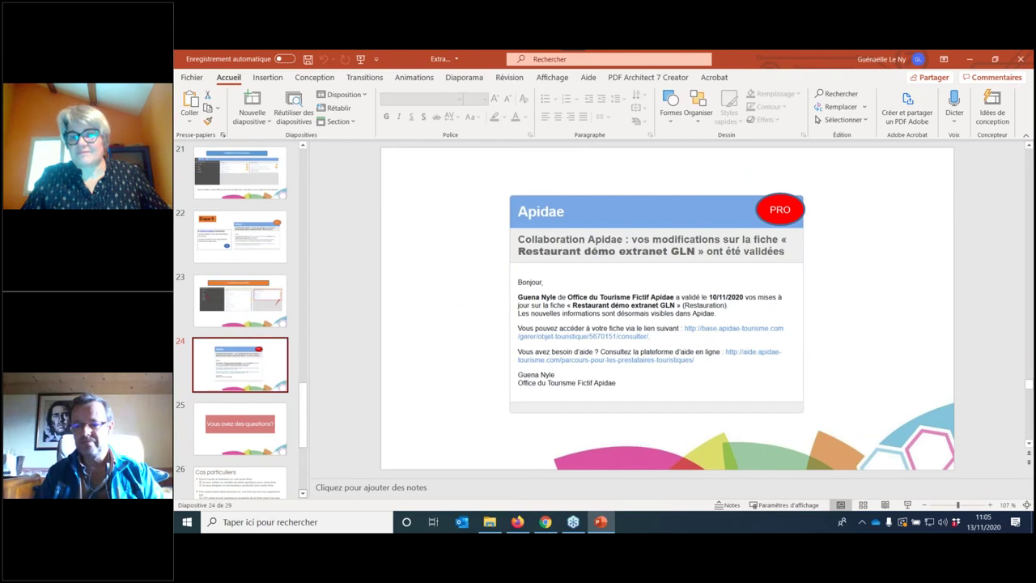
left_click(908, 504)
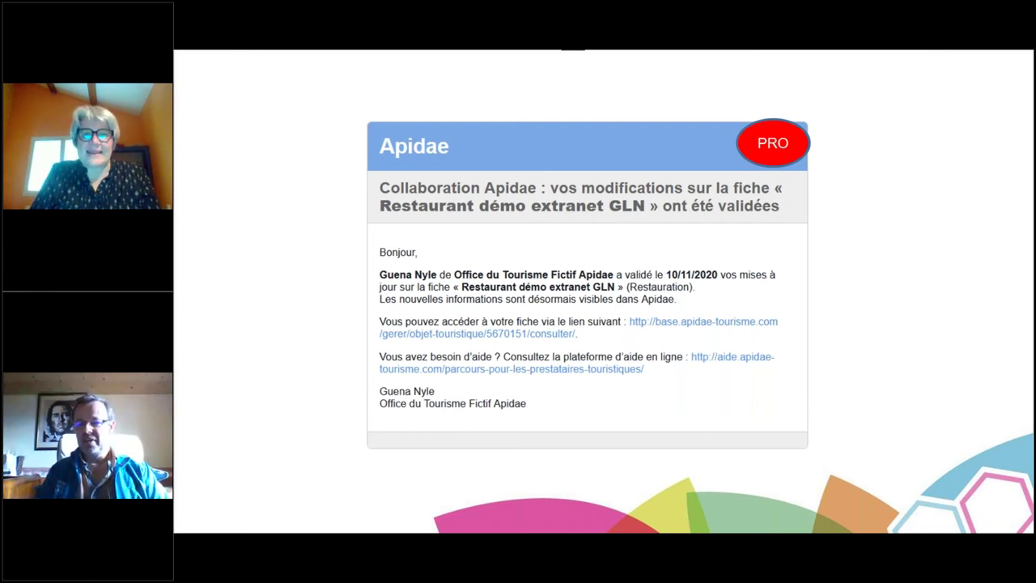
Step: Go back through the slides past Etape 5 and Etape 4 to the « Vous avez été parrainé ! » email
key("Left")
key("Left")
key("Left")
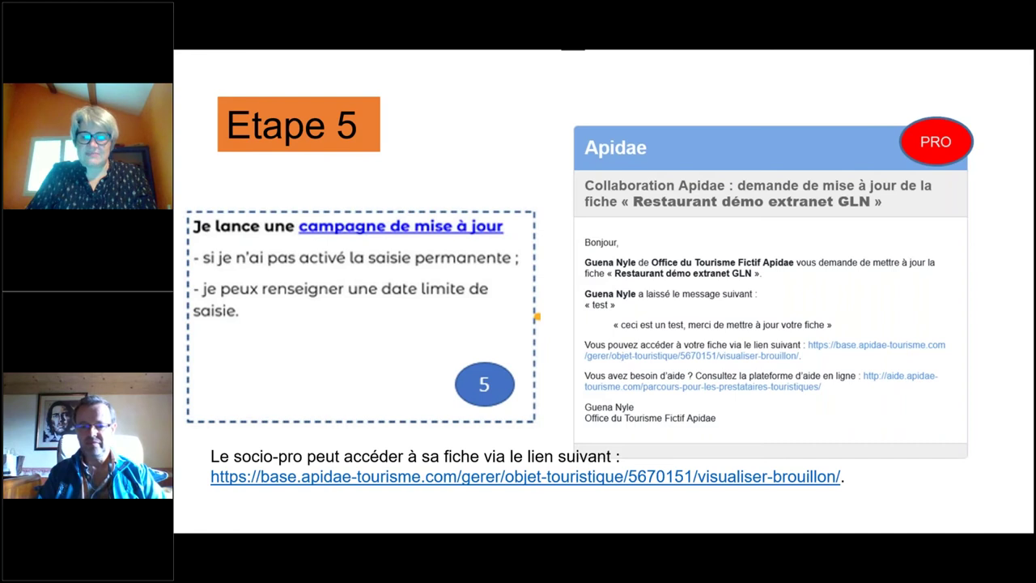
key("Left")
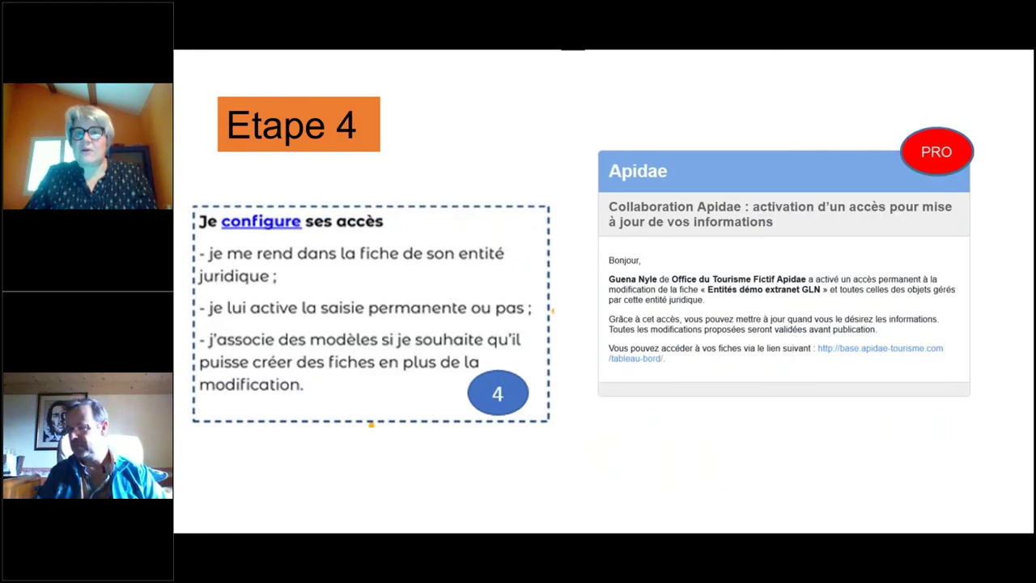
key("Left")
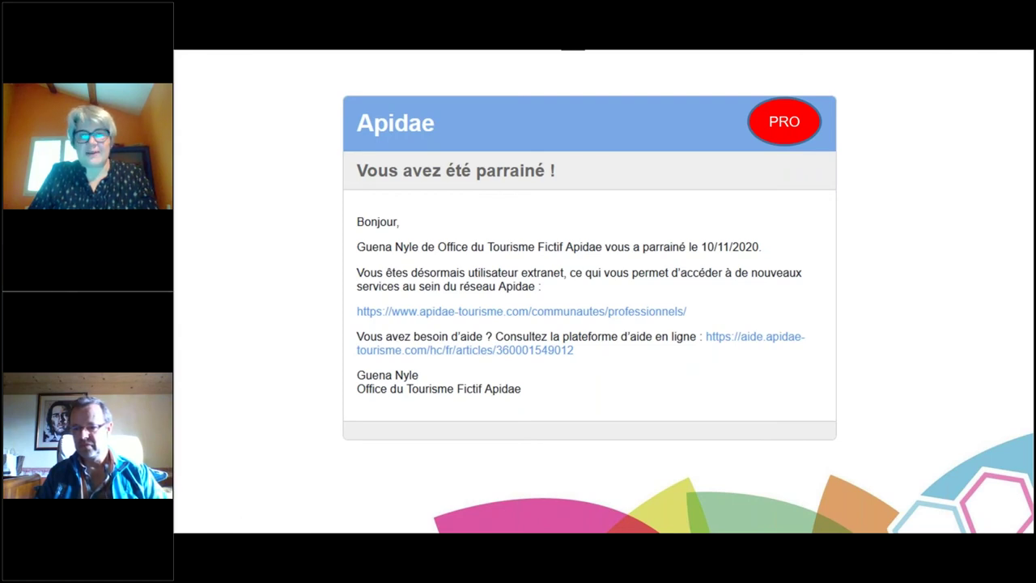
Step: Advance through the Etape 4 slide to the Etape 5 update-campaign slide and end the slide show
key("Right")
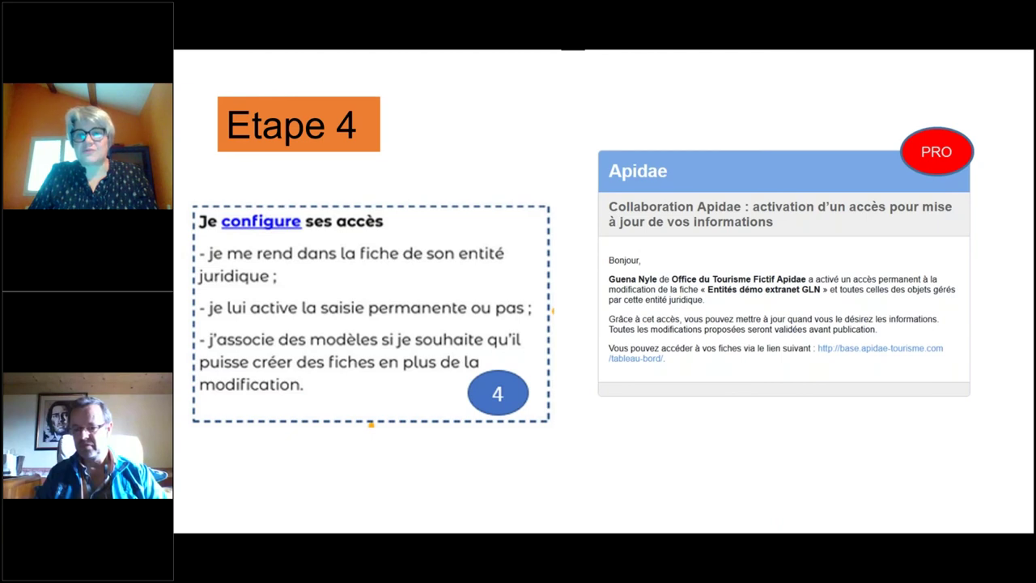
key("Right")
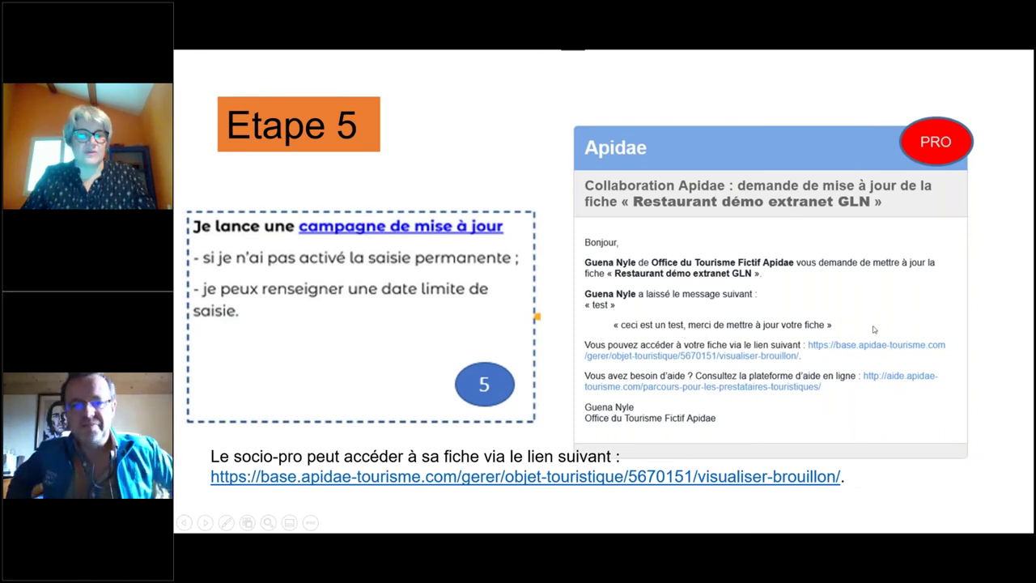
key("Escape")
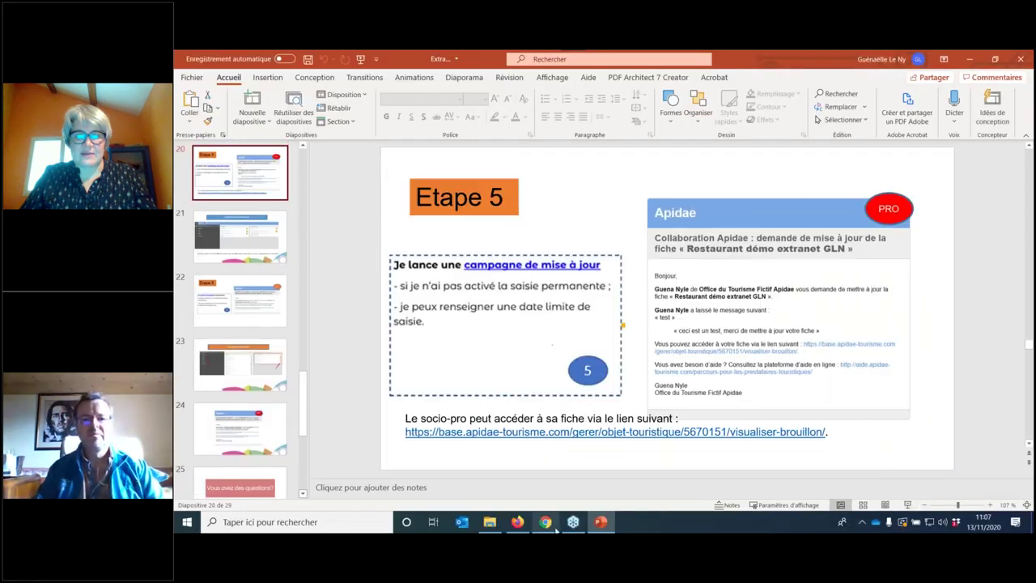
Step: Switch to the Apidae platform in Firefox and open the delegation follow-up list of sent entries, Saisies envoyées
left_click(517, 522)
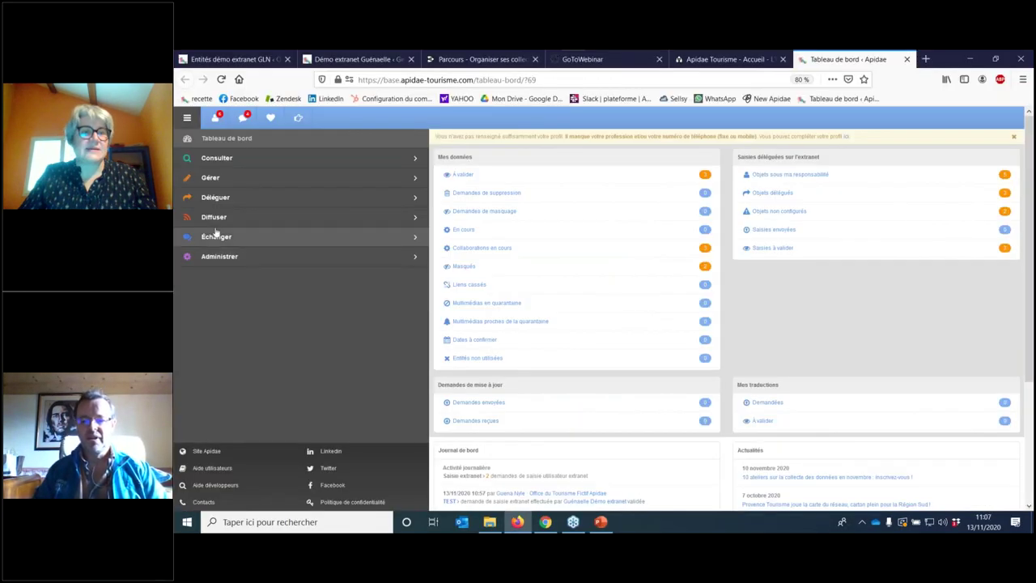
left_click(223, 183)
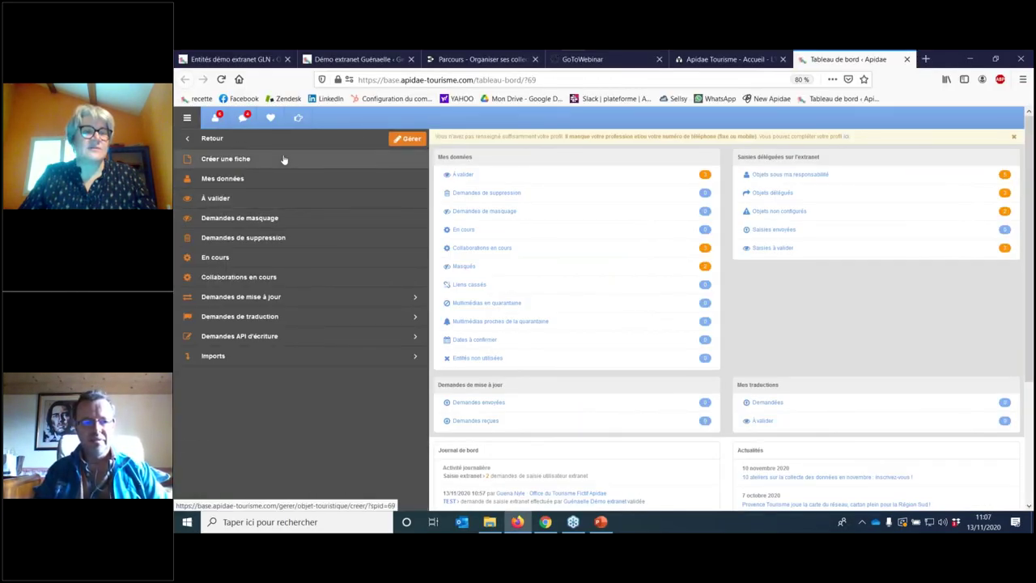
left_click(231, 142)
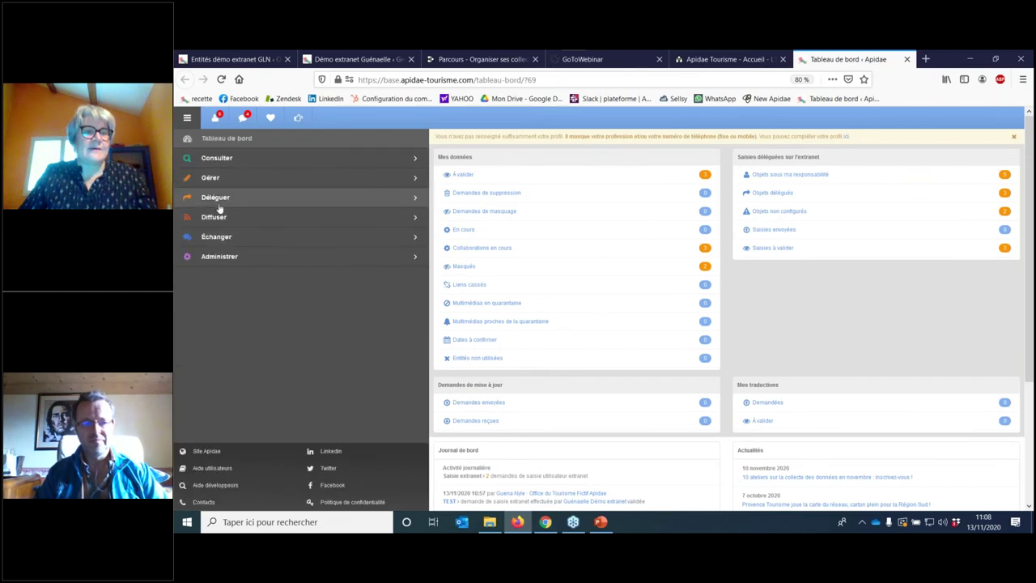
left_click(210, 197)
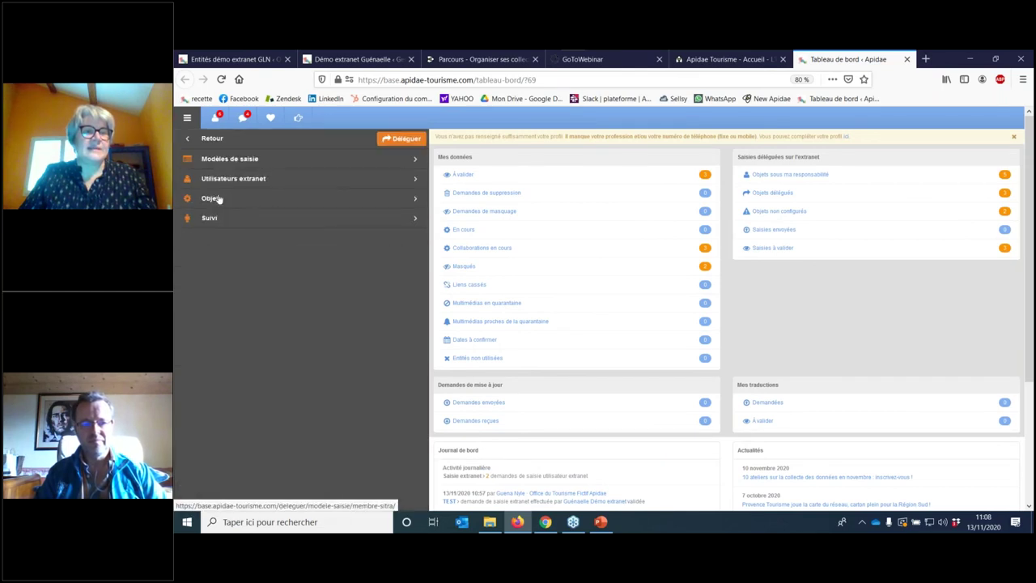
left_click(247, 167)
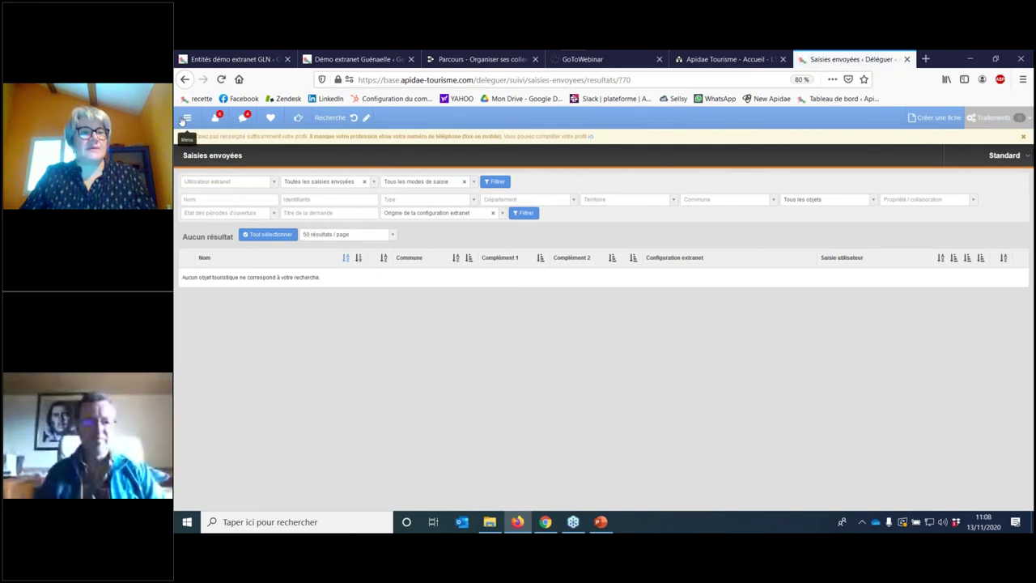
Step: Display the delegation list Objets sous ma responsabilité
left_click(185, 119)
left_click(195, 138)
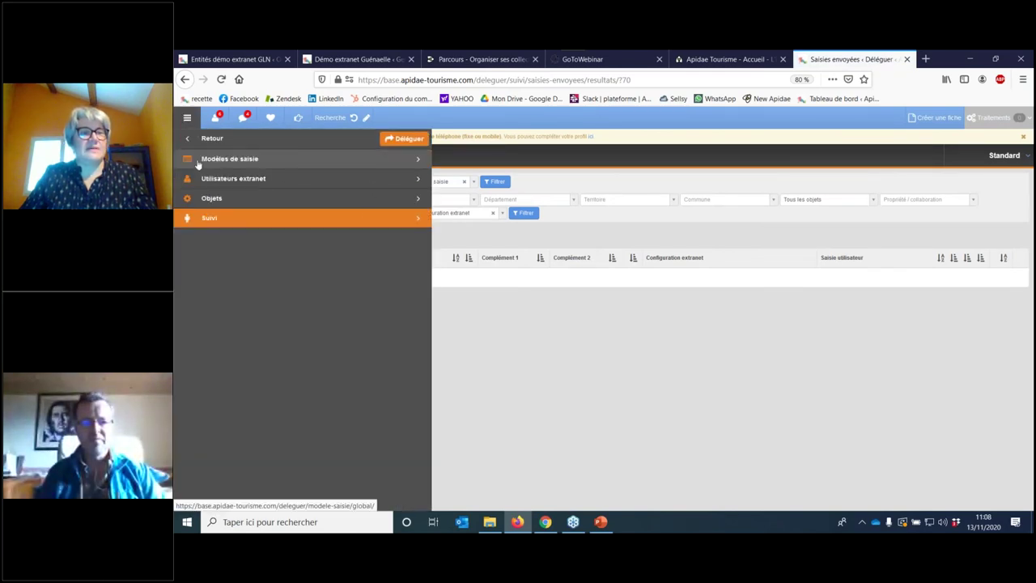
left_click(207, 199)
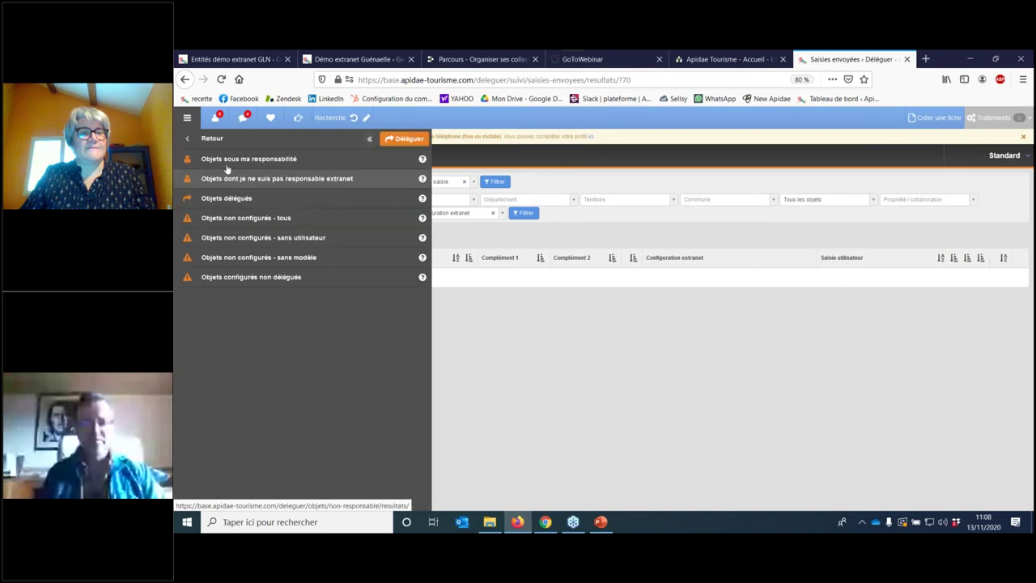
left_click(229, 162)
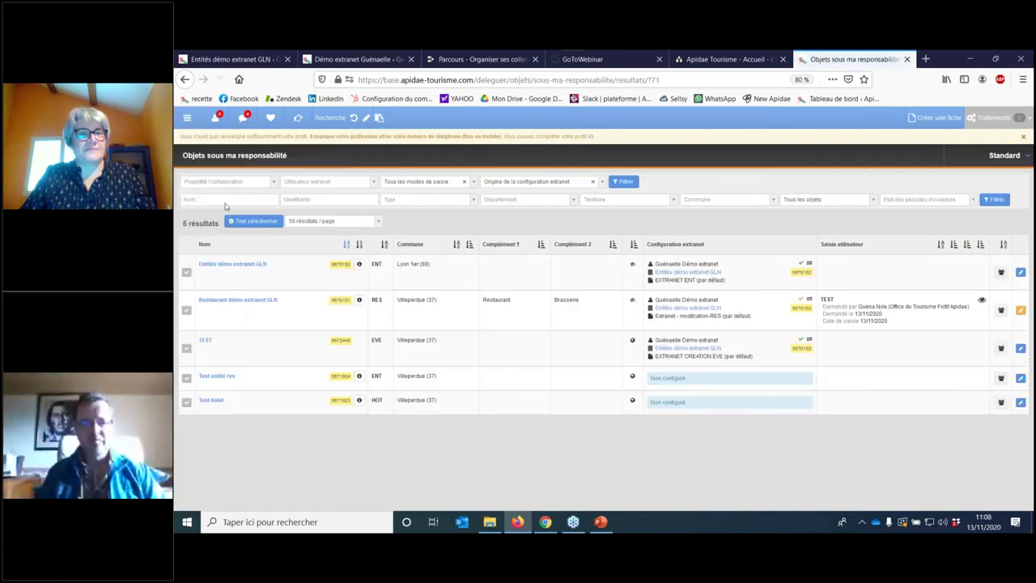
Step: Open the extranet entry request form for the Restaurant démo extranet GLN record and cancel it without sending
left_click(186, 308)
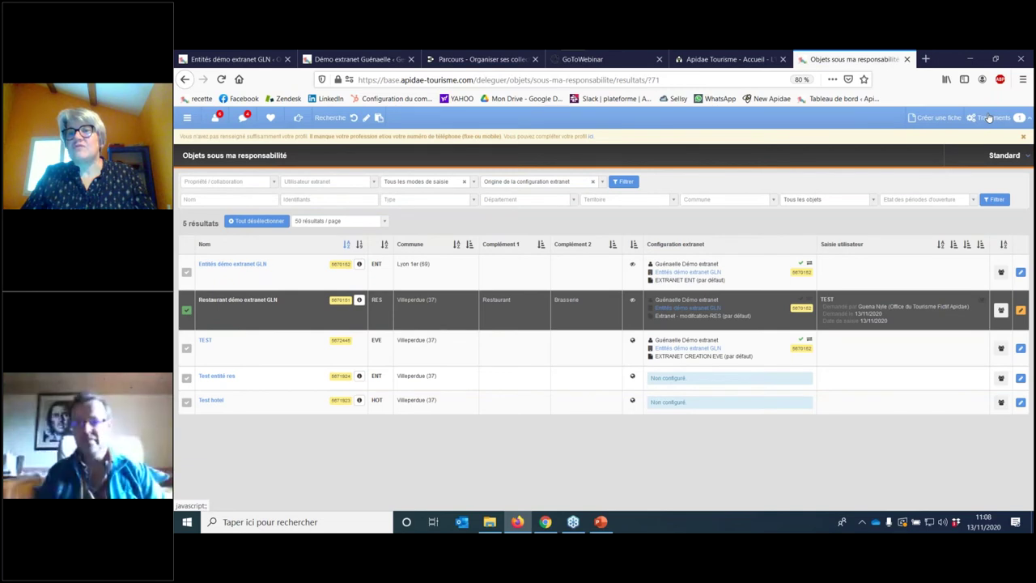
left_click(991, 118)
left_click(931, 140)
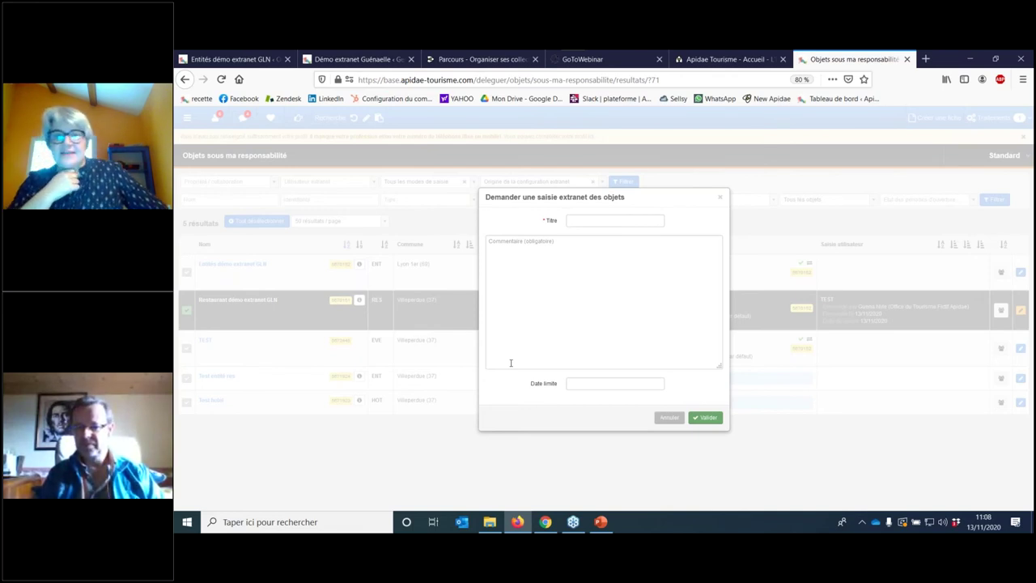
left_click(669, 418)
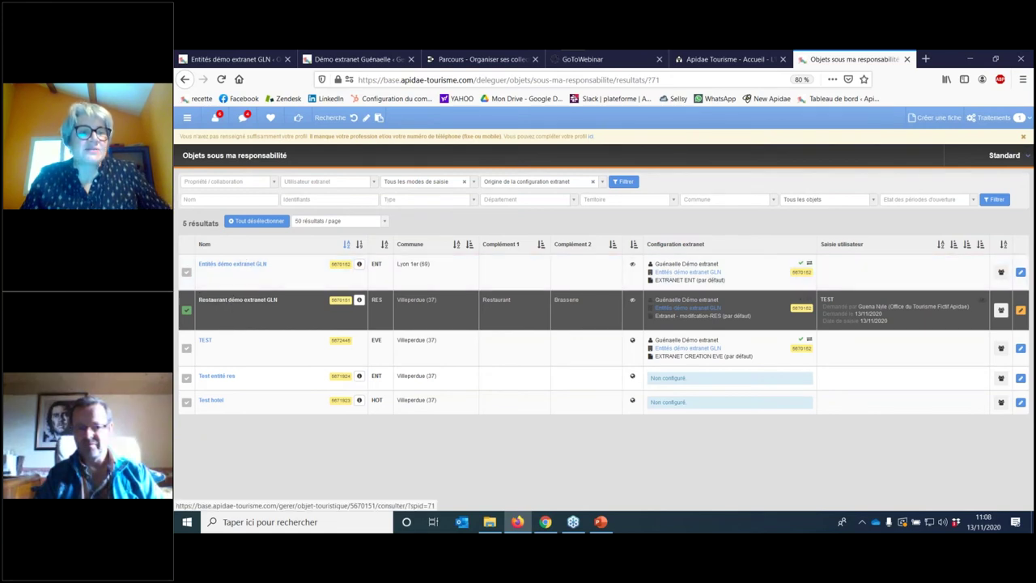
Step: Try to replace the extranet configuration of Restaurant démo extranet GLN with a custom one from its collaboration settings
left_click(238, 300)
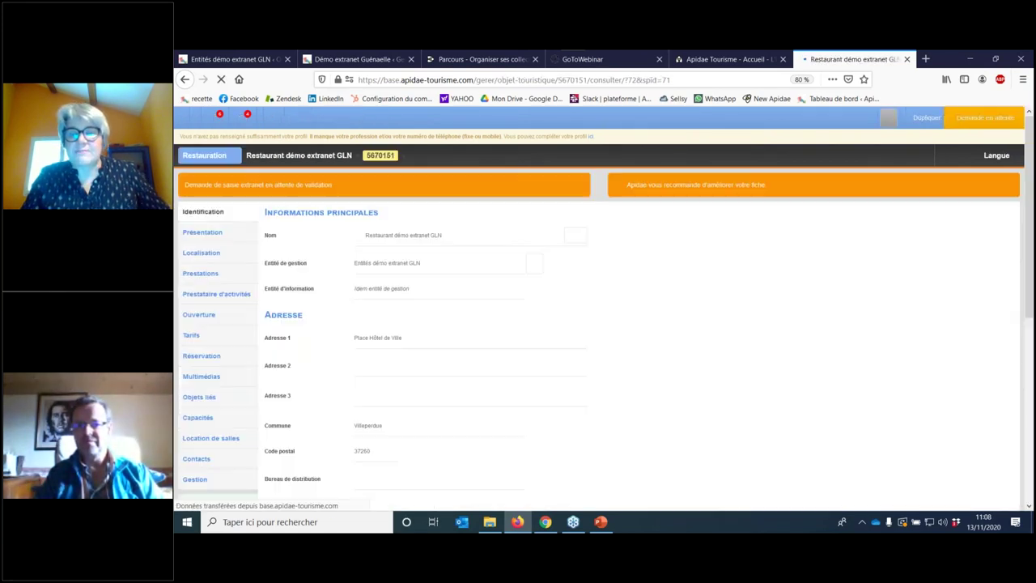
scroll(220, 451, "down", 2)
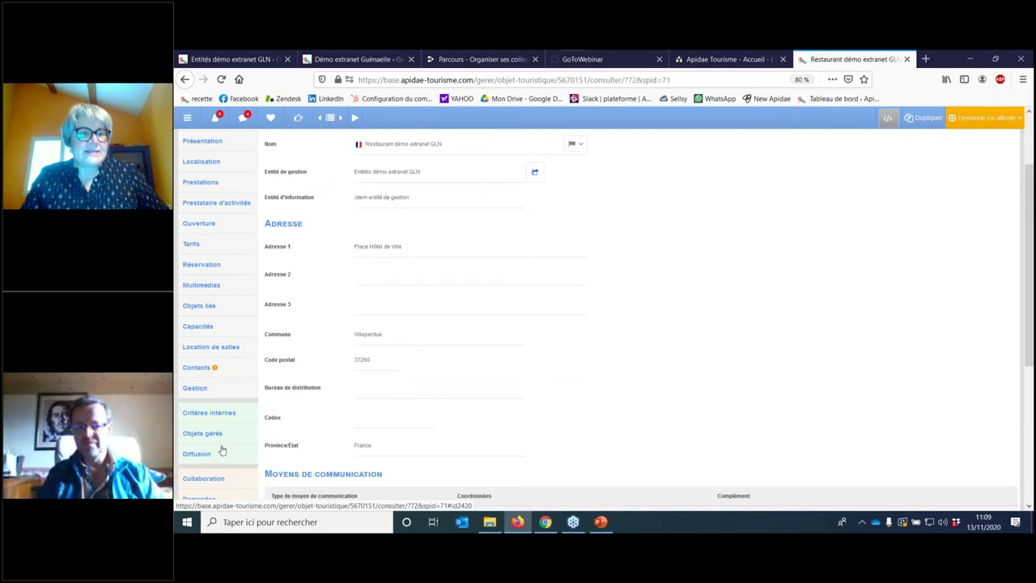
left_click(215, 435)
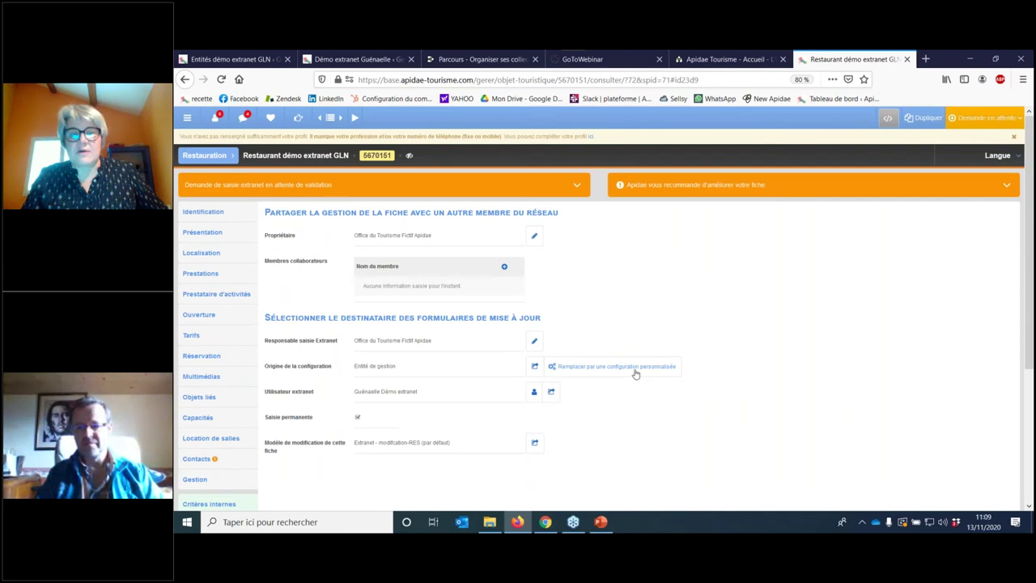
left_click(635, 371)
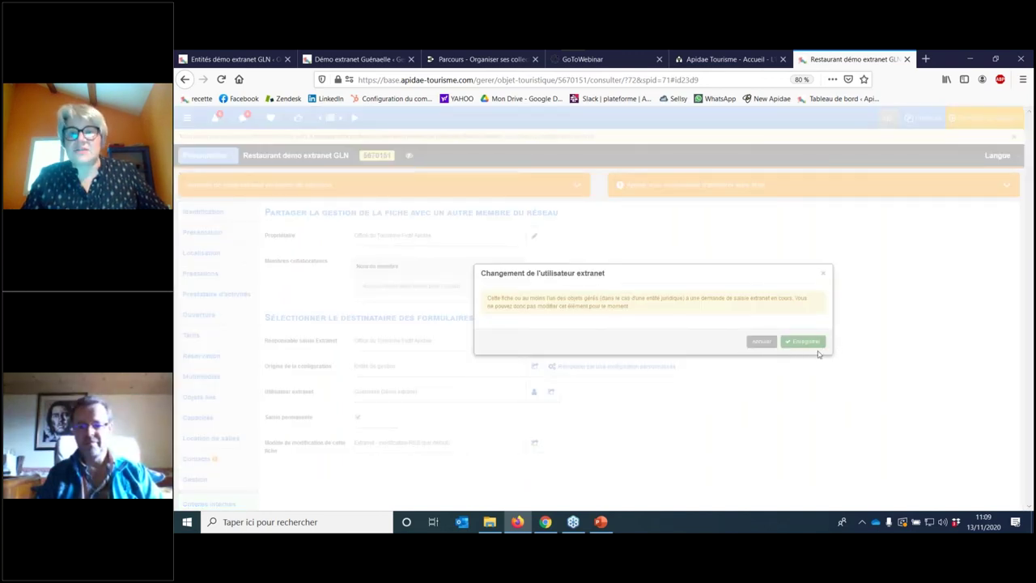
left_click(761, 342)
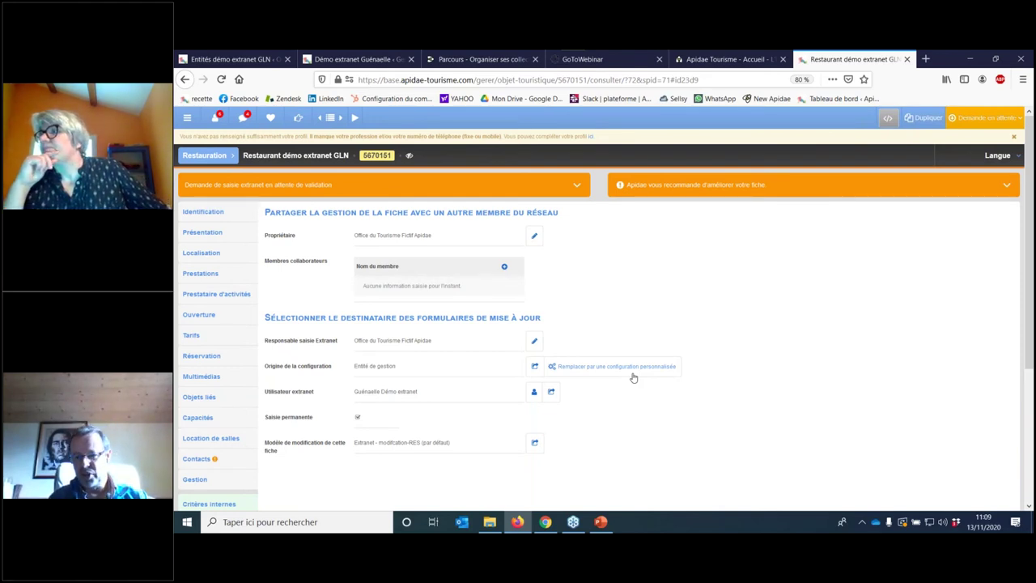
Step: Return from the restaurant record to the Objets sous ma responsabilité list
left_click(185, 120)
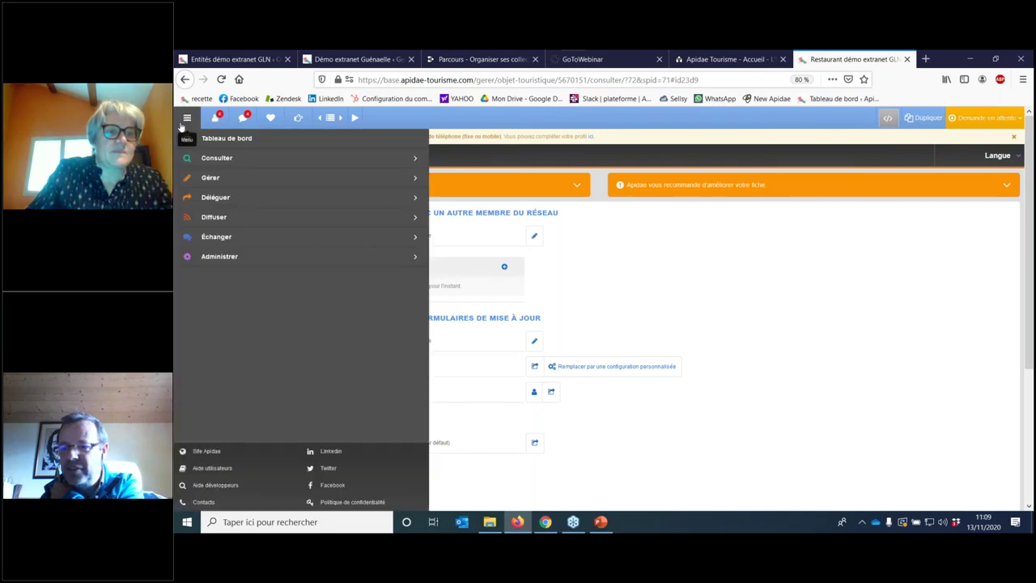
left_click(210, 178)
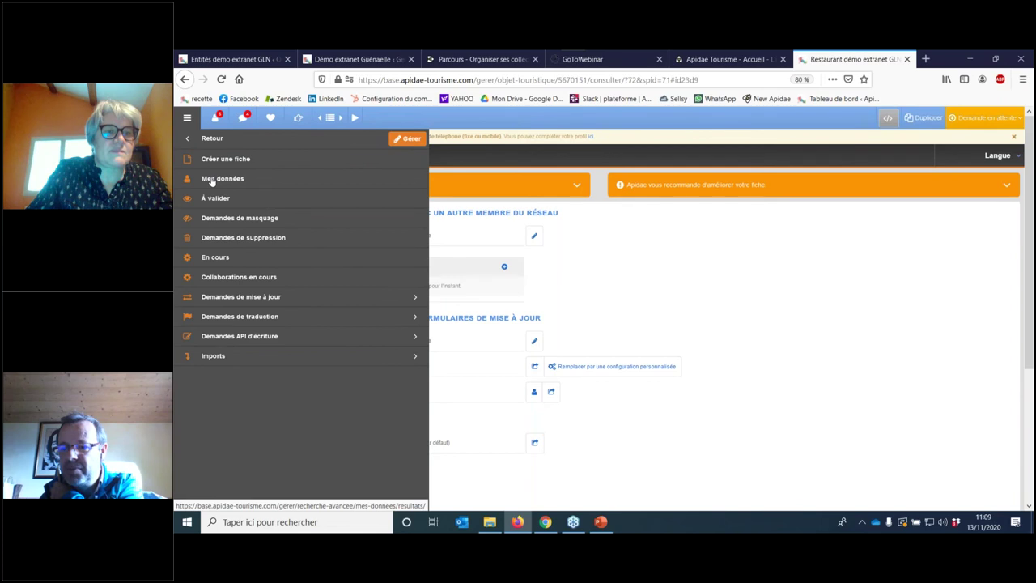
left_click(195, 140)
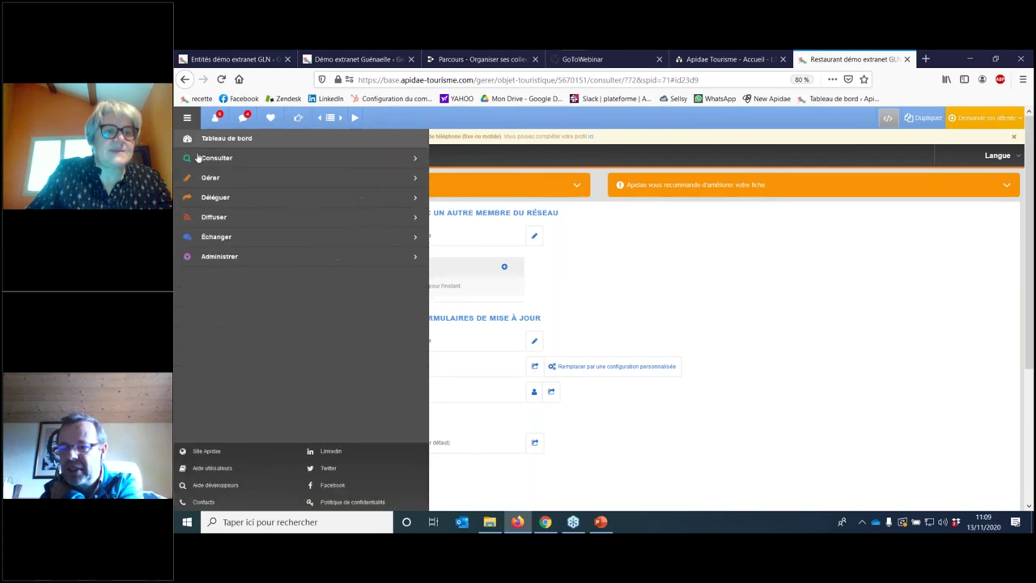
left_click(220, 257)
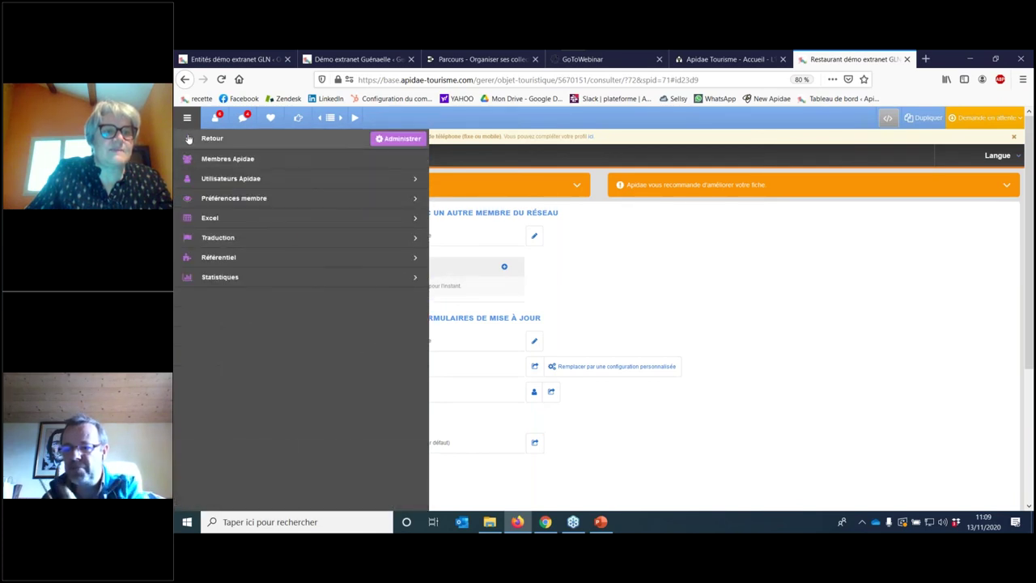
left_click(188, 139)
left_click(227, 199)
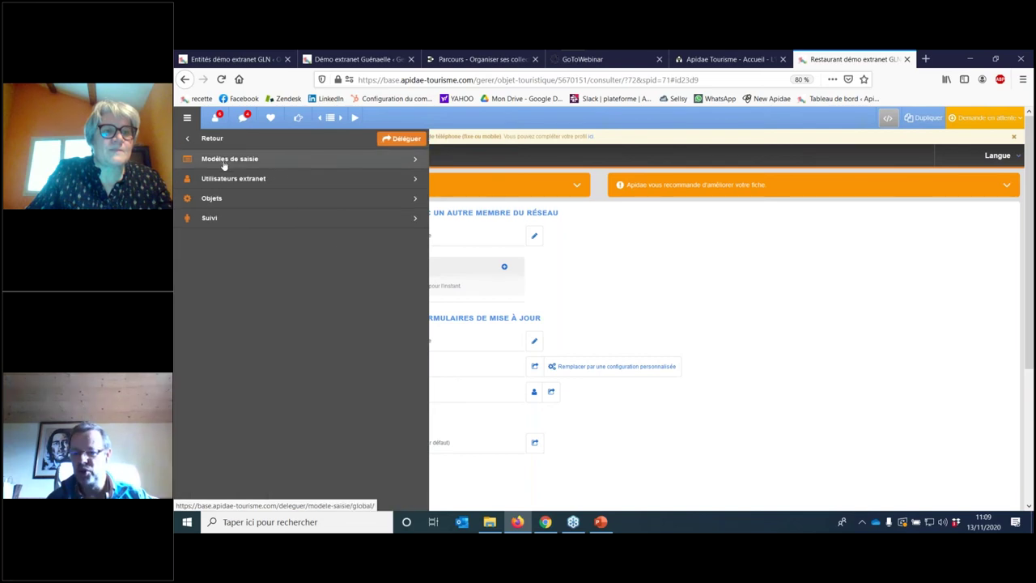
left_click(227, 199)
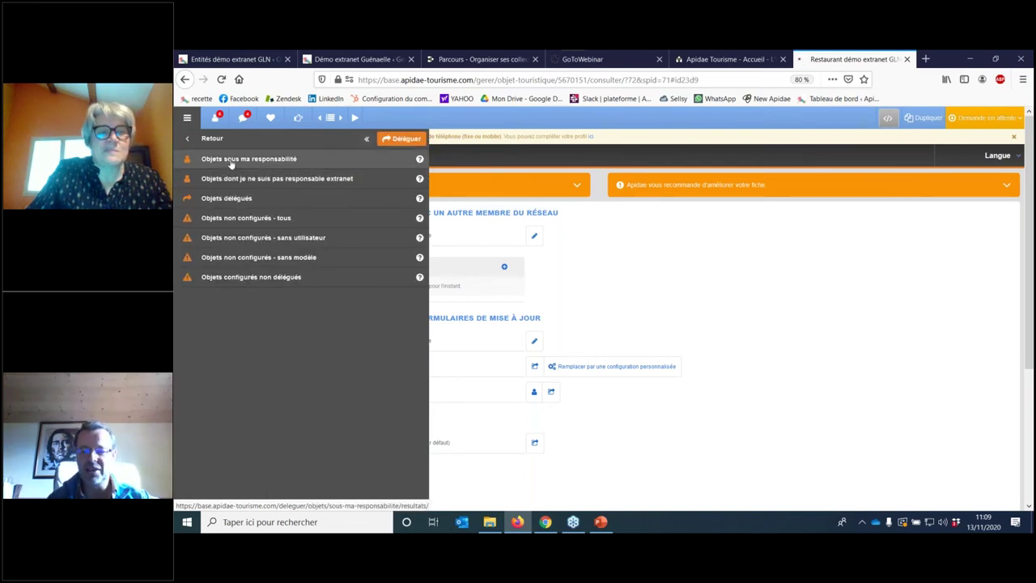
left_click(231, 163)
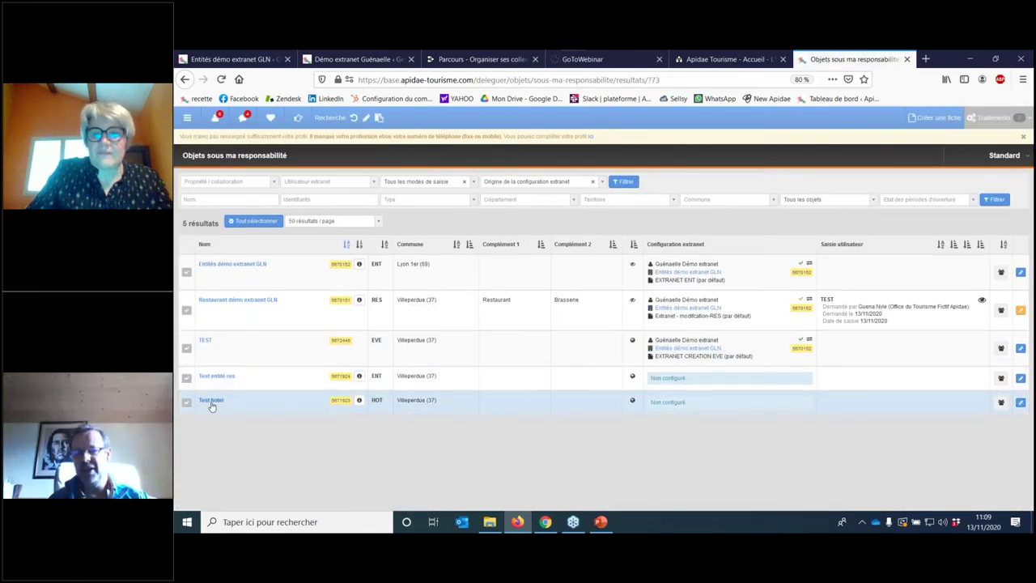
Step: Open the Test hotel record's collaboration settings and start replacing its extranet configuration with a custom one
left_click(211, 400)
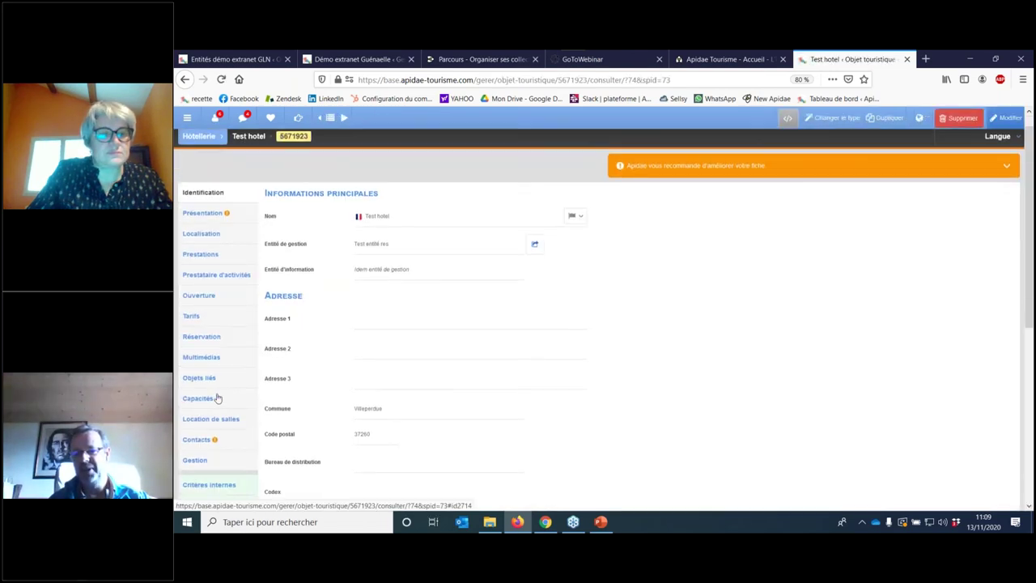
scroll(217, 398, "down", 3)
left_click(221, 415)
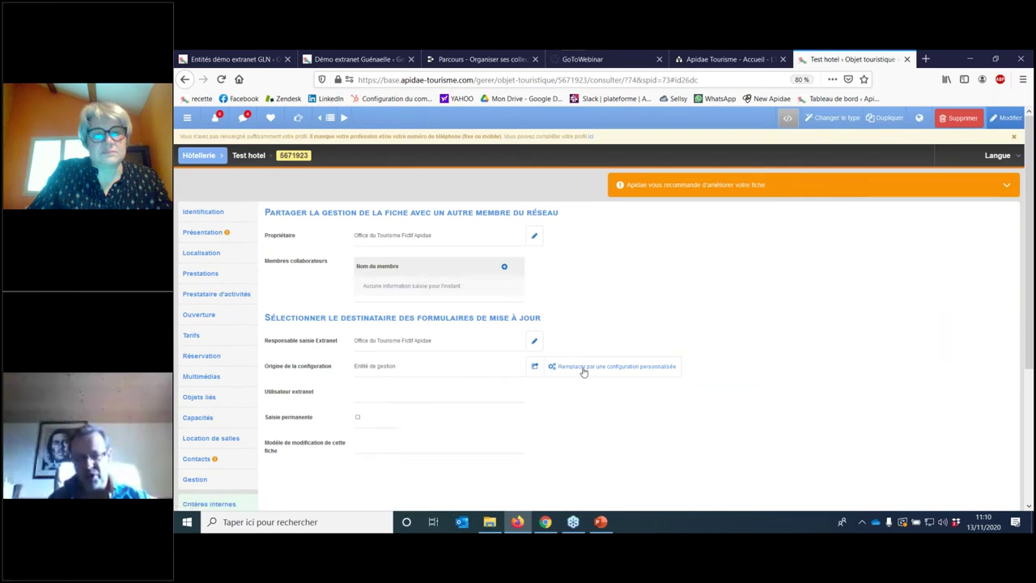
left_click(584, 368)
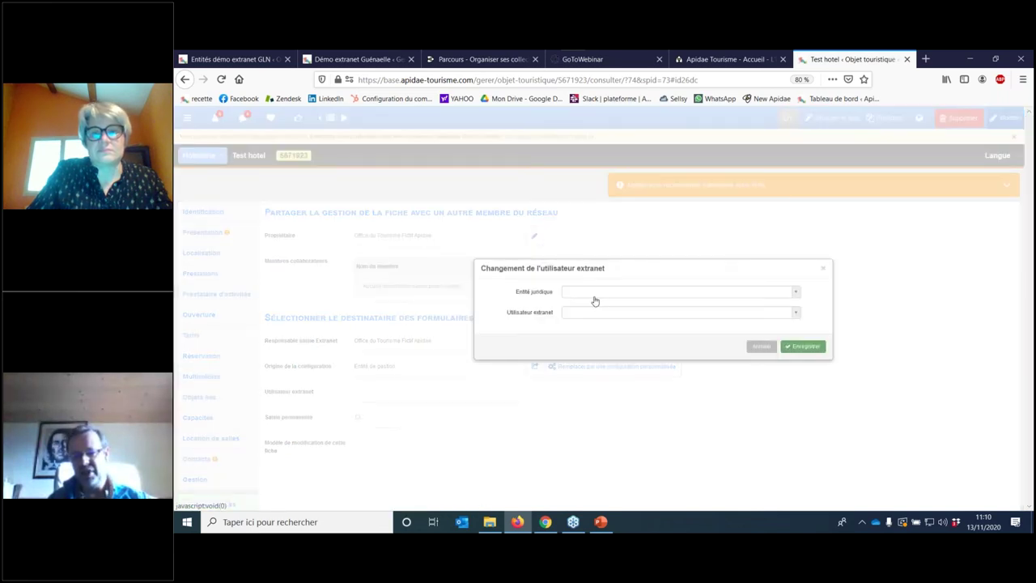
Step: Choose Entités démo extranet GLN as Test hotel's legal entity, review the extranet users offered, and cancel the change
left_click(590, 294)
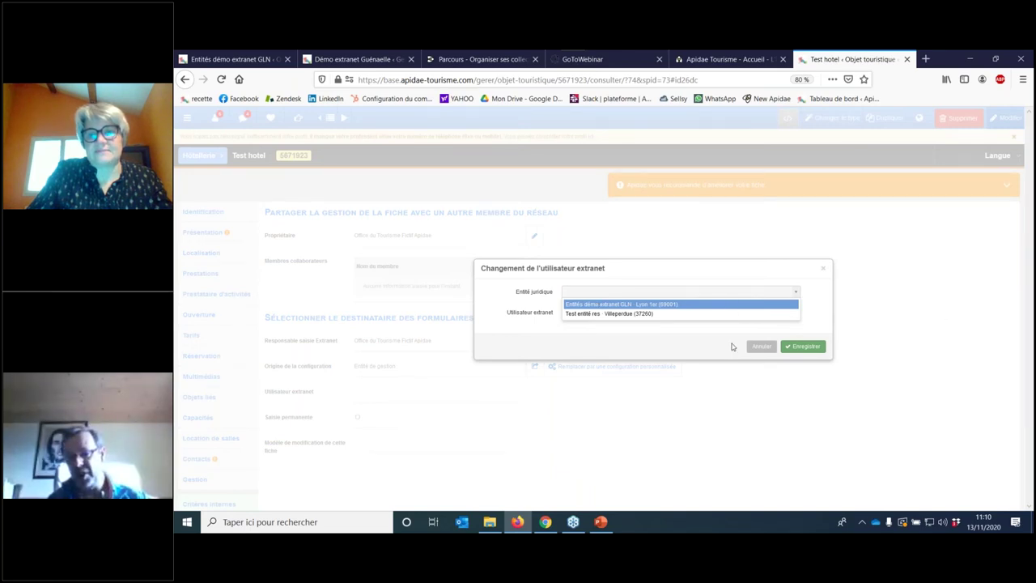
left_click(580, 304)
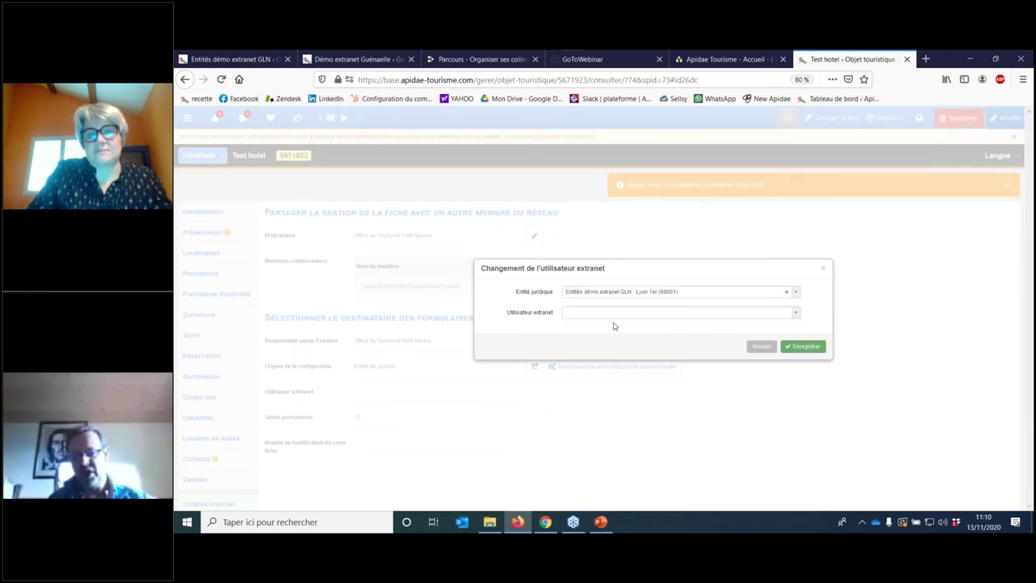
left_click(609, 313)
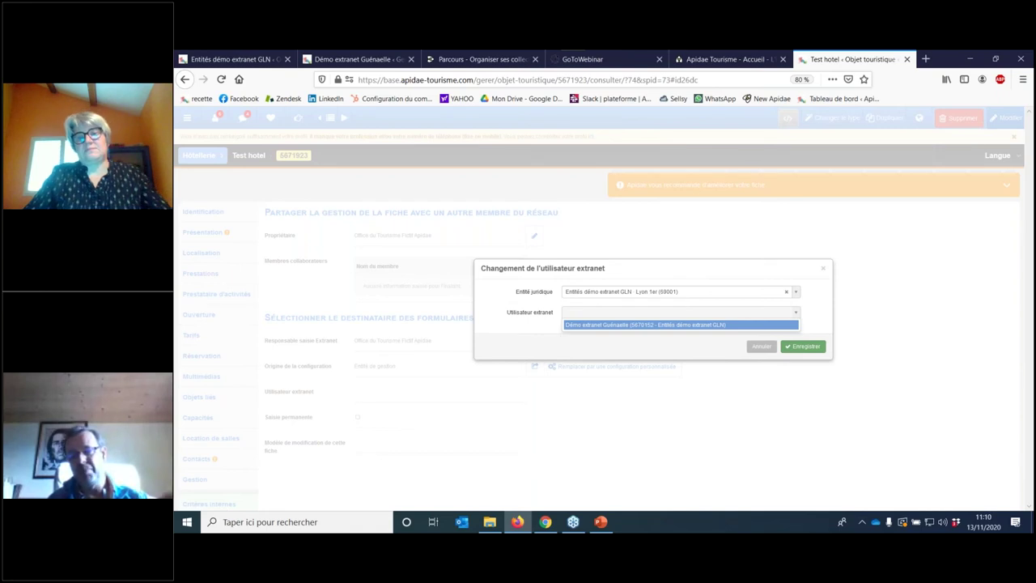
left_click(608, 313)
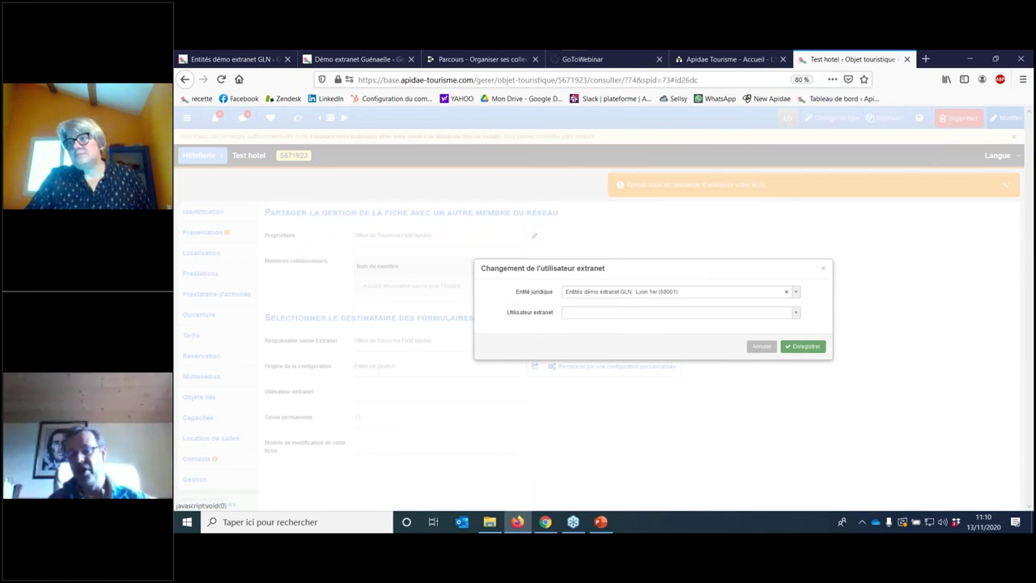
left_click(609, 315)
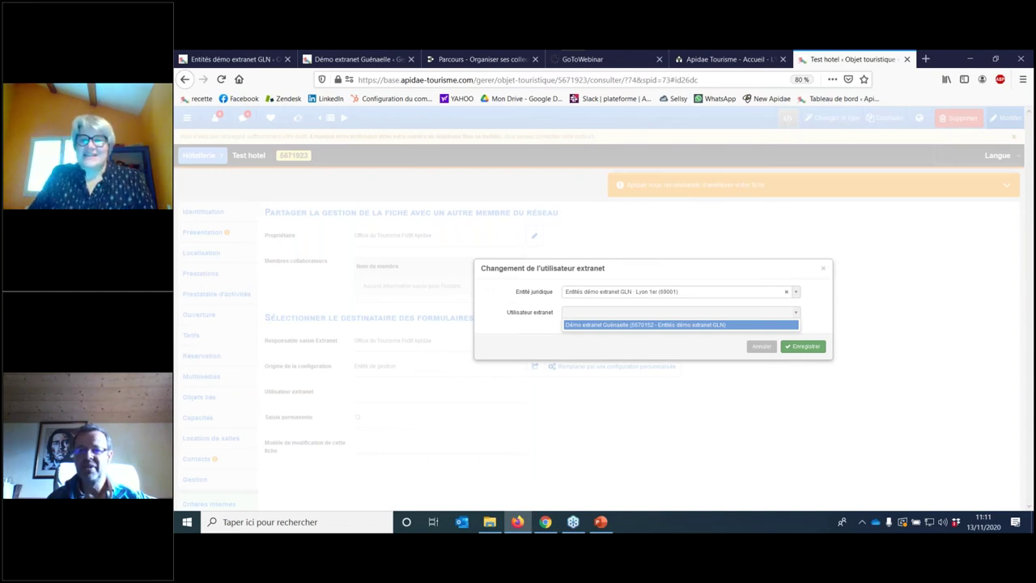
left_click(762, 347)
left_click(762, 347)
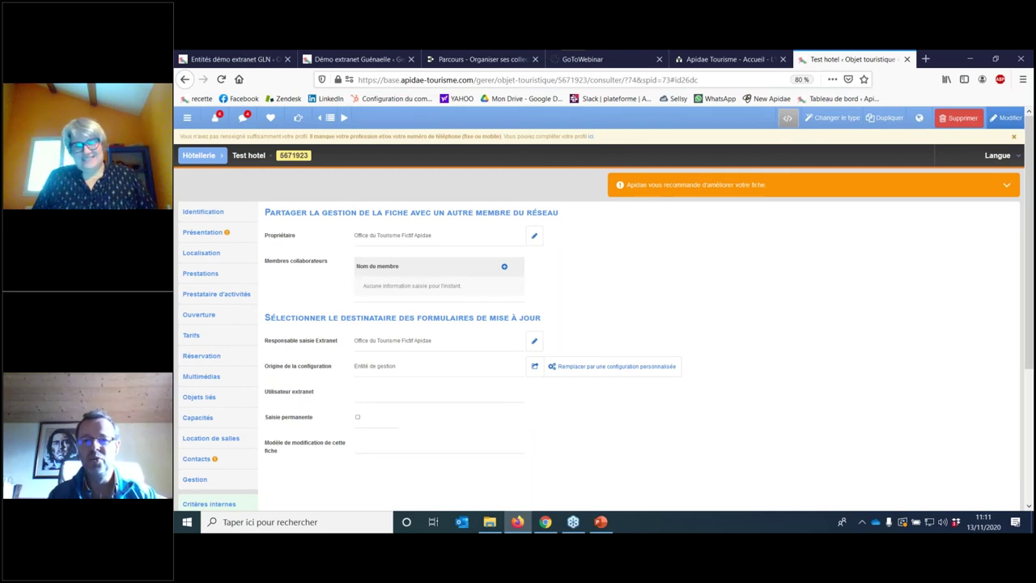
Step: Open Restaurant démo extranet GLN from the Mes données list, then open its pending extranet proposal for modification and publish it
left_click(186, 118)
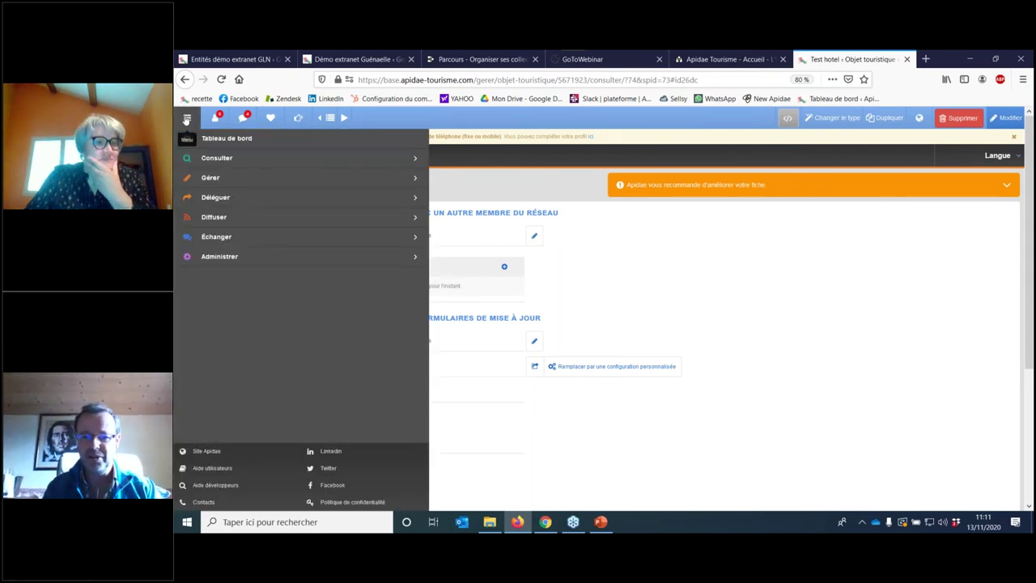
left_click(220, 179)
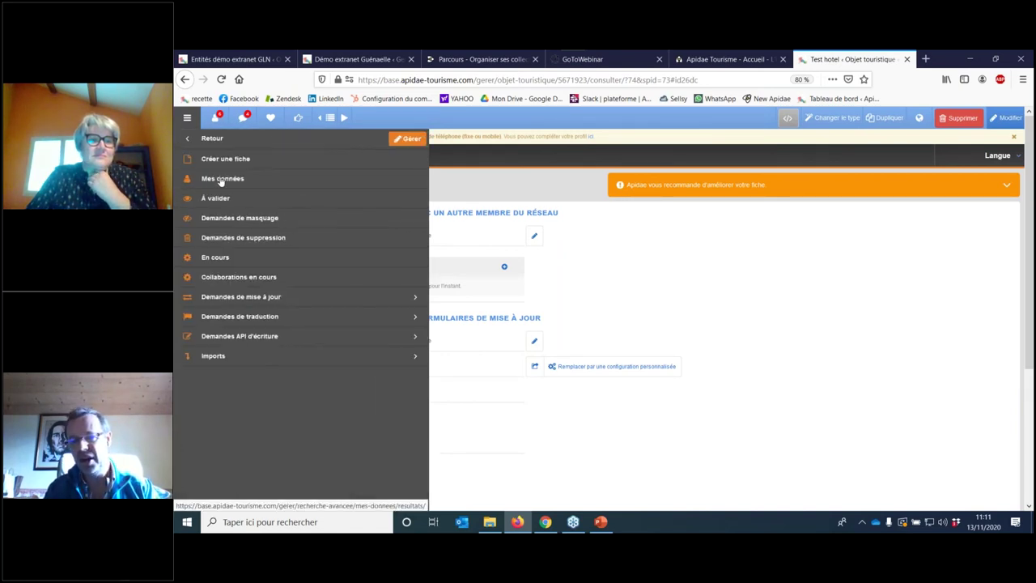
left_click(220, 179)
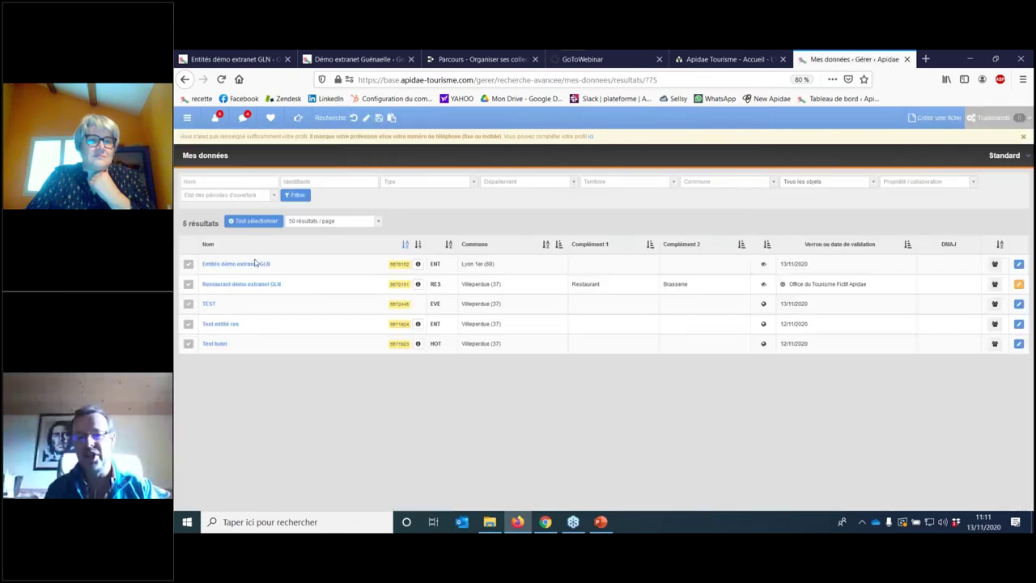
left_click(257, 283)
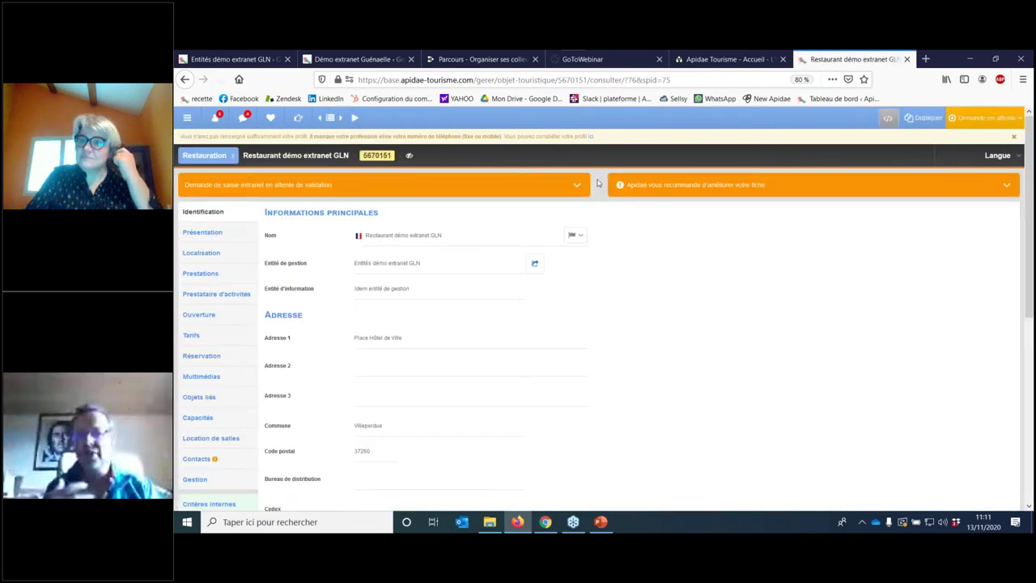
left_click(983, 118)
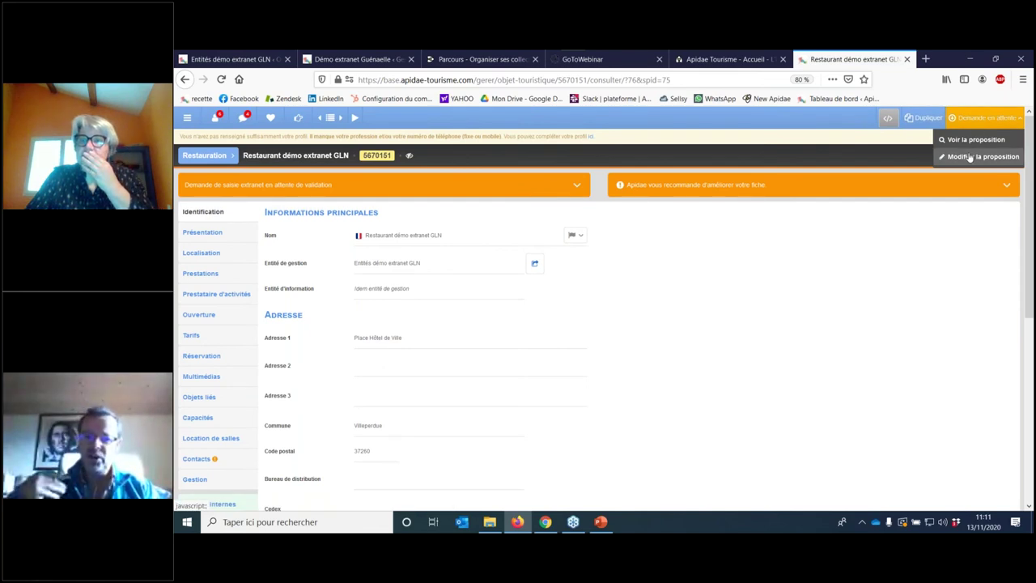
left_click(982, 157)
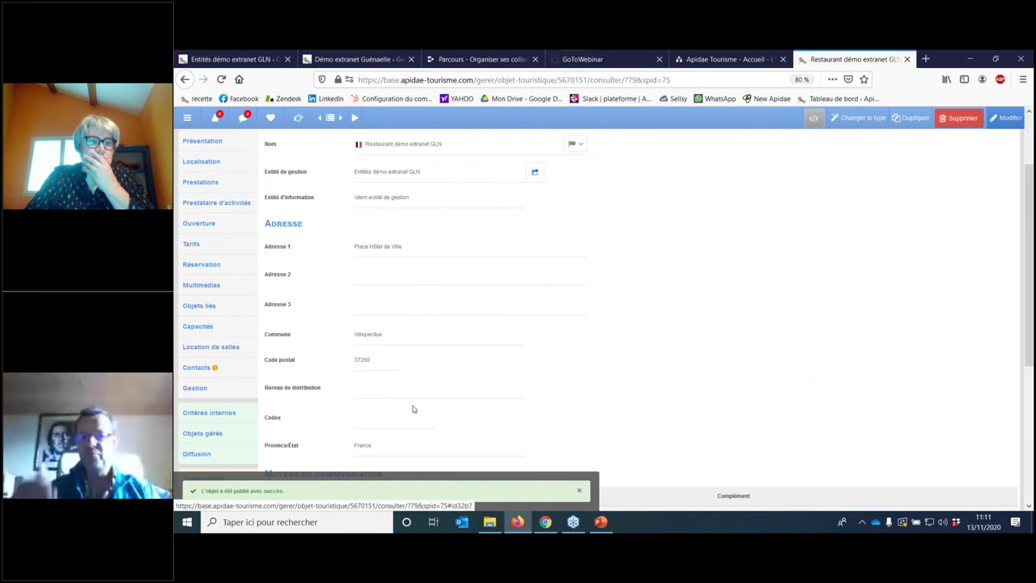
Step: Review the restaurant record's Historique des actions and return to the Mes données list
scroll(419, 409, "down", 3)
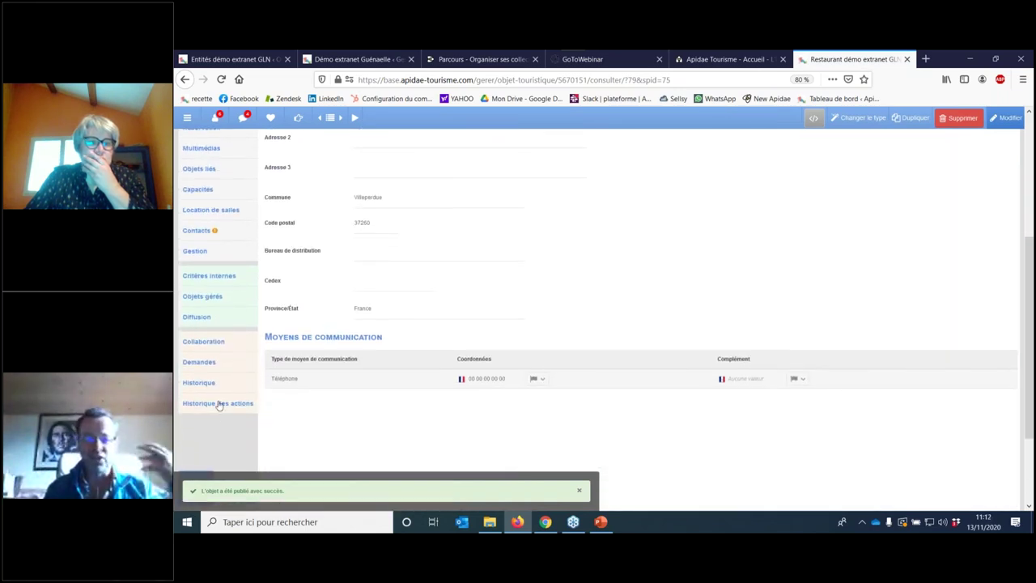
left_click(217, 403)
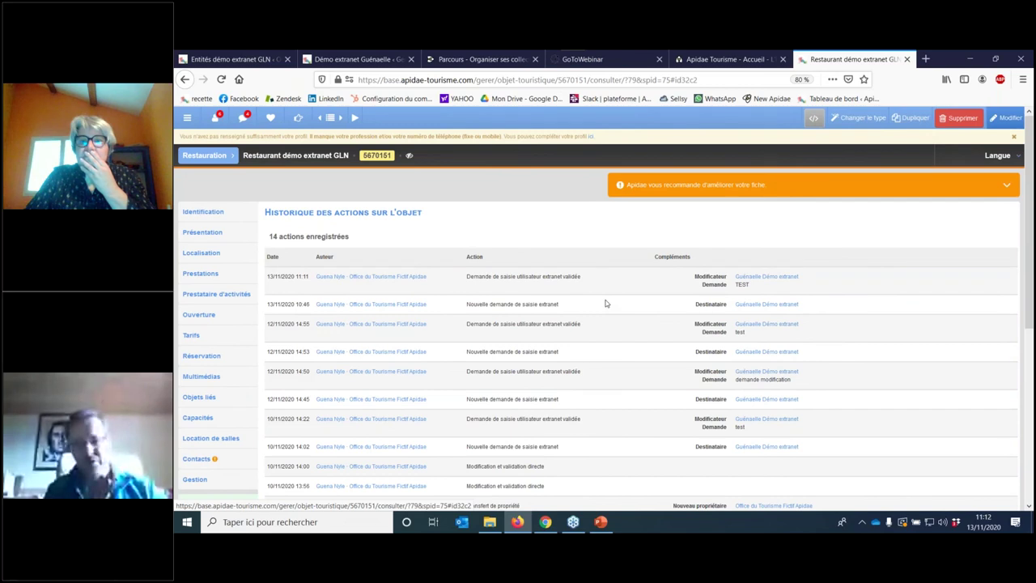
left_click(201, 158)
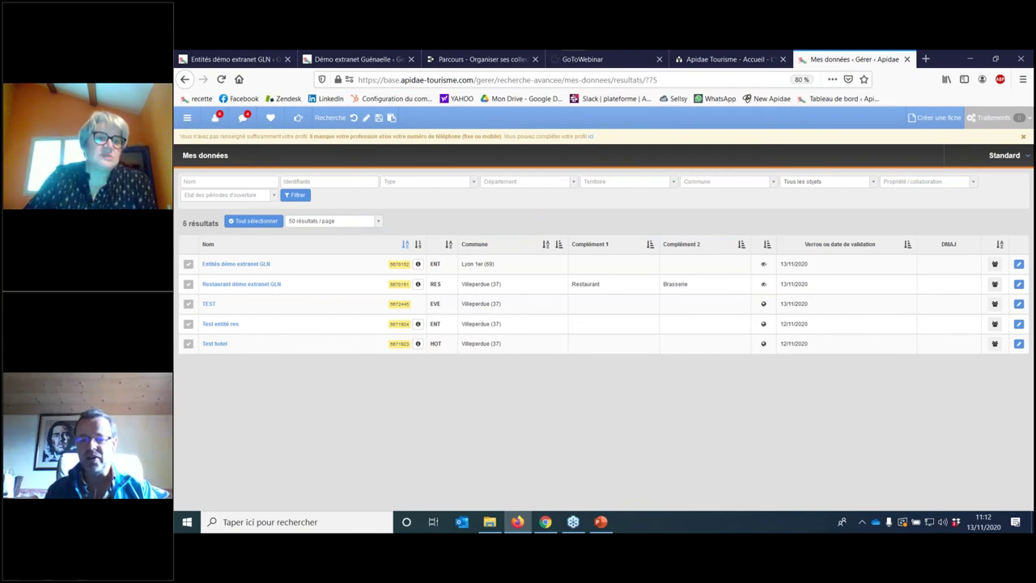
Step: Reopen Restaurant démo extranet GLN, examine its Historique des actions and Historique sections, and return to the Mes données list
left_click(271, 288)
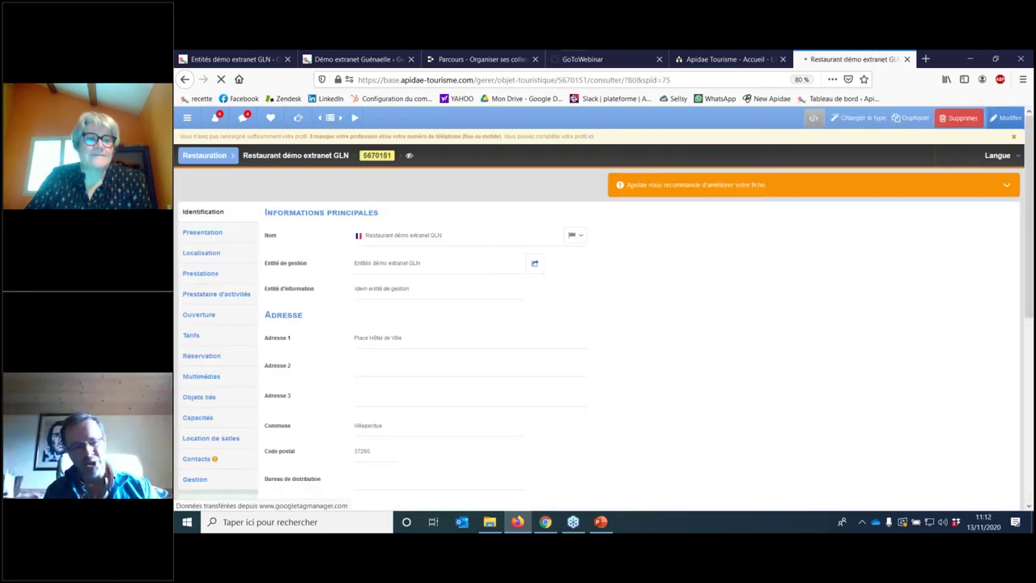
scroll(213, 403, "down", 5)
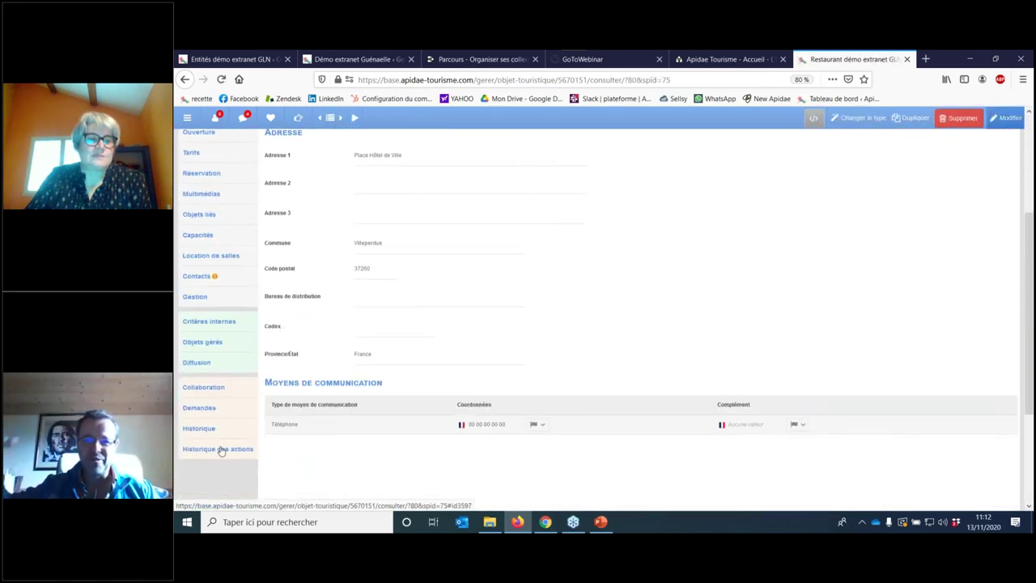
left_click(221, 449)
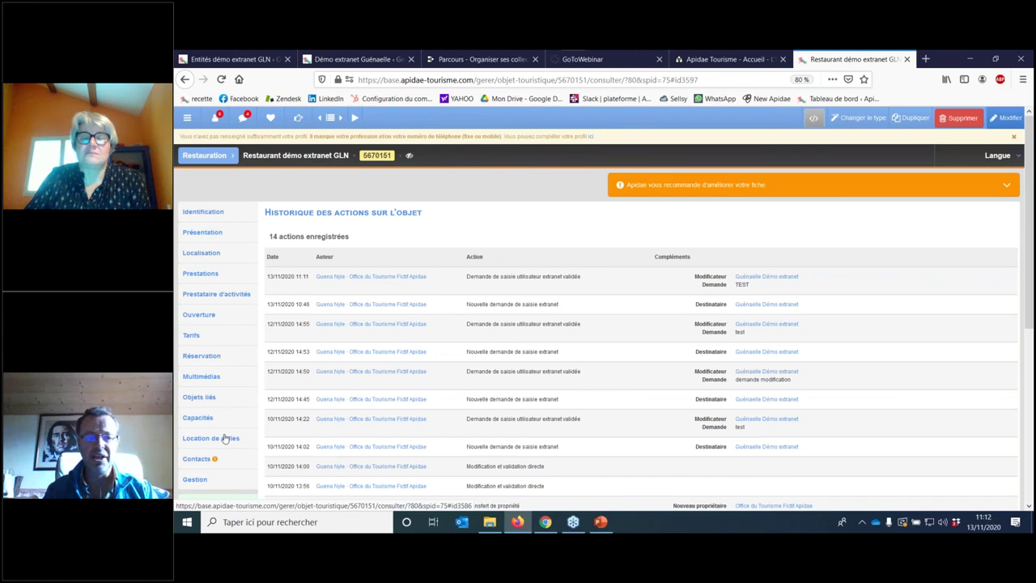
scroll(225, 438, "down", 5)
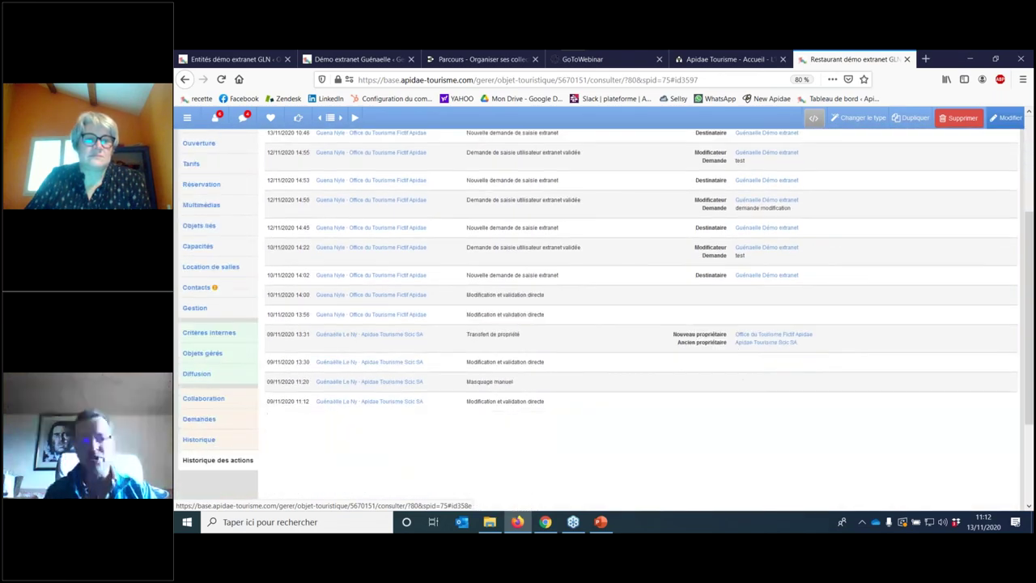
left_click(217, 431)
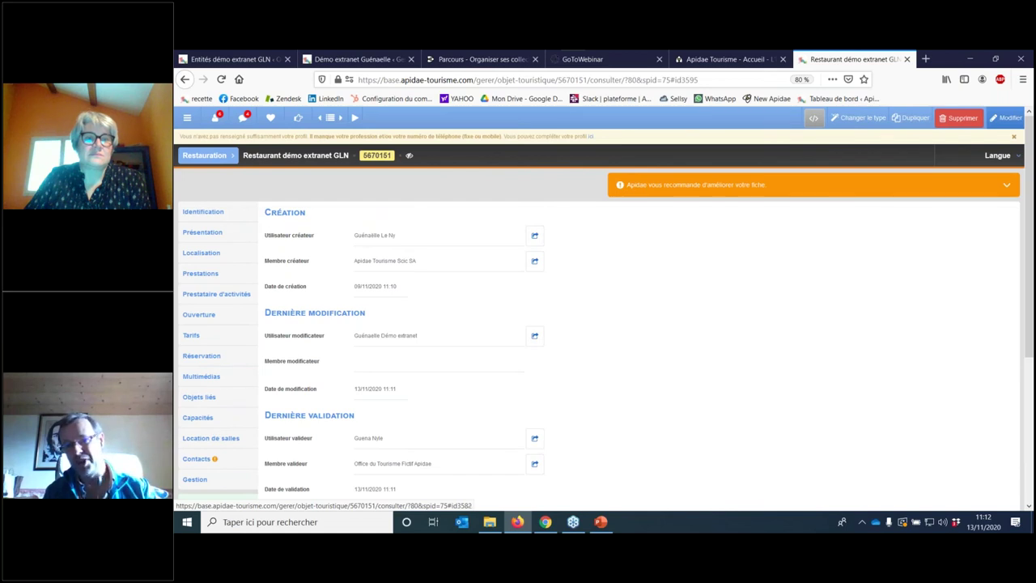
left_click(184, 80)
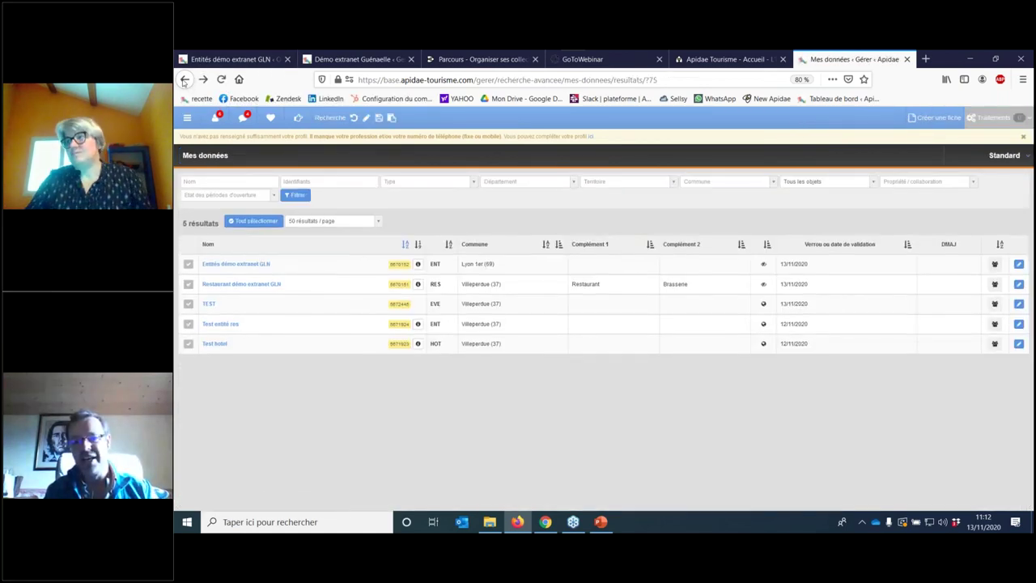
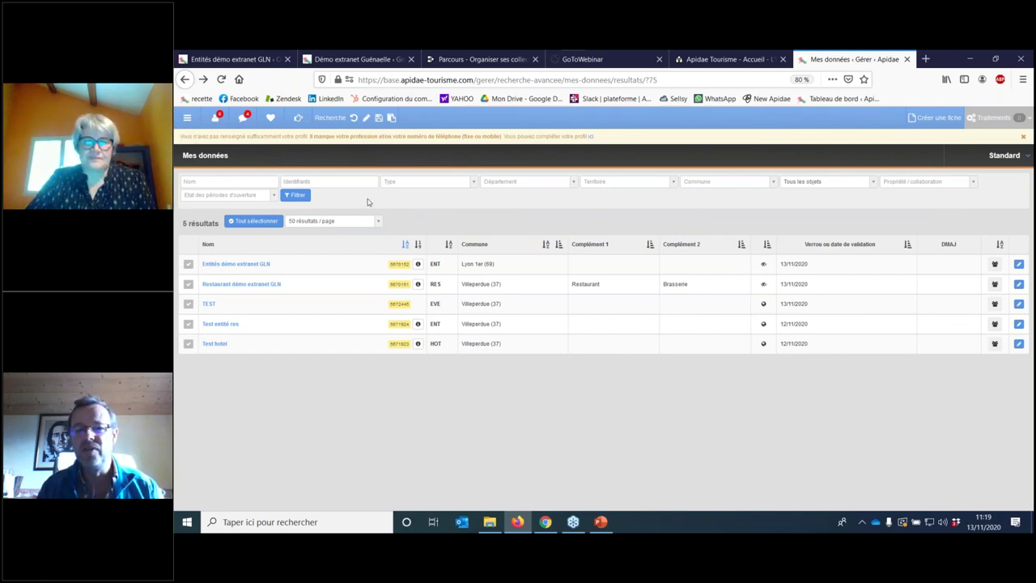
Step: Switch to the PowerPoint presentation, show slide 5 with the upcoming November workshops full screen, and exit the slideshow
left_click(599, 522)
left_click_drag(308, 382, 298, 158)
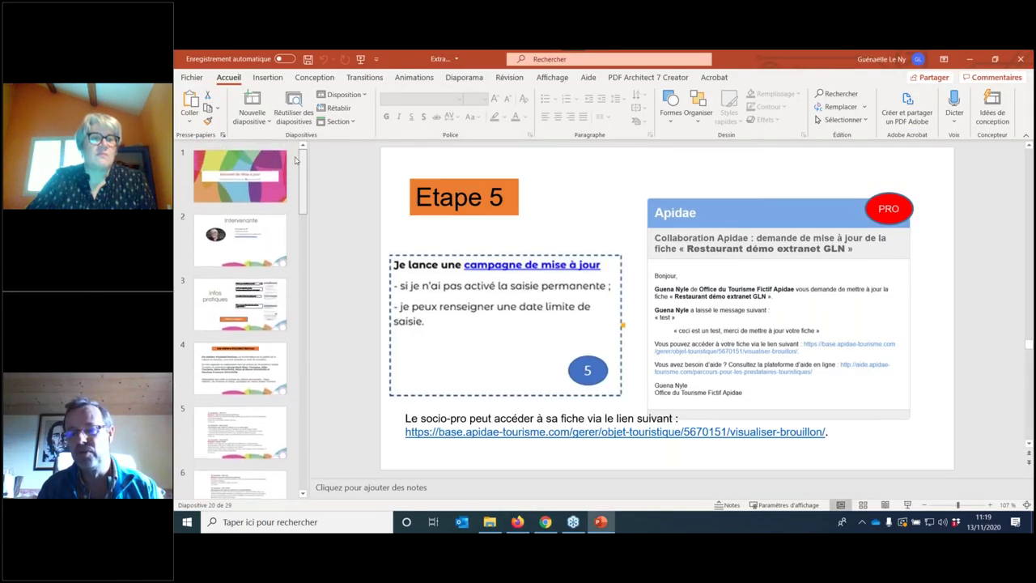
scroll(229, 349, "down", 2)
left_click(229, 351)
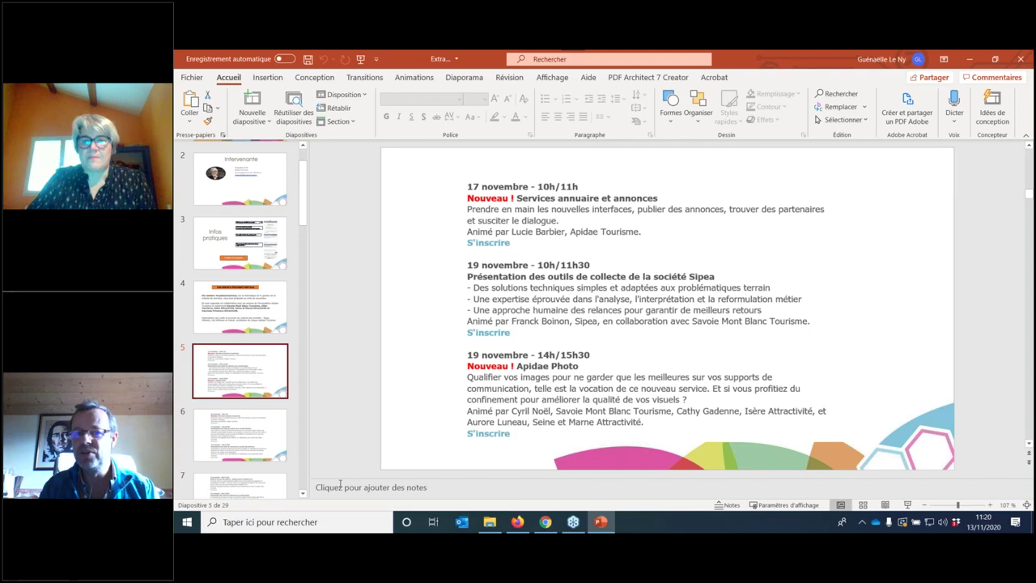
left_click(908, 505)
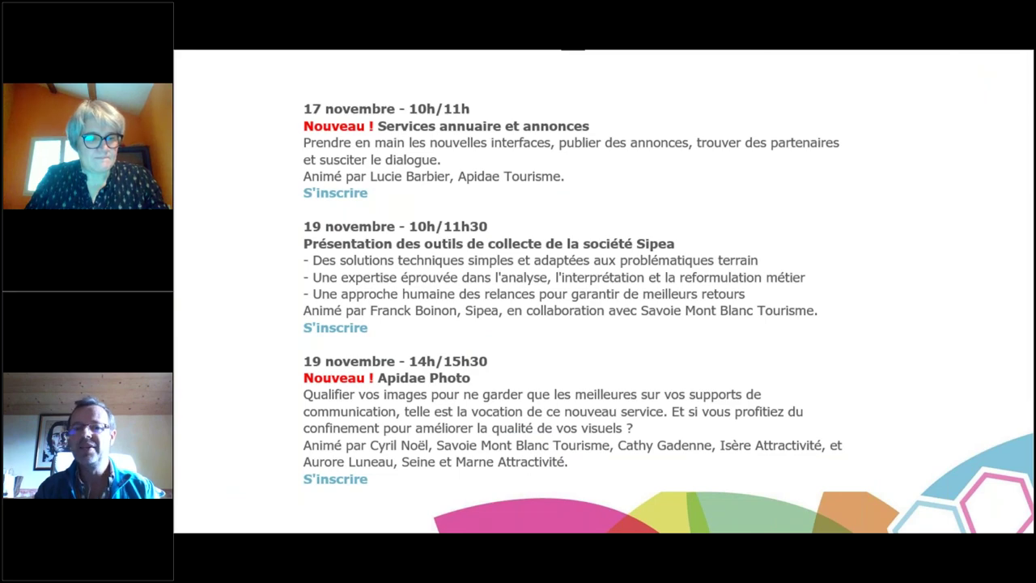
key("Escape")
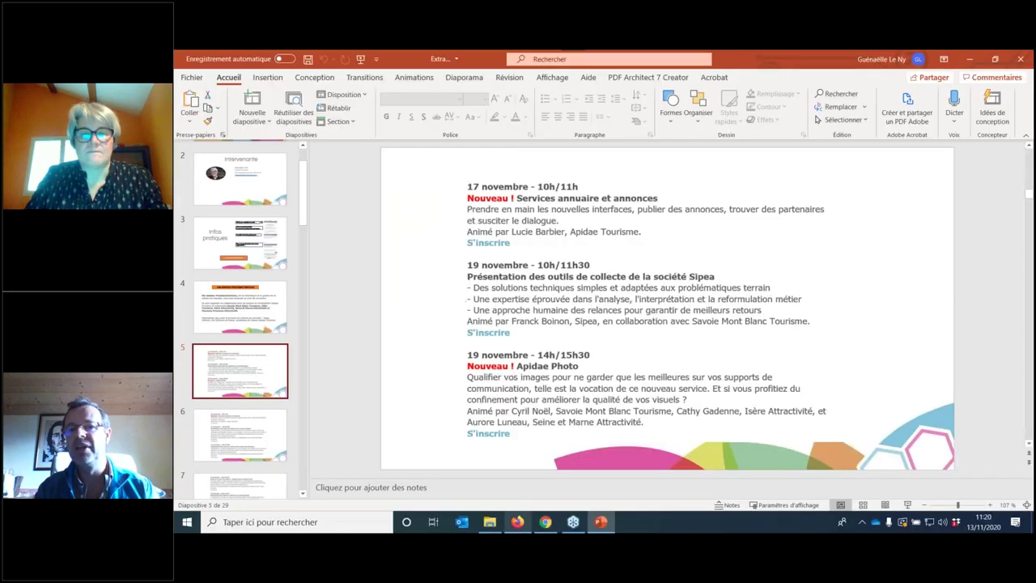
Step: Switch to Firefox and bring up the beginning of the help article Parcours - Organiser ses collectes de mises à jour
left_click(517, 521)
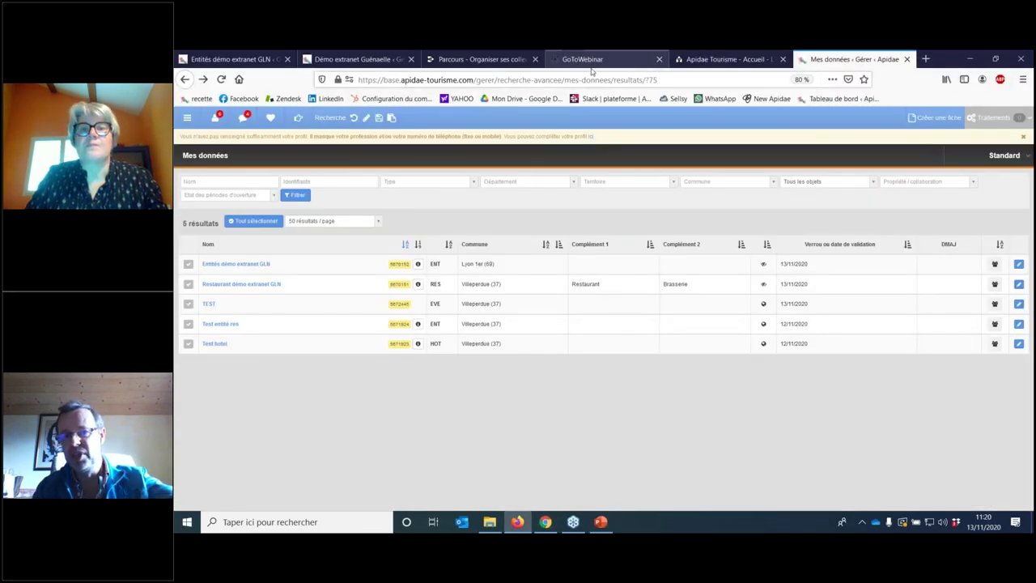
left_click(755, 61)
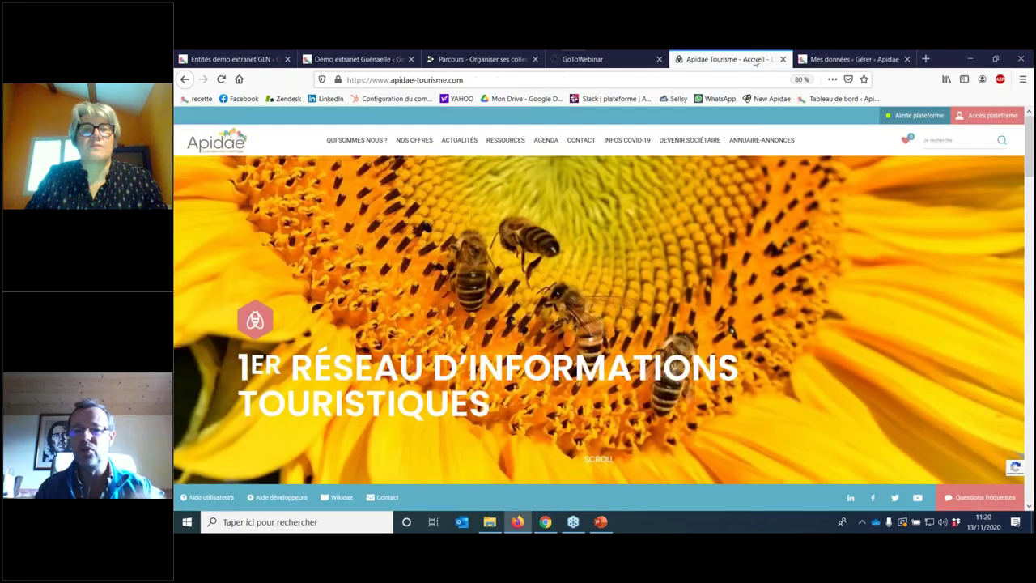
left_click(482, 59)
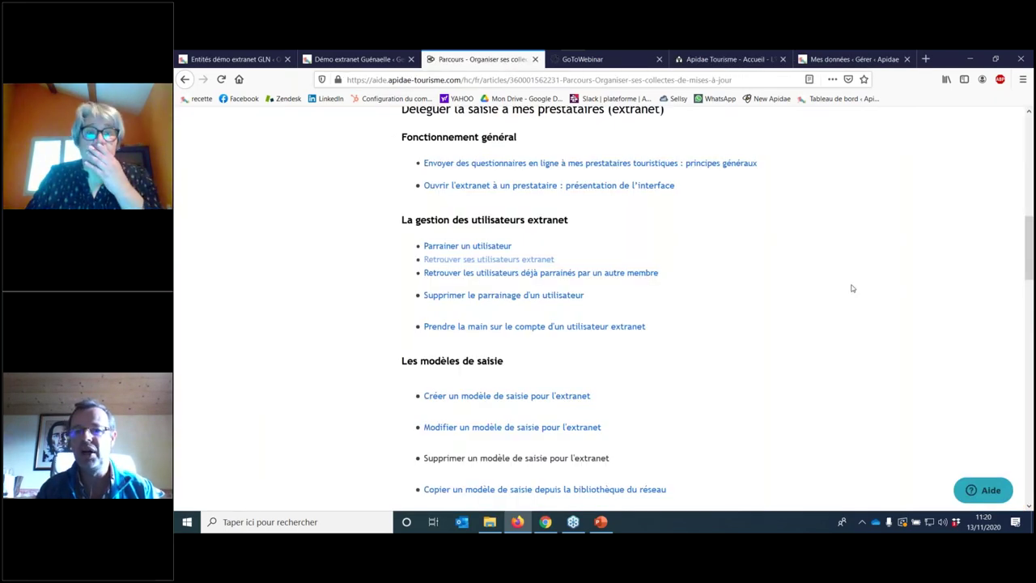
scroll(852, 288, "up", 10)
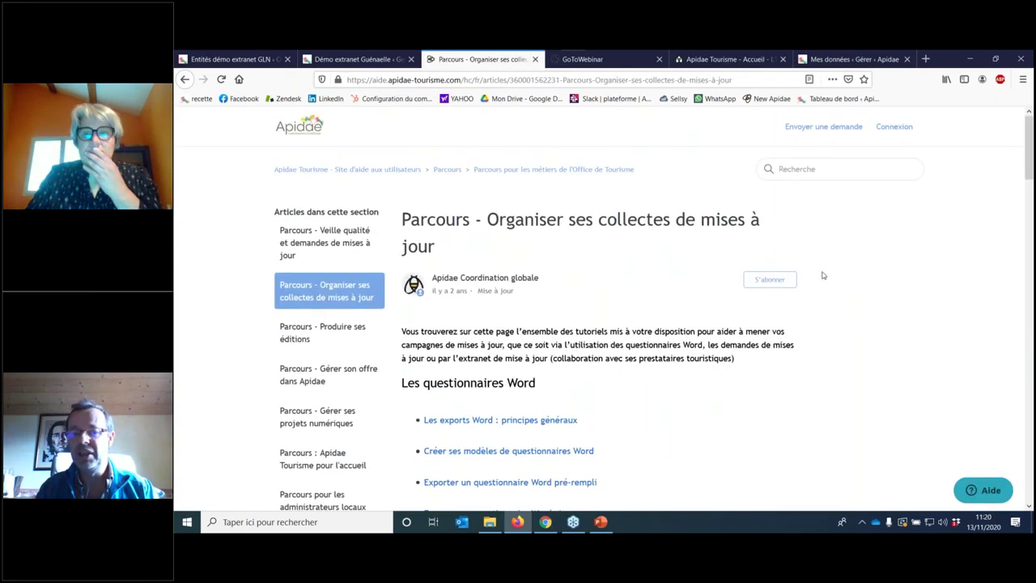
Step: Search the help site for DROITS PHOTO and reach the Administratif et juridique section through the Modèle contrat droits photos article
left_click(787, 167)
type("R")
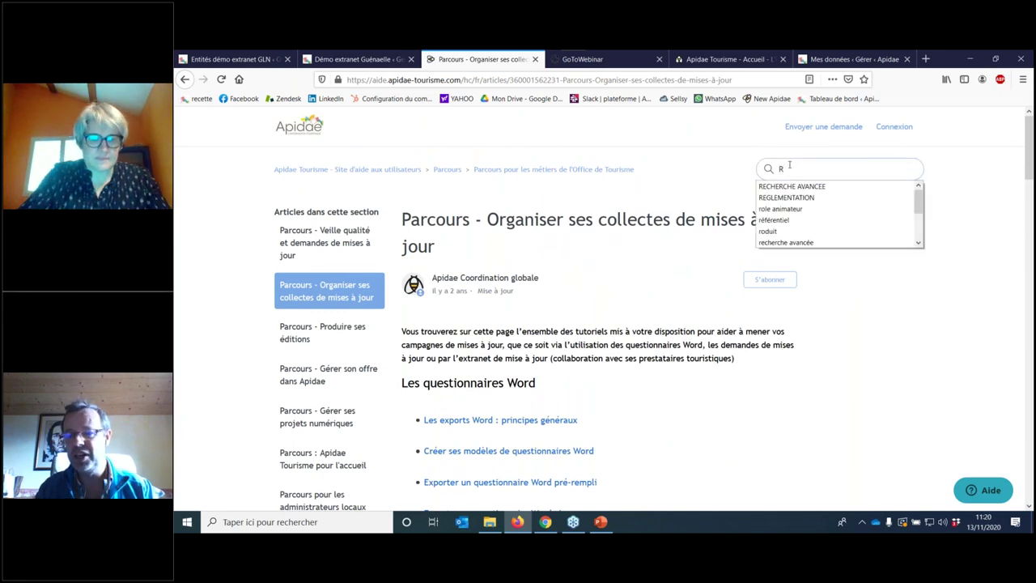
type("ol")
key("BackSpace")
key("BackSpace")
key("BackSpace")
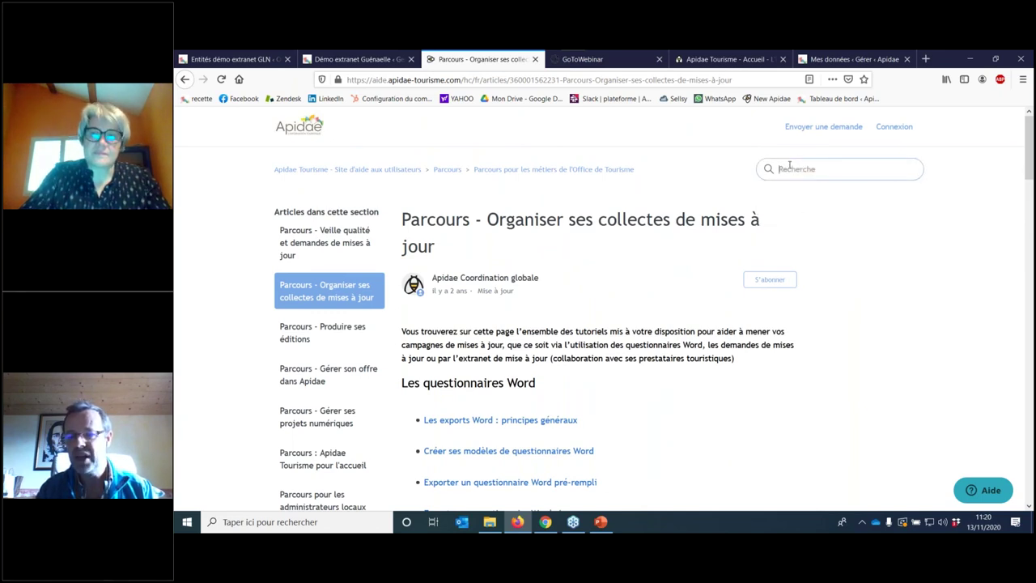
type("DROITS")
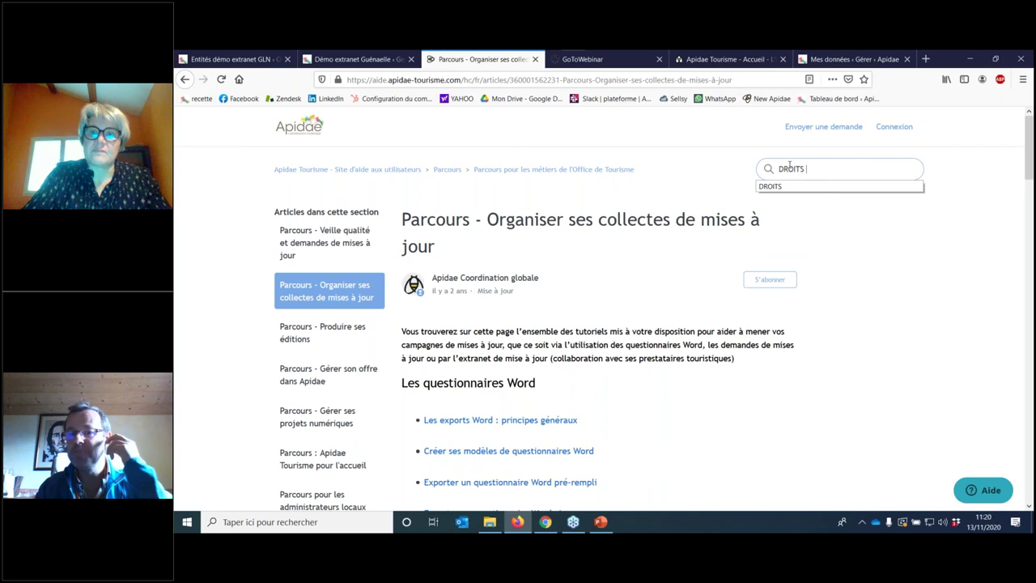
type(" PHOTO")
key("Return")
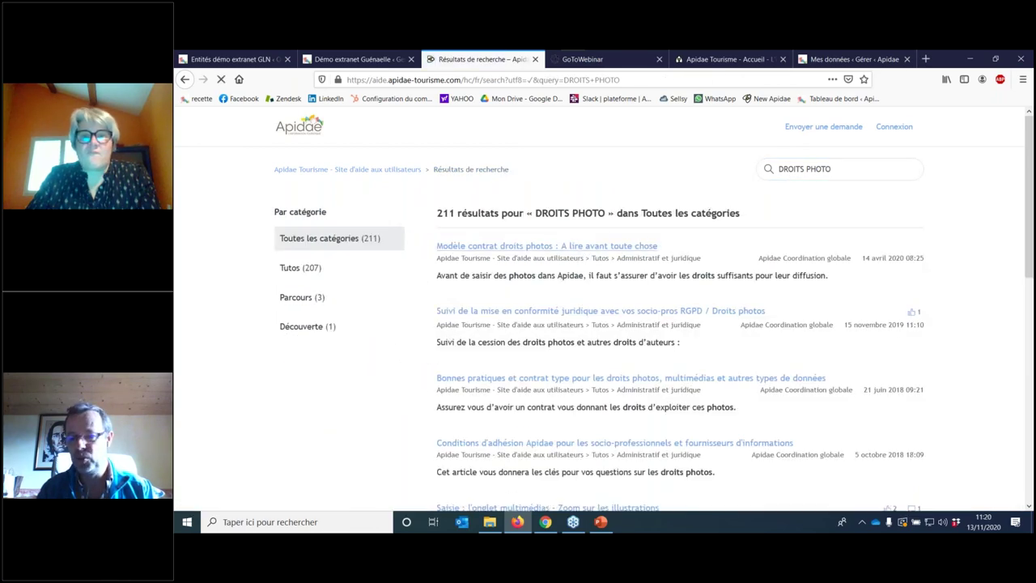
left_click(589, 249)
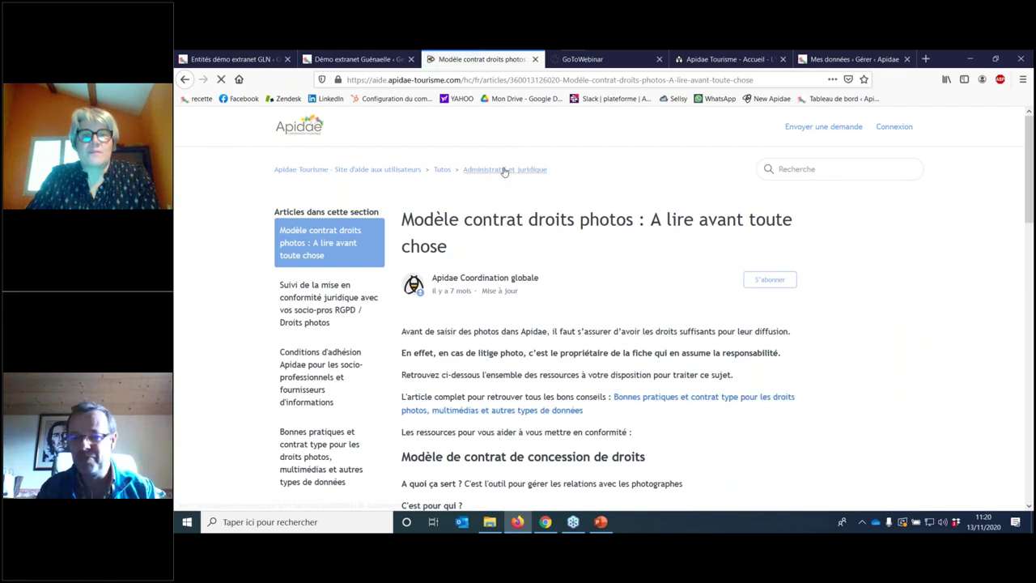
left_click(505, 170)
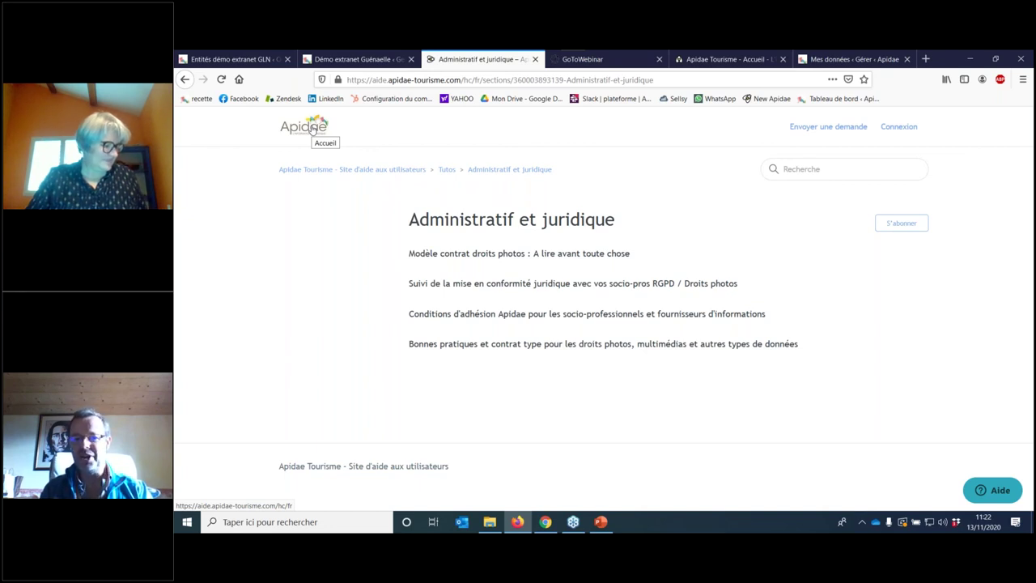
Step: Go from the help site to the Apidae extranet user's page and open the Tableau de bord
left_click(329, 62)
left_click(187, 118)
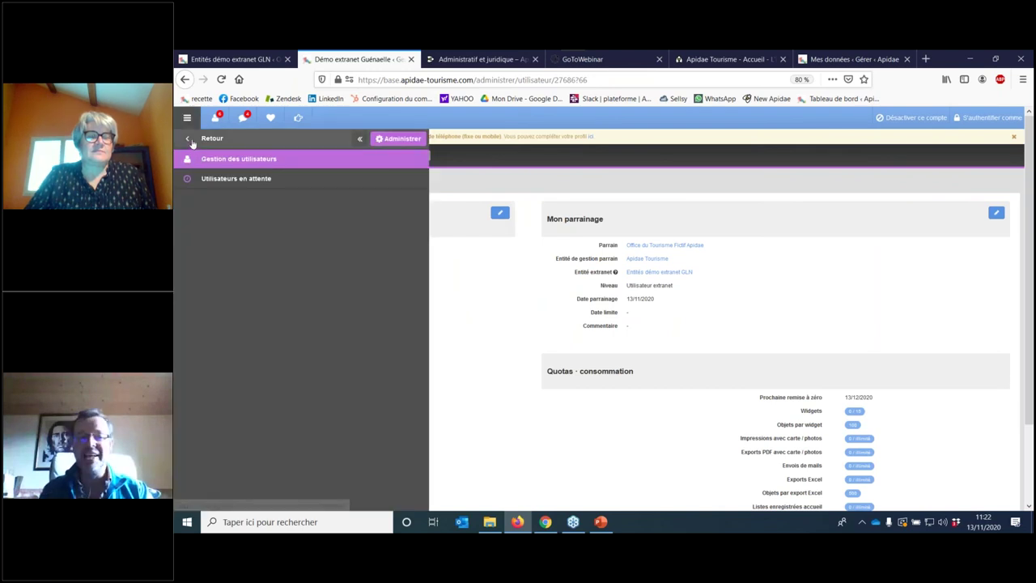
left_click(191, 142)
left_click(233, 139)
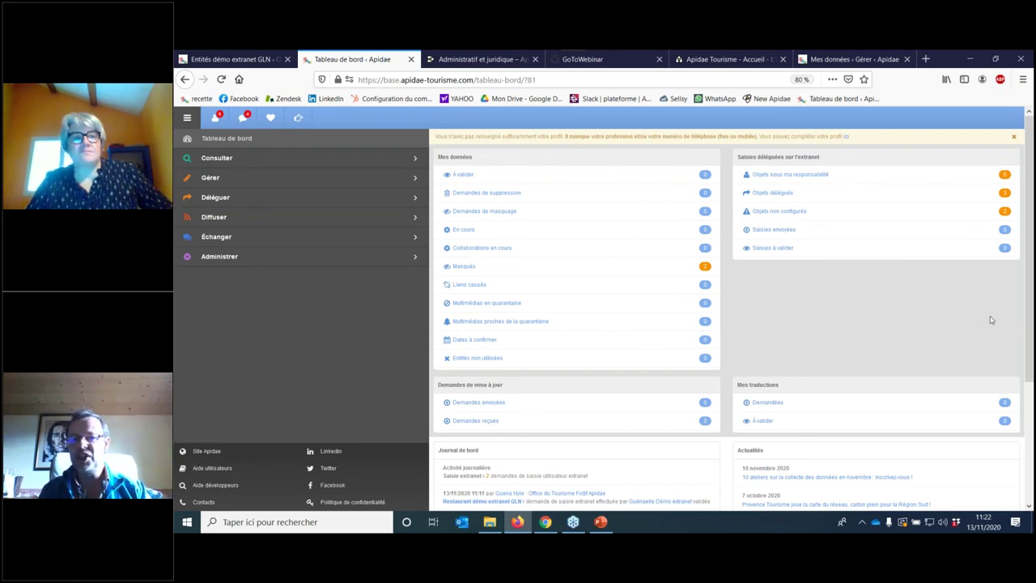
Step: Open the Restaurant démo extranet GLN record from the Mes données list
left_click(207, 183)
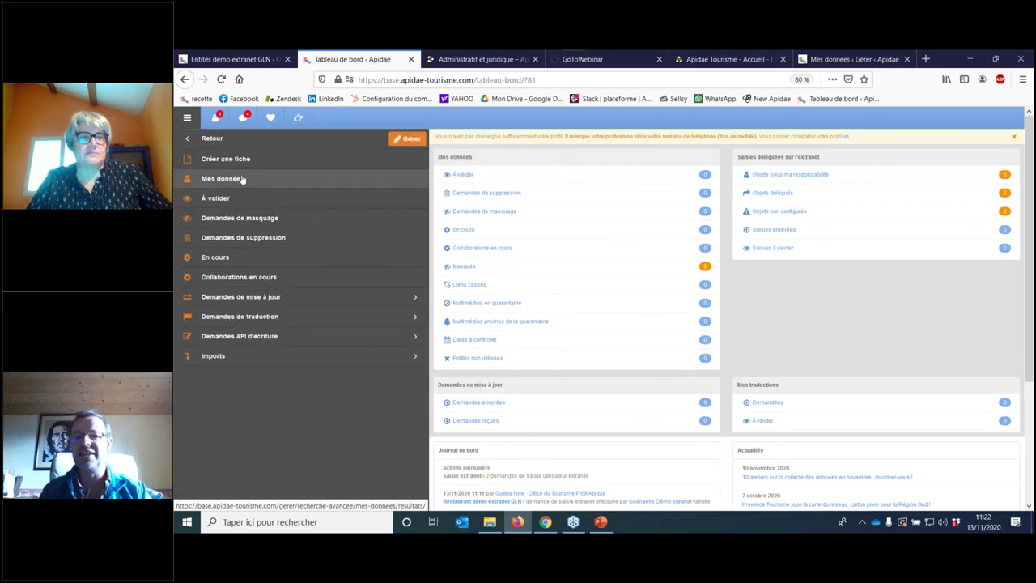
left_click(244, 181)
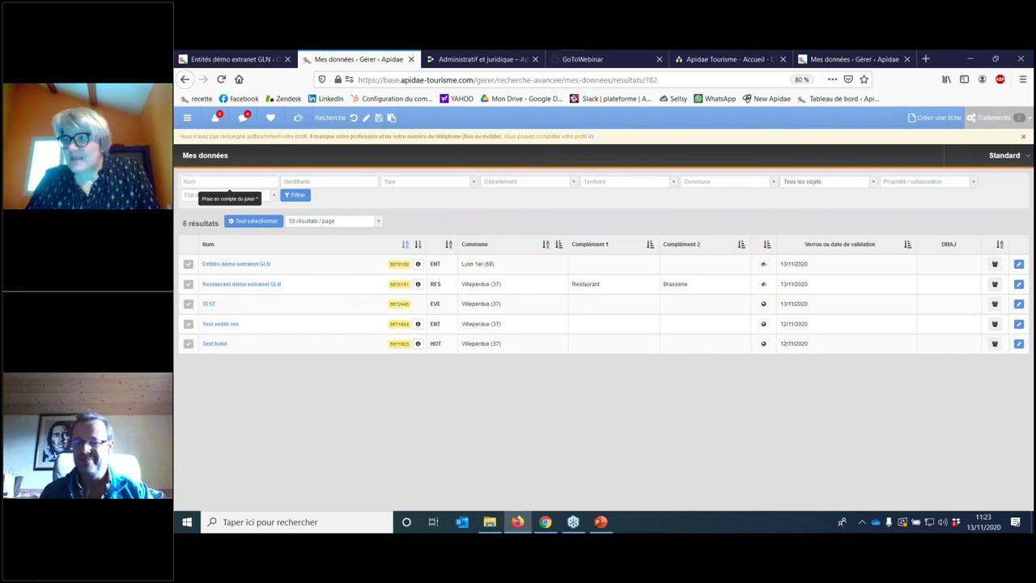
left_click(272, 288)
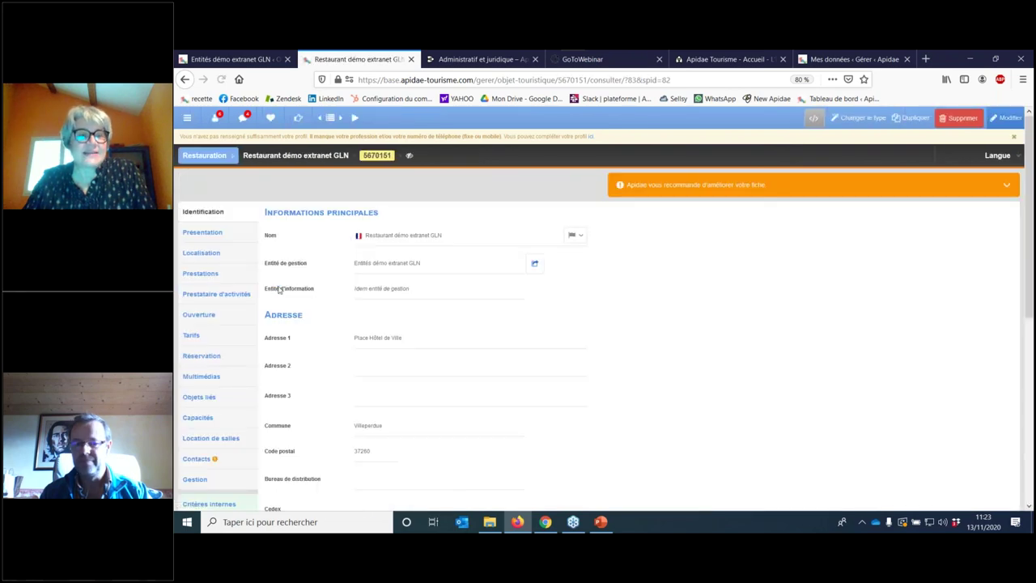
Step: Open the restaurant record's Historique des actions and review the list of recorded actions down to the oldest entry
scroll(297, 289, "down", 3)
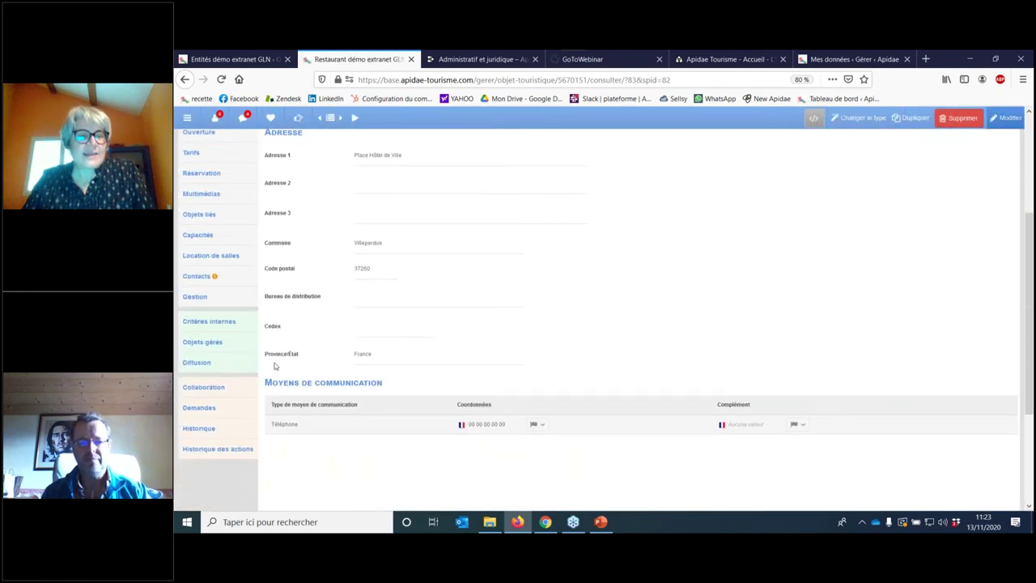
left_click(239, 454)
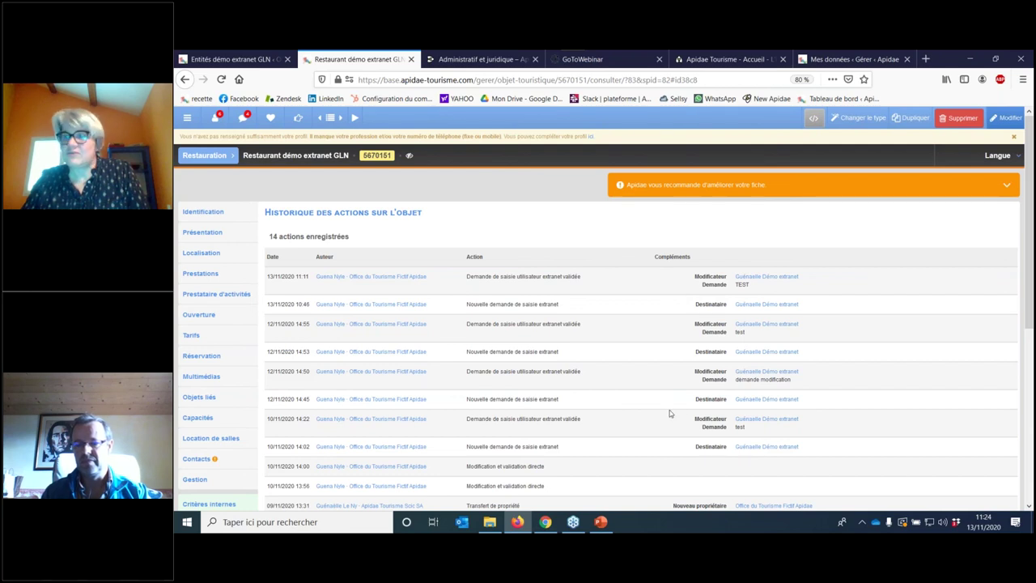
scroll(669, 414, "down", 1)
scroll(670, 411, "down", 2)
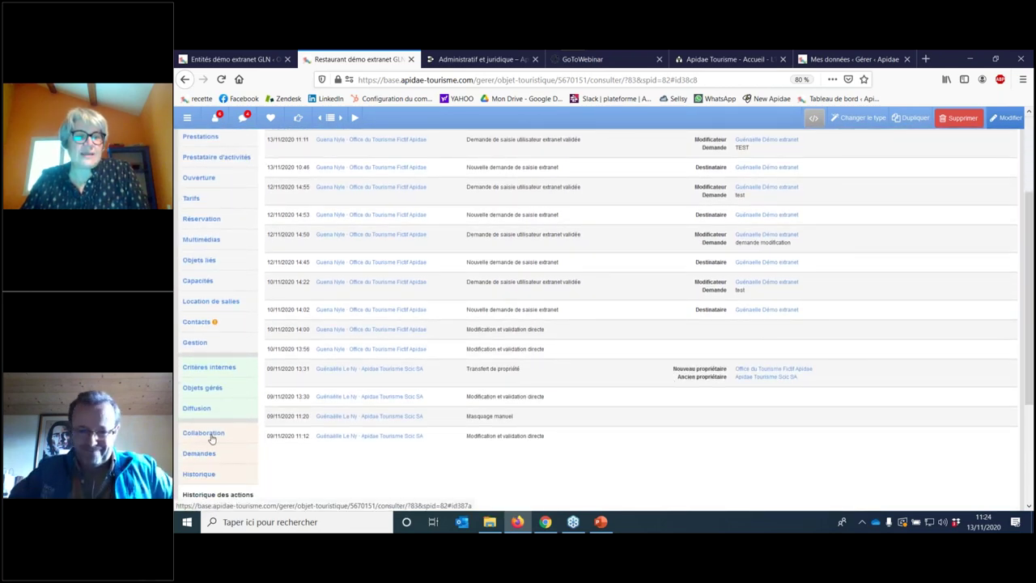
Step: View the record's Collaboration section, followed by its Gestion section down to Suivi questionnaires
left_click(209, 434)
scroll(215, 428, "down", 2)
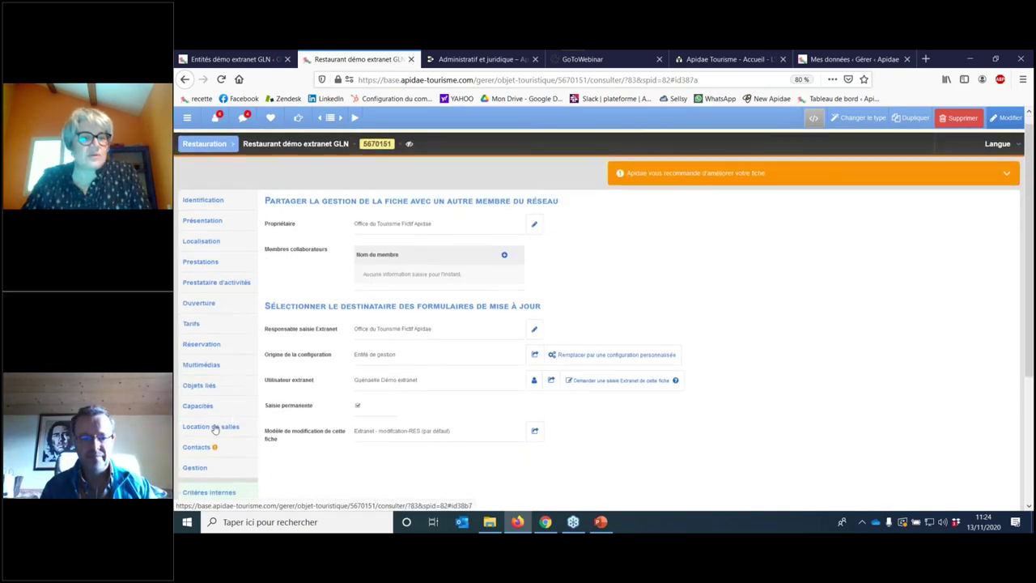
left_click(203, 394)
scroll(203, 394, "down", 5)
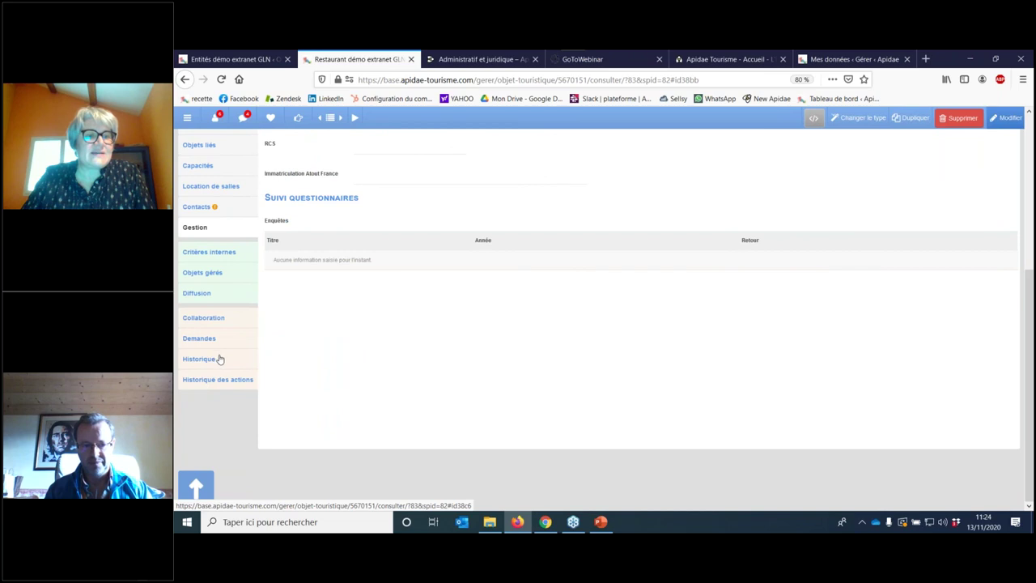
Step: Open the record's Historique section and review its creation, last modification and last validation details
left_click(209, 359)
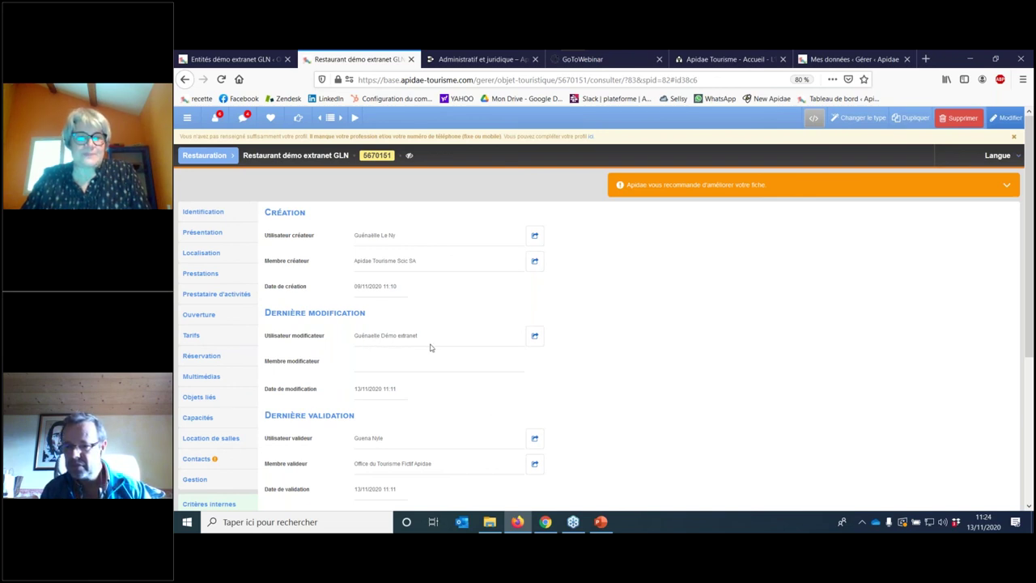
scroll(435, 348, "down", 2)
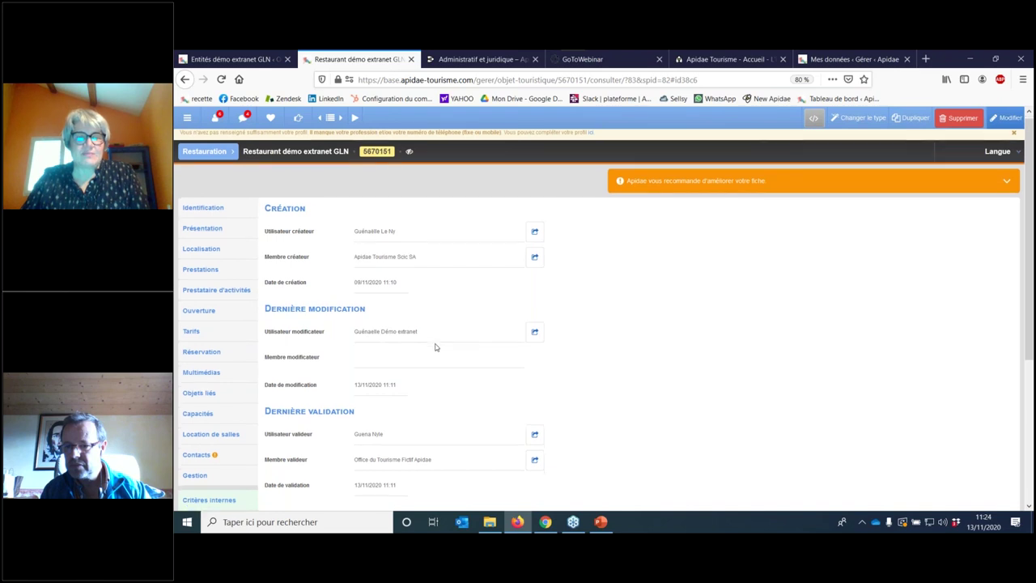
scroll(442, 348, "down", 1)
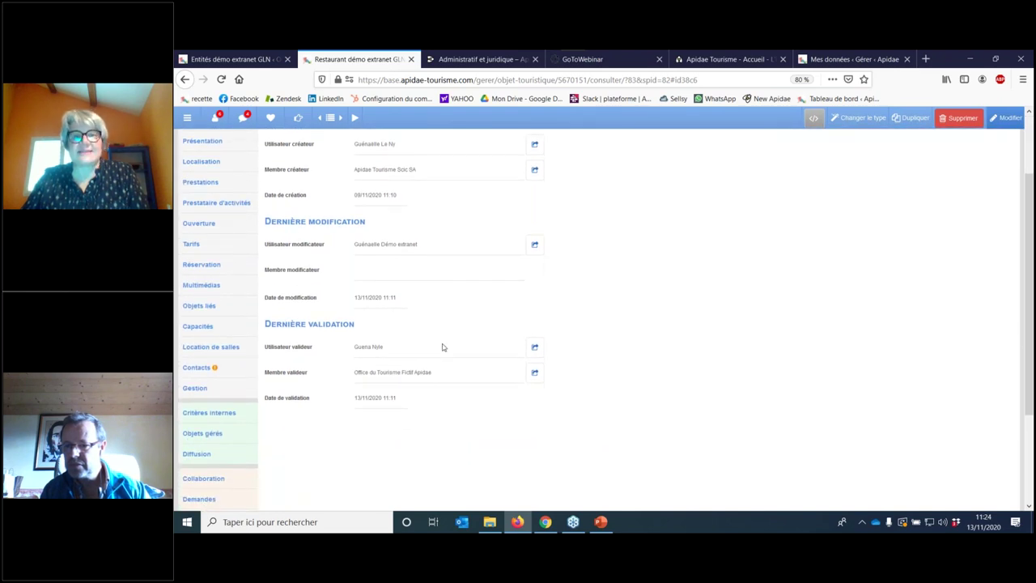
scroll(442, 347, "up", 3)
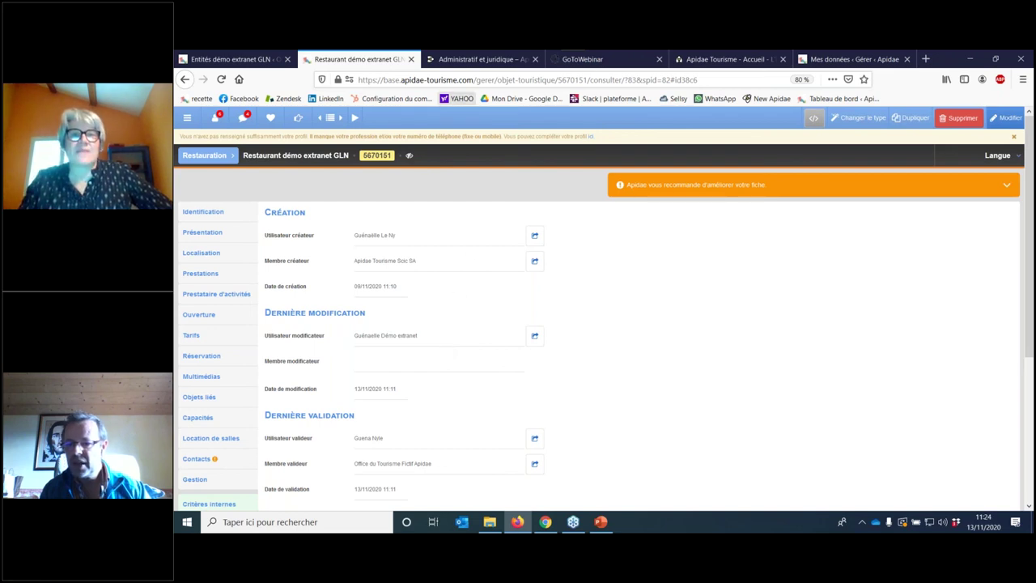
Step: Go back to the Apidae help site and open its home page from the Administratif et juridique section
left_click(468, 60)
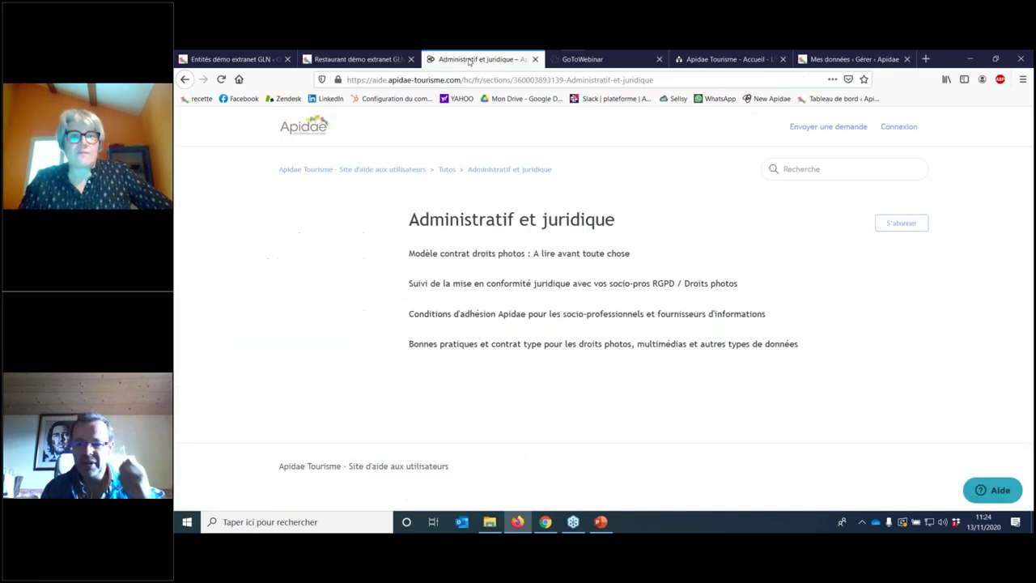
left_click(314, 135)
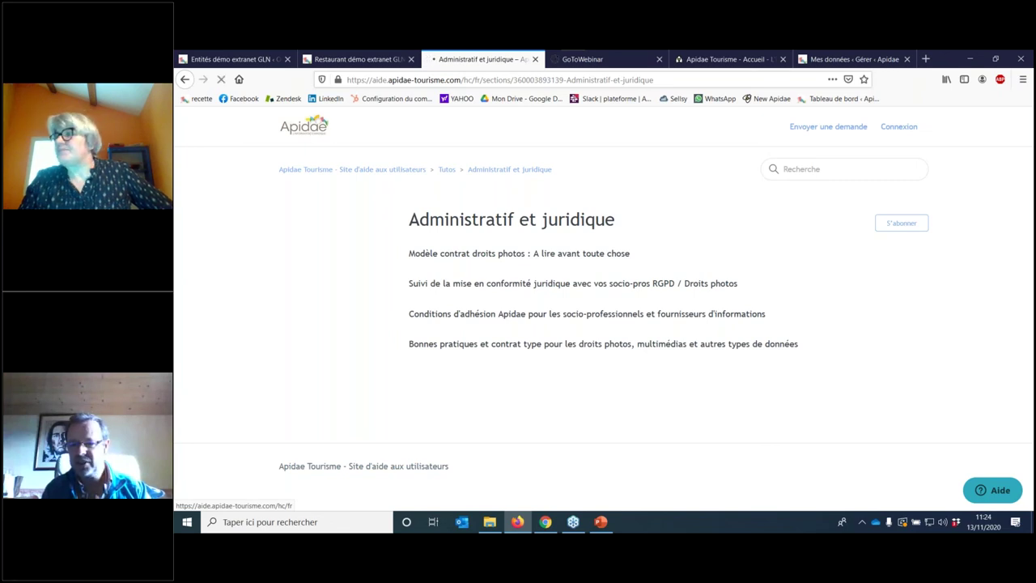